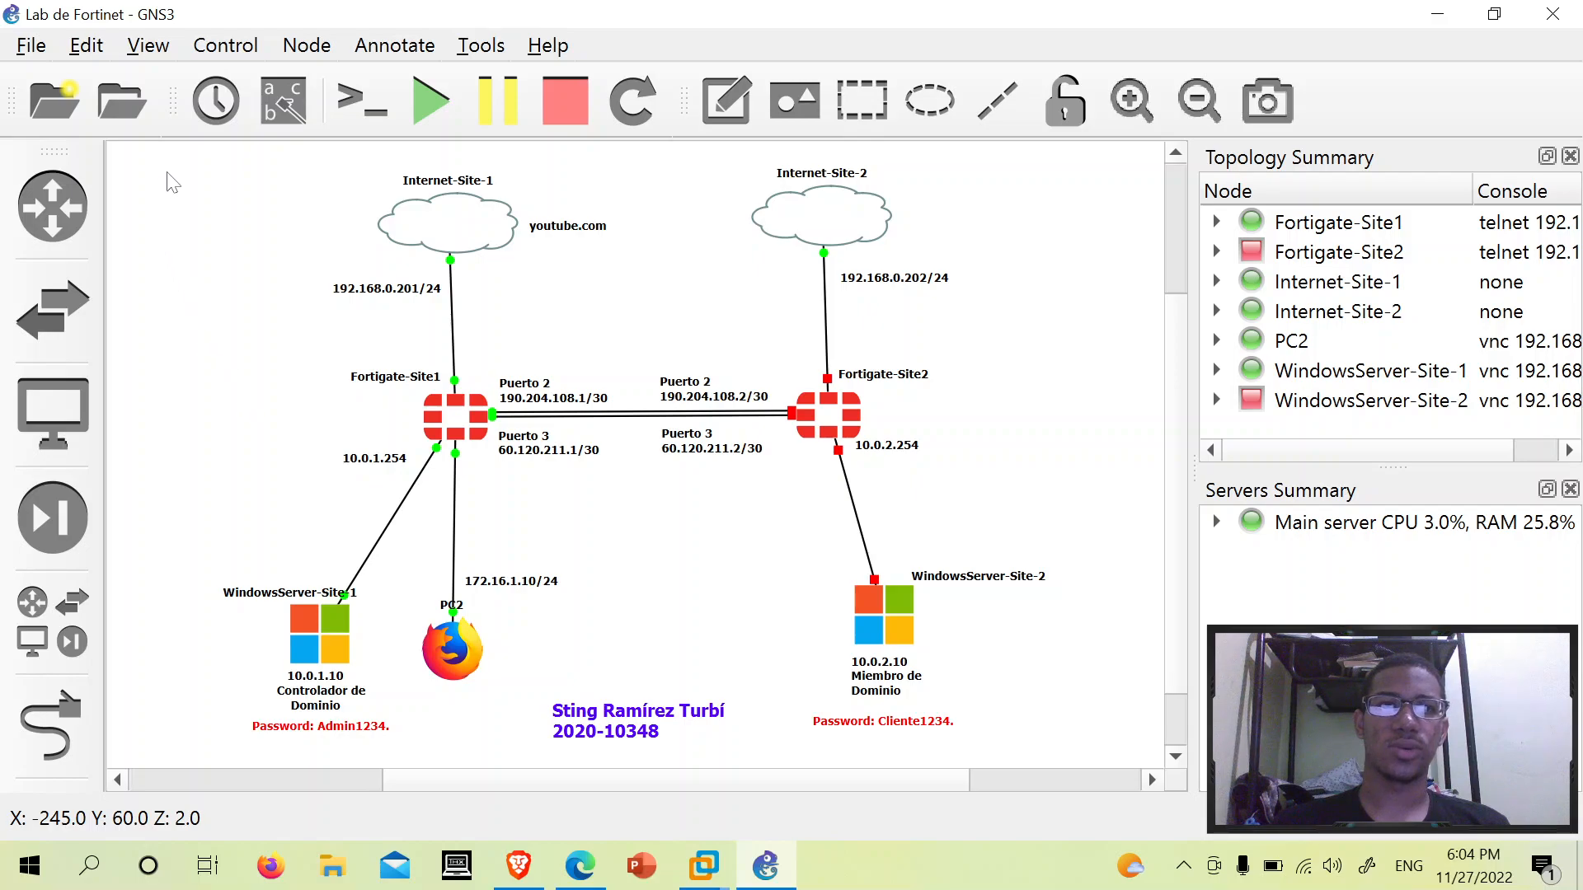
# - Bring up the FortiGate-Site1 login page at 192.168.0.201 and enter the username 'admin'
pyautogui.click(1059, 672)
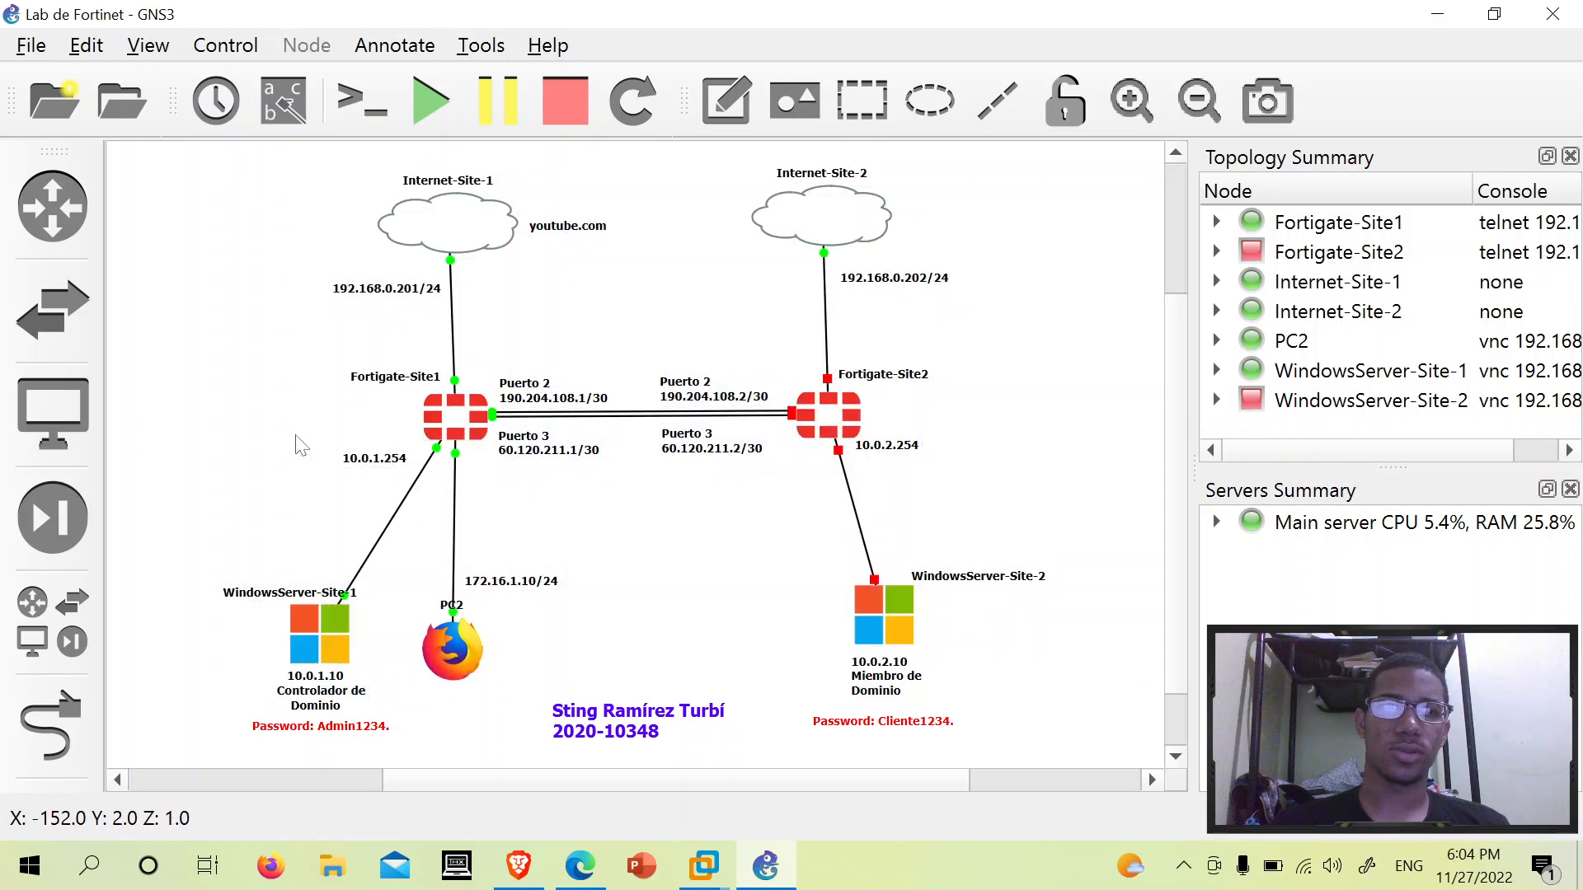
pyautogui.click(581, 863)
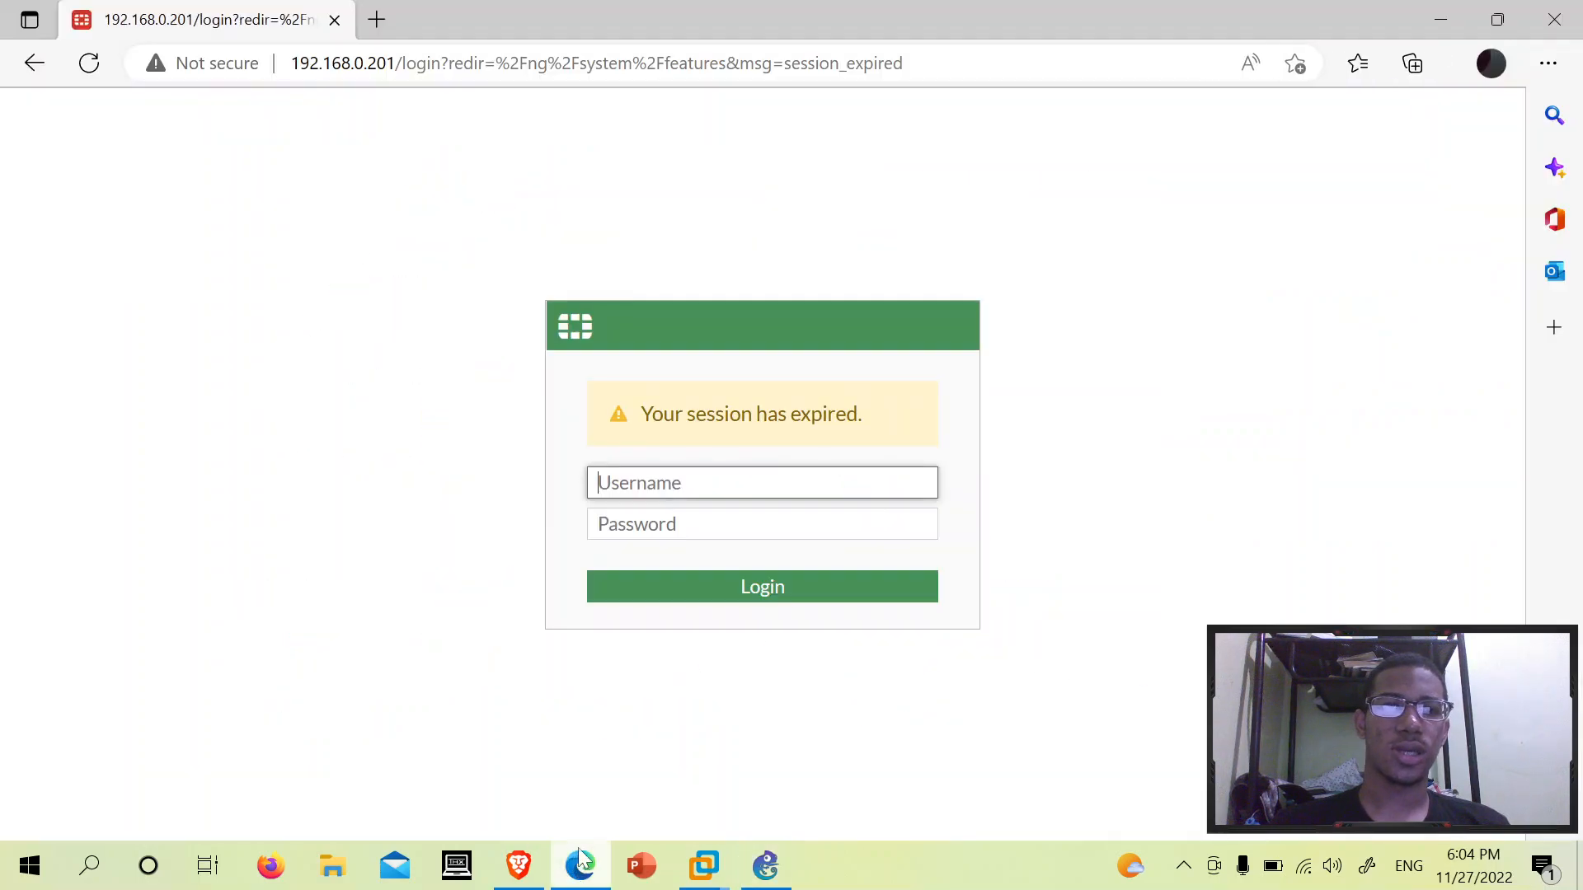
pyautogui.write('admin')
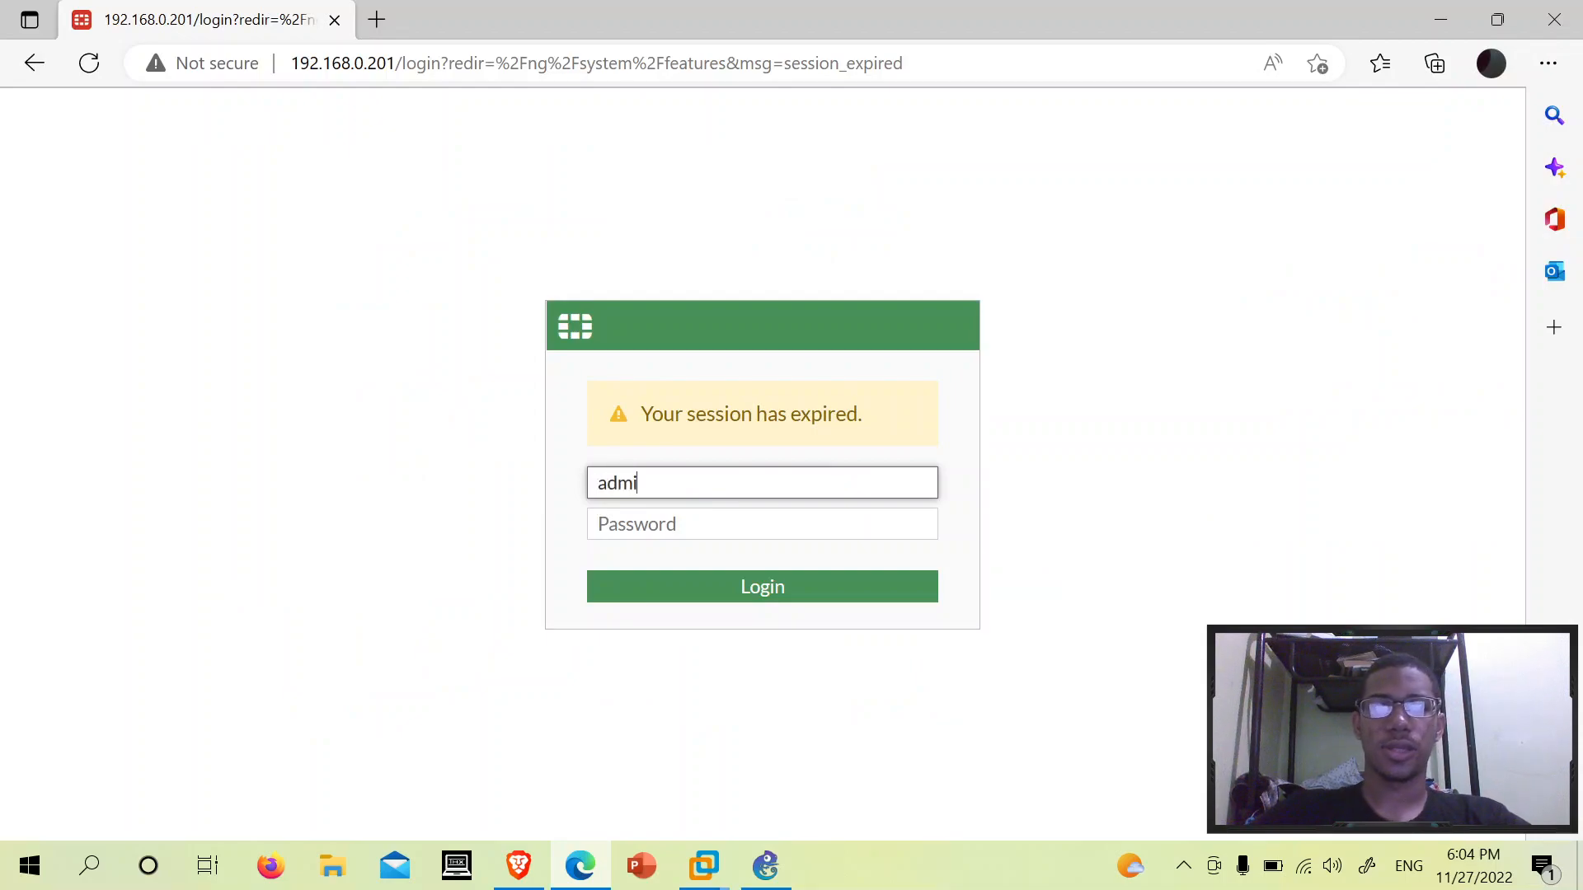
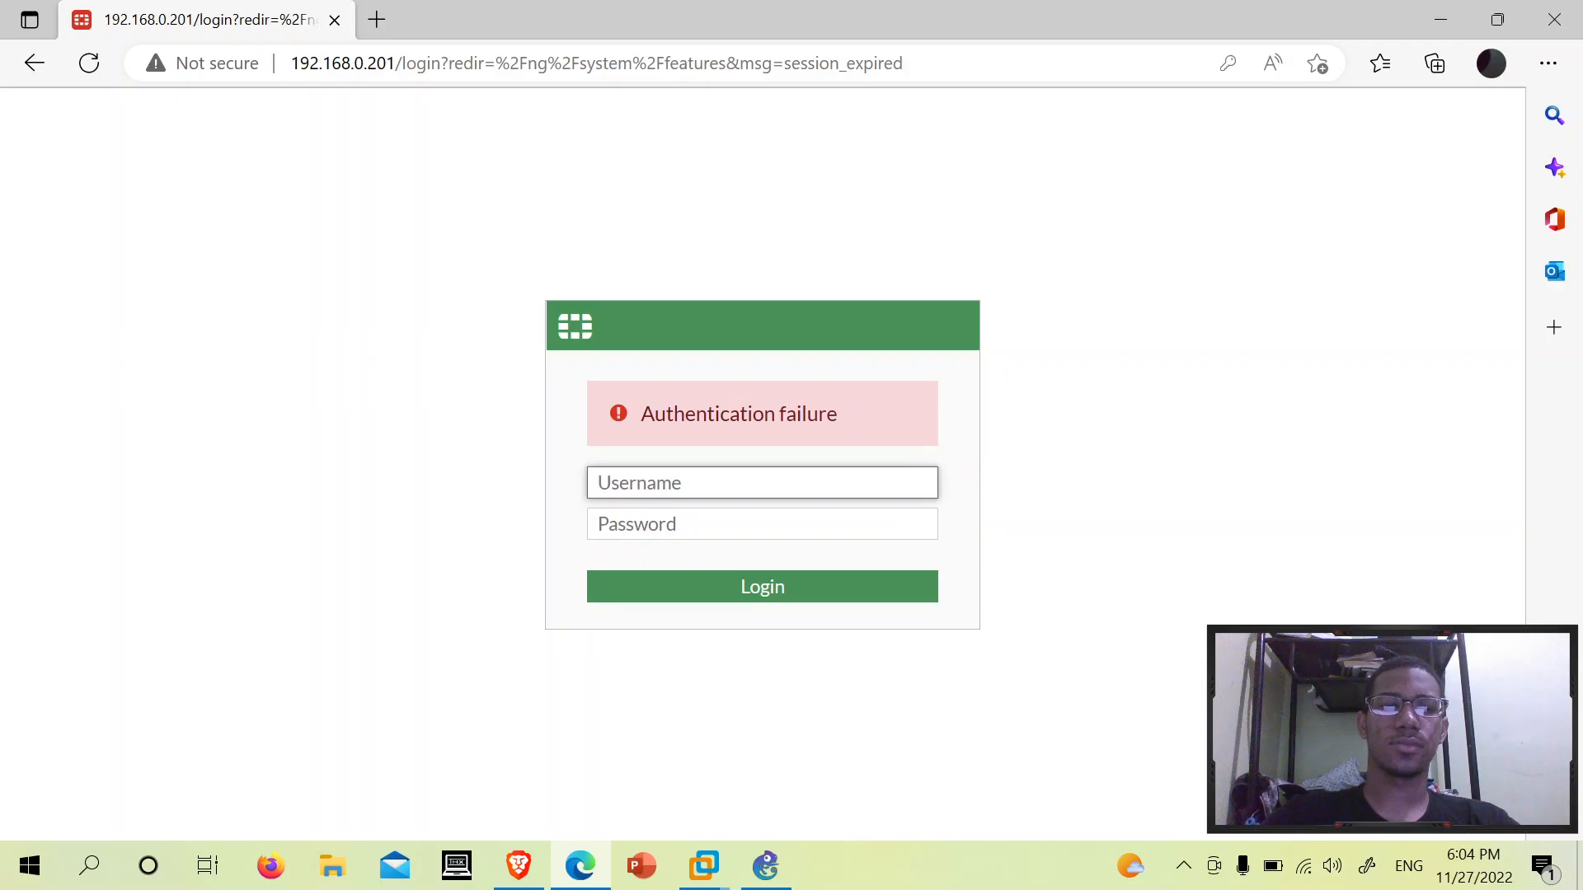
# - Log in as admin with the account password and postpone the file system check
pyautogui.write('admin')
pyautogui.press('Tab')
pyautogui.write('a')
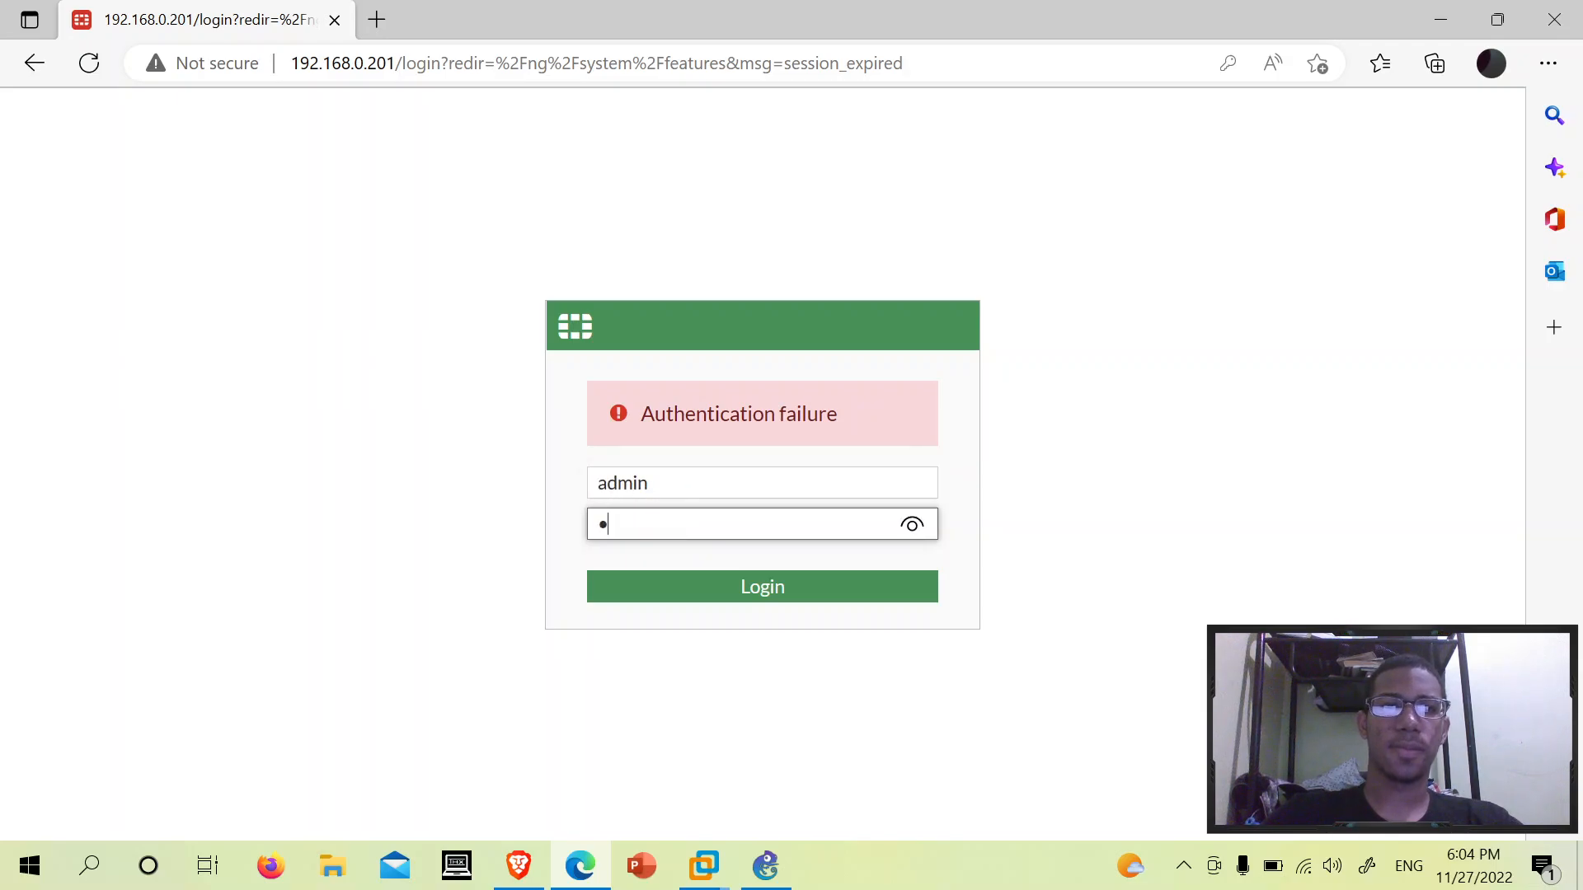
pyautogui.press('Return')
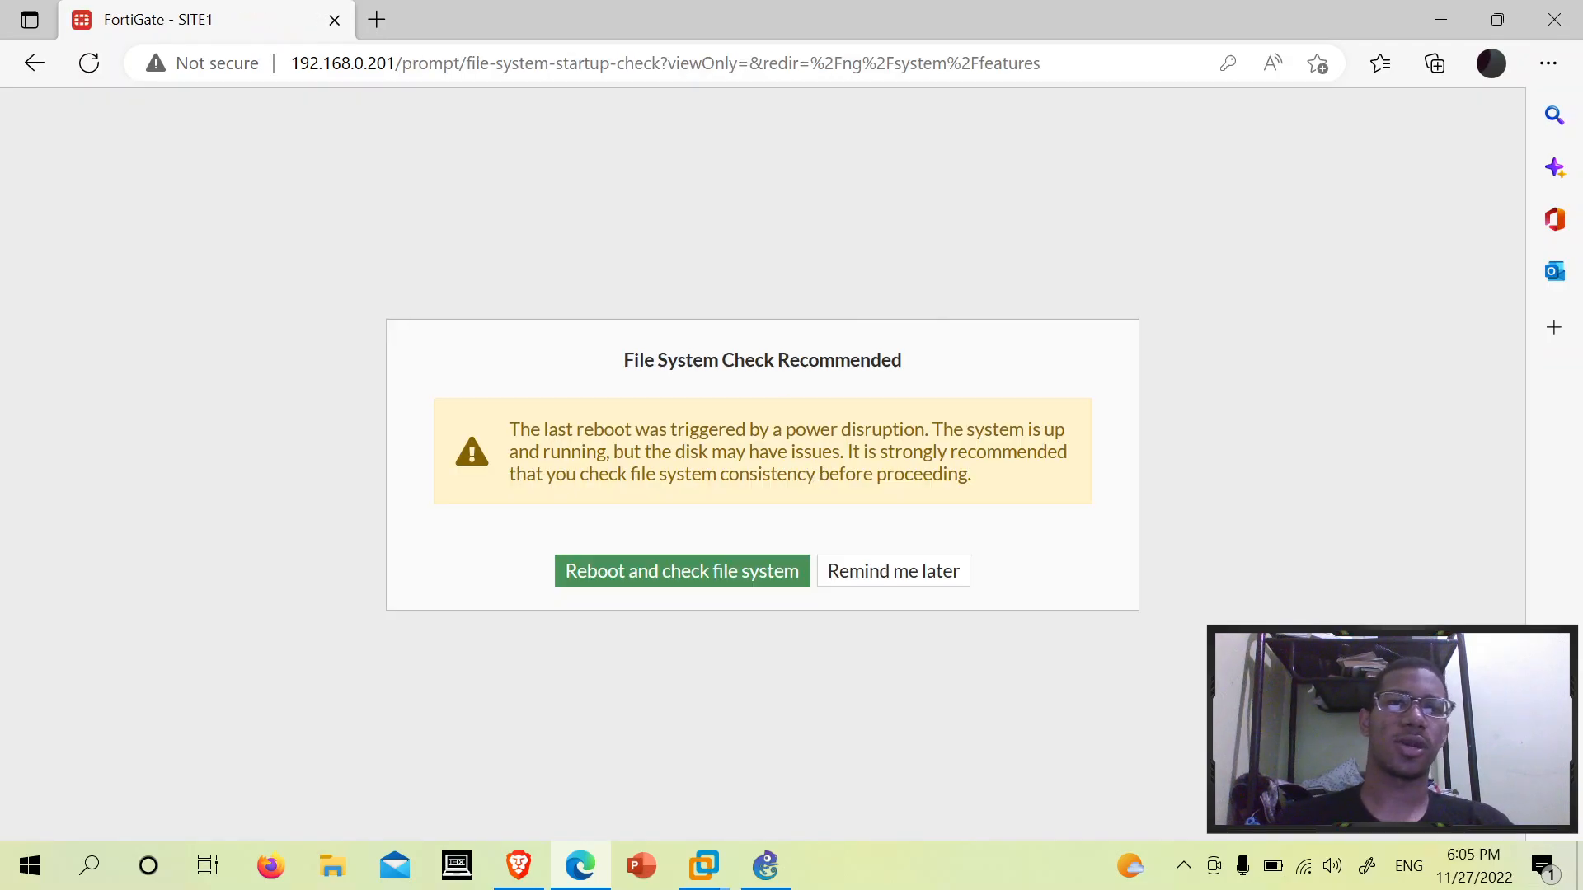
pyautogui.click(889, 577)
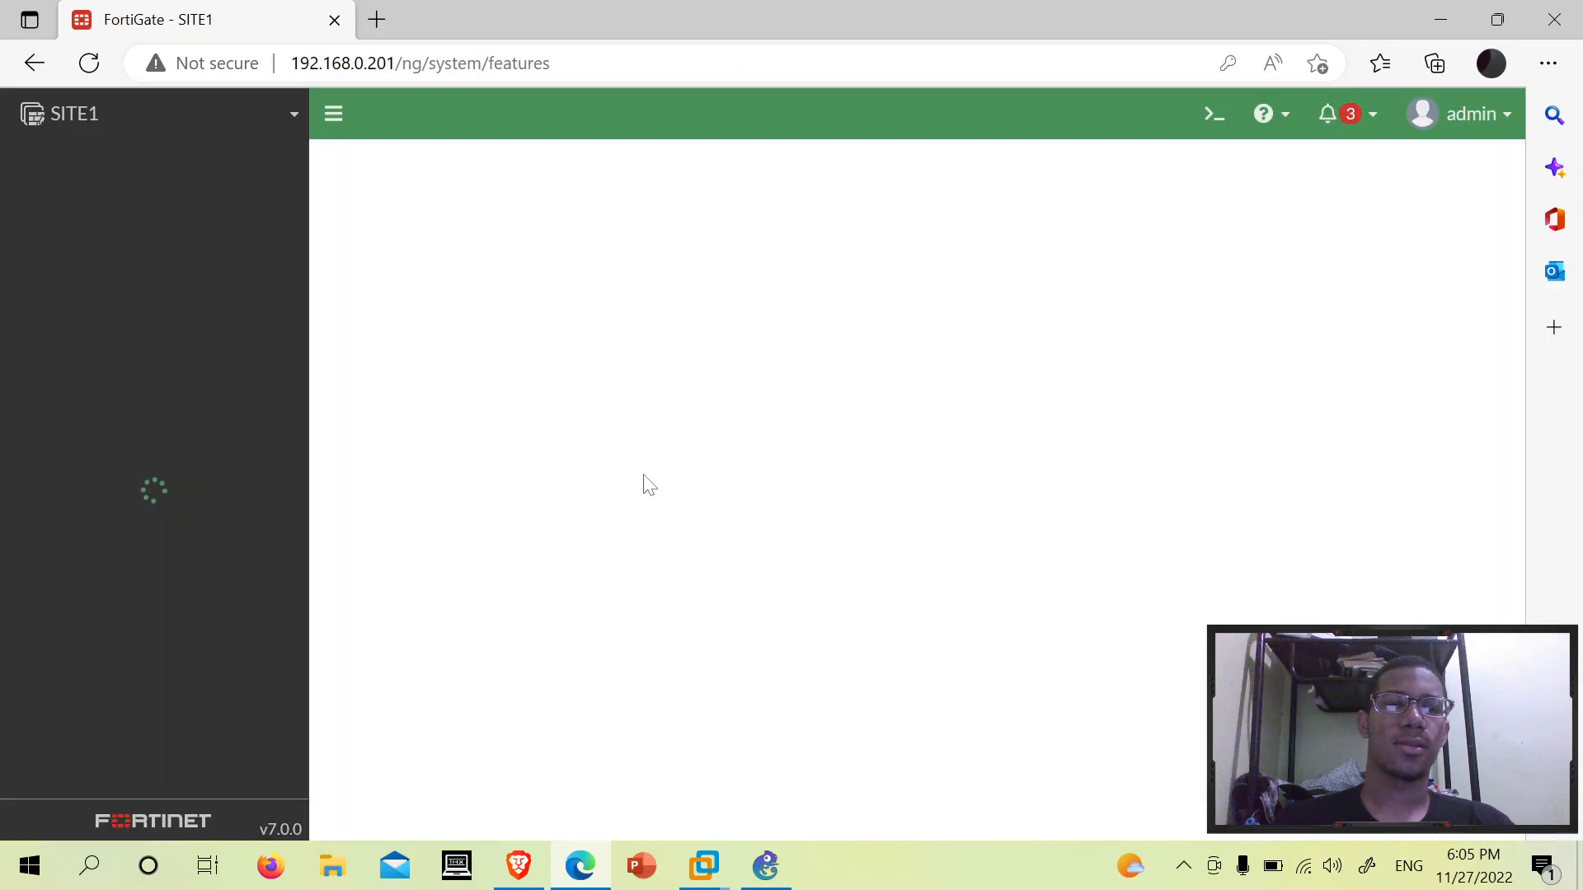
# - Navigate to Policy & Objects > IPv4 DoS Policy, which lists no policies yet
pyautogui.scroll(-1, 253, 606)
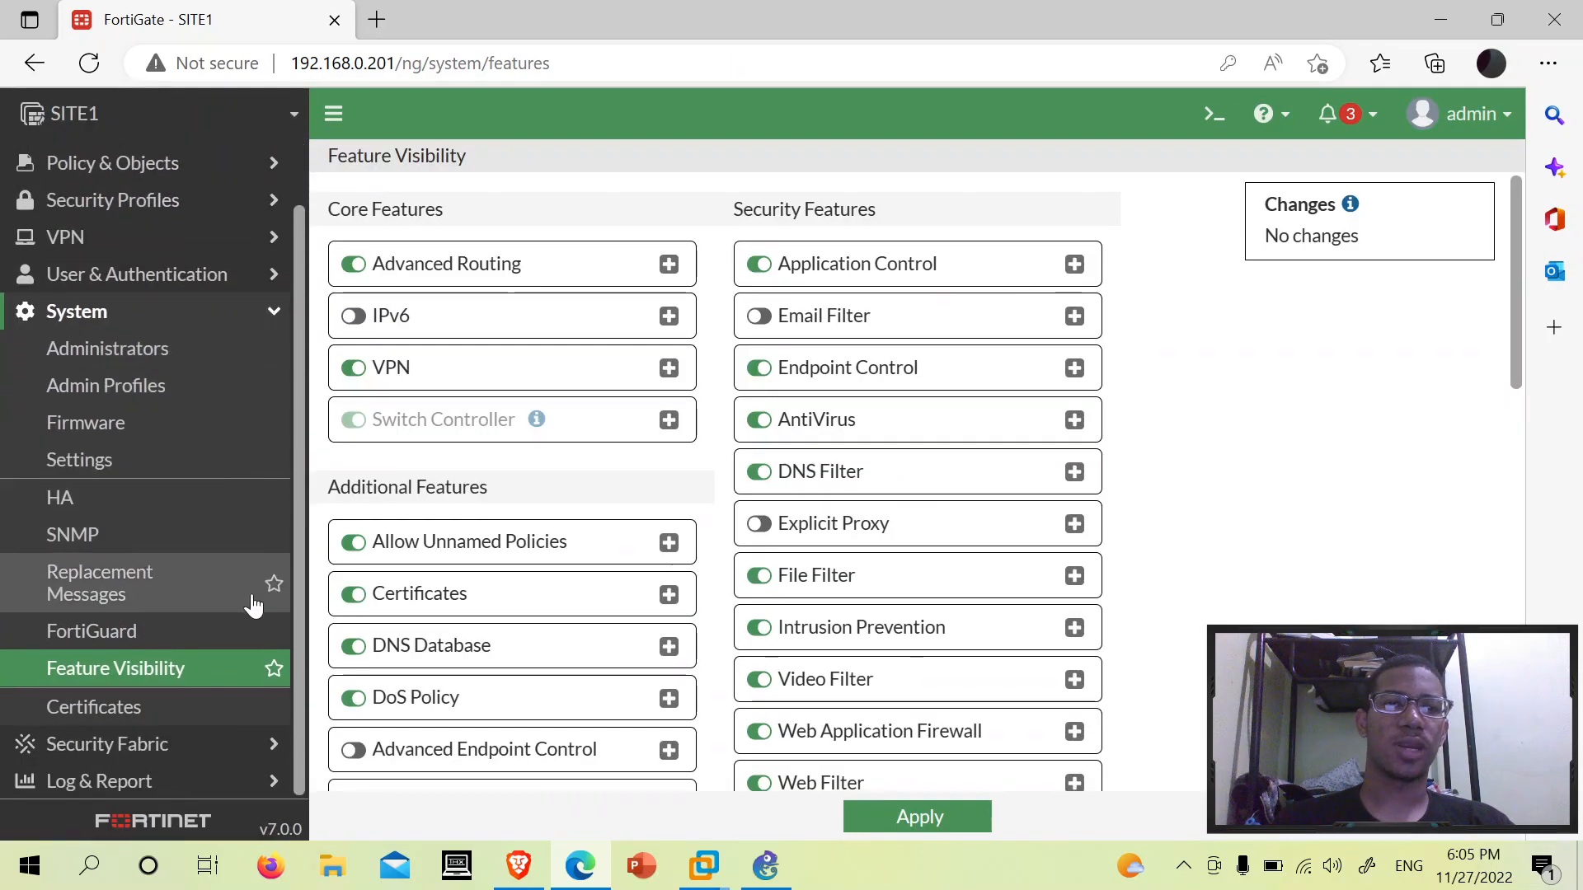
pyautogui.scroll(1, 253, 606)
pyautogui.click(119, 390)
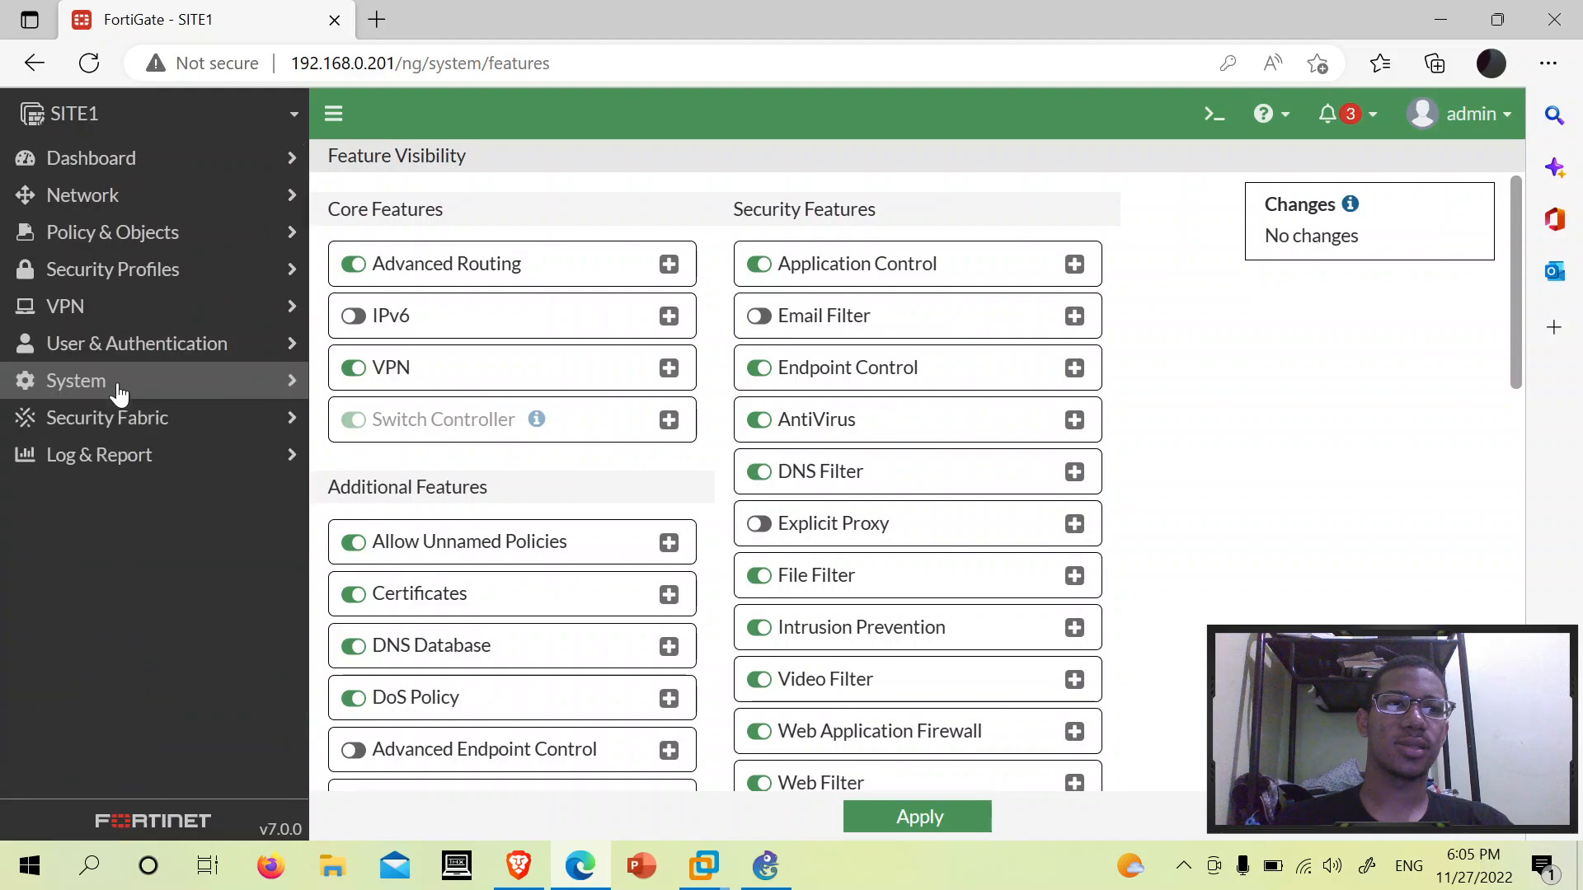
pyautogui.click(67, 237)
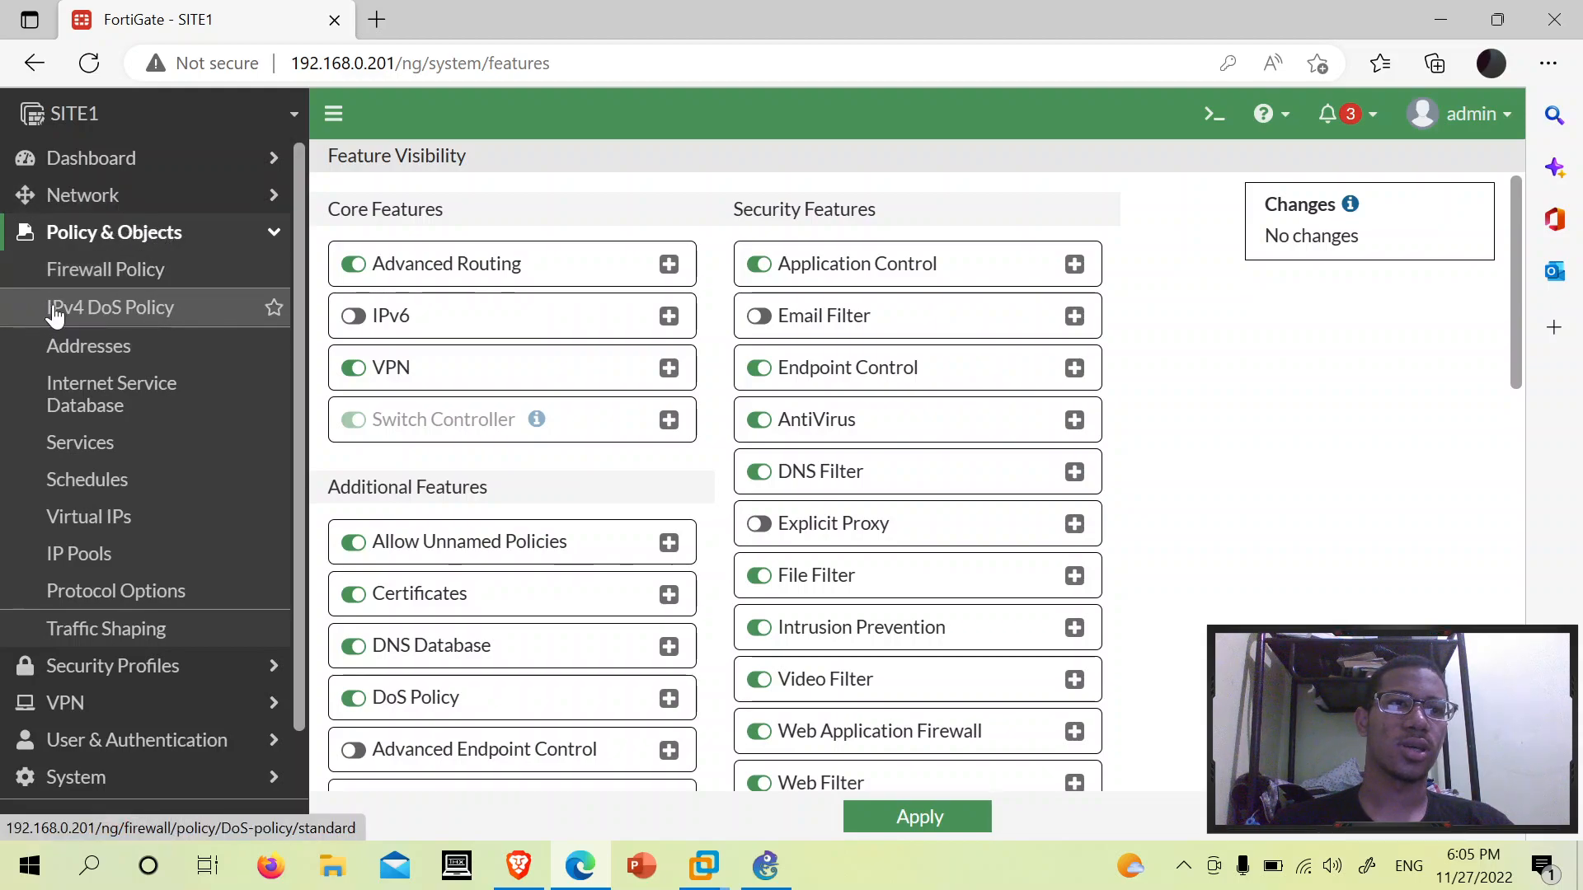
pyautogui.click(110, 312)
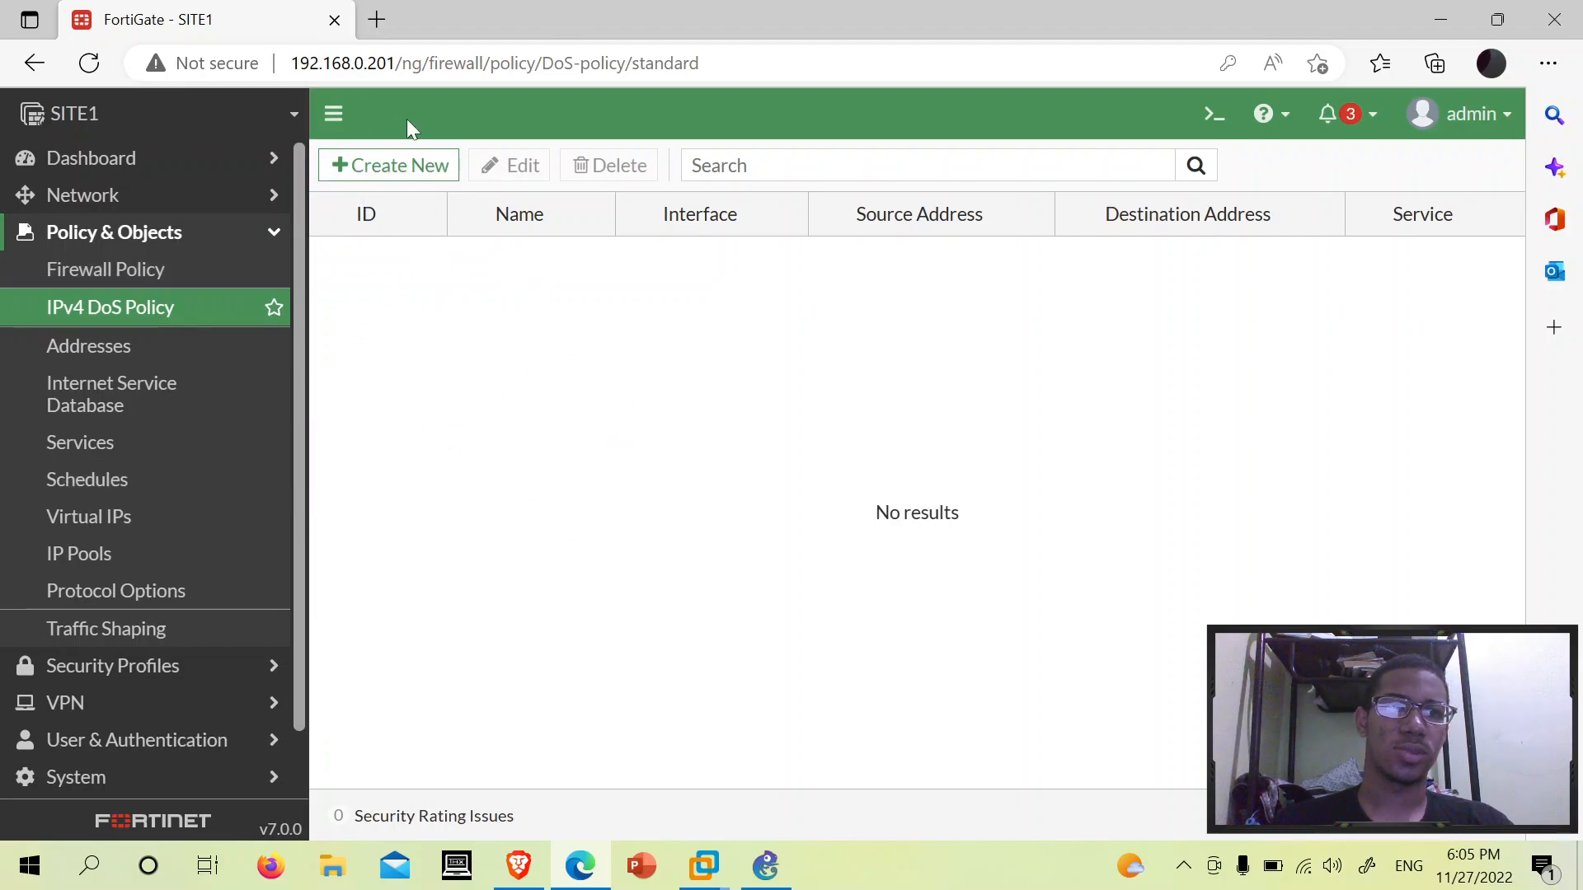
# - Start a new DoS policy, review and cancel the form, then start a fresh one
pyautogui.click(402, 175)
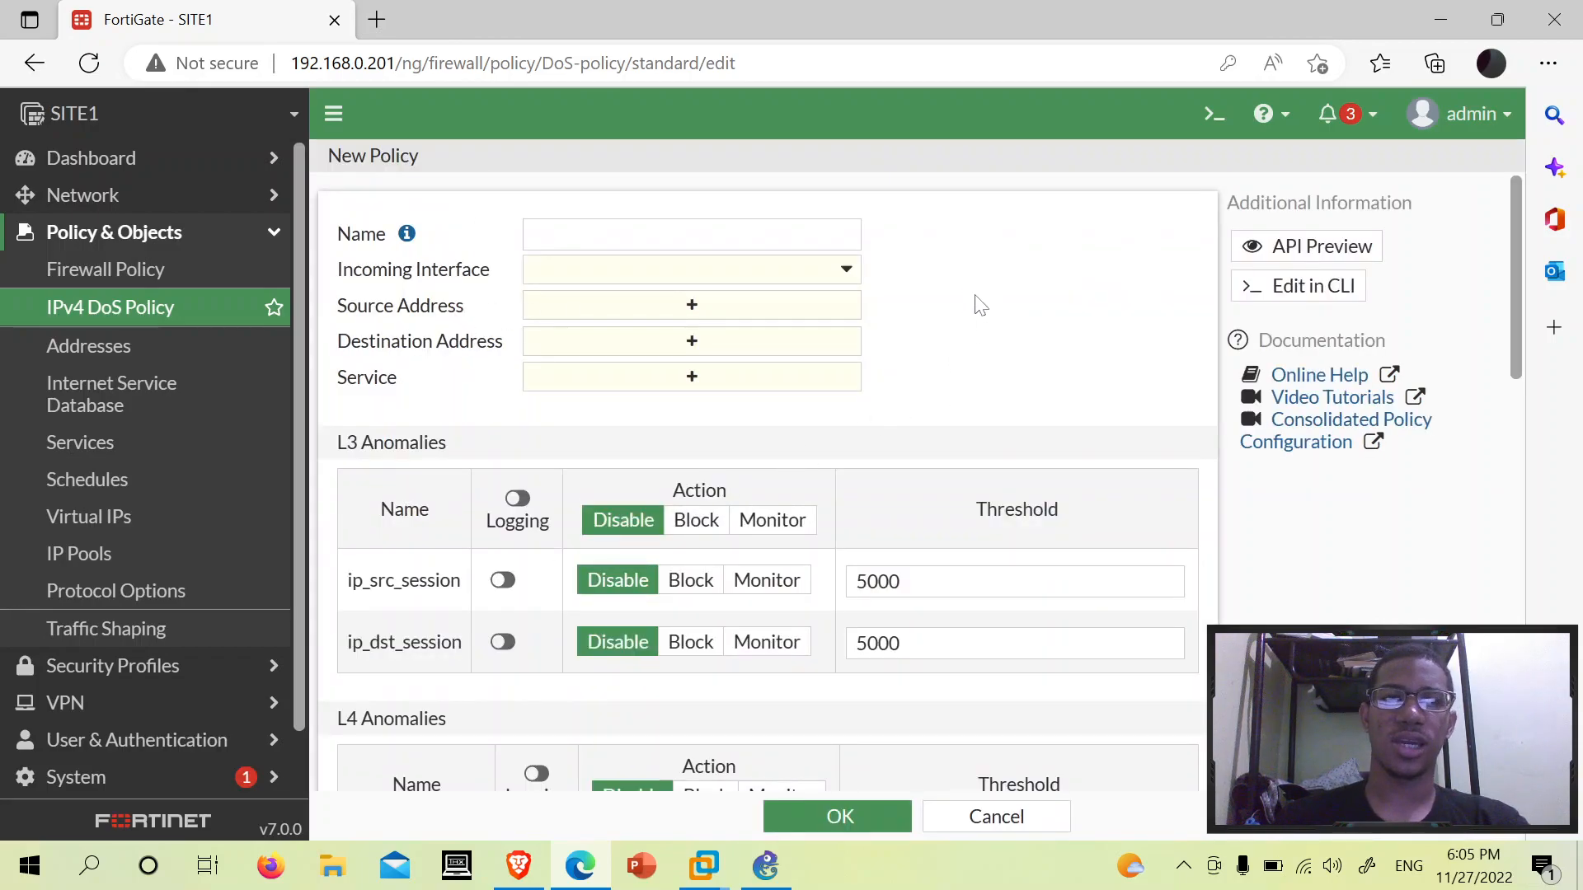
pyautogui.scroll(-2, 981, 524)
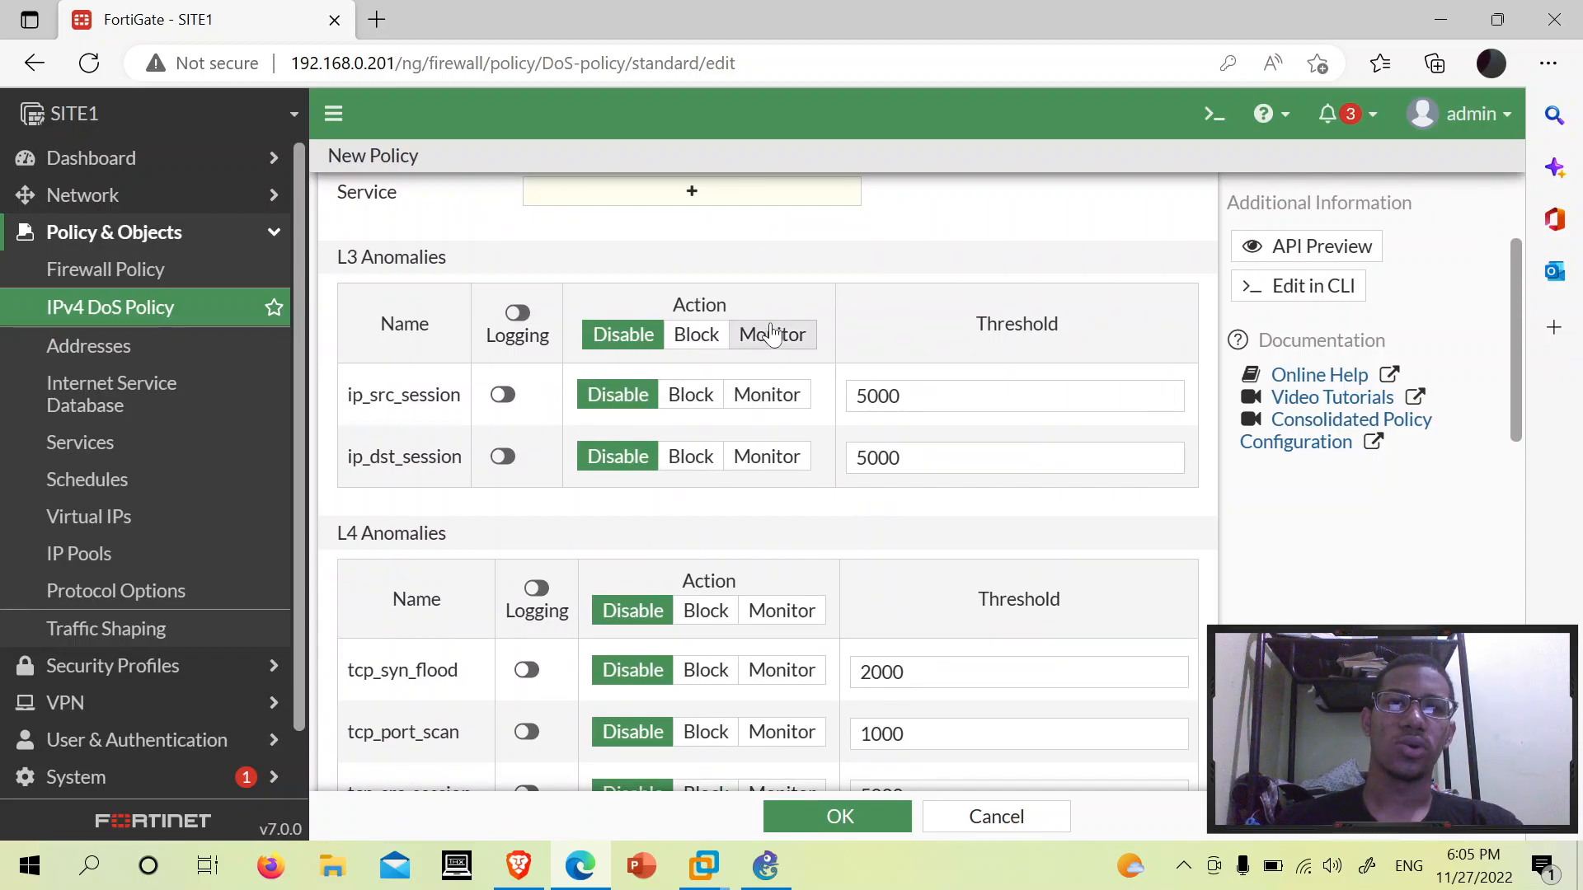
pyautogui.scroll(2, 929, 472)
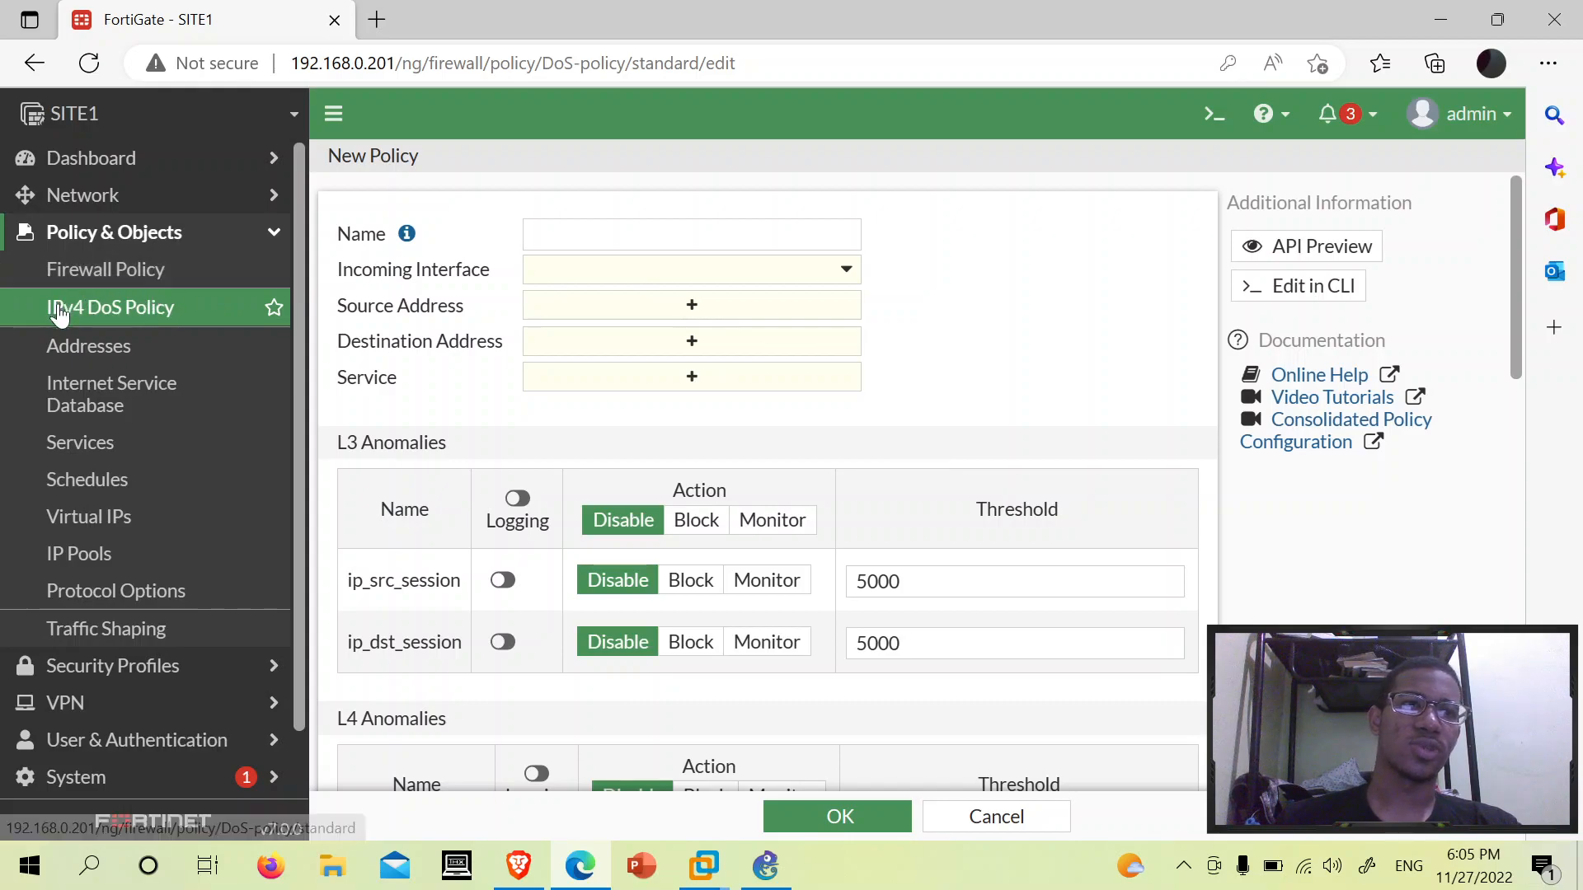
pyautogui.click(998, 817)
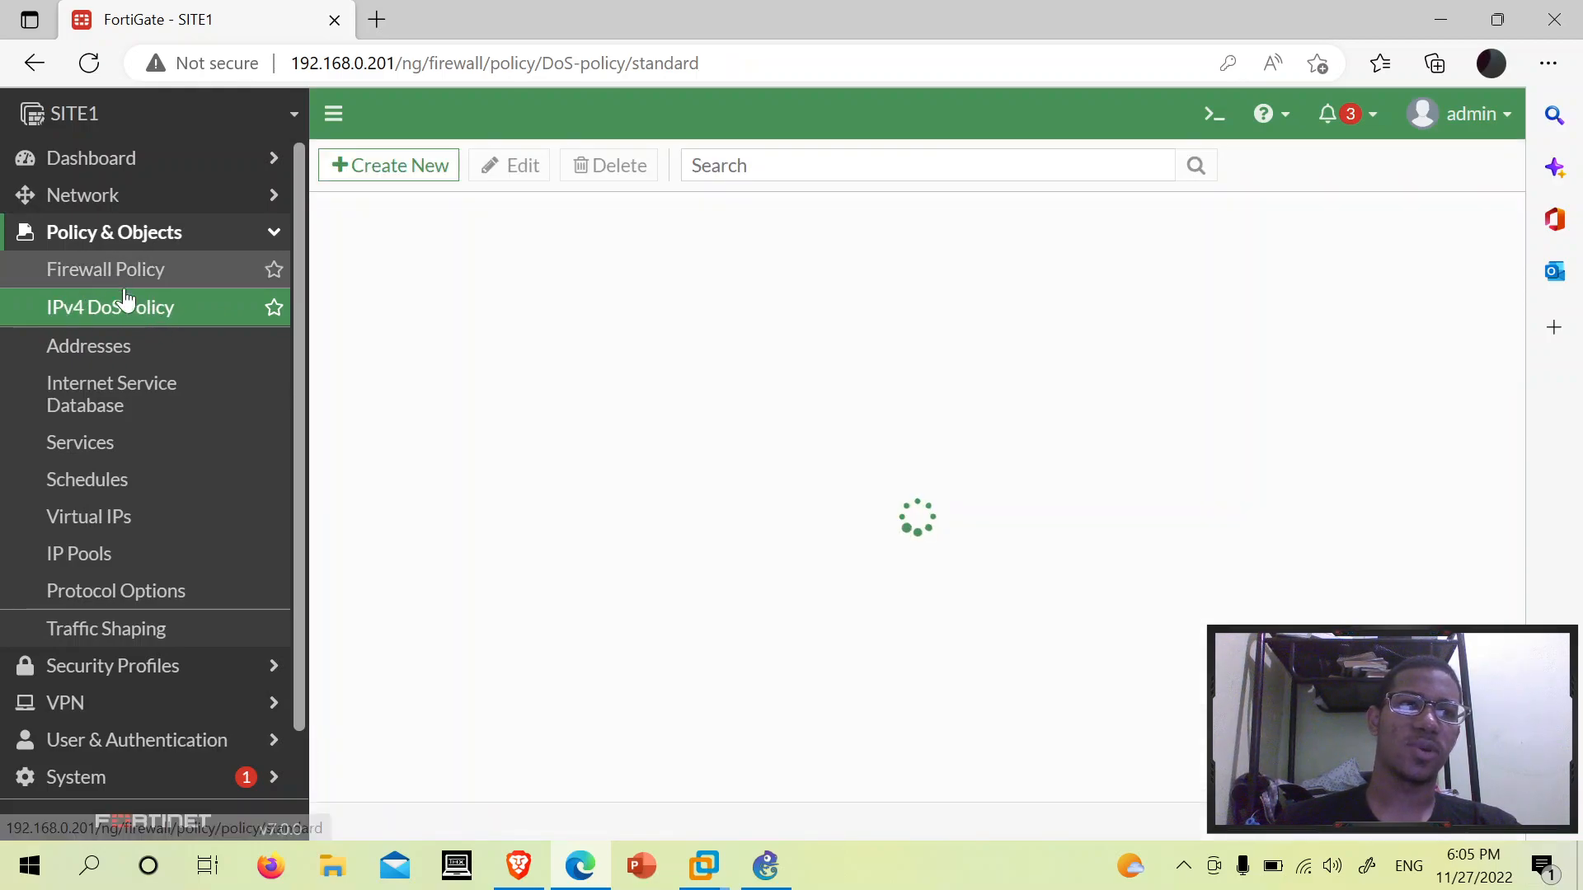
pyautogui.click(432, 181)
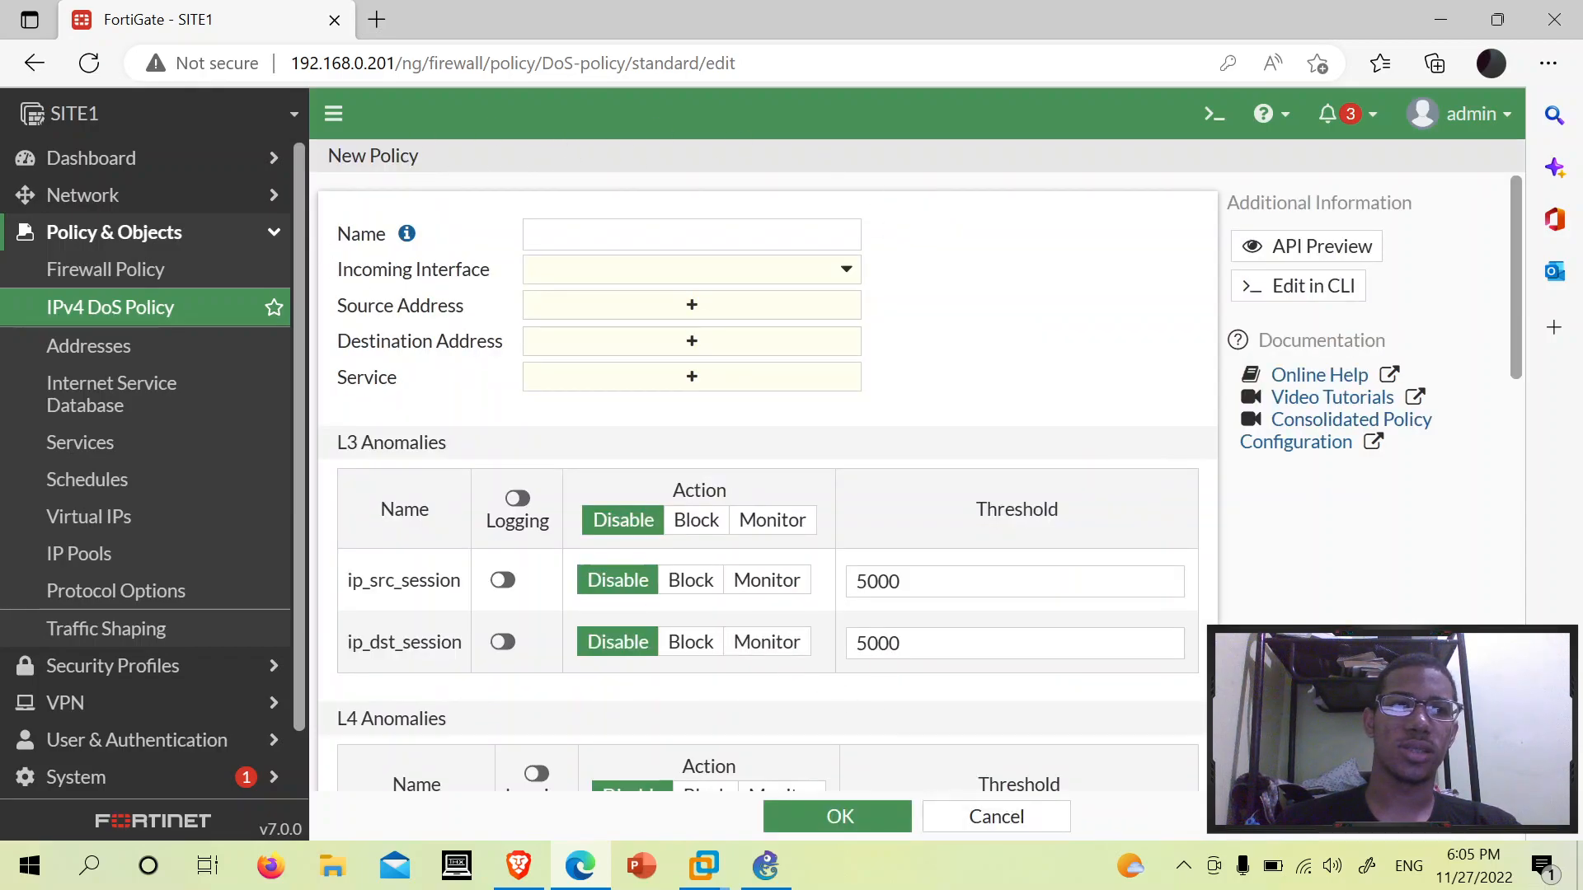
pyautogui.scroll(-2, 33, 713)
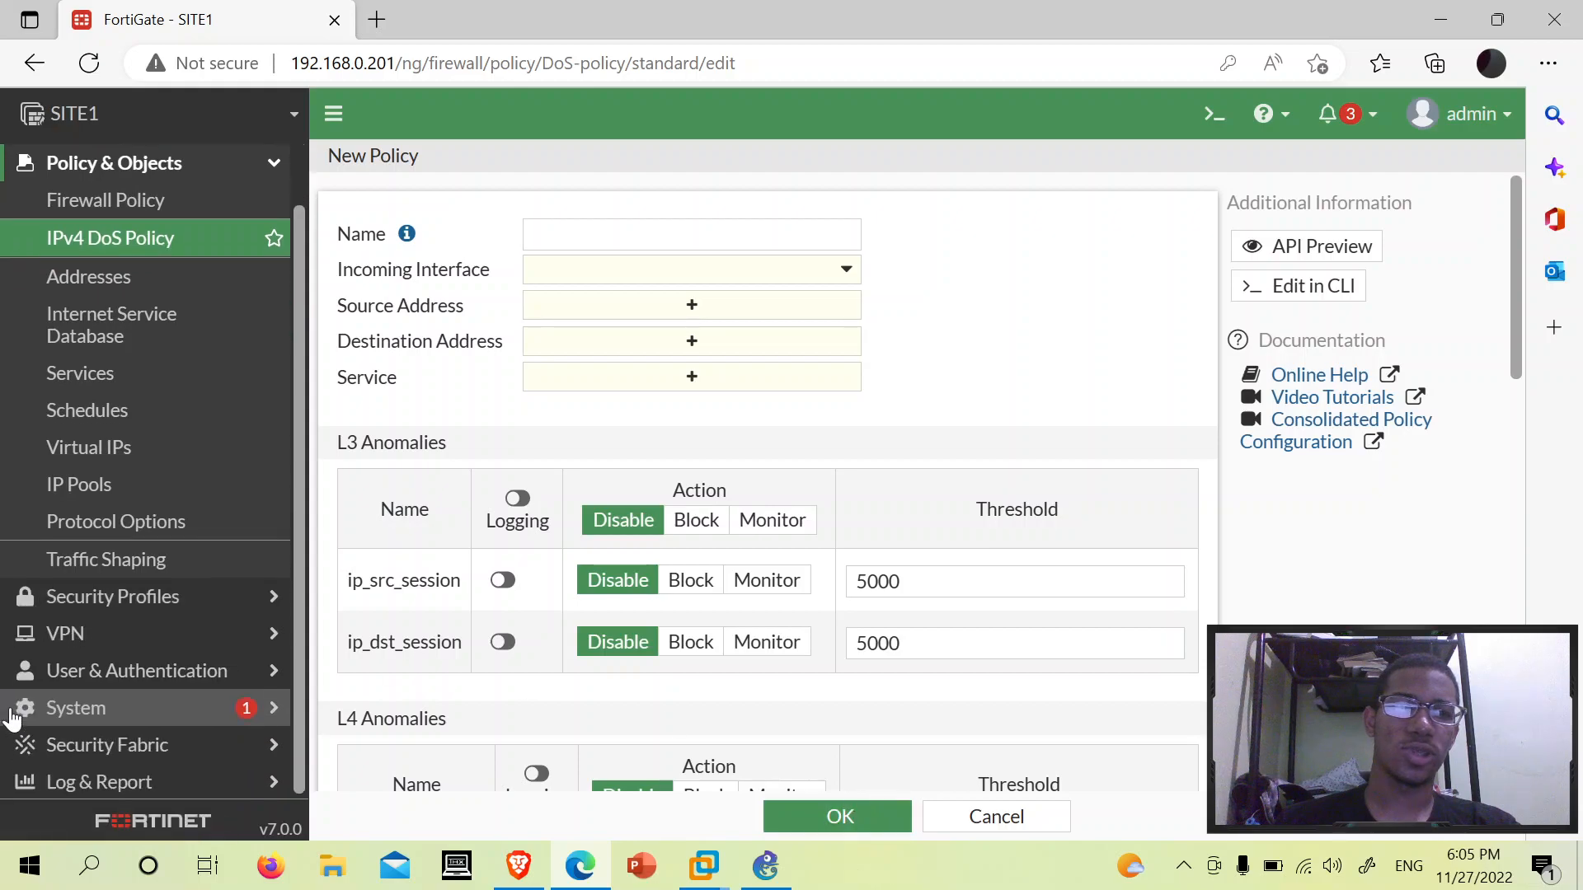
# - Check in System > Feature Visibility that DoS Policy is enabled
pyautogui.click(45, 709)
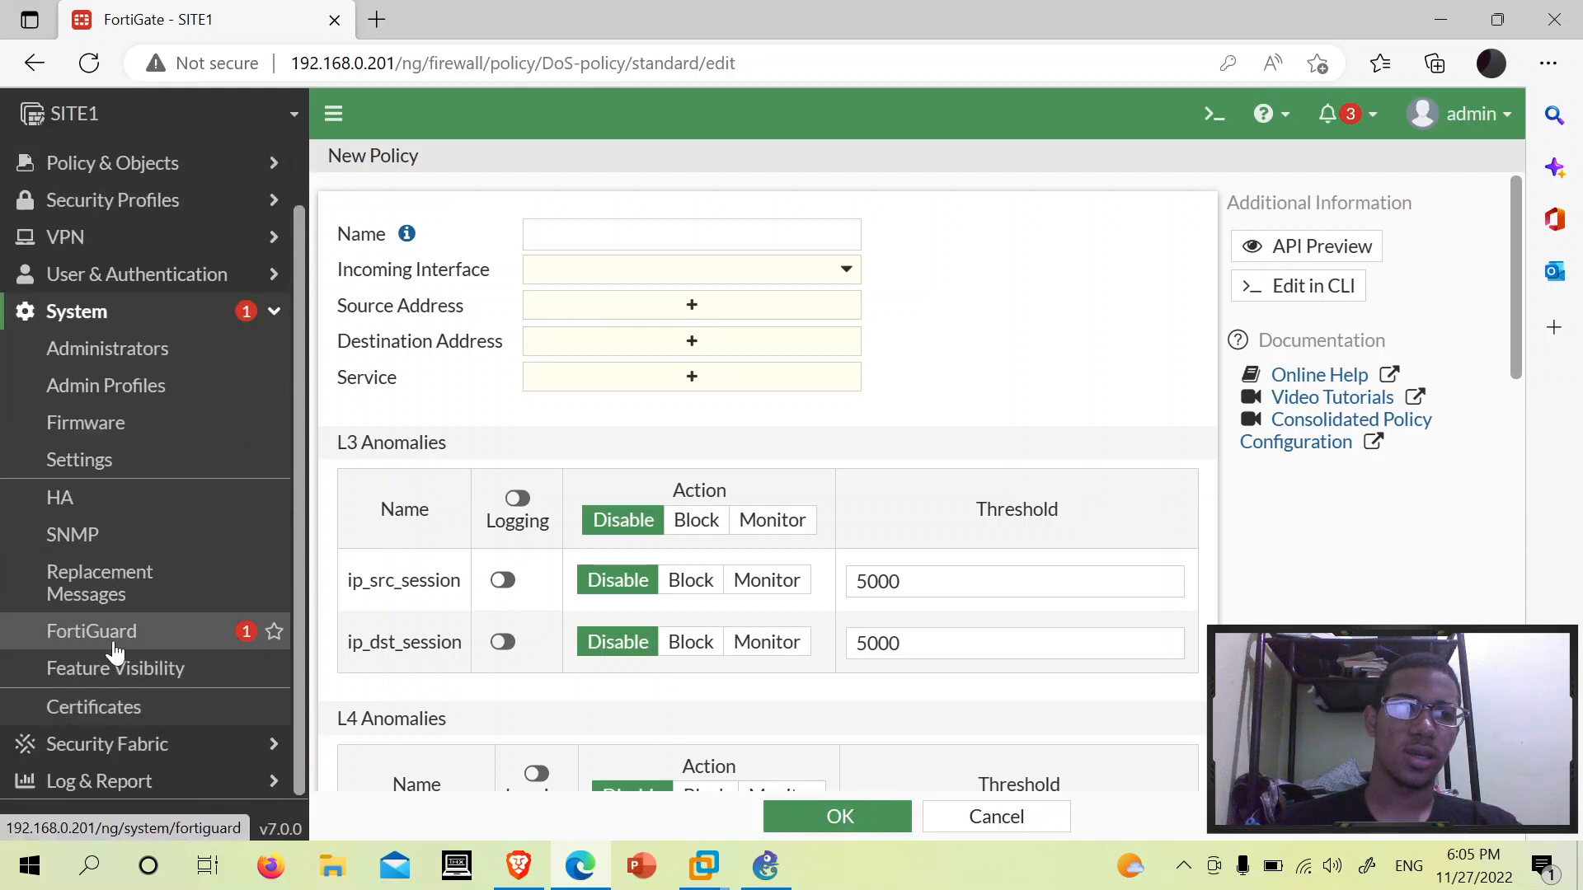
pyautogui.click(120, 680)
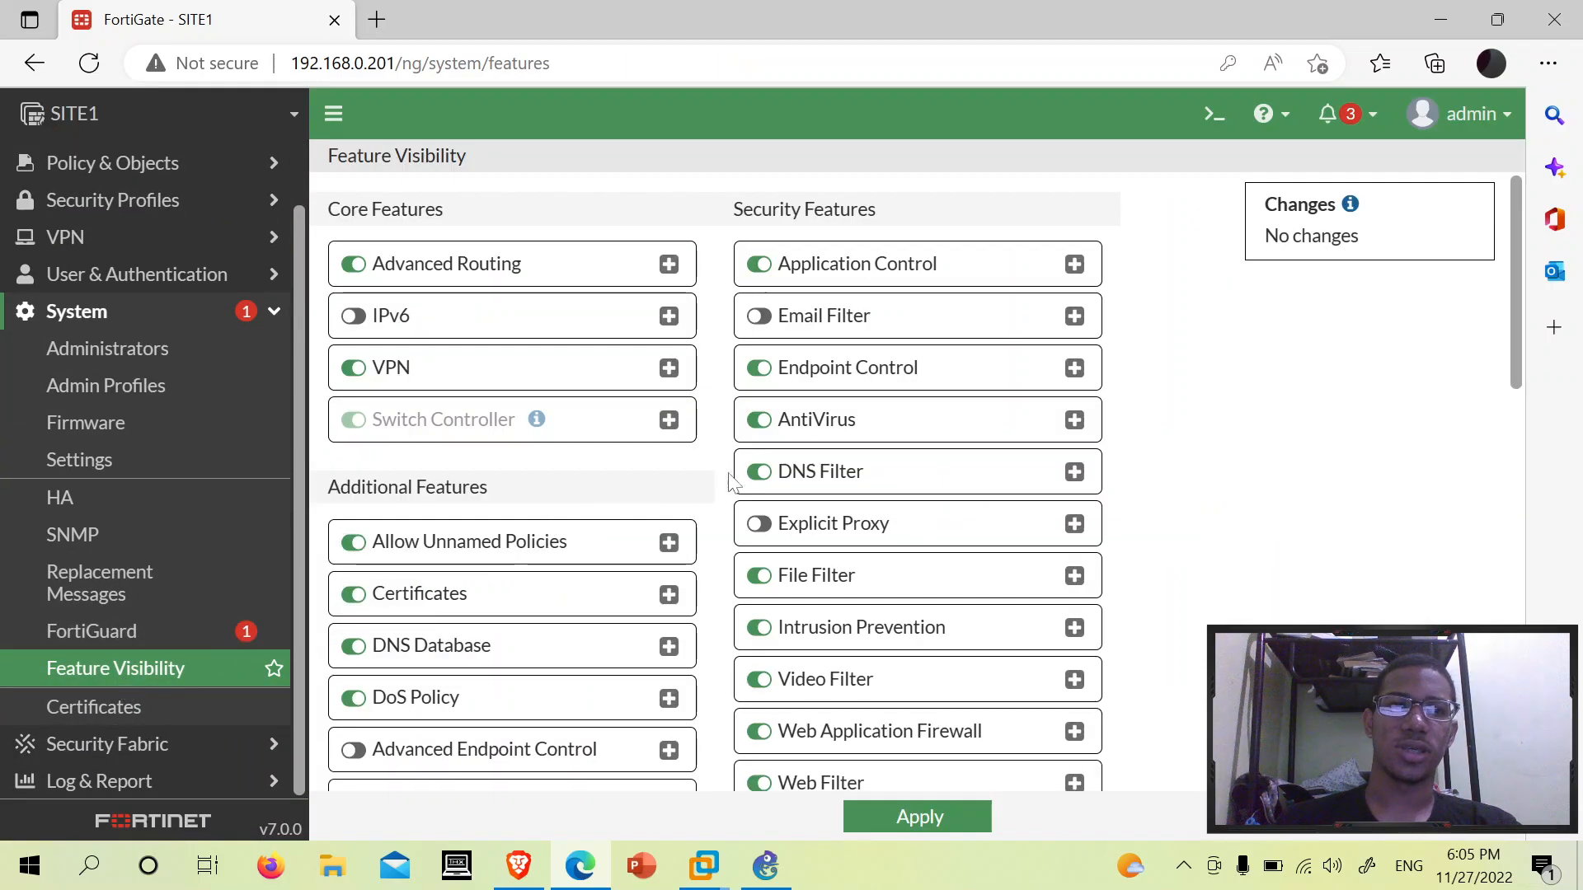
pyautogui.scroll(-5, 733, 486)
pyautogui.scroll(-5, 724, 494)
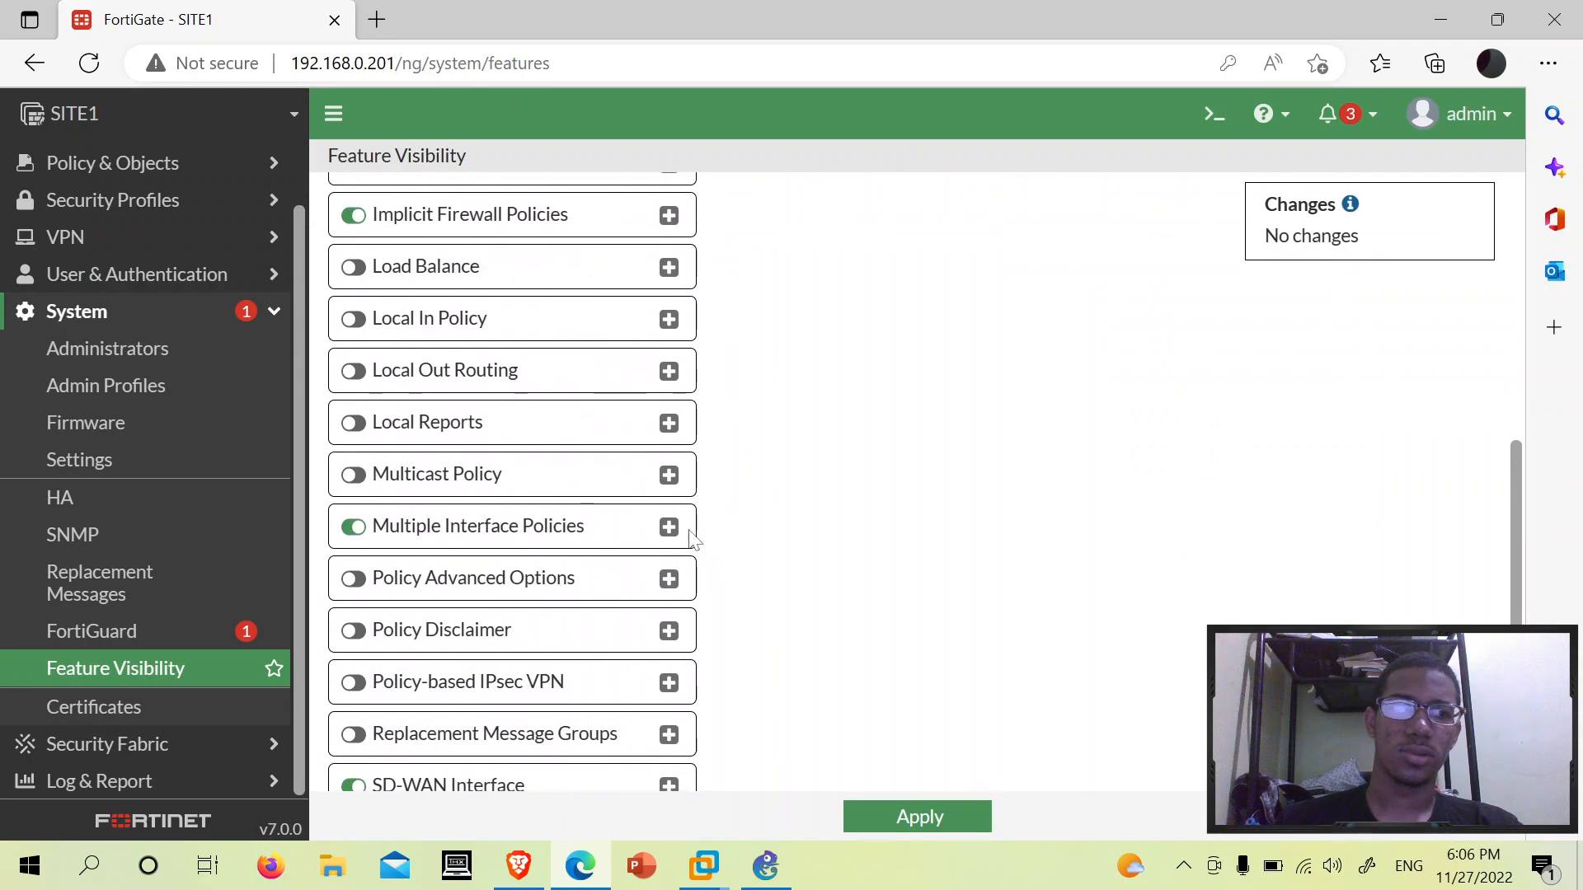
pyautogui.scroll(-2, 725, 445)
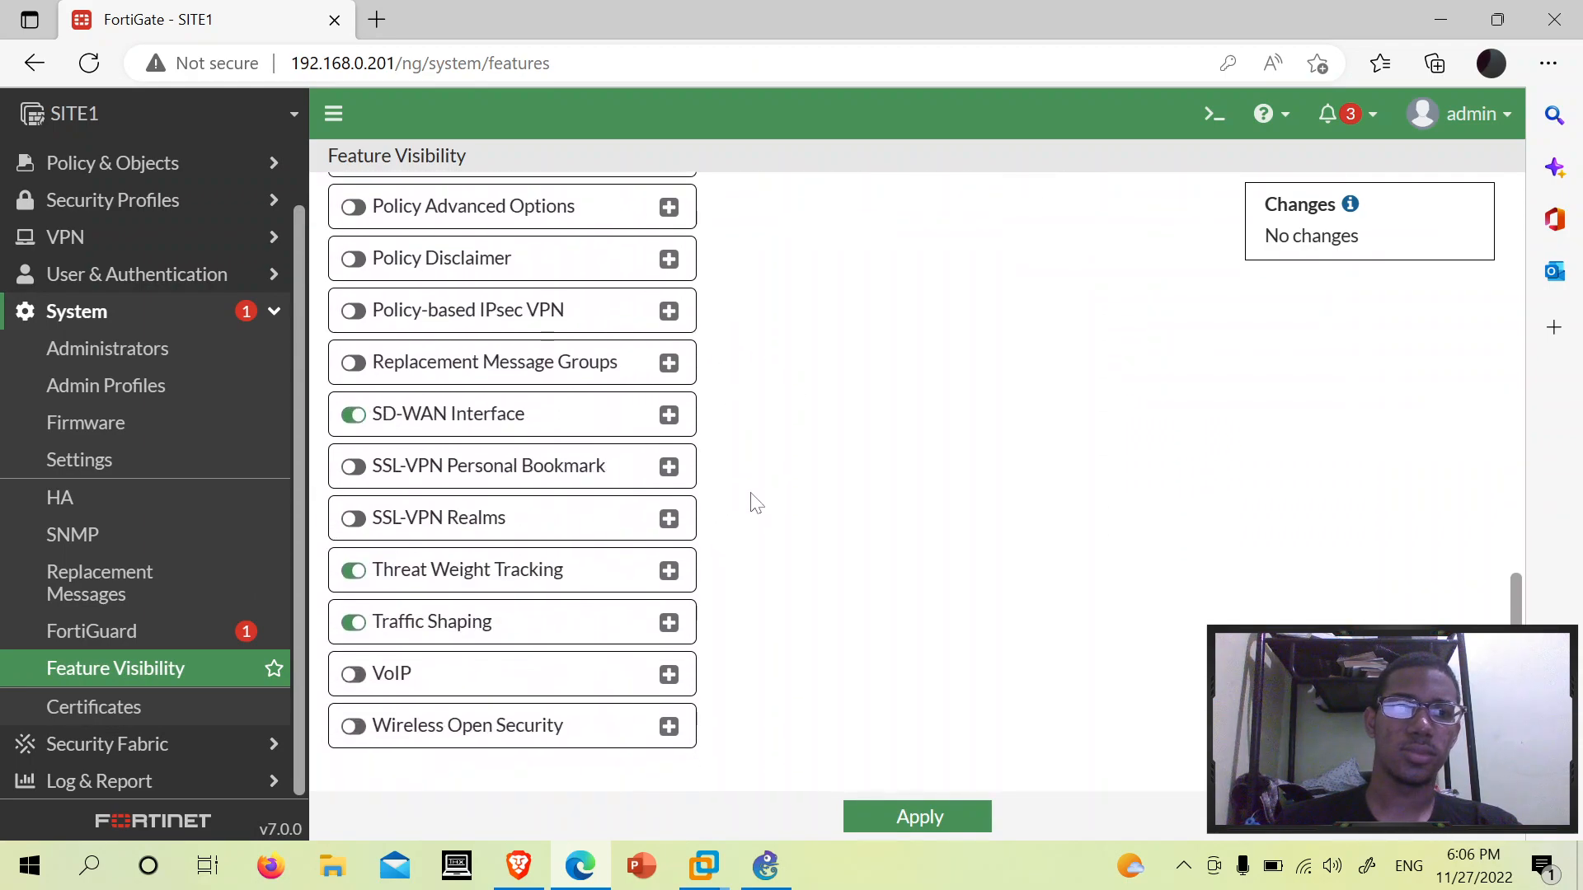
pyautogui.scroll(8, 716, 419)
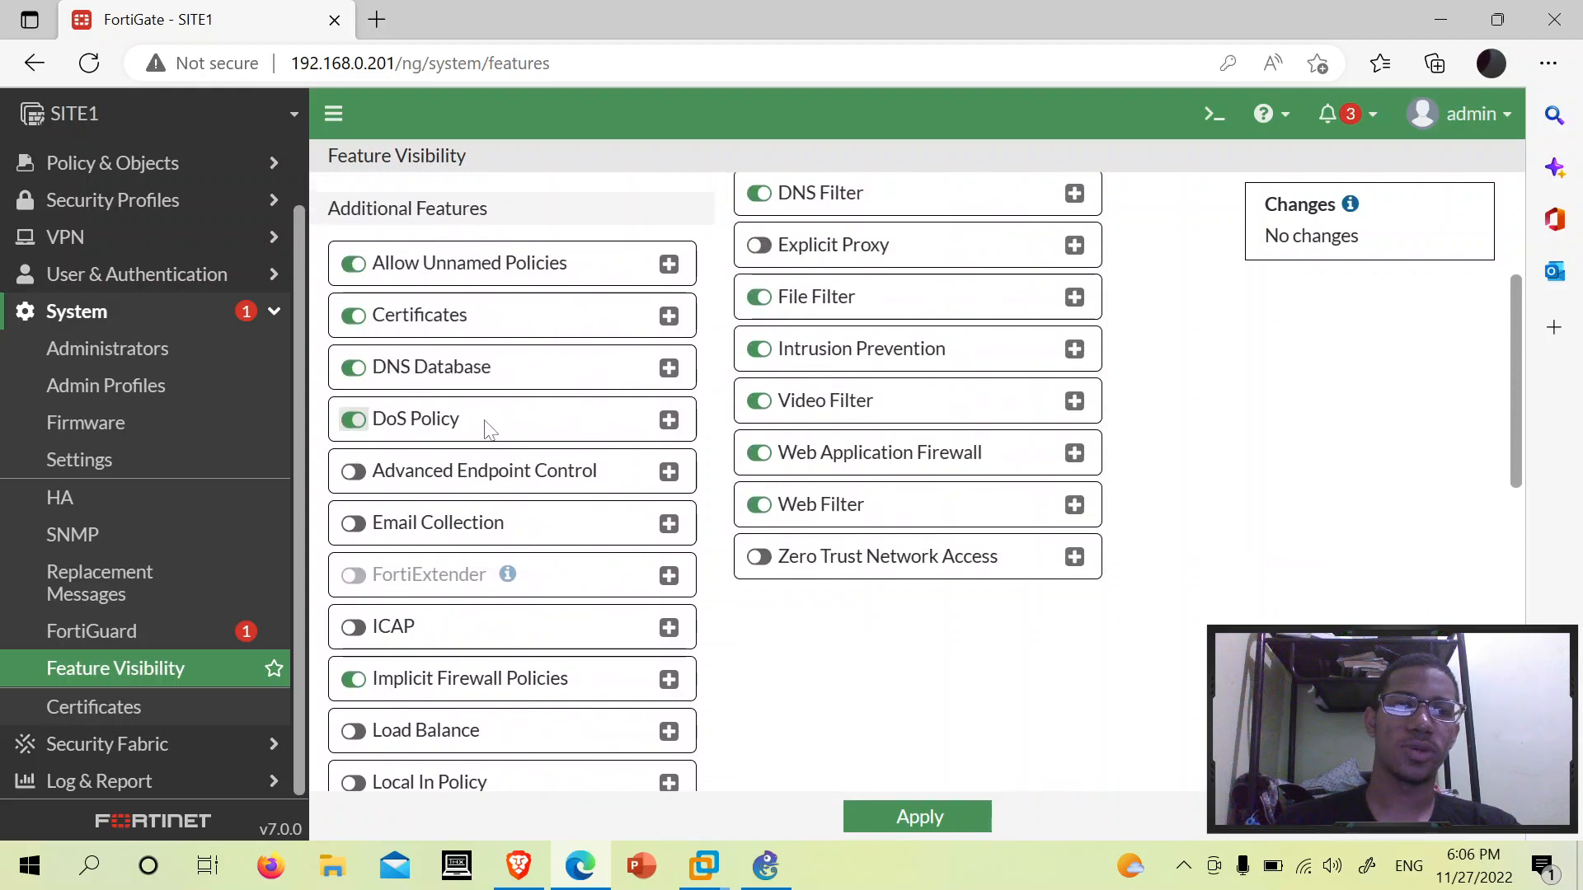
pyautogui.scroll(1, 89, 464)
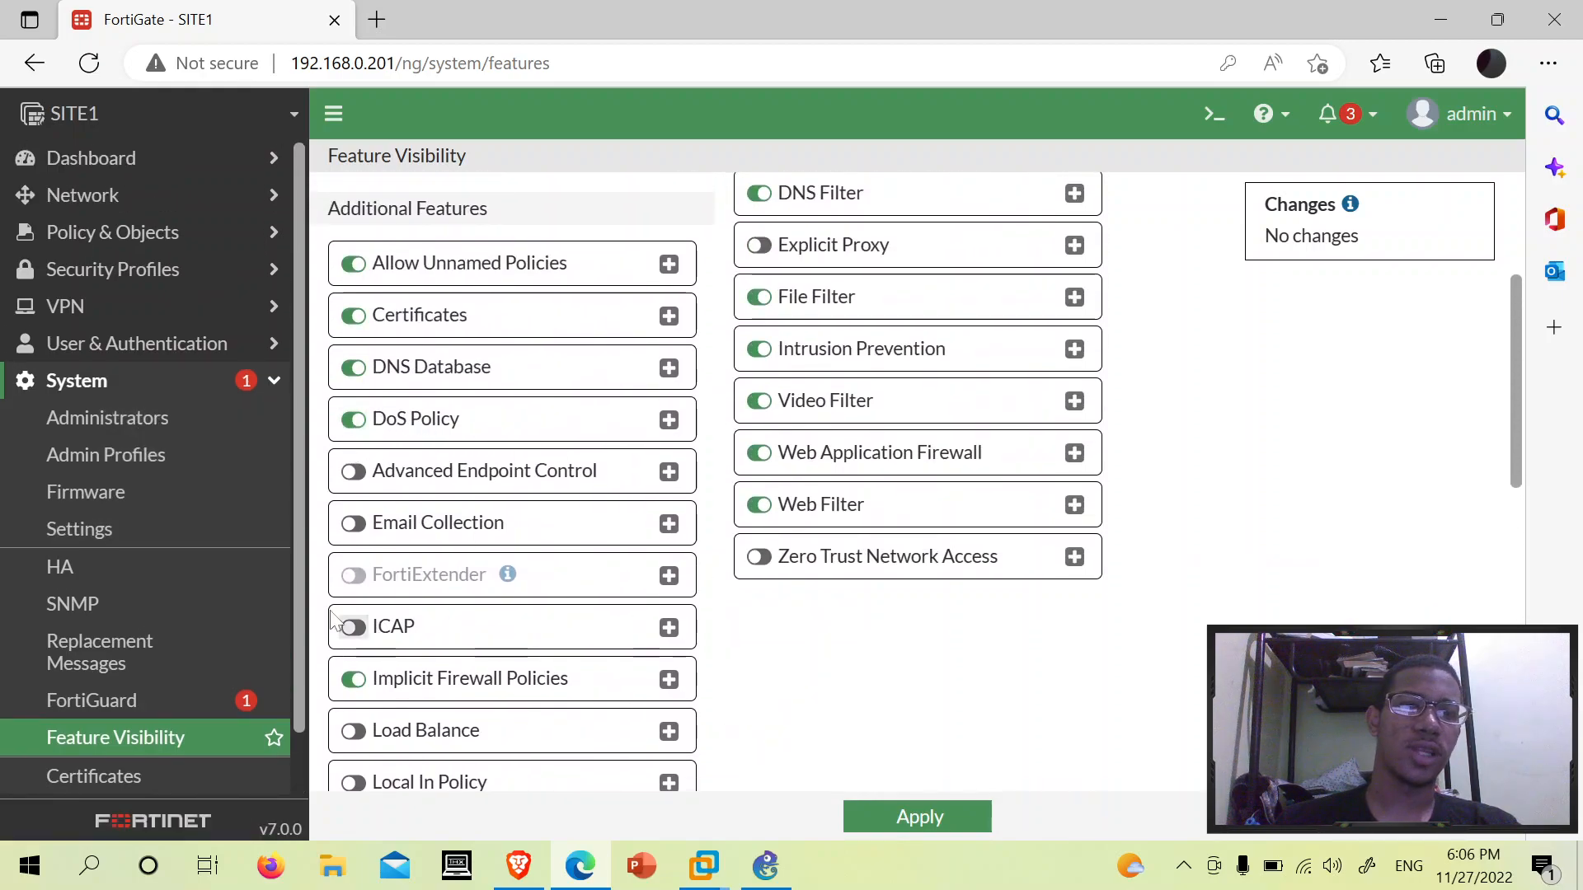
# - Return to the IPv4 DoS Policy list under Policy & Objects
pyautogui.click(115, 393)
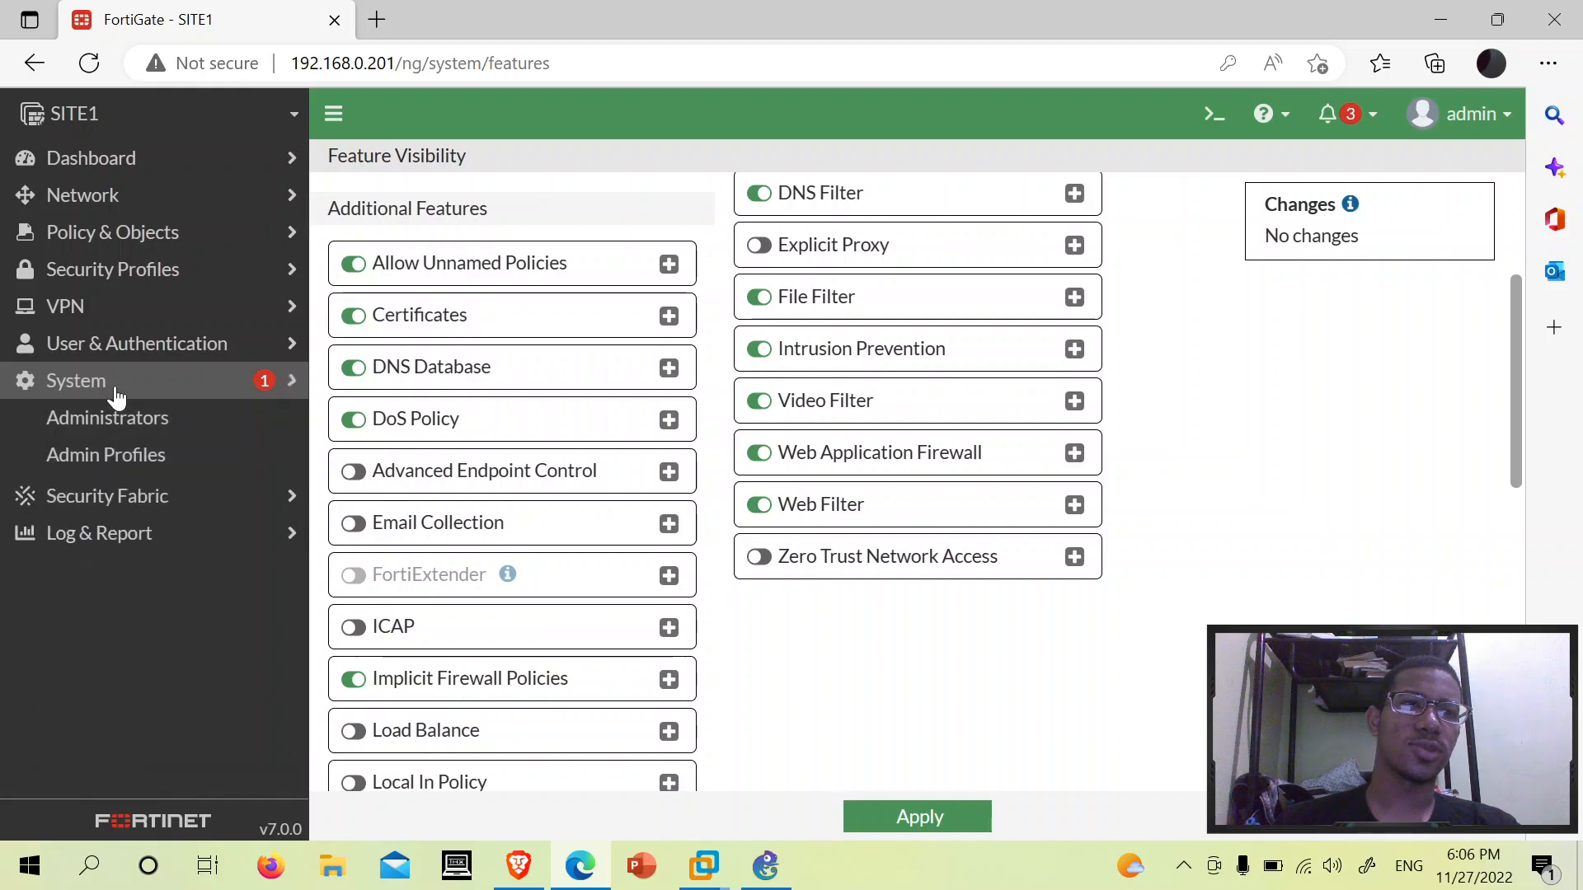
pyautogui.click(220, 234)
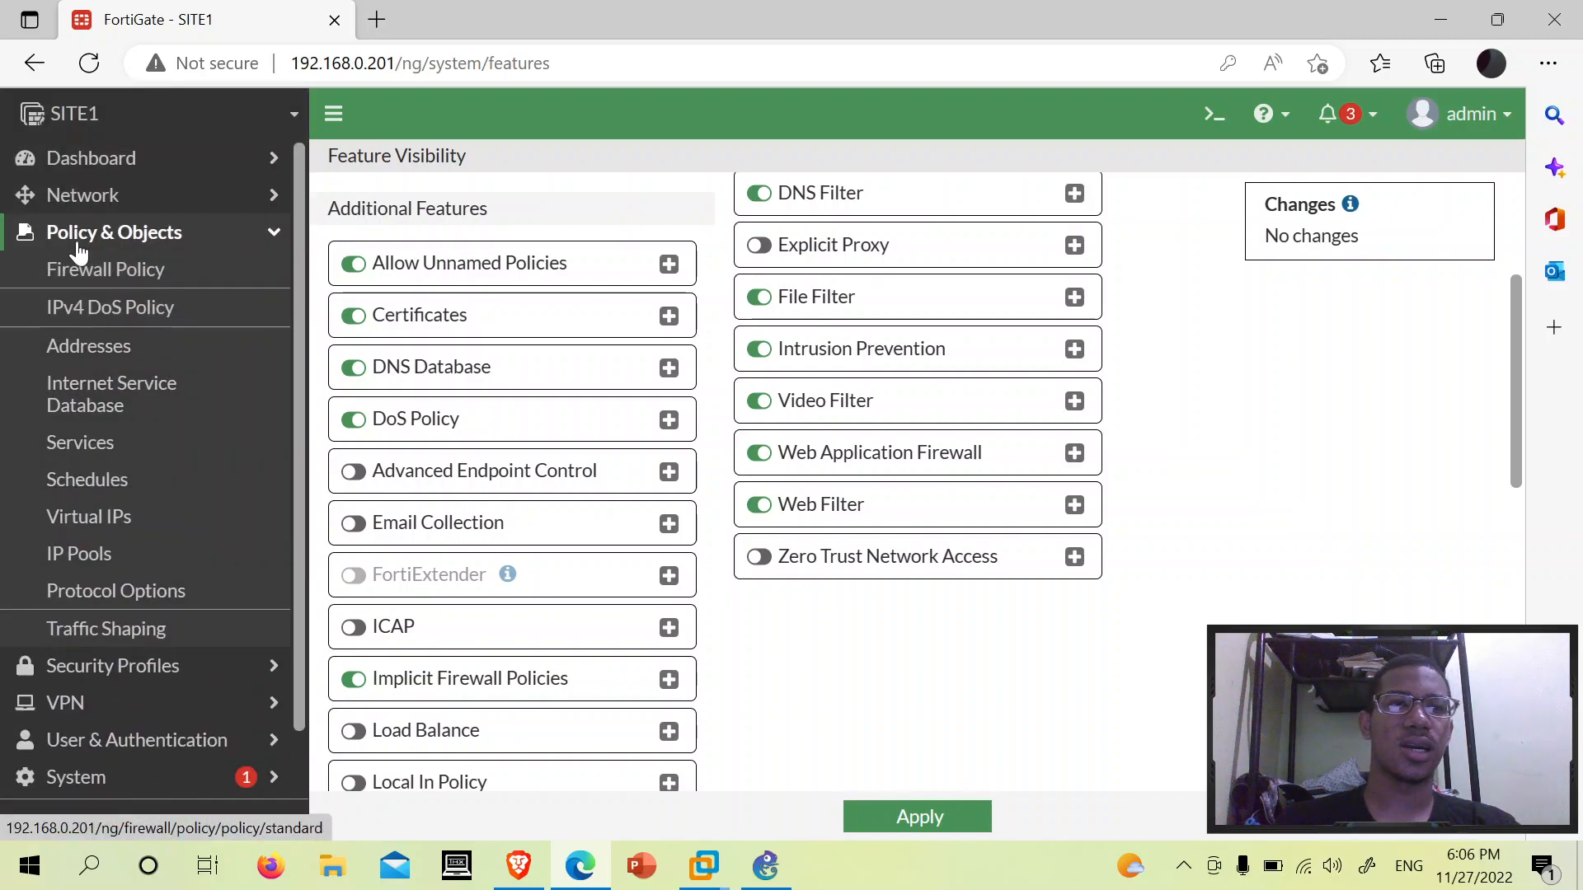
pyautogui.click(79, 307)
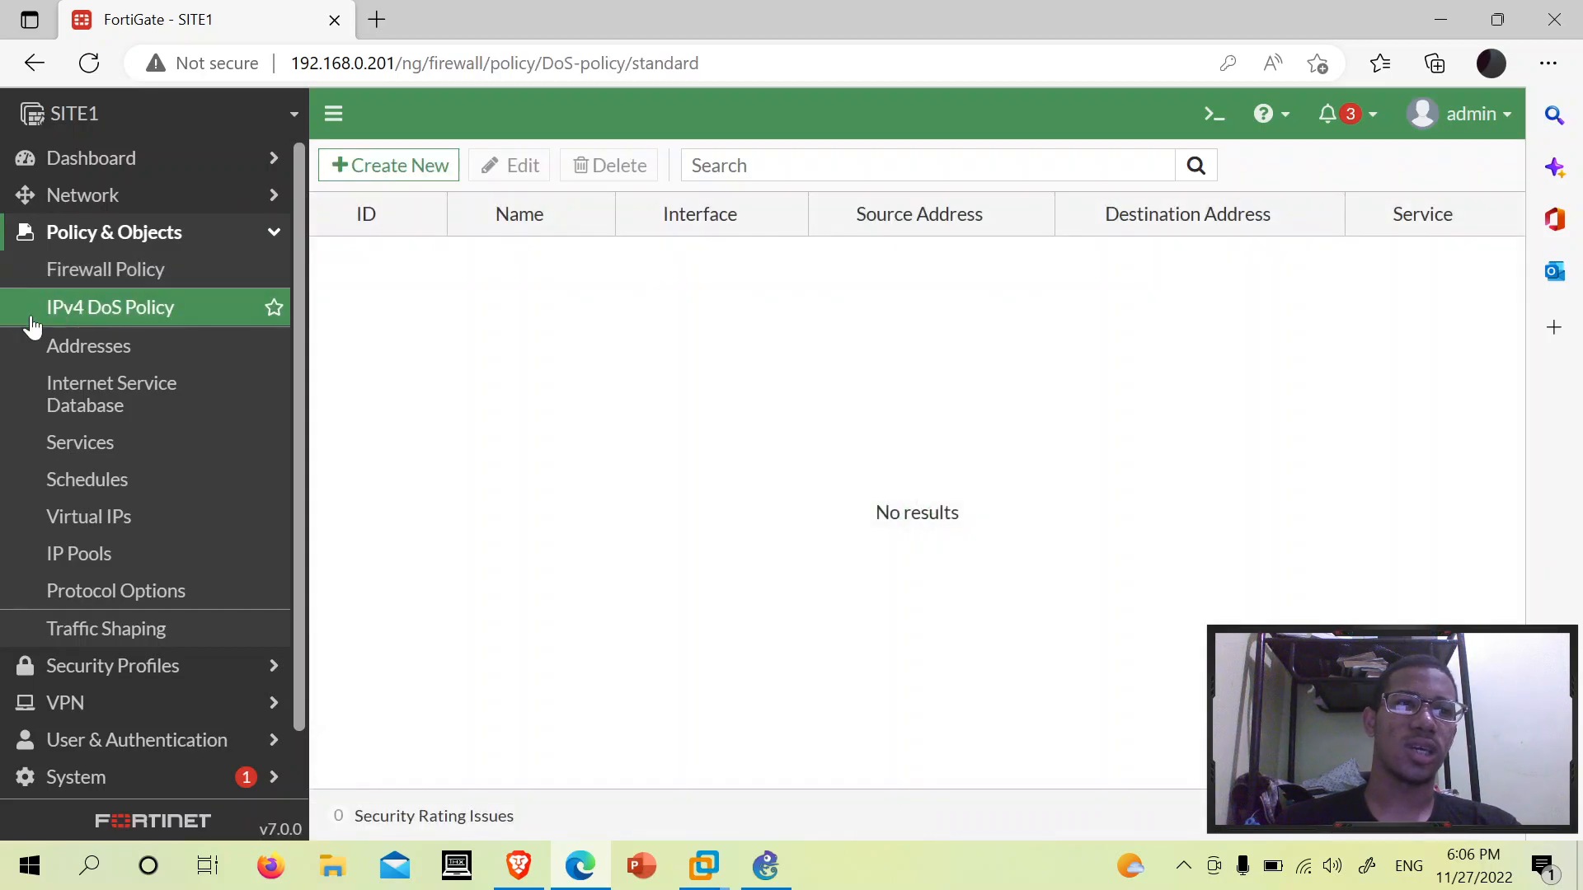
# - Create a new IPv4 DoS policy and name it 'Prevencion de DoS'
pyautogui.click(391, 165)
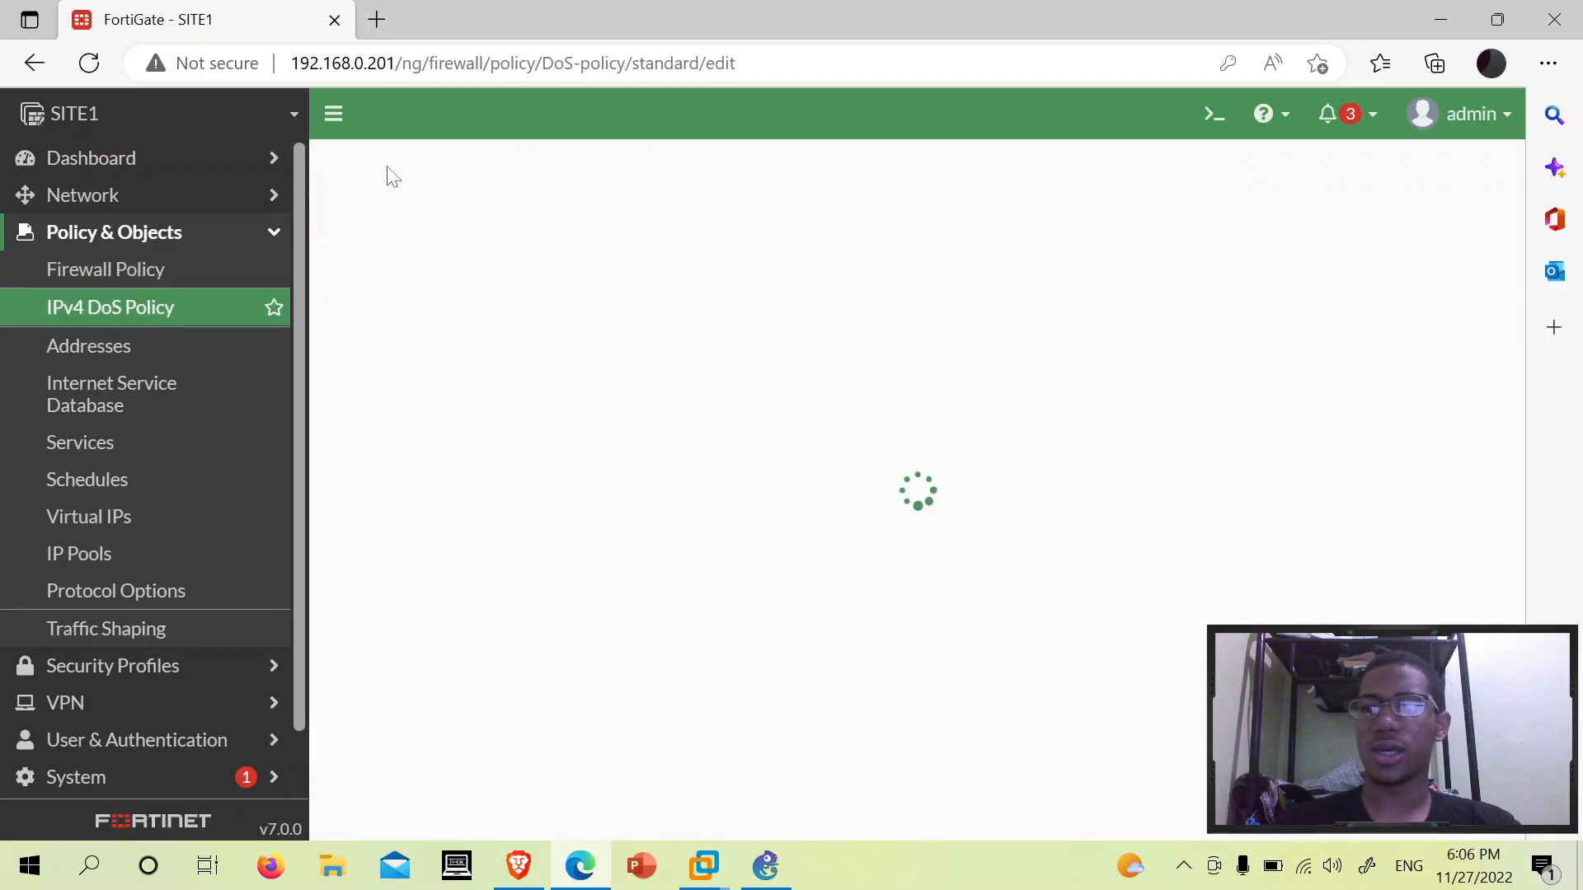
pyautogui.click(648, 229)
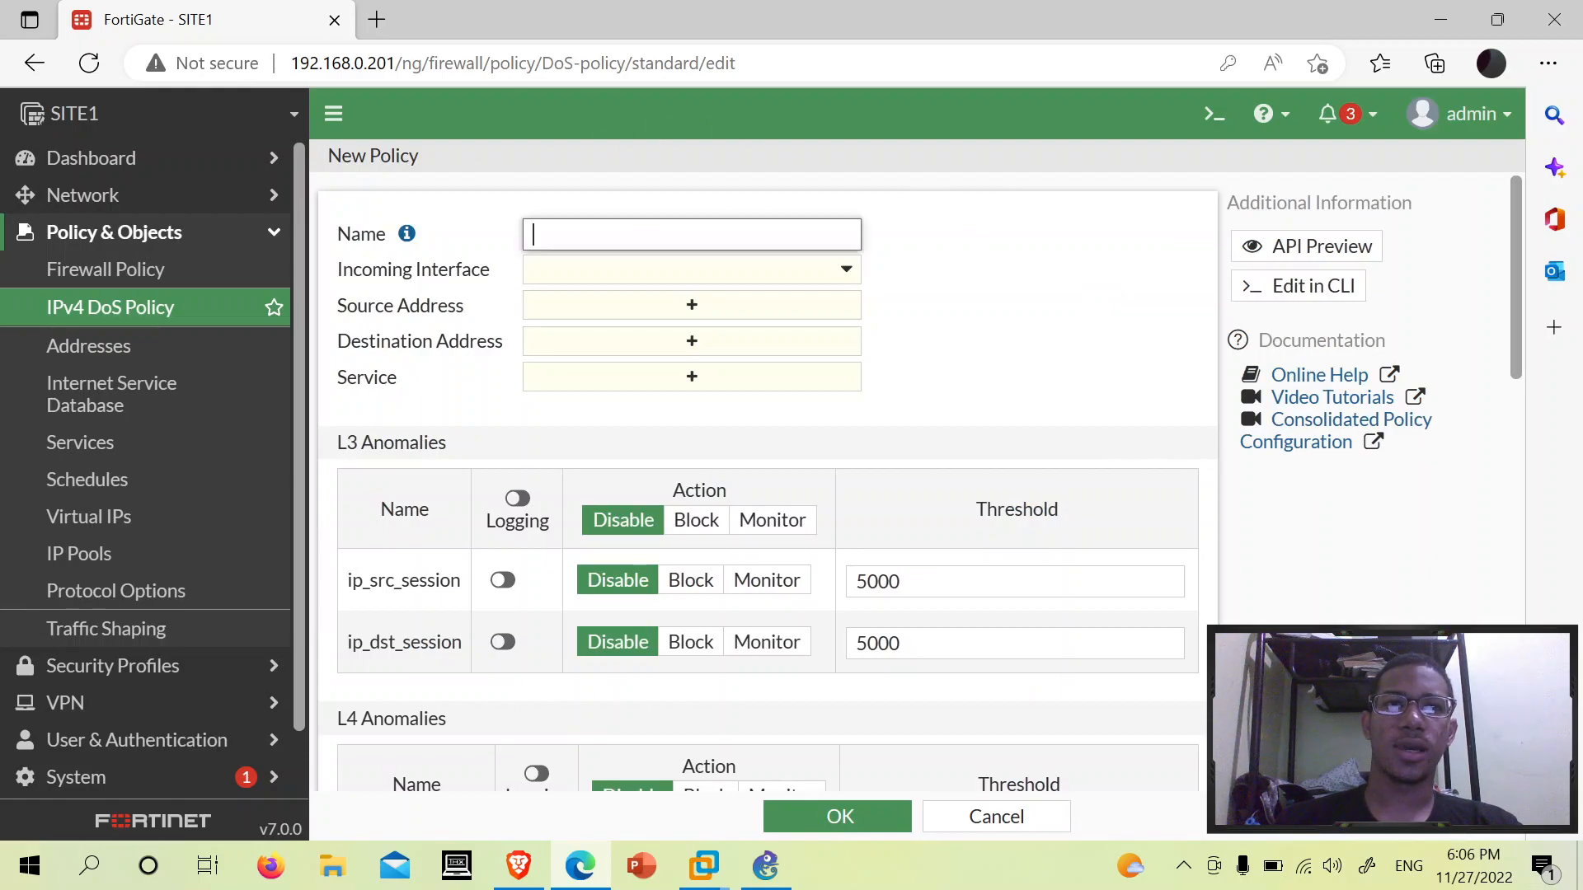
pyautogui.click(898, 272)
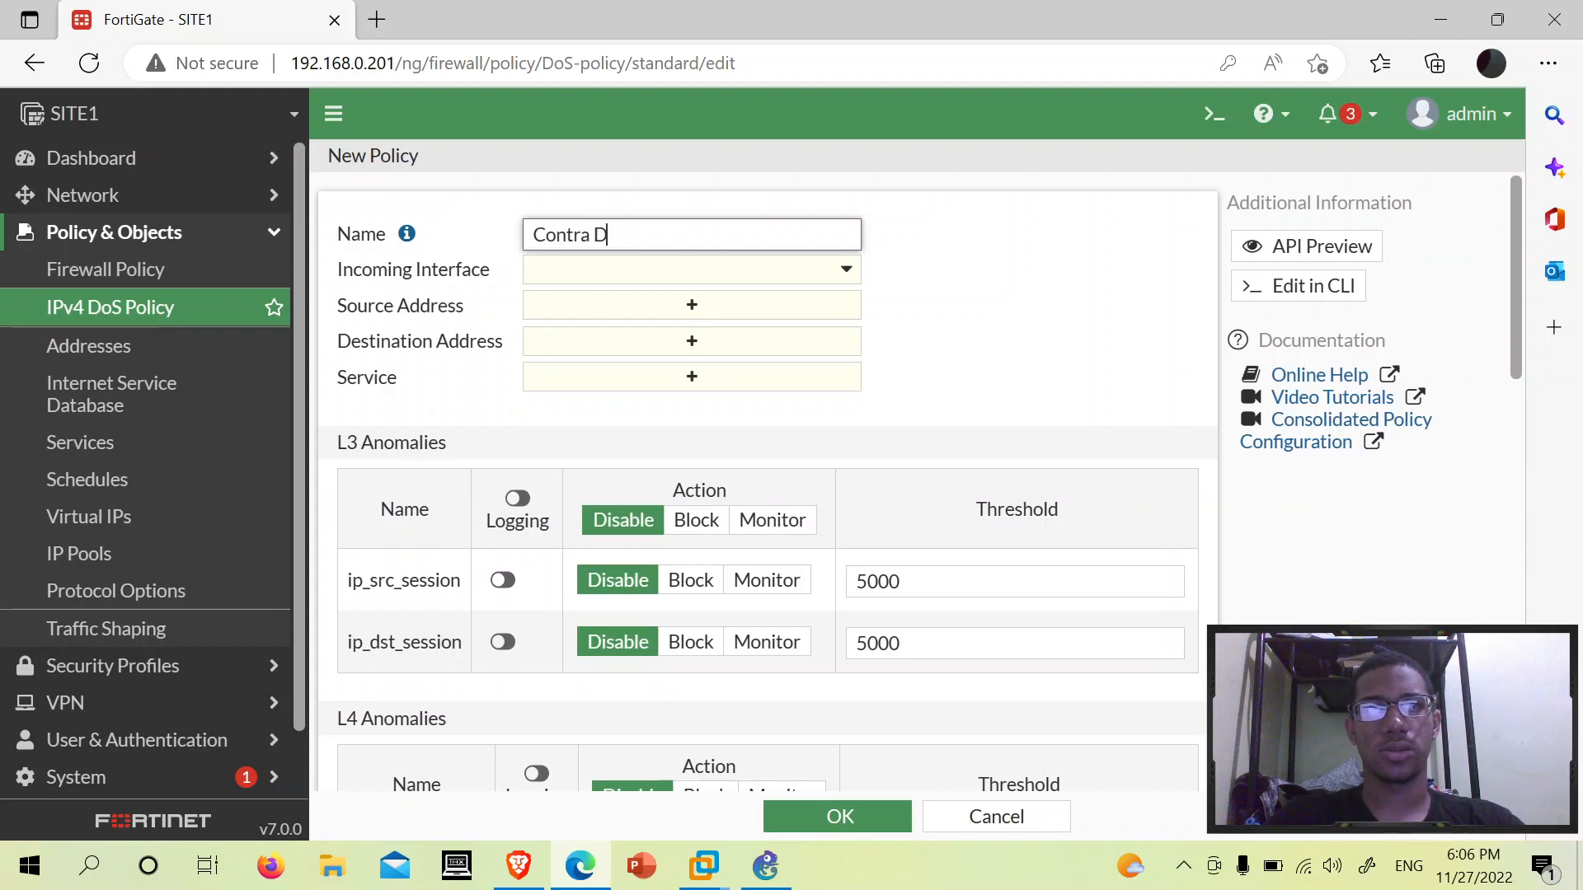
pyautogui.press('BackSpace')
pyautogui.press('BackSpace')
pyautogui.press('BackSpace')
pyautogui.press('BackSpace')
pyautogui.press('BackSpace')
pyautogui.press('BackSpace')
pyautogui.press('BackSpace')
pyautogui.press('BackSpace')
pyautogui.write('Preven')
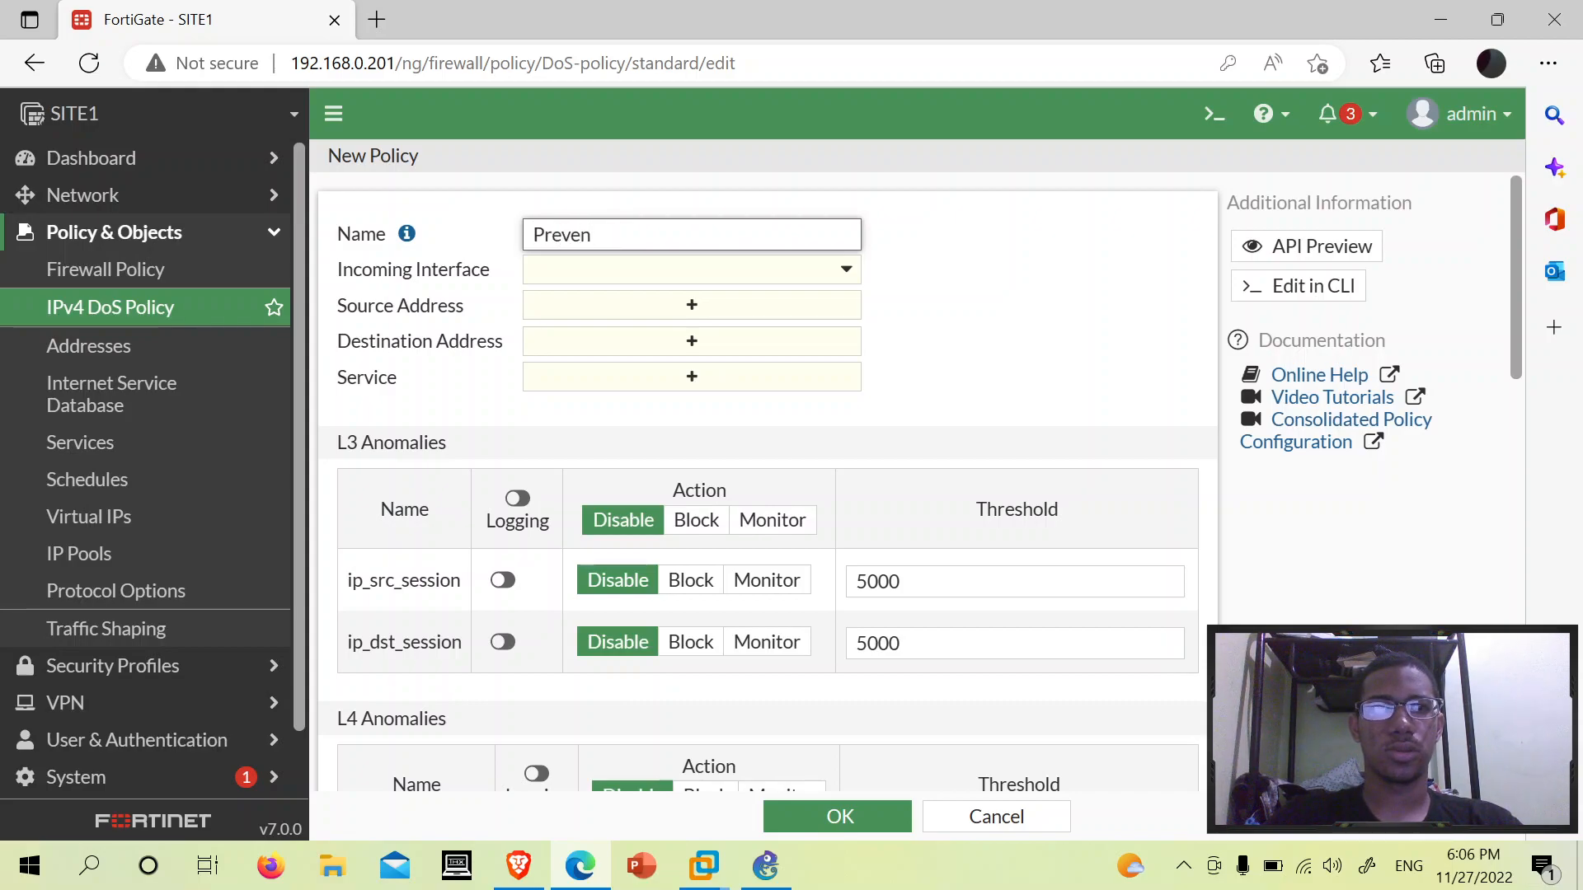
pyautogui.write('cion de DoS')
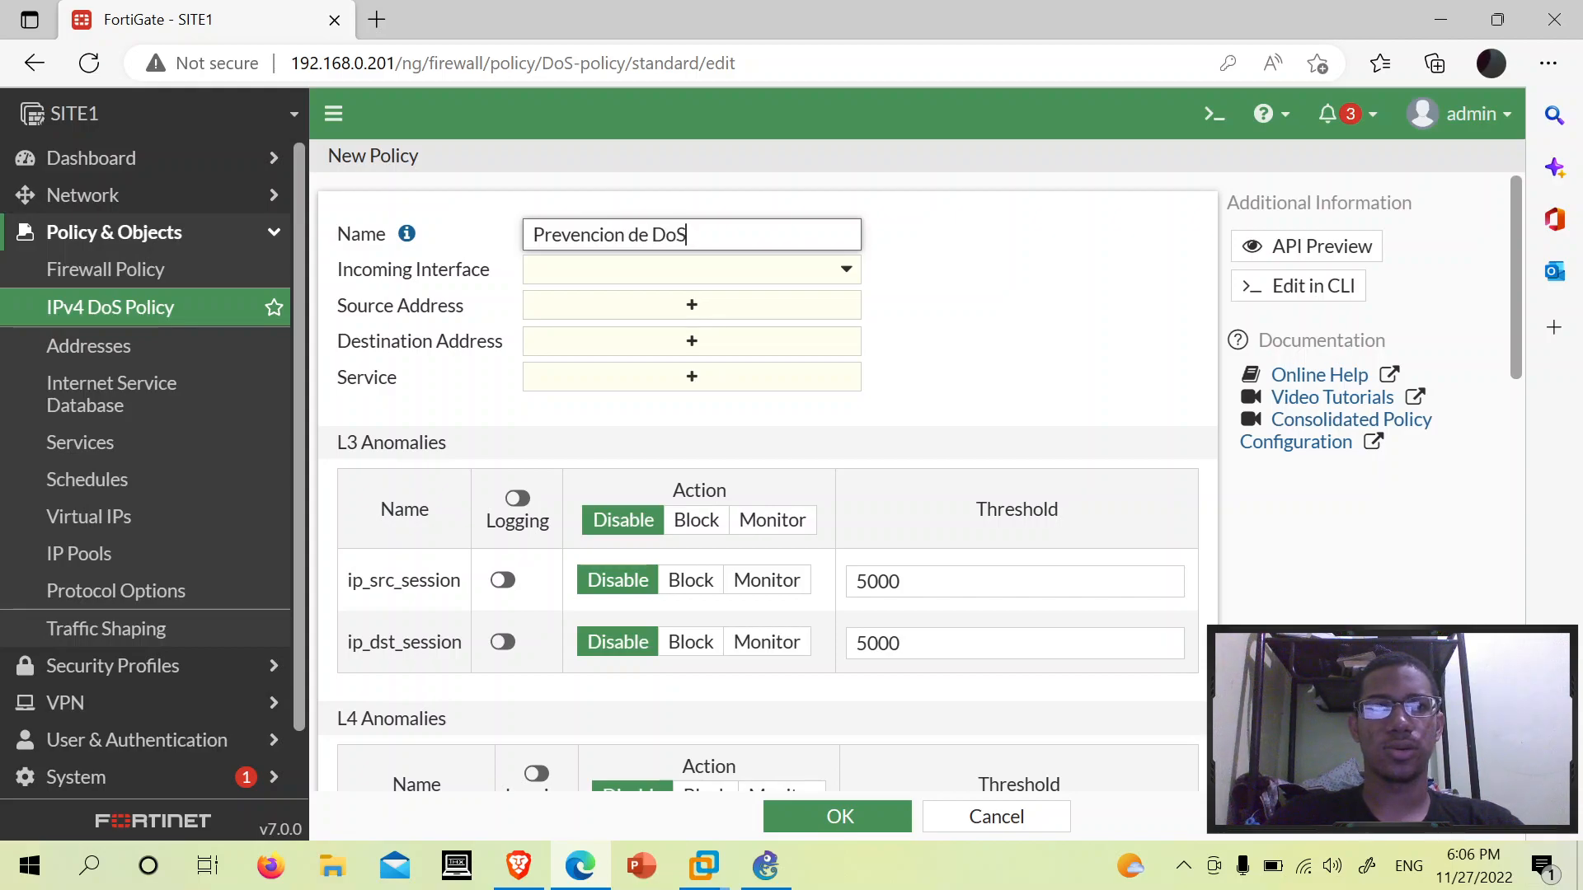
pyautogui.click(942, 254)
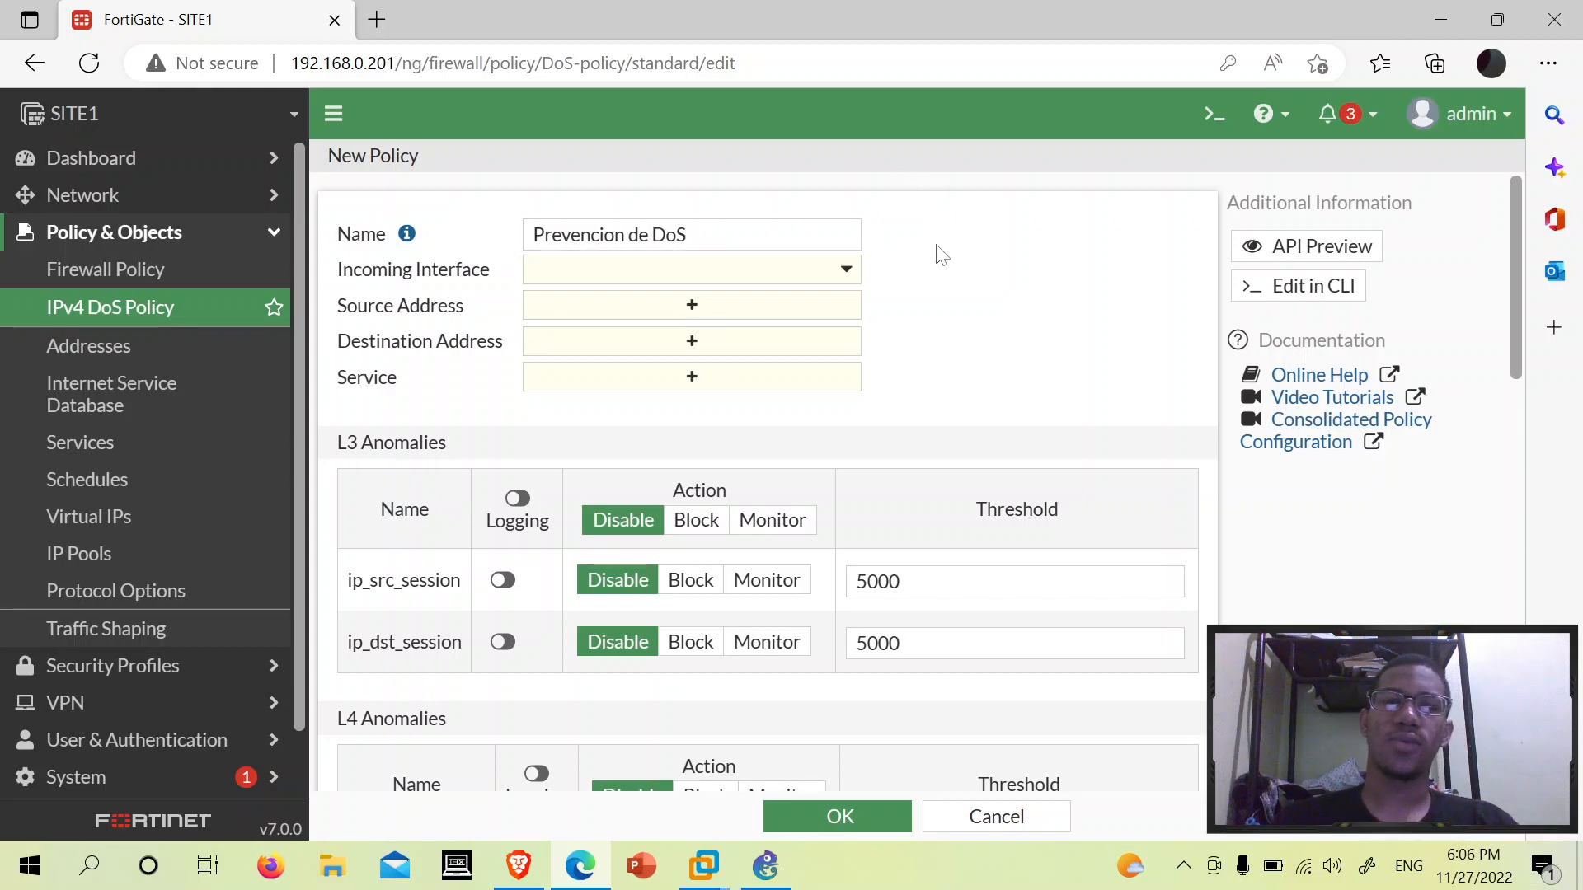
pyautogui.click(562, 279)
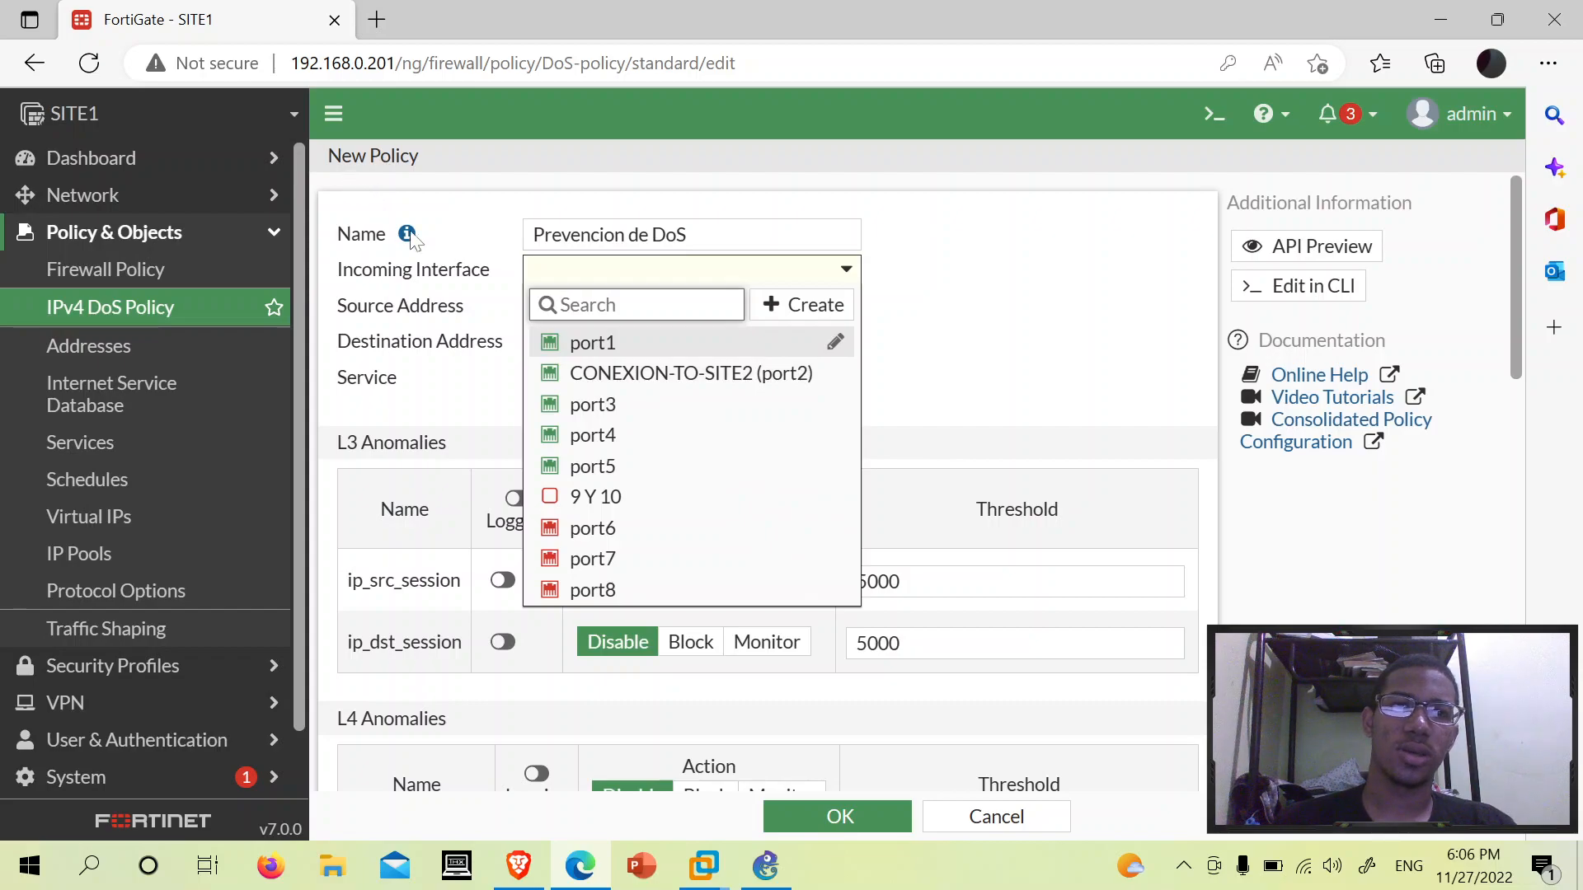
pyautogui.click(618, 346)
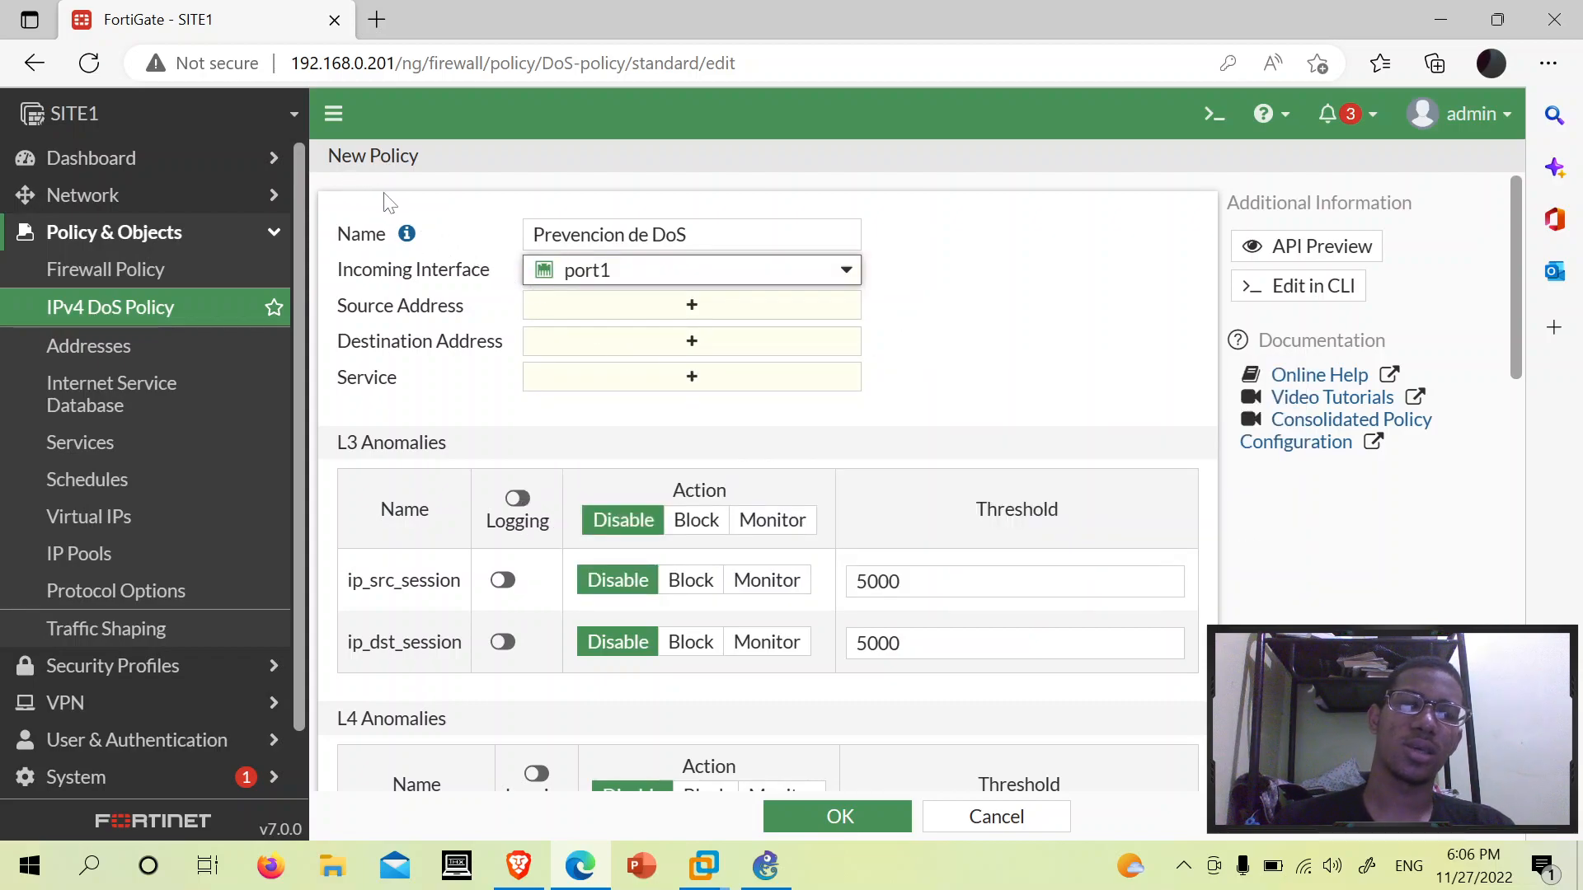
pyautogui.scroll(-1, 1085, 254)
pyautogui.scroll(1, 1085, 254)
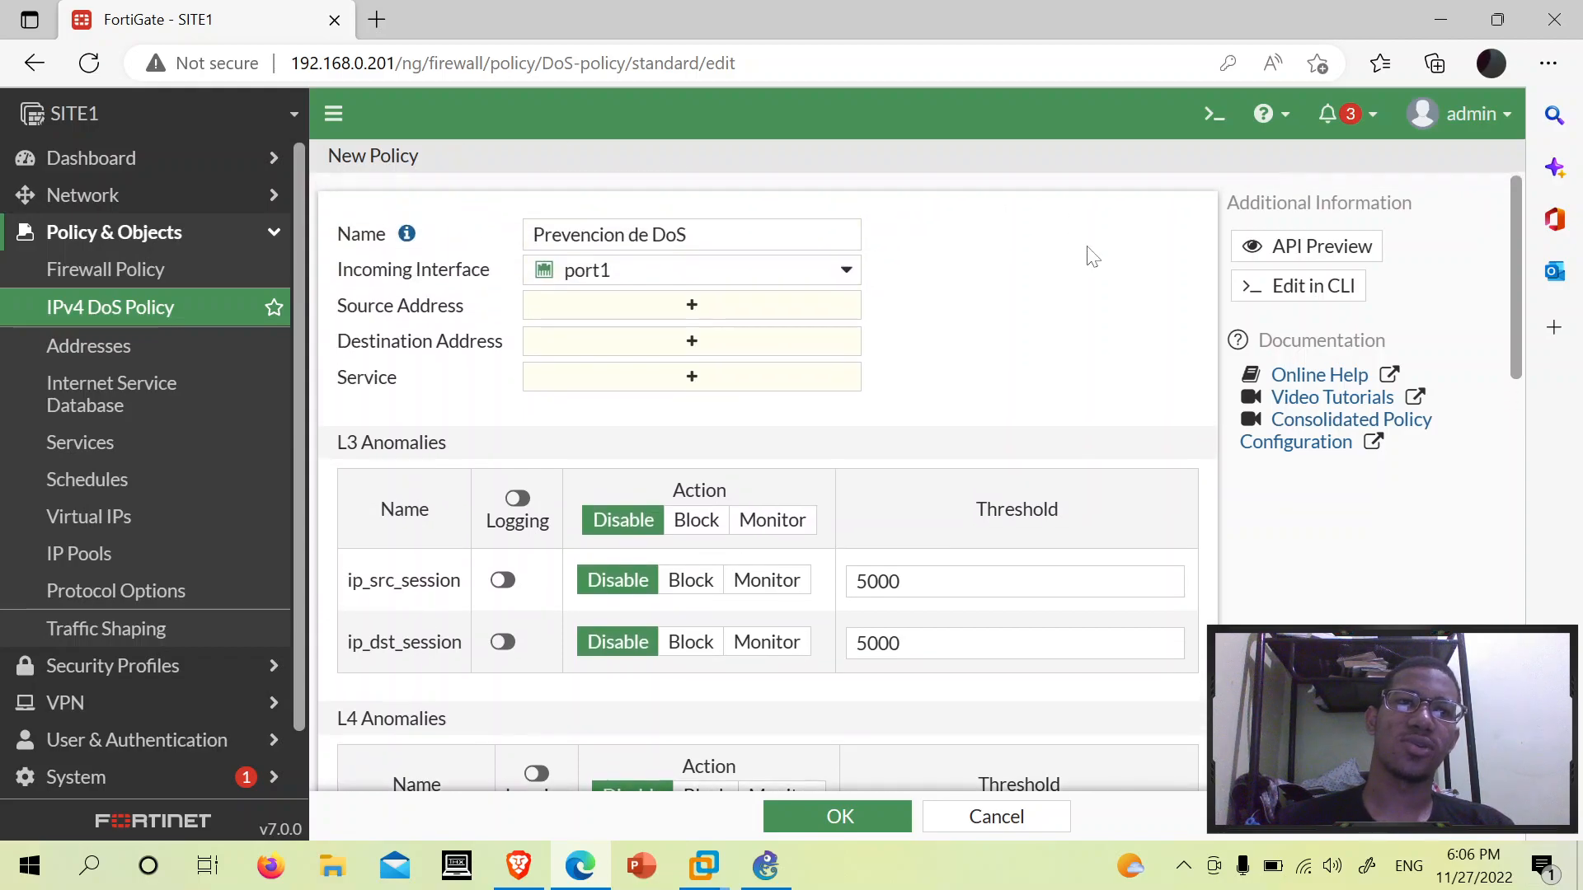
# - Set the source address to all, keeping port1 as the incoming interface
pyautogui.click(628, 313)
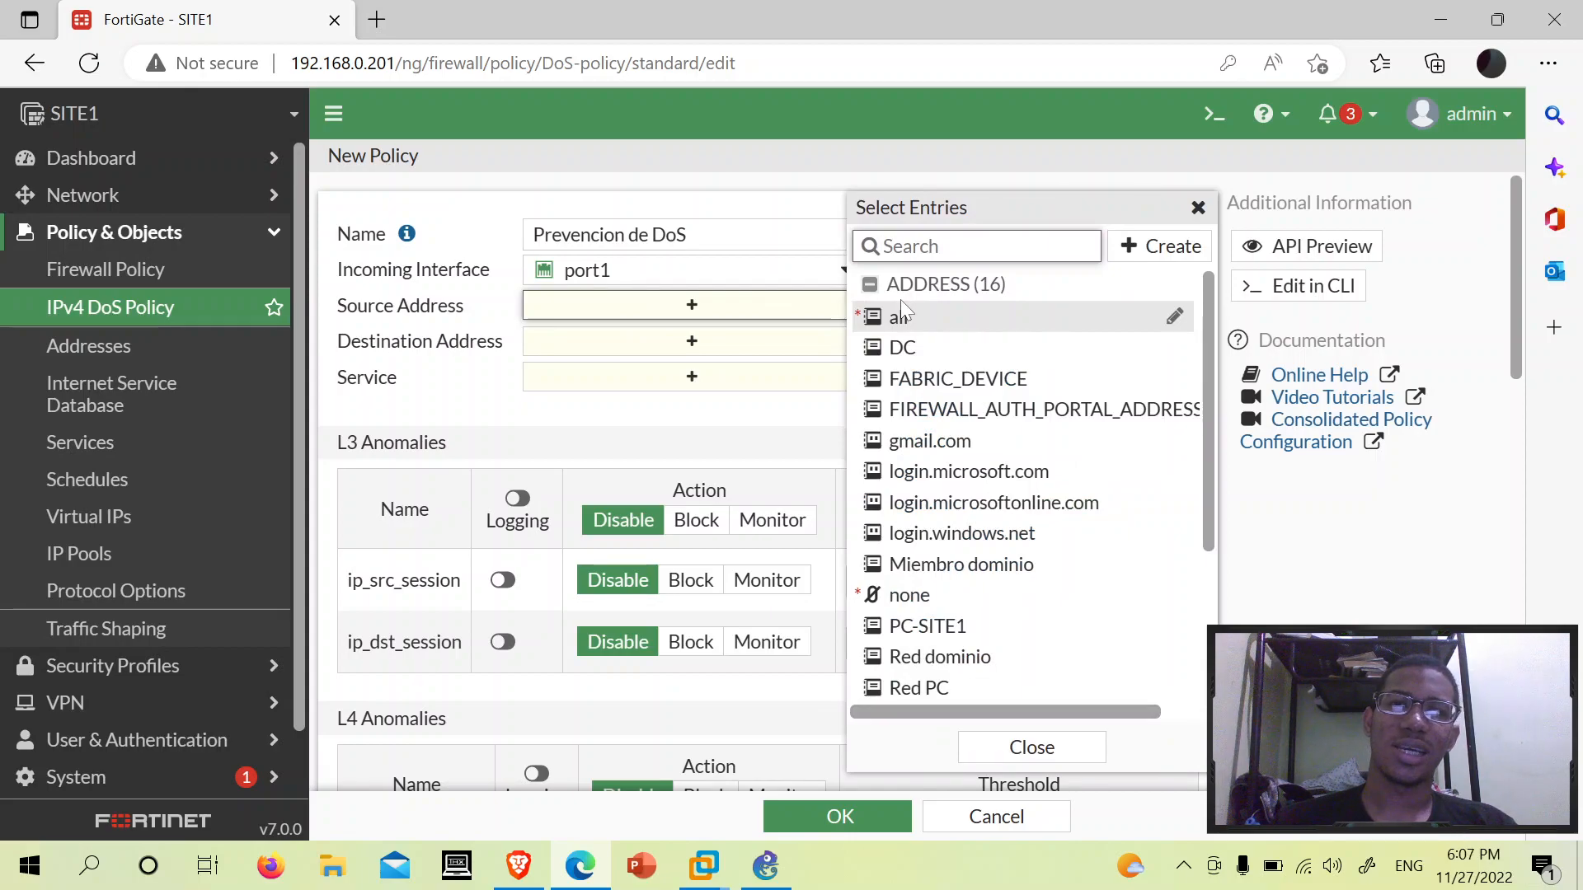
pyautogui.click(1027, 318)
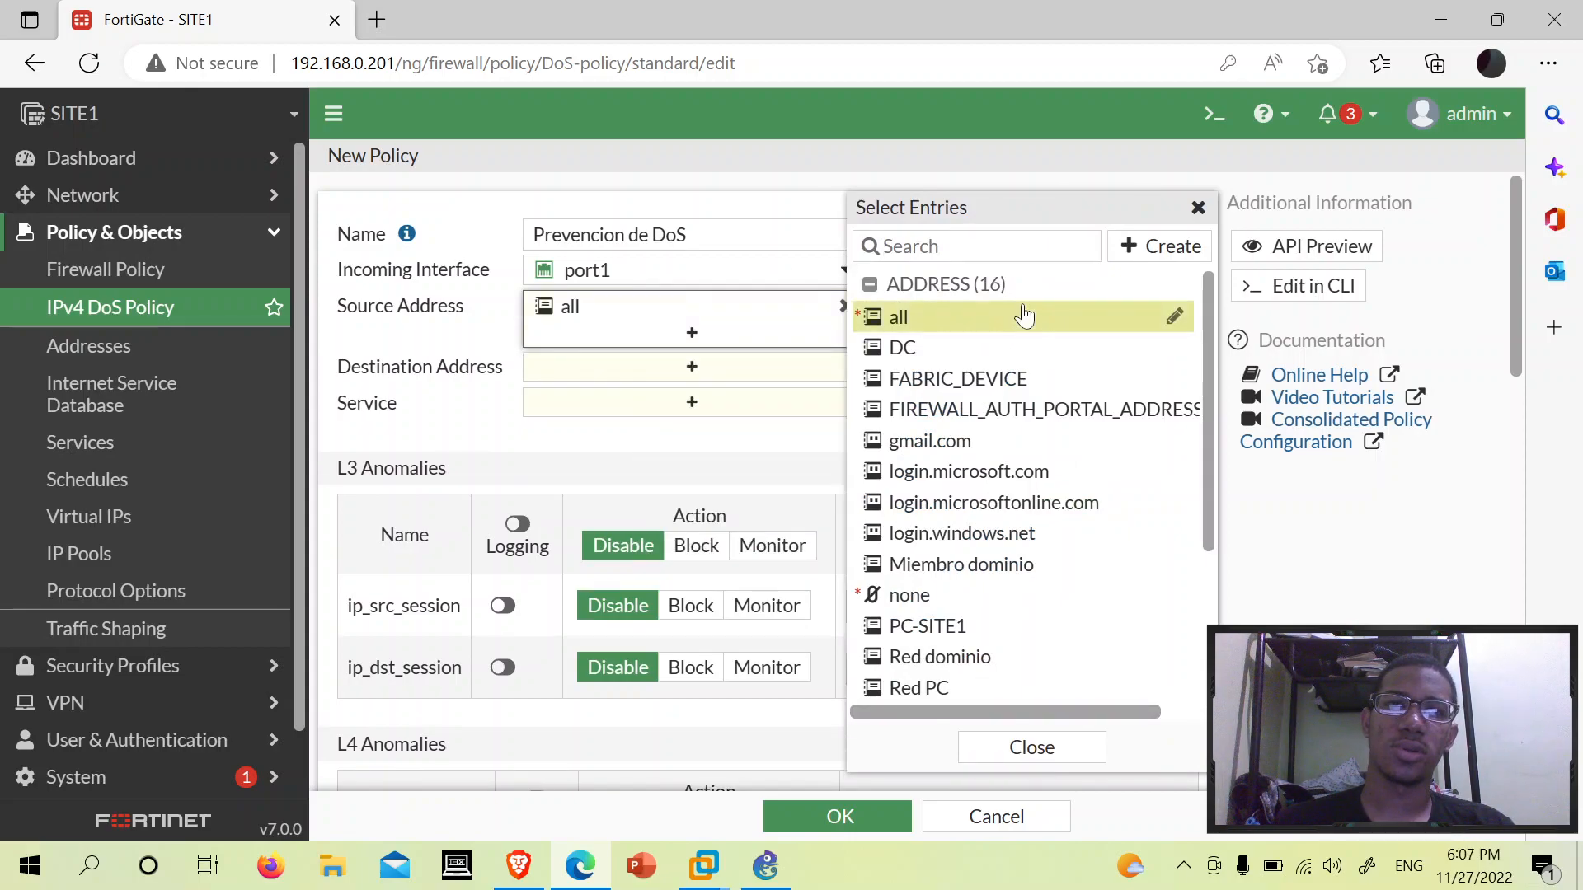
pyautogui.click(855, 169)
pyautogui.click(668, 283)
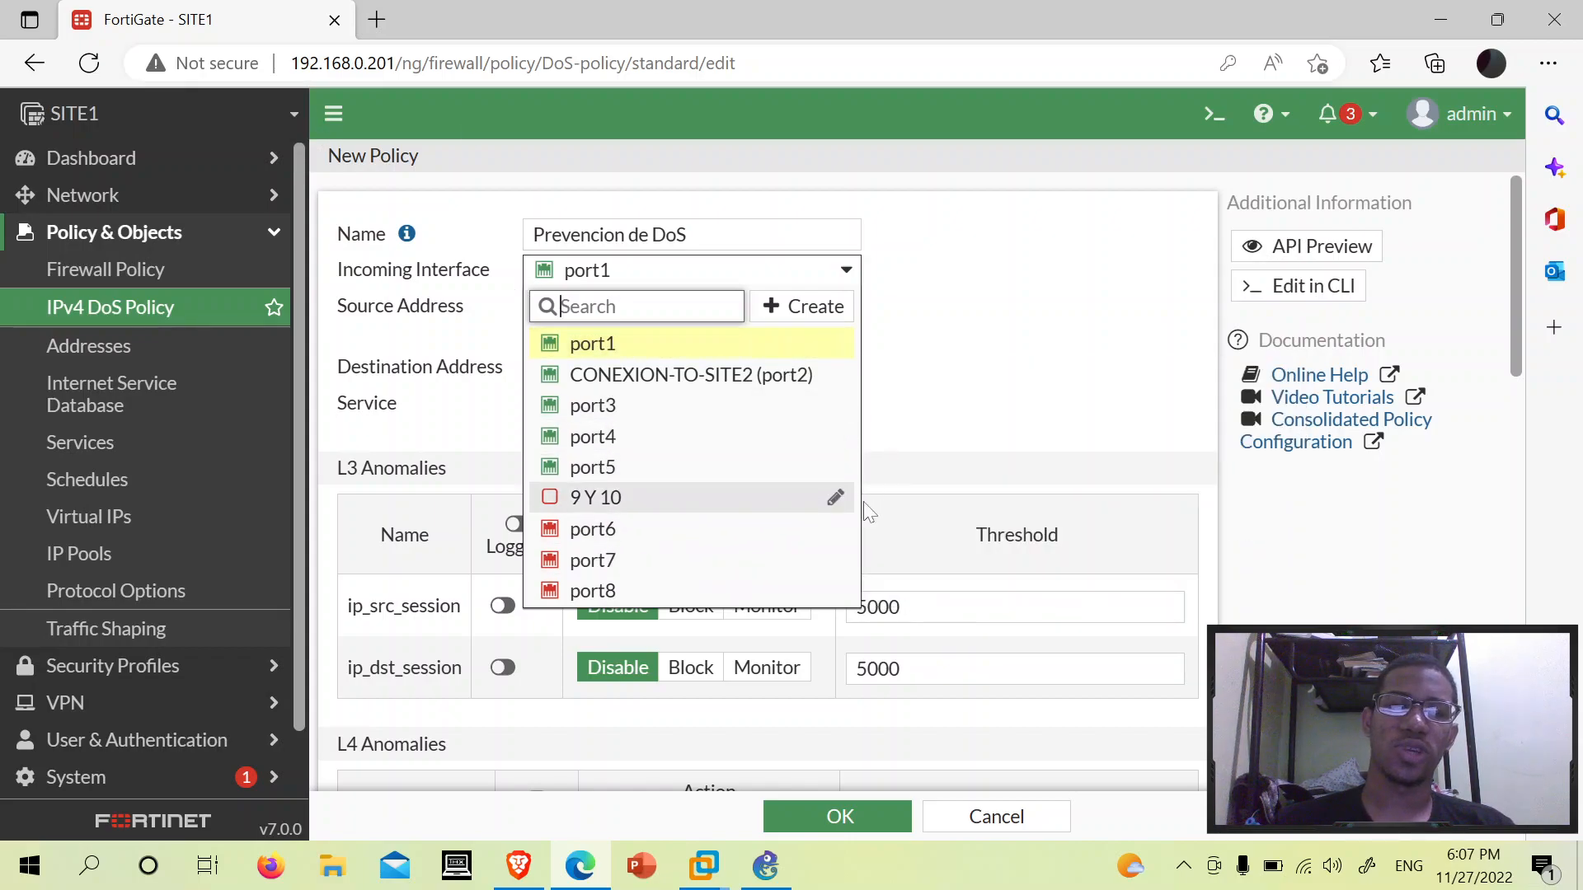
pyautogui.click(998, 377)
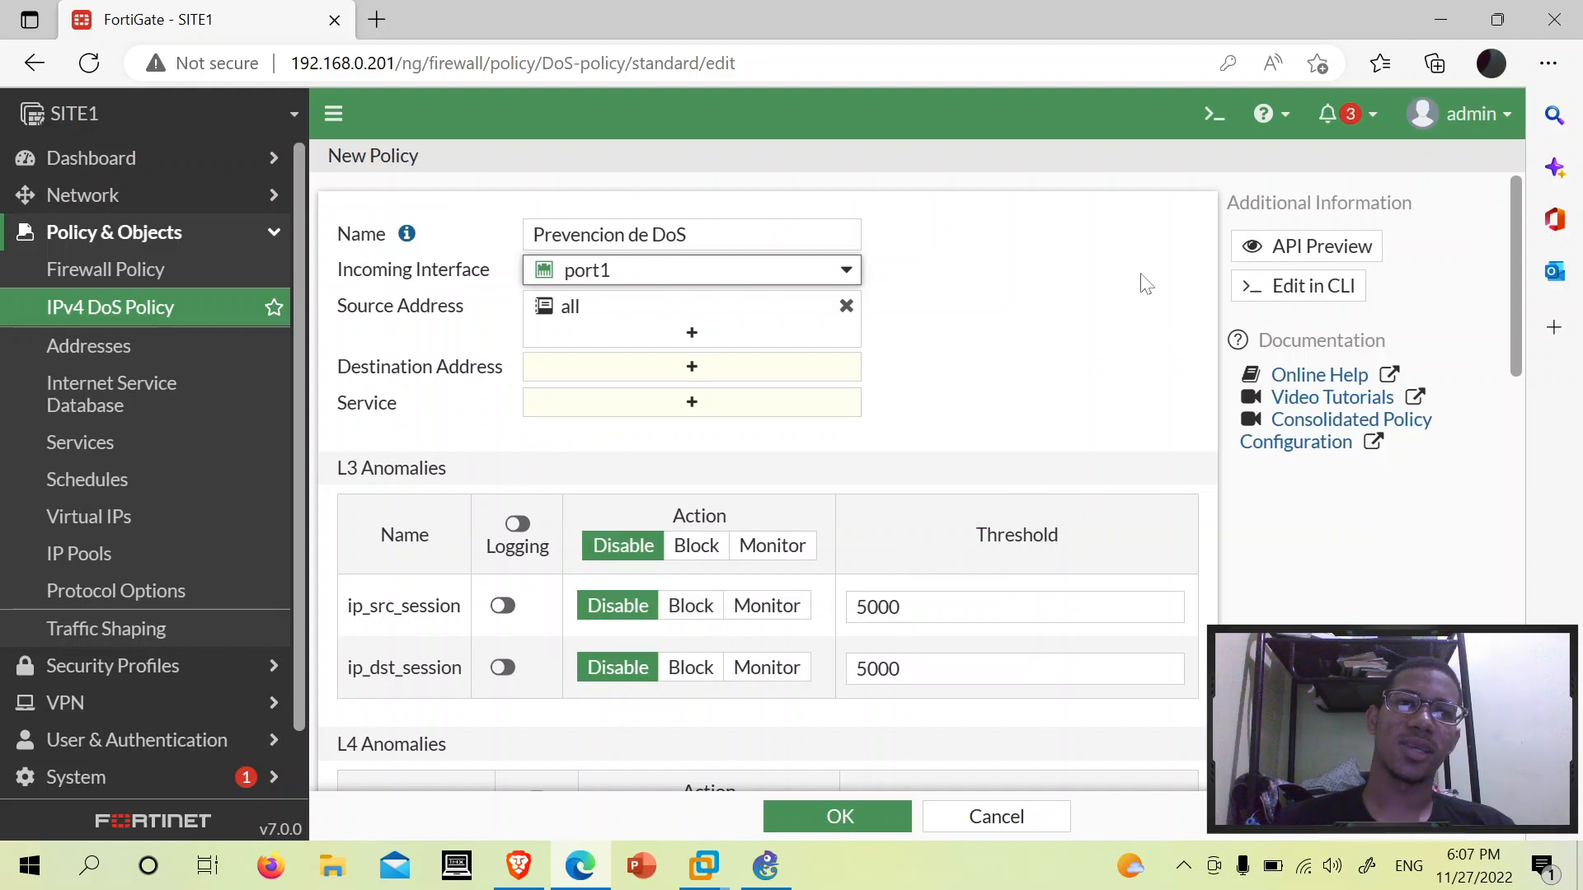
pyautogui.click(606, 280)
pyautogui.click(606, 280)
# - Recheck the source address choices, then move on to the destination address field
pyautogui.click(606, 323)
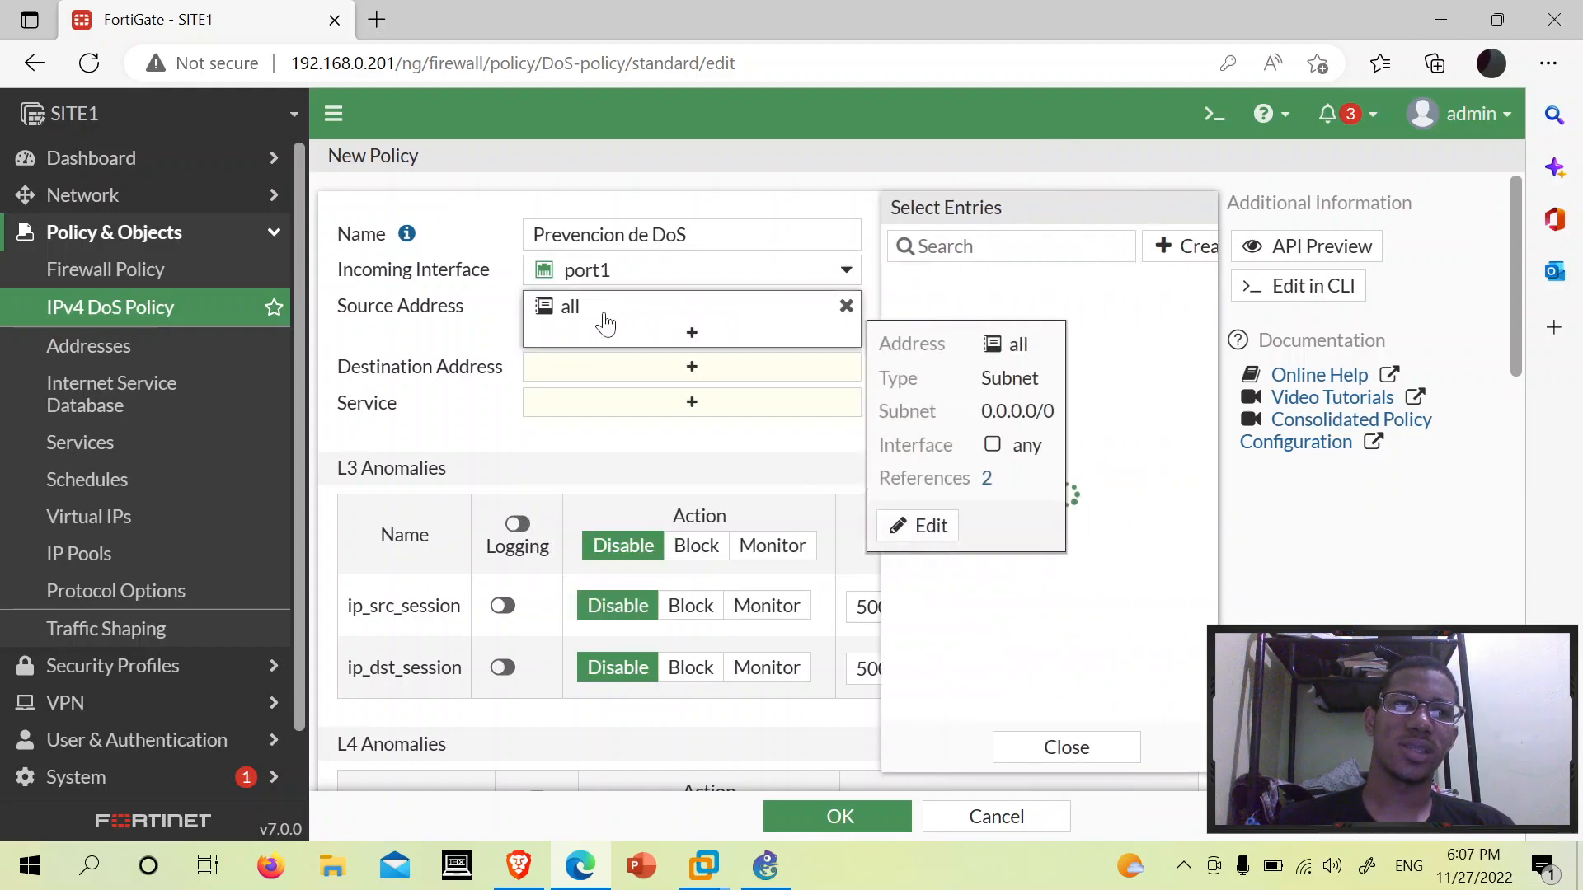
pyautogui.scroll(-1, 1036, 680)
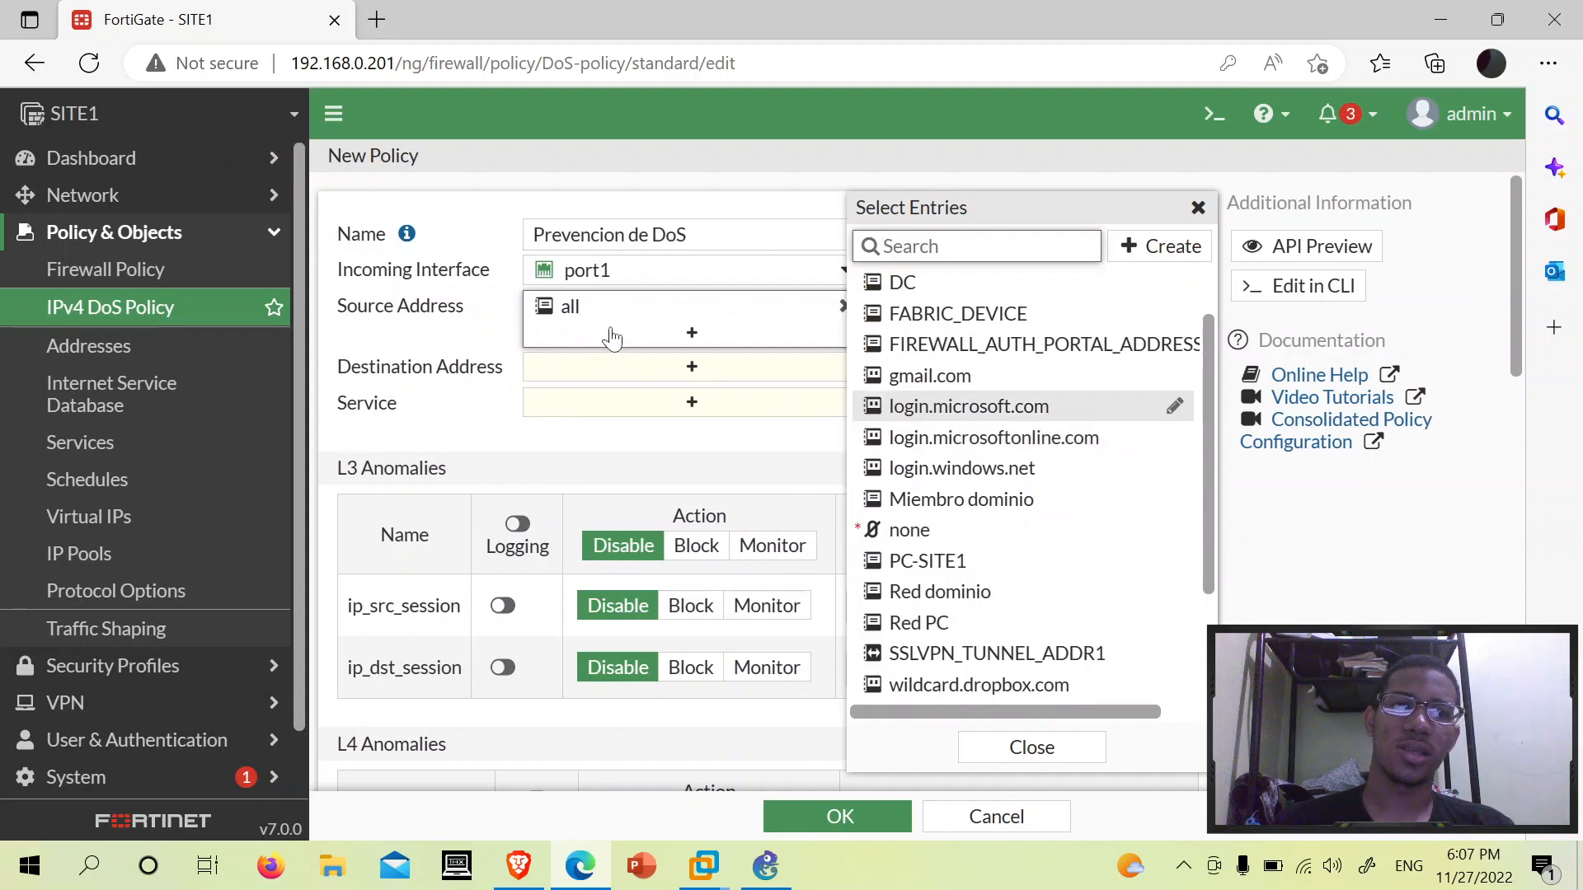
pyautogui.moveTo(602, 317)
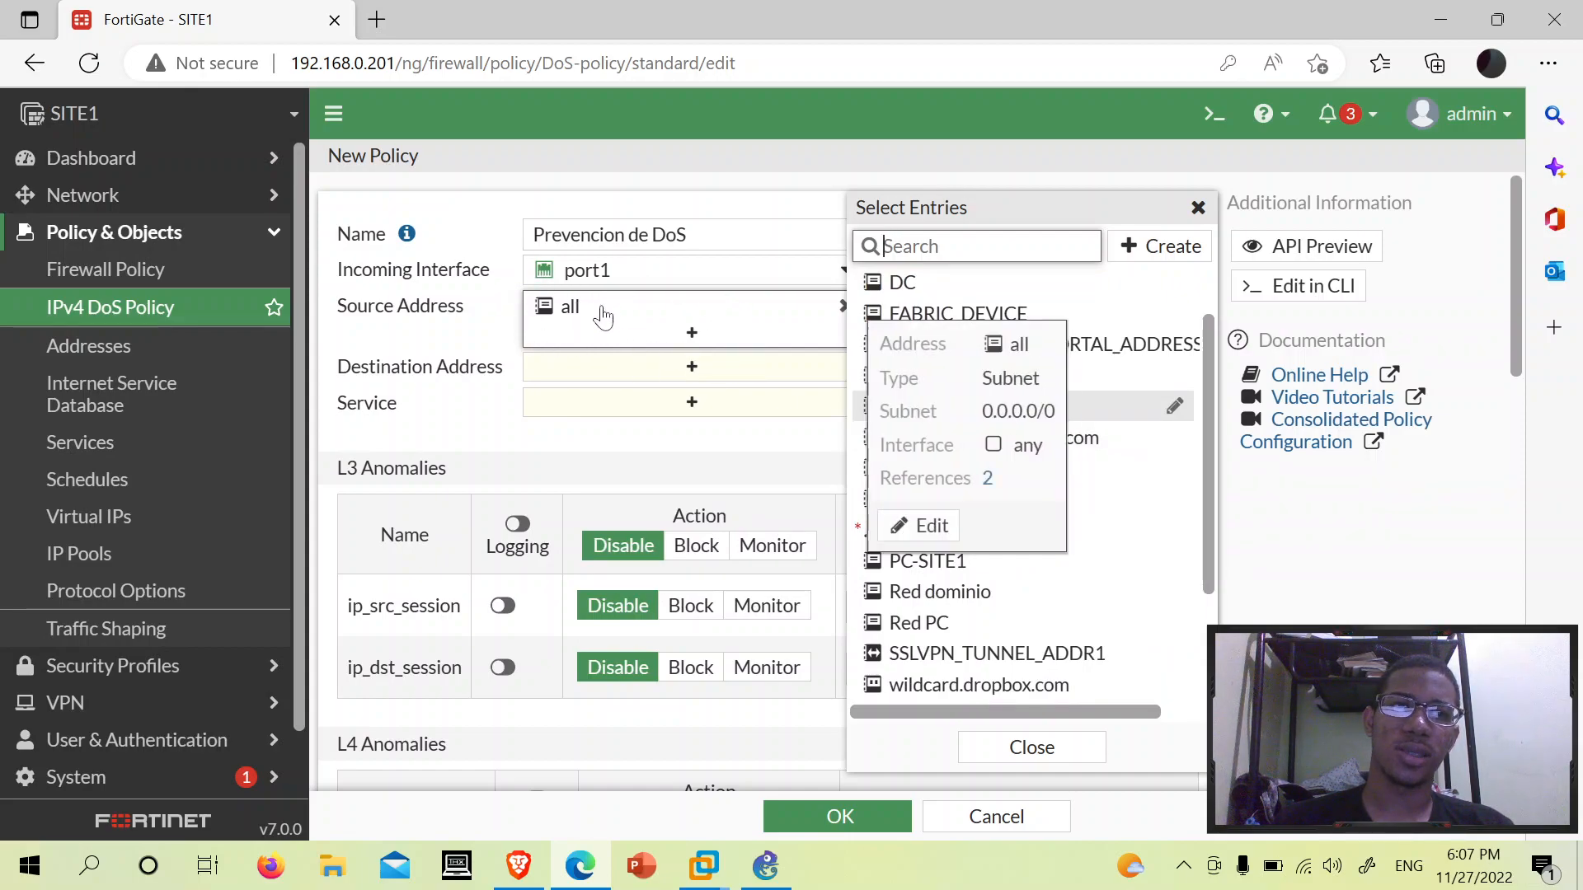
pyautogui.scroll(-2, 1149, 548)
pyautogui.scroll(3, 1049, 485)
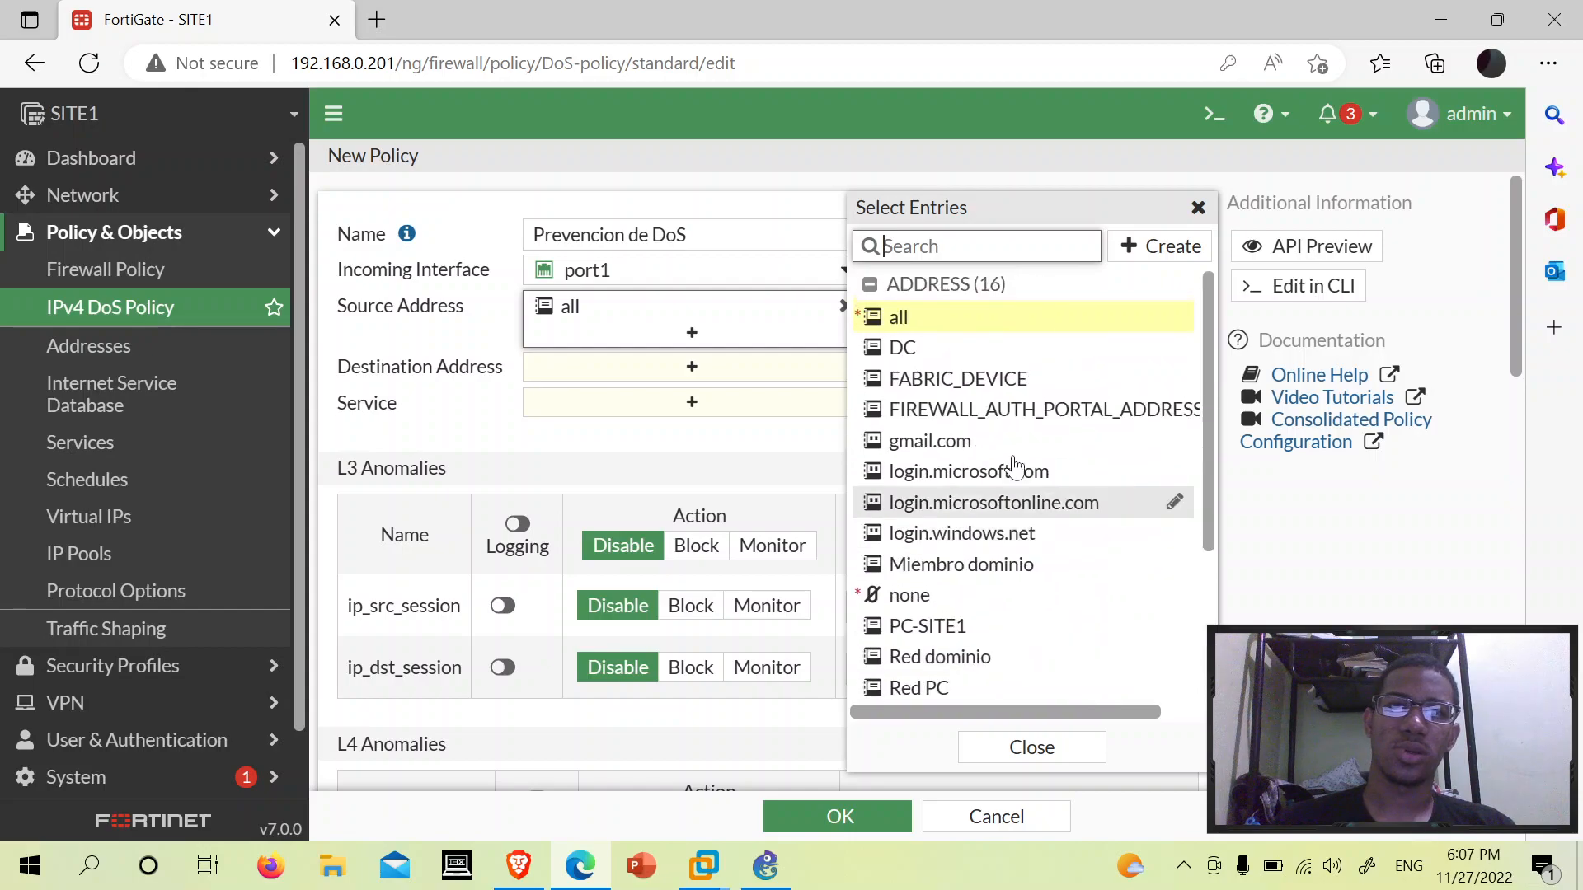
pyautogui.moveTo(948, 412)
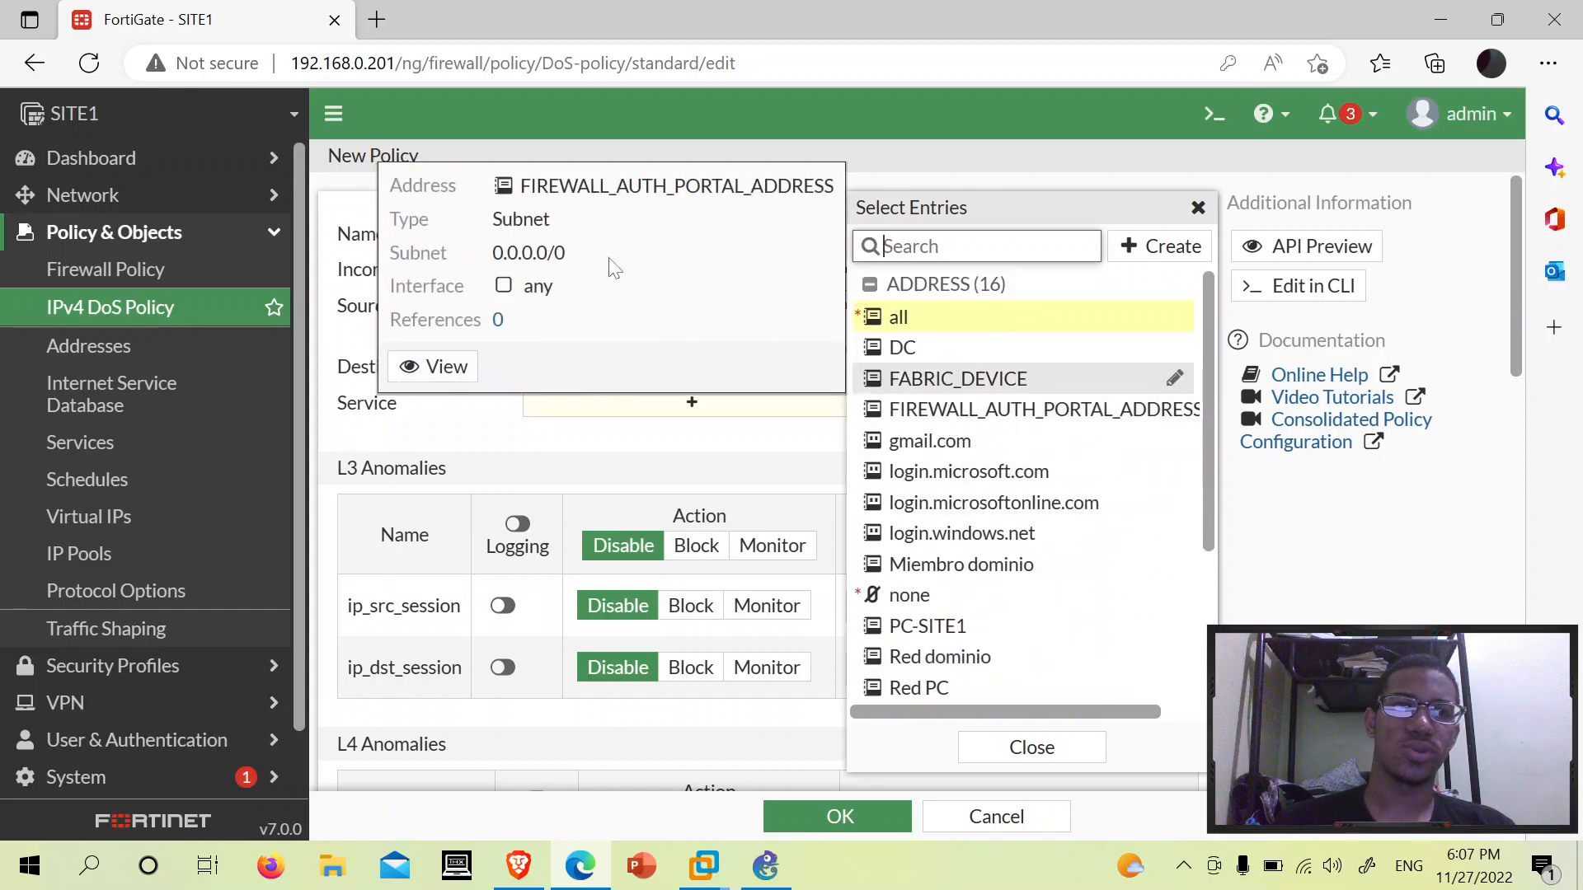
pyautogui.click(496, 457)
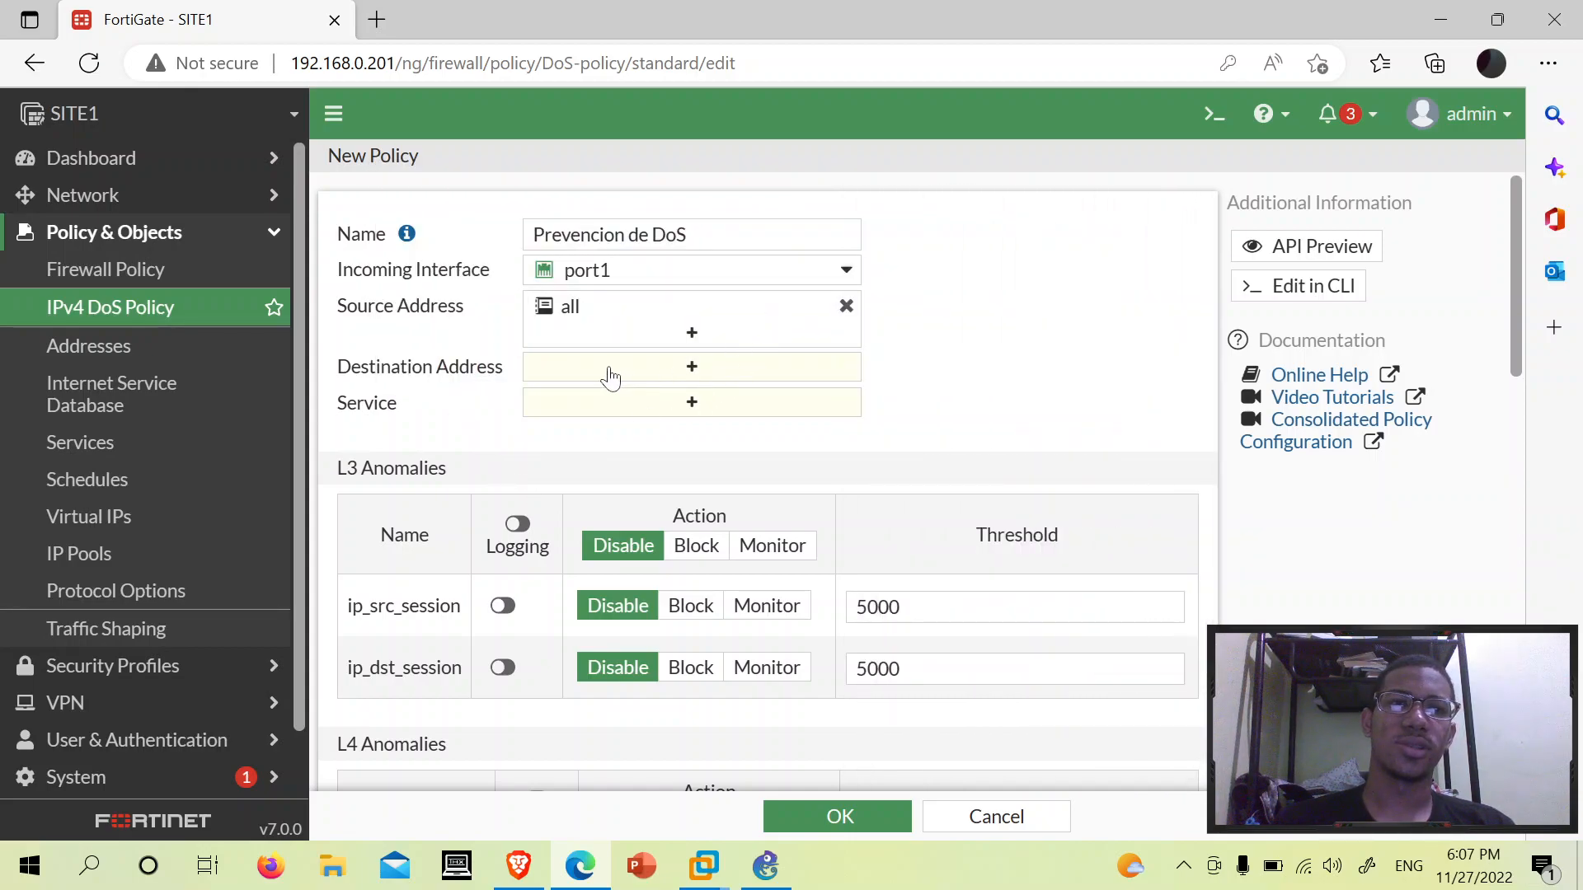
pyautogui.click(610, 376)
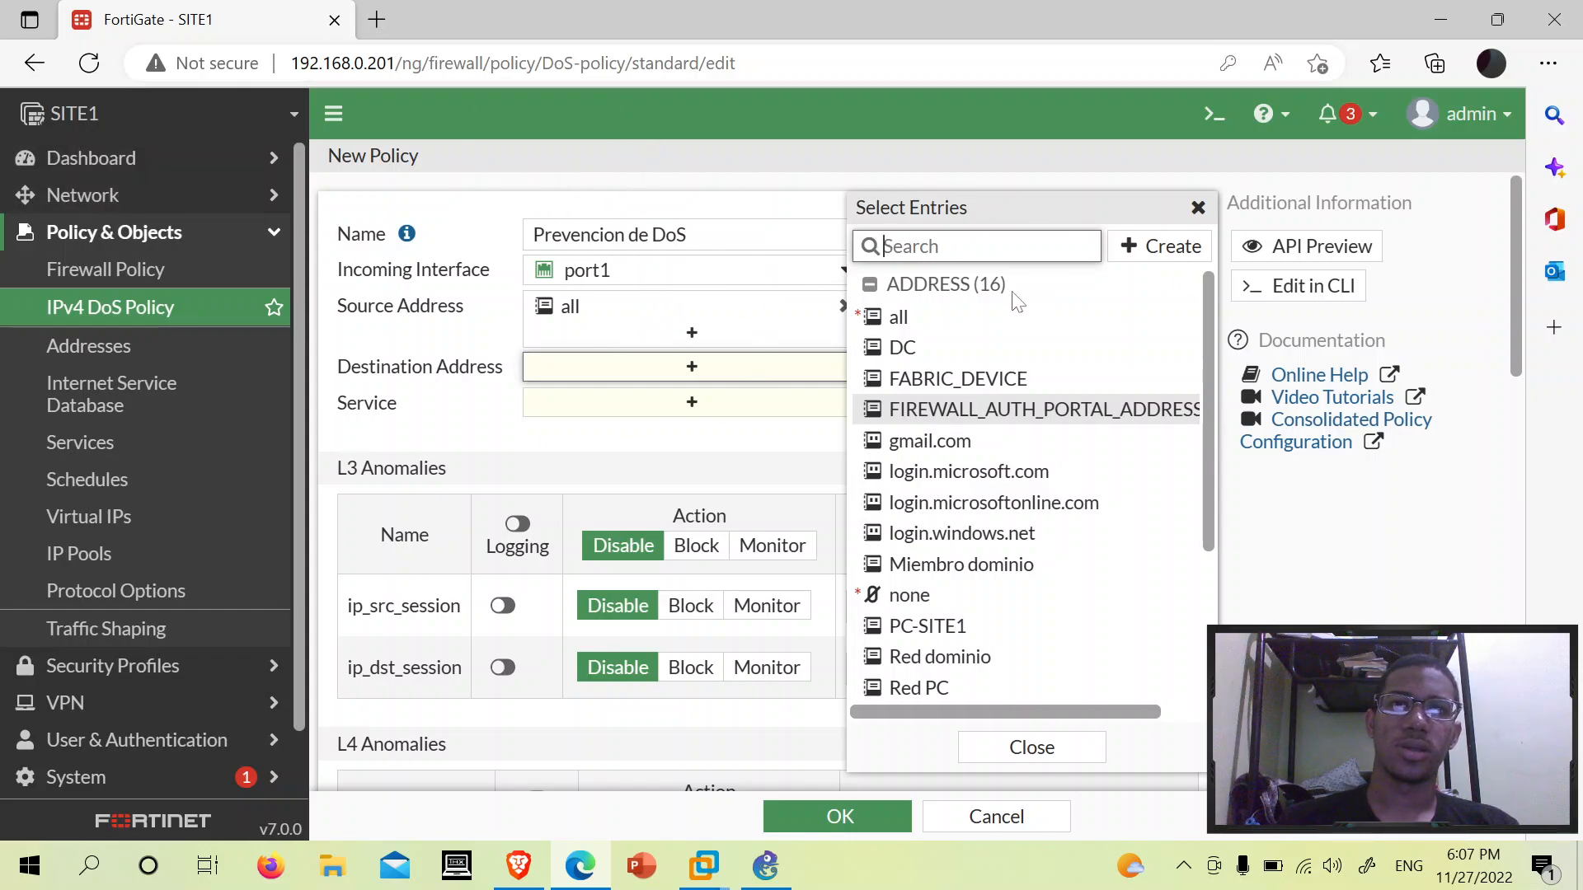
# - Add 'all' as the destination address and close the selection panel
pyautogui.click(932, 330)
pyautogui.click(512, 463)
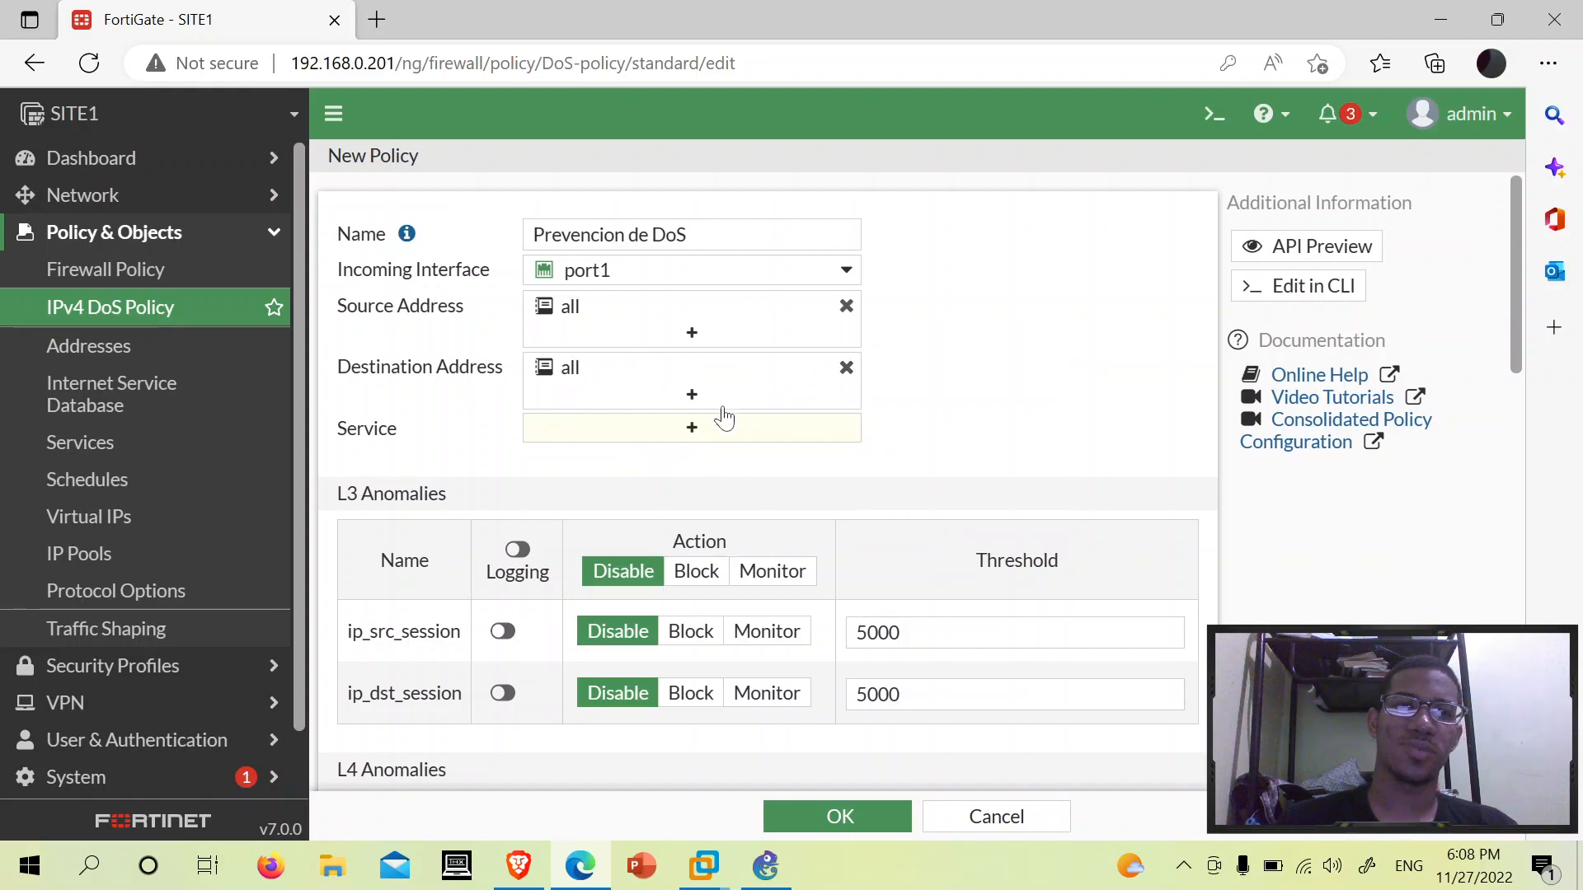
pyautogui.scroll(-2, 1020, 420)
pyautogui.scroll(2, 1007, 408)
# - Set the policy's service to ALL and scroll down to the anomaly tables
pyautogui.click(623, 445)
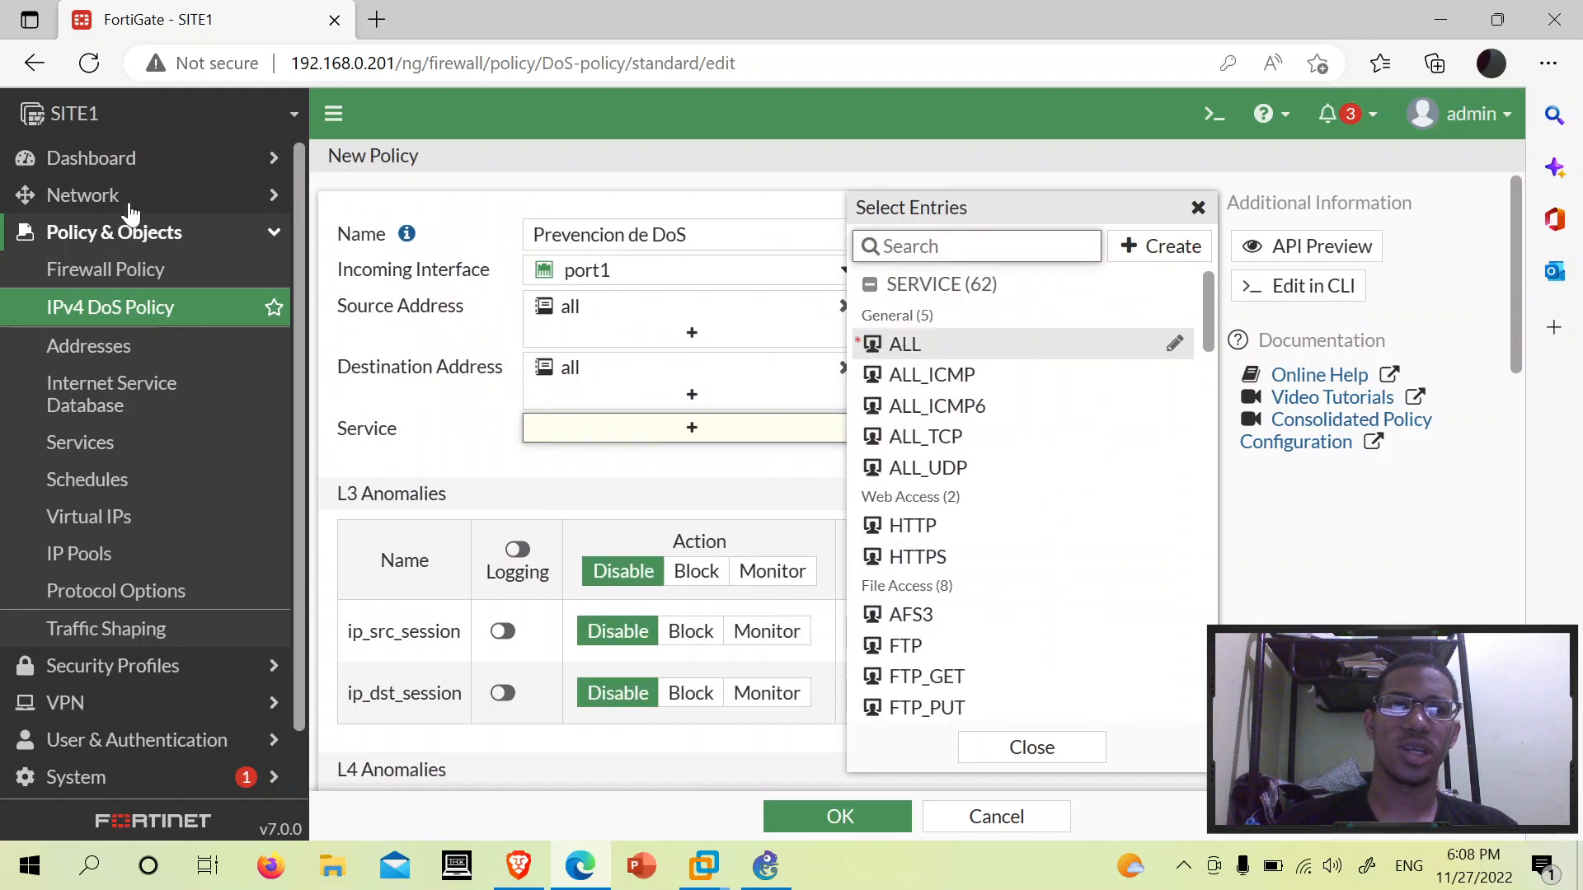
pyautogui.click(942, 355)
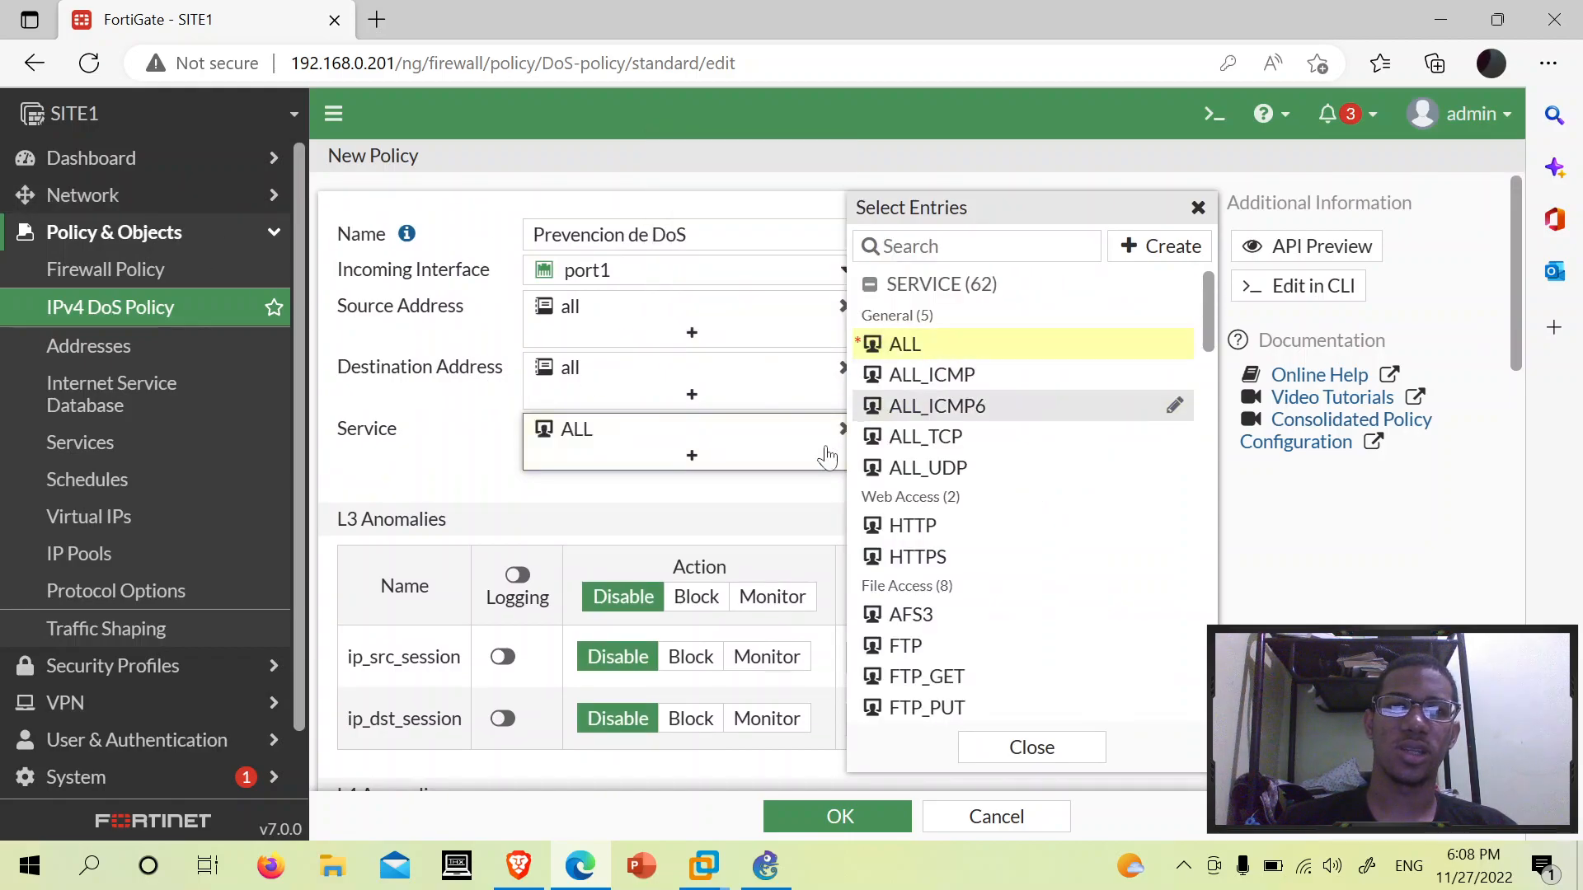
pyautogui.click(635, 511)
pyautogui.scroll(-3, 1080, 330)
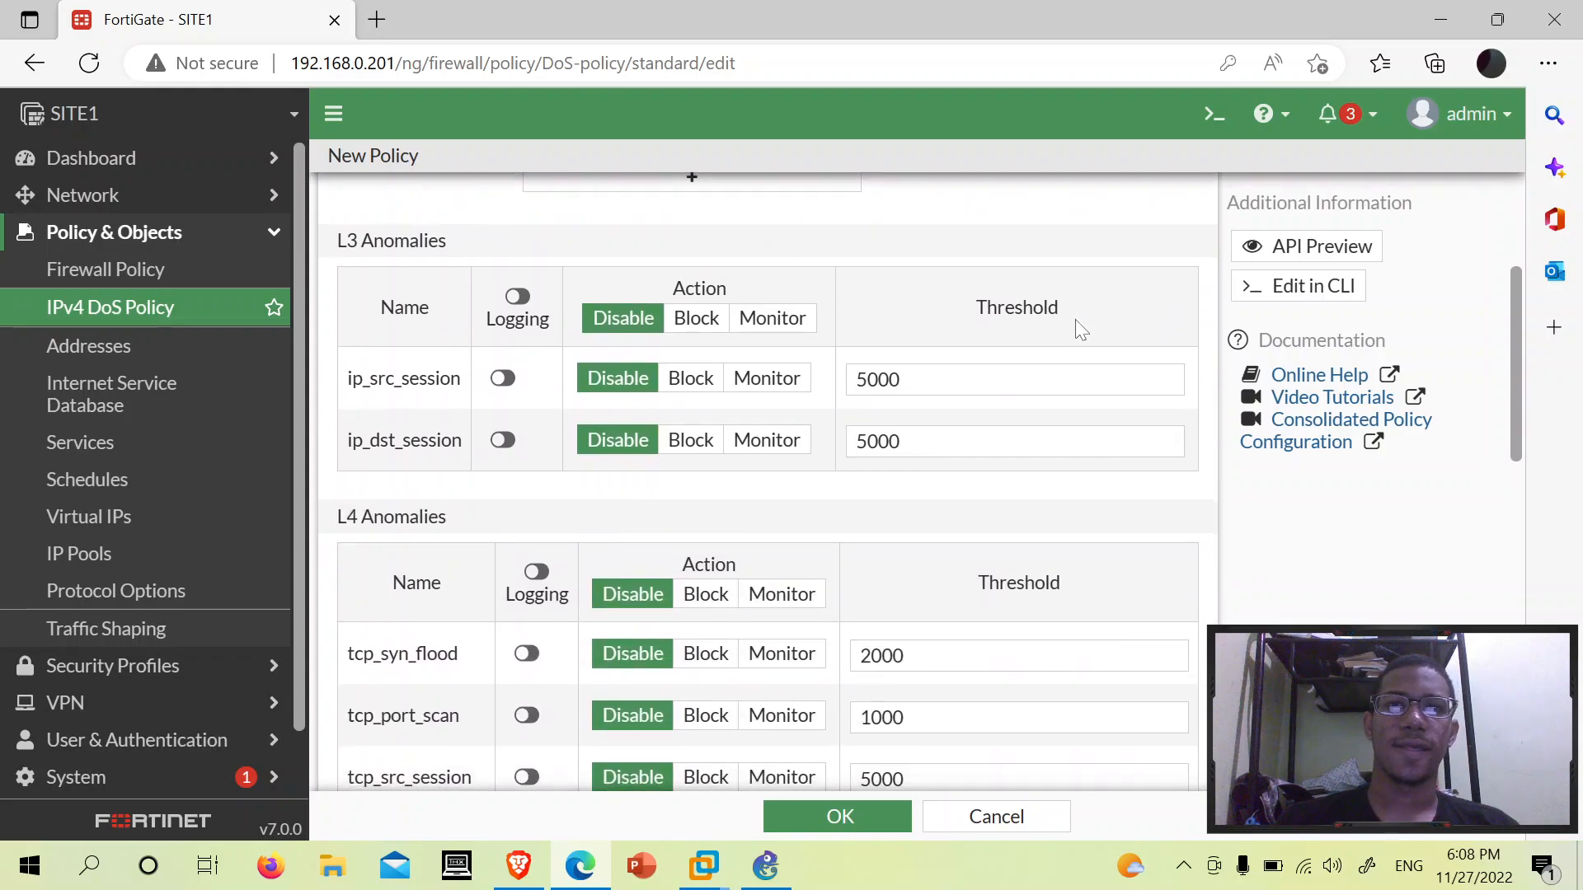
pyautogui.scroll(3, 1081, 330)
pyautogui.scroll(-3, 1080, 330)
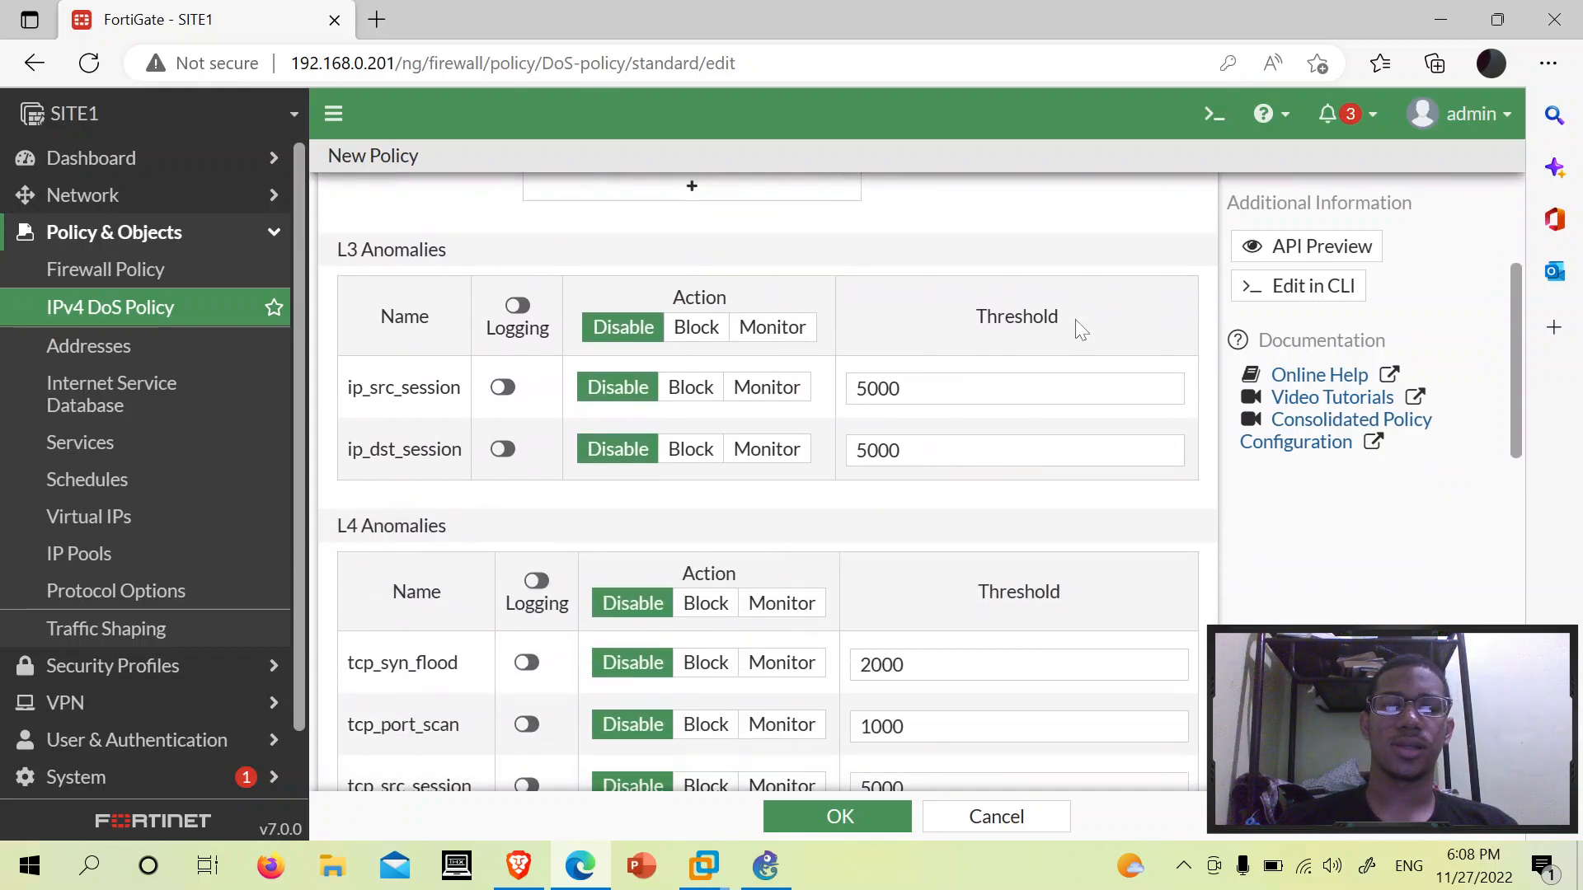
pyautogui.scroll(2, 1081, 329)
pyautogui.scroll(-1, 1080, 330)
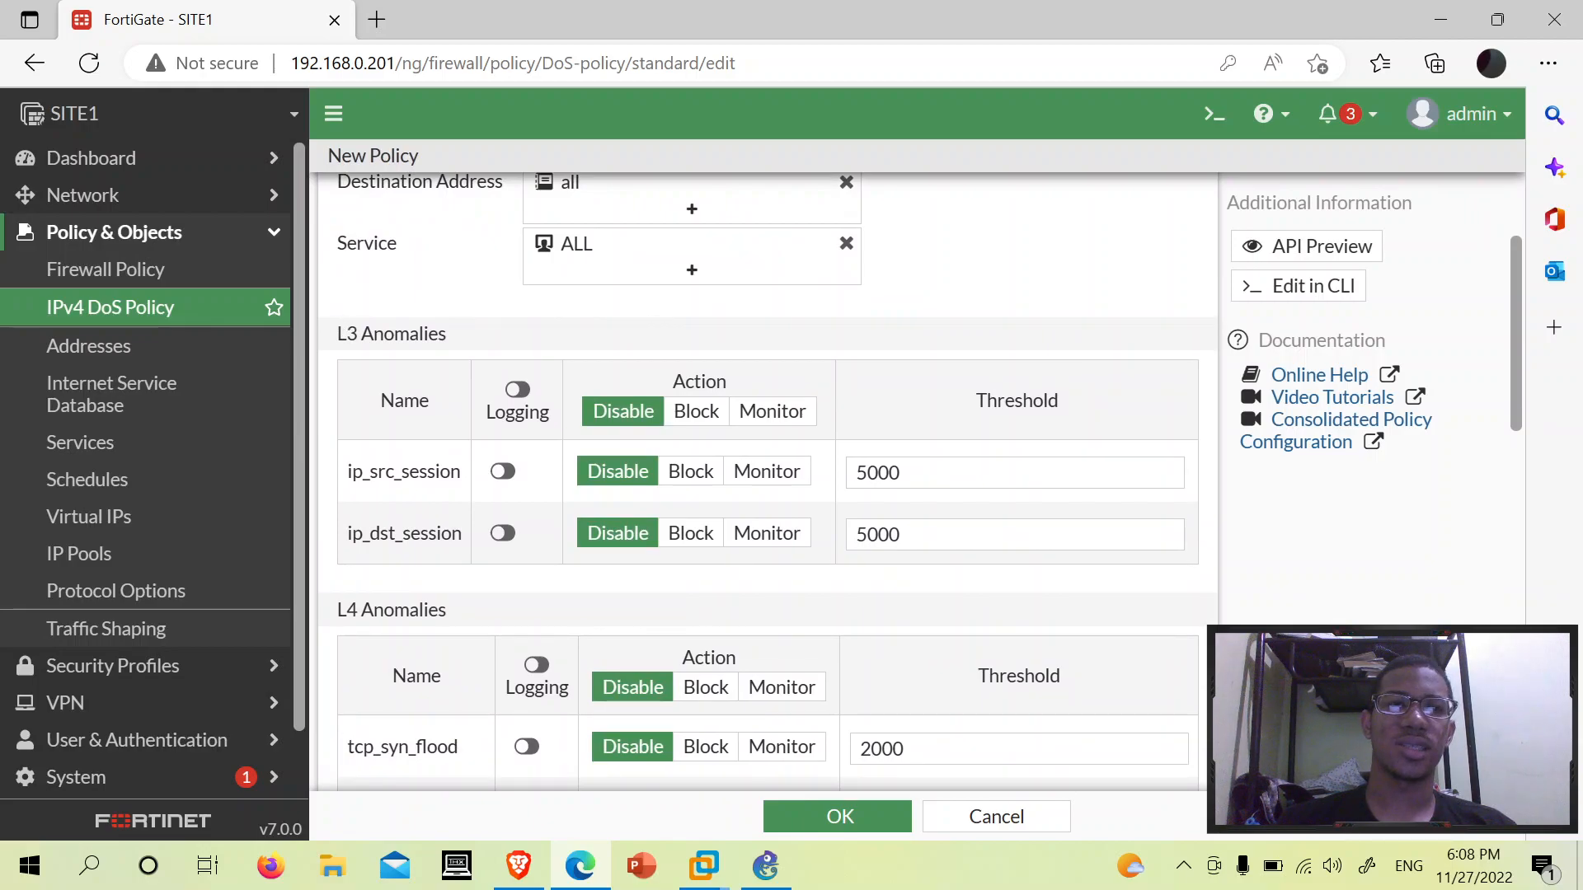
pyautogui.tripleClick(519, 342)
pyautogui.click(340, 344)
pyautogui.moveTo(336, 336); pyautogui.dragTo(459, 331)
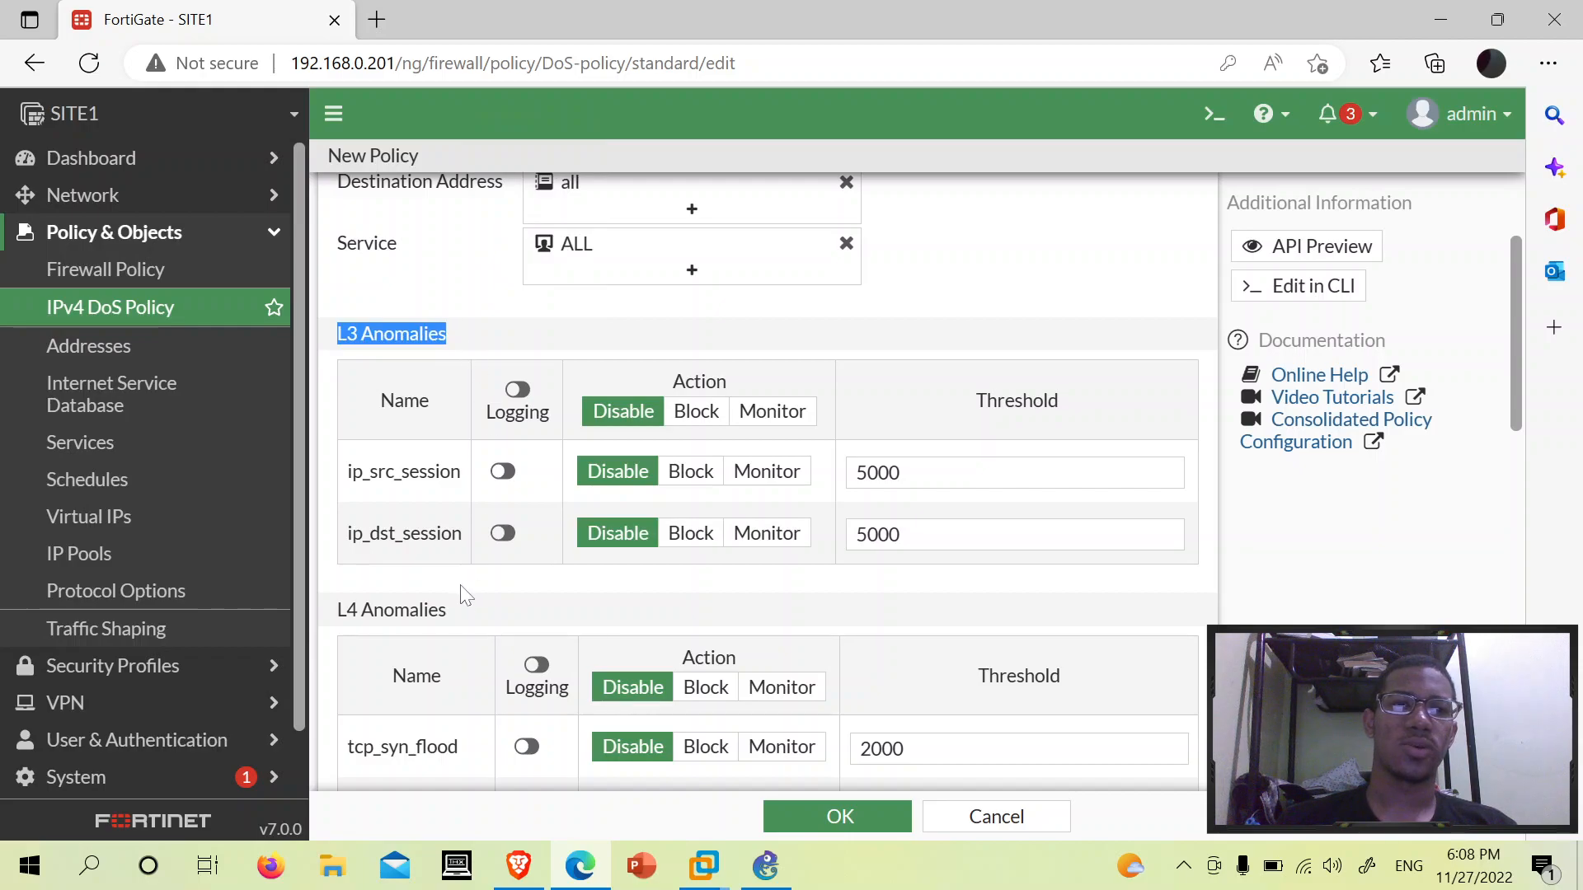
pyautogui.moveTo(460, 610); pyautogui.dragTo(326, 620)
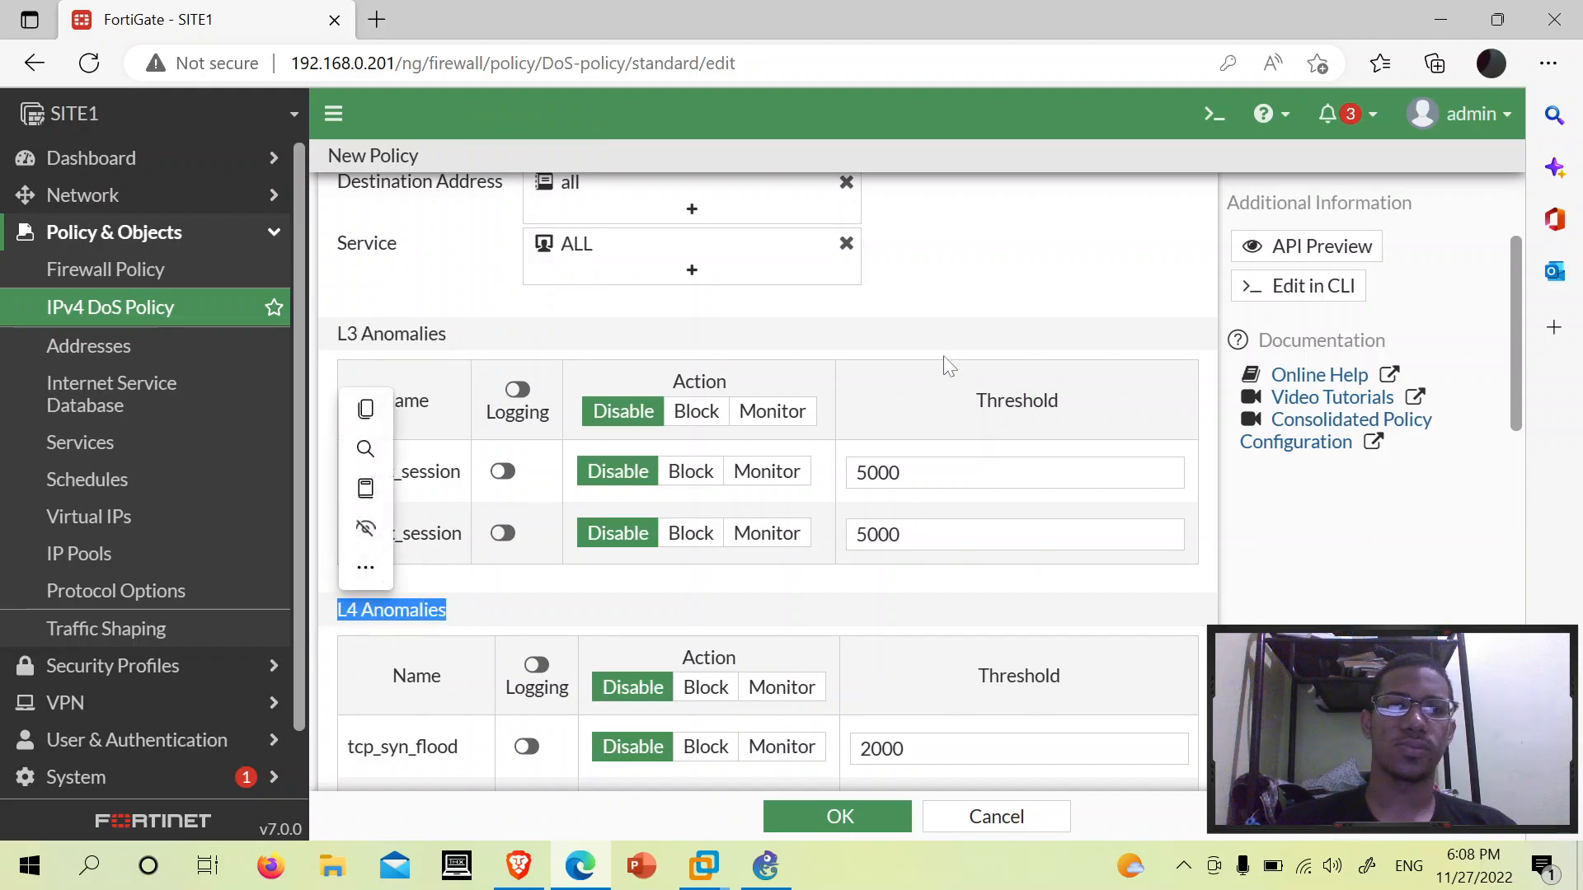
pyautogui.click(1106, 308)
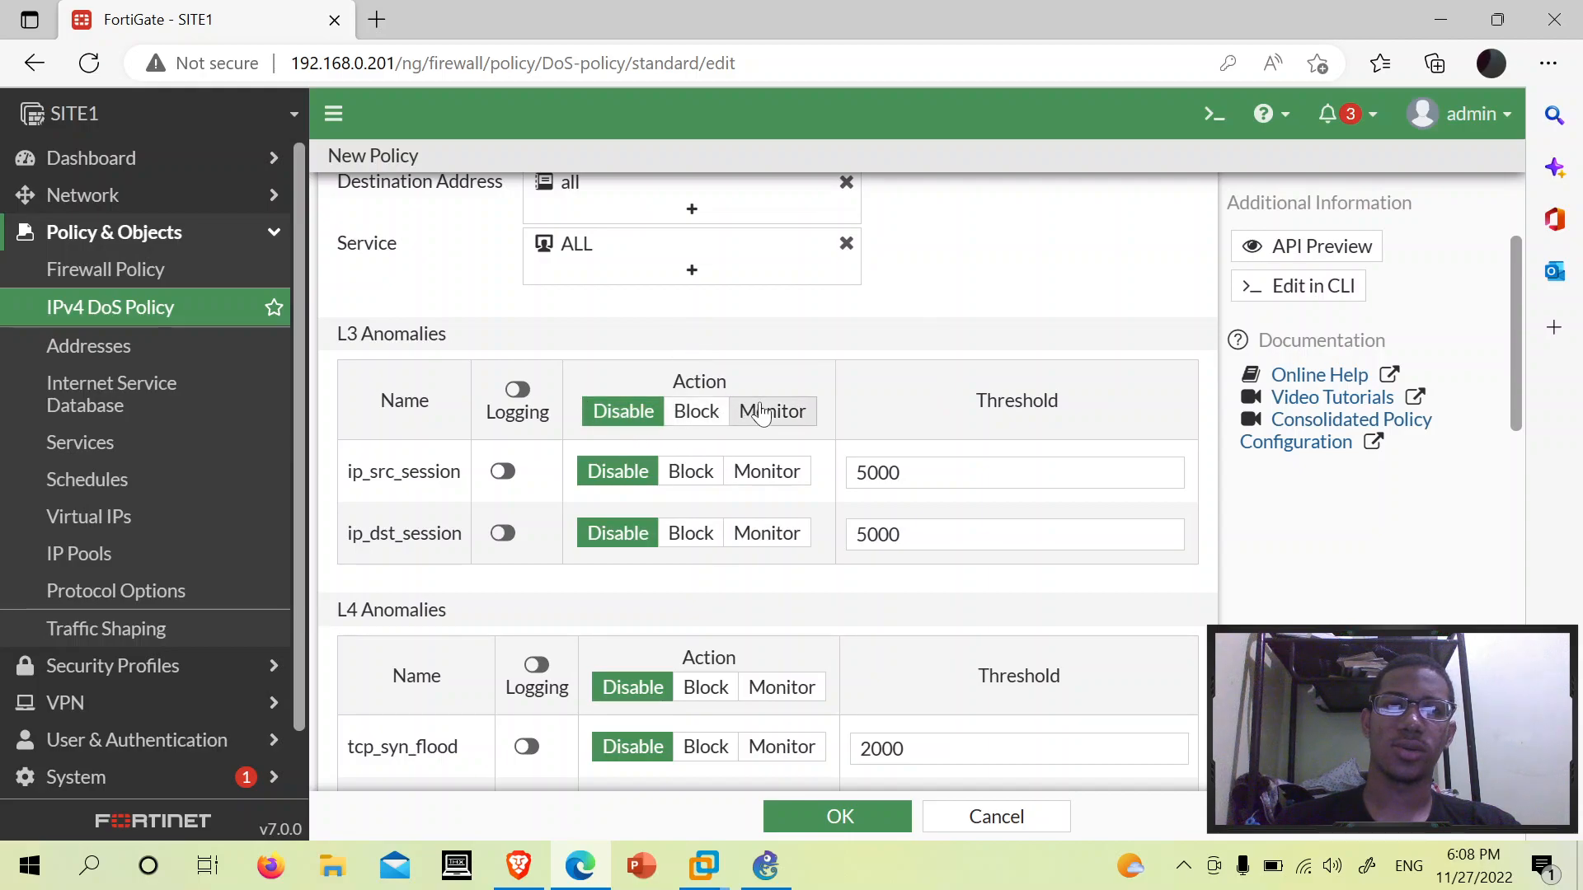
pyautogui.moveTo(916, 473); pyautogui.dragTo(854, 473)
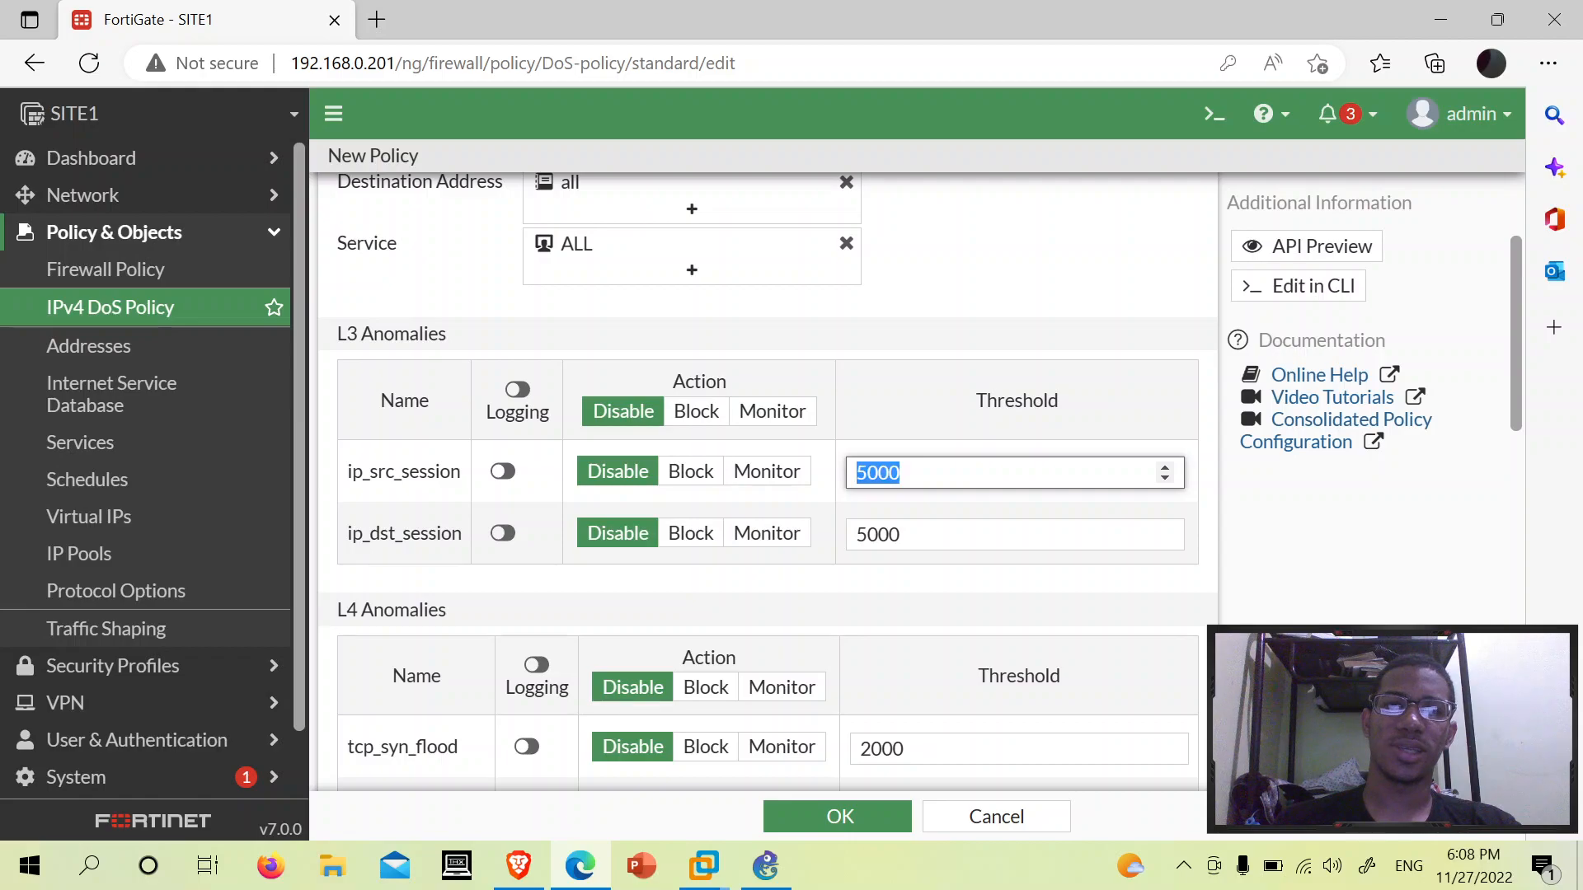
pyautogui.click(854, 473)
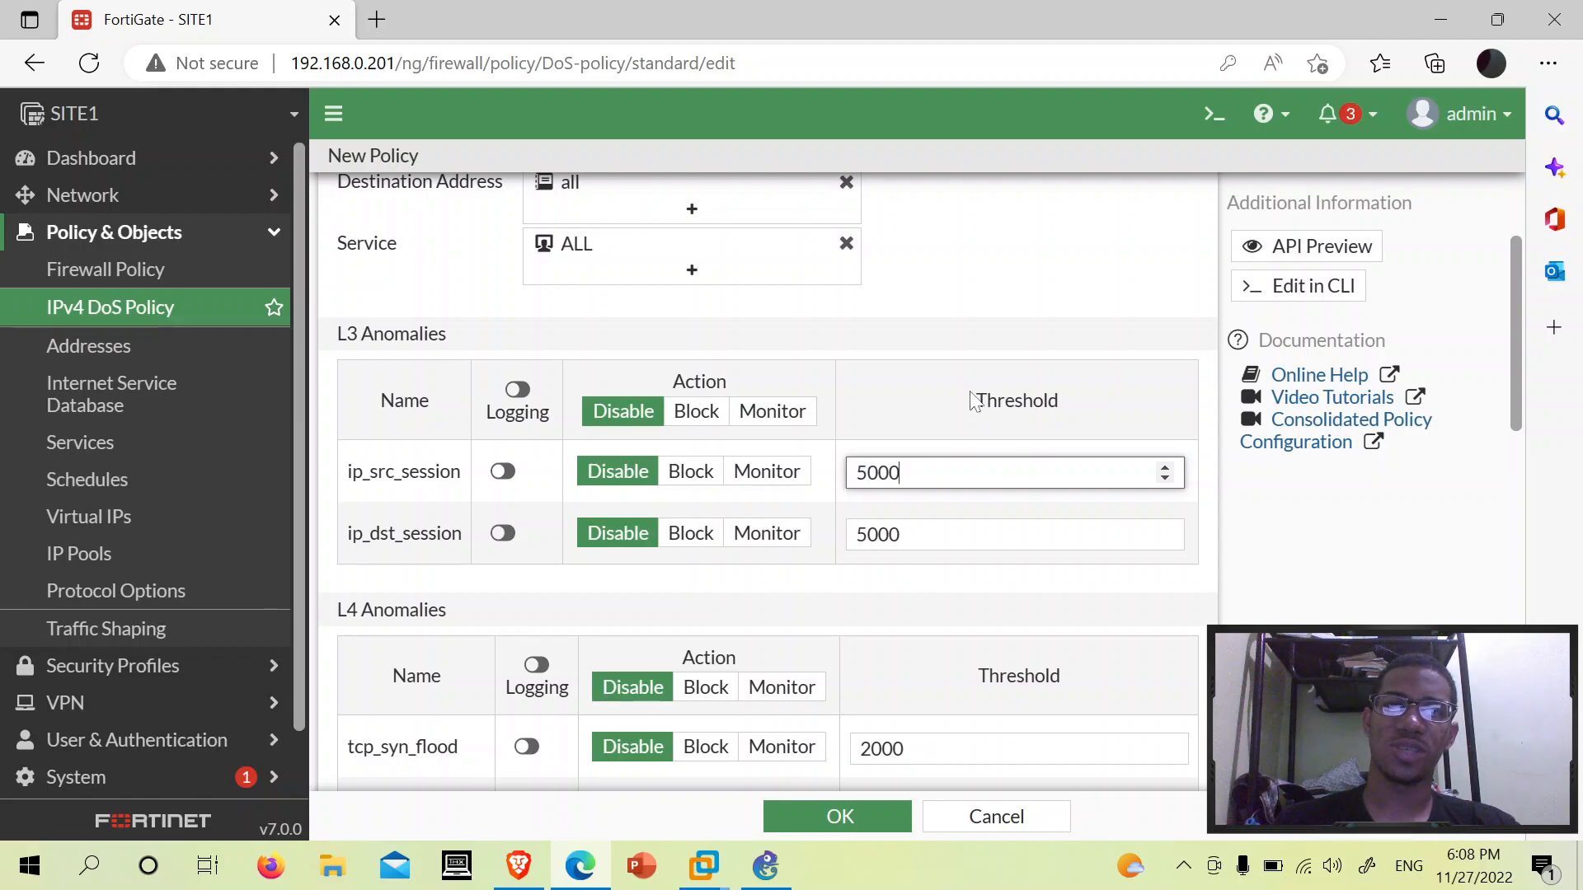
pyautogui.moveTo(973, 401); pyautogui.dragTo(1075, 404)
pyautogui.click(923, 473)
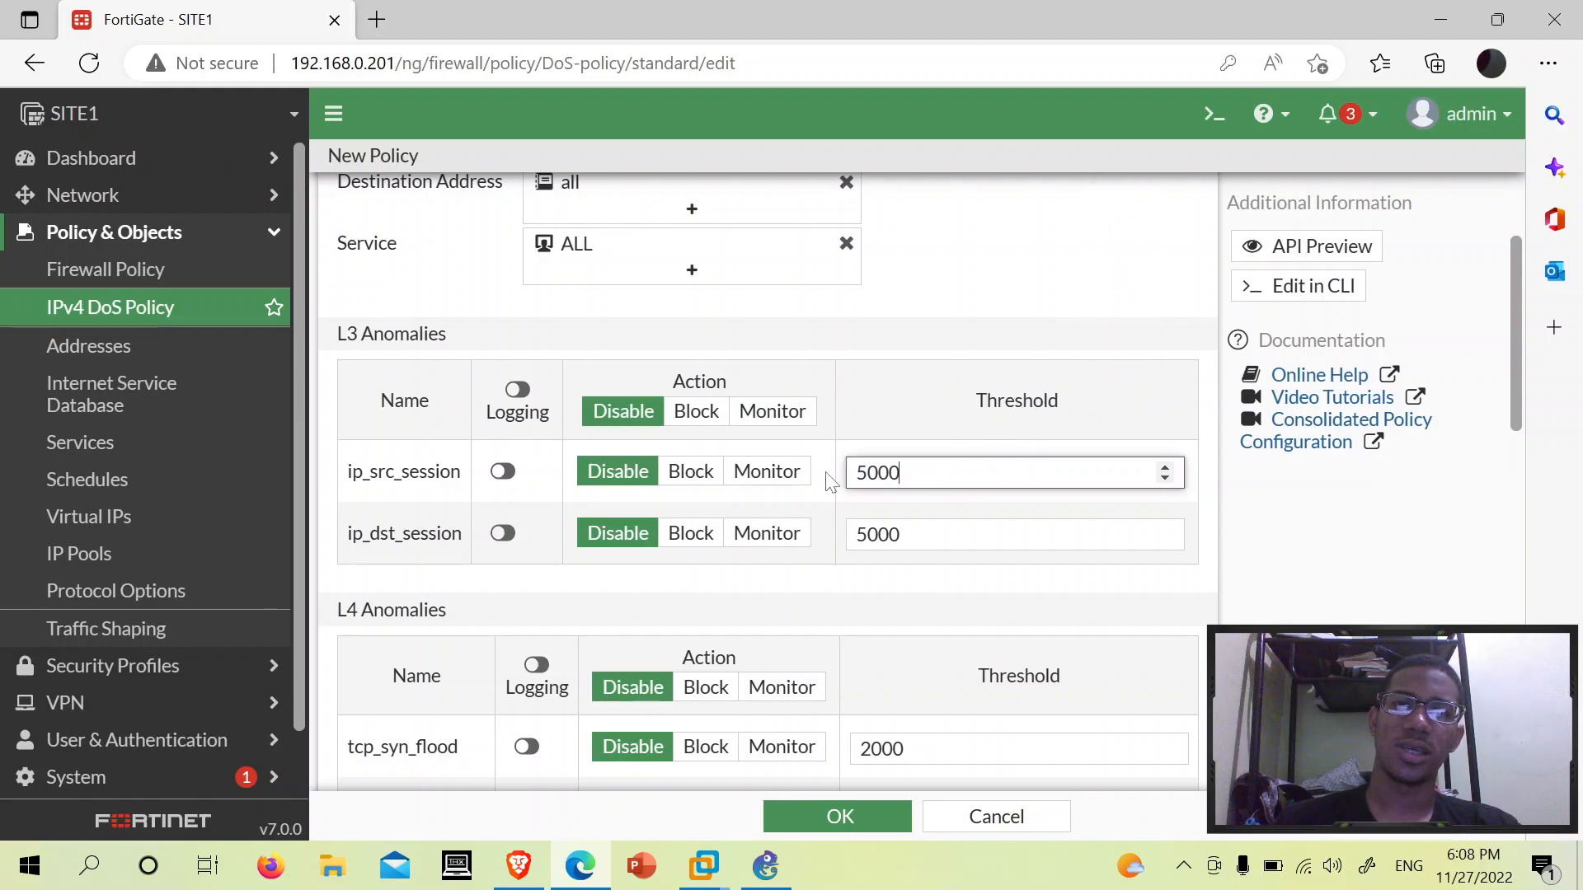
pyautogui.hotkey('ctrl', 'a')
pyautogui.click(906, 473)
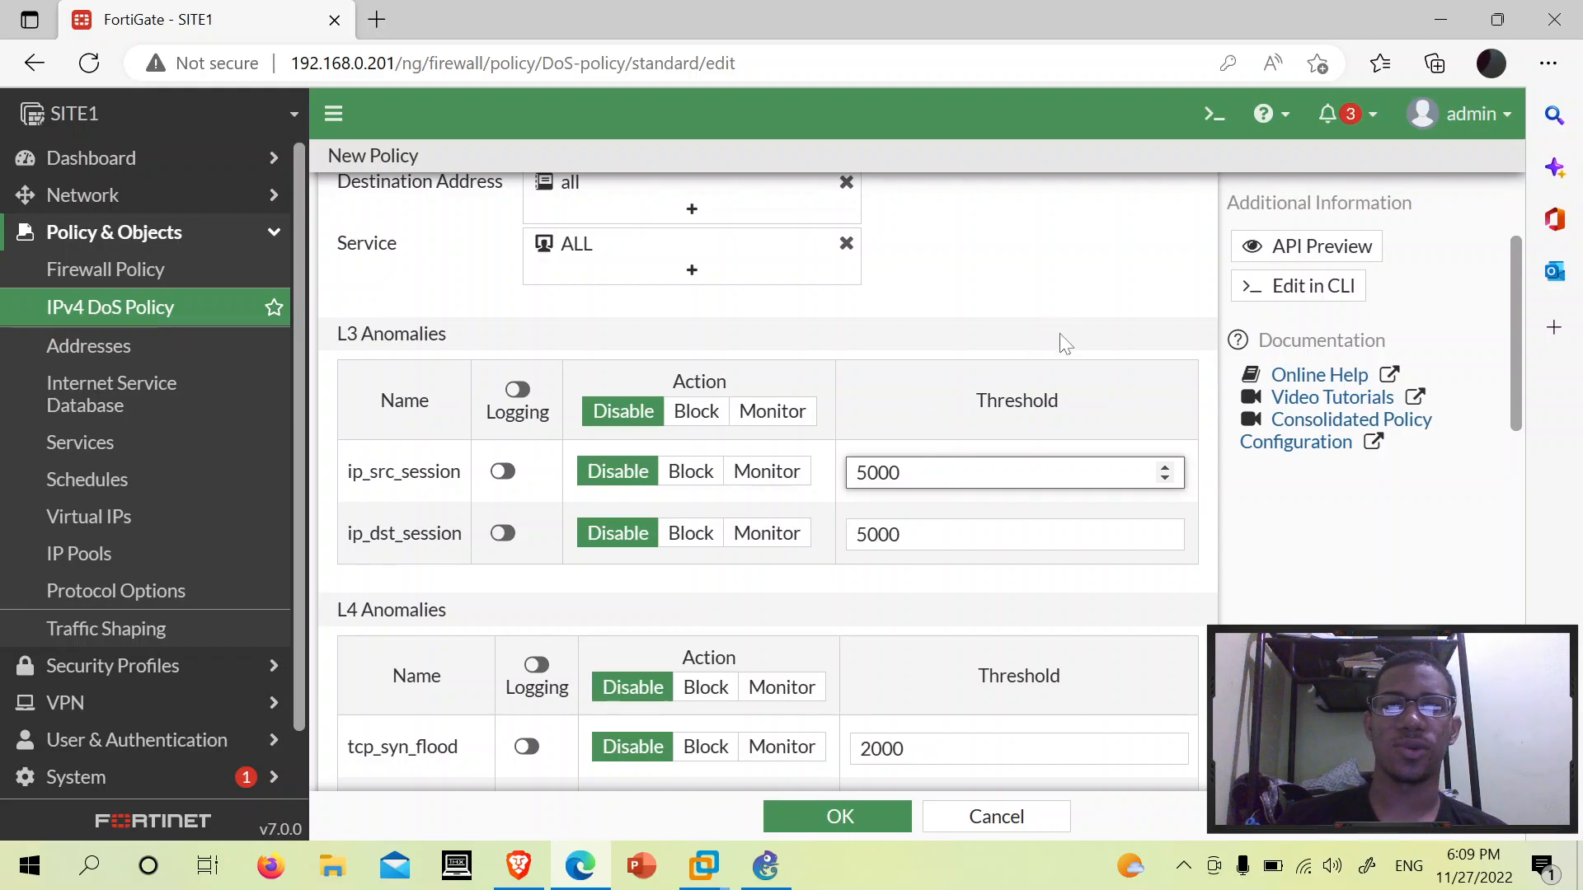
pyautogui.scroll(-2, 1055, 333)
pyautogui.scroll(2, 1063, 346)
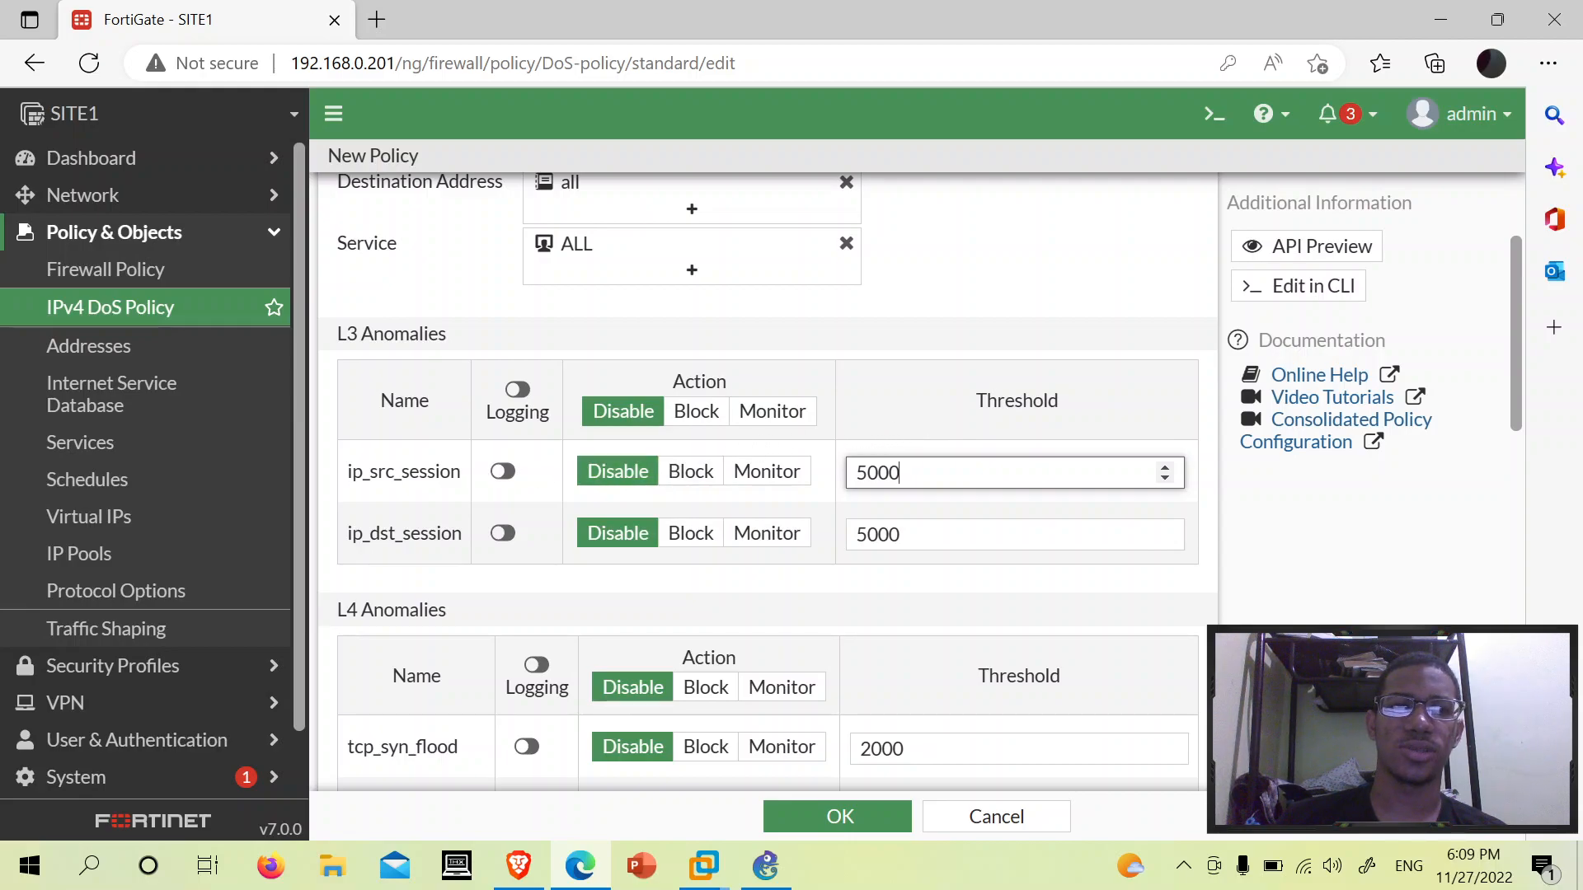
pyautogui.moveTo(342, 476); pyautogui.dragTo(450, 473)
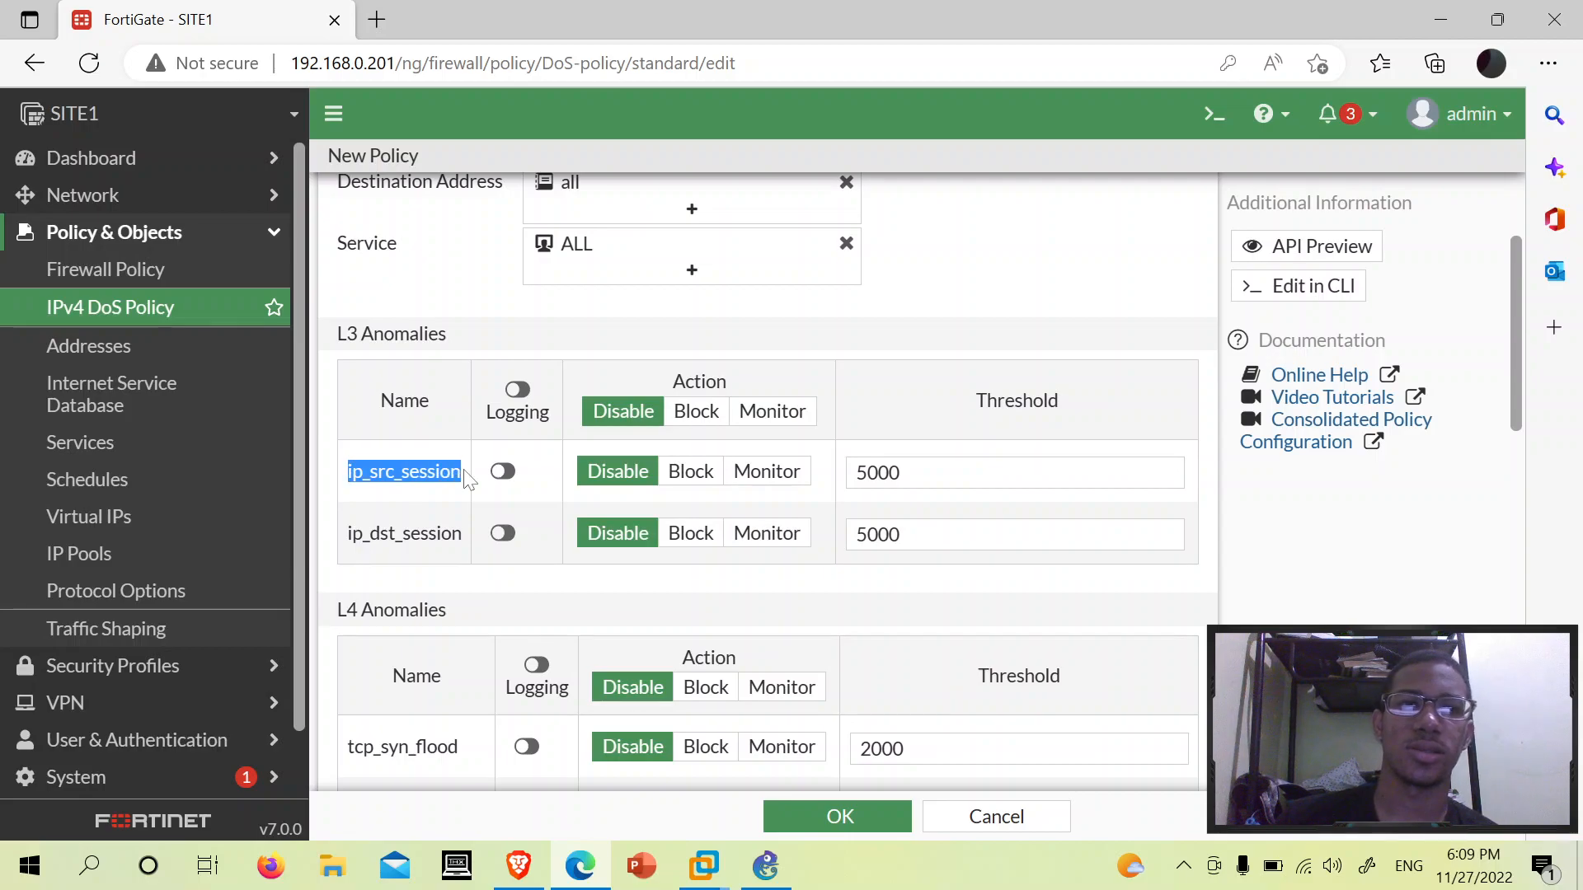
pyautogui.click(903, 471)
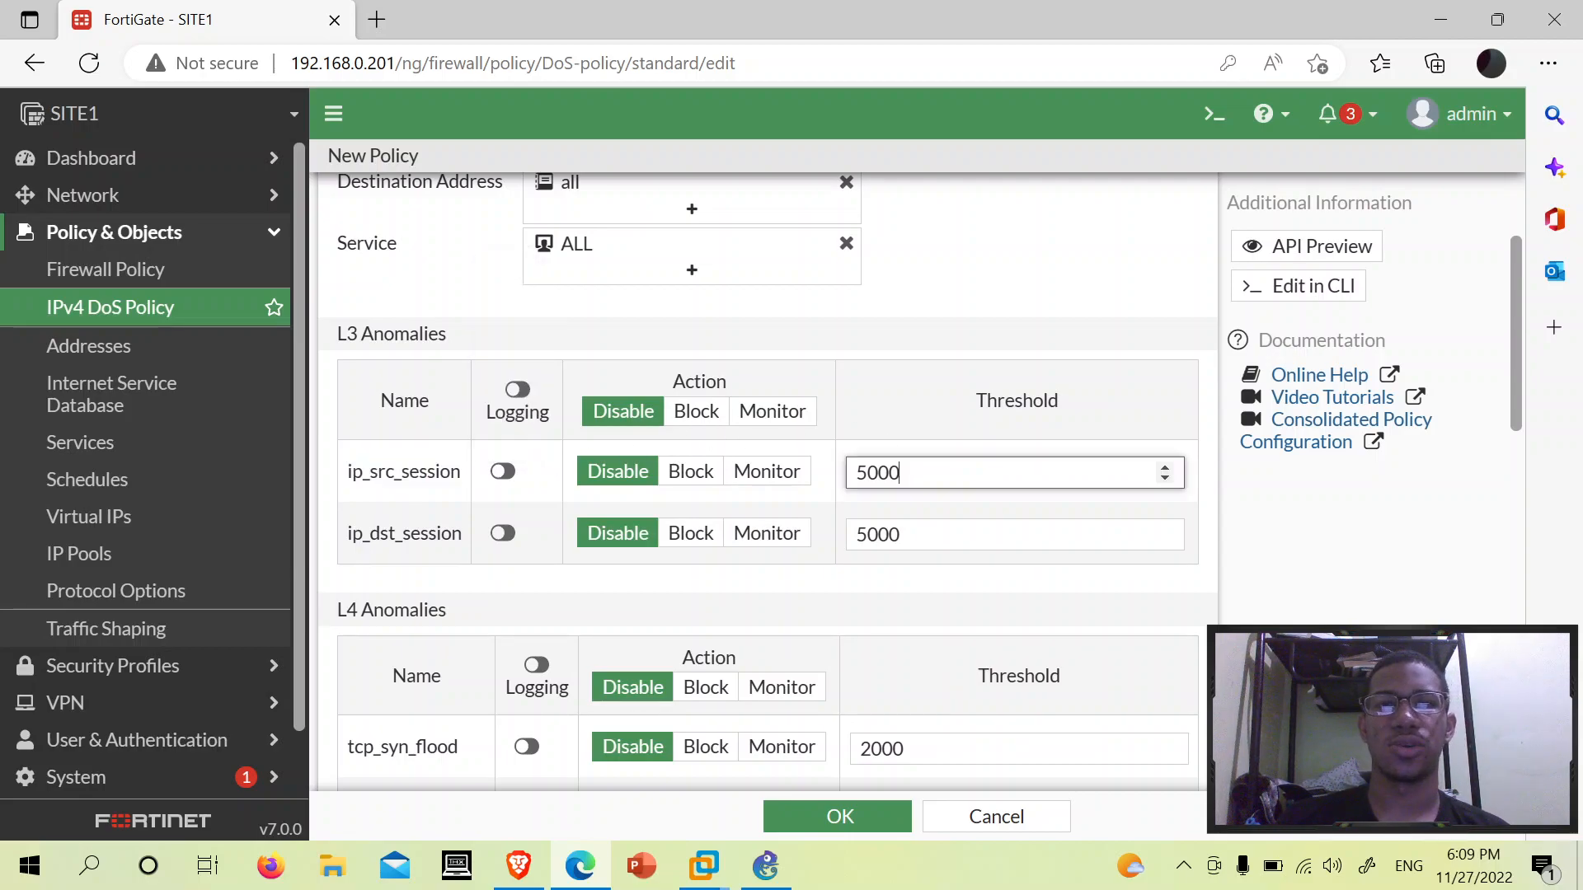
pyautogui.moveTo(902, 471); pyautogui.dragTo(856, 472)
pyautogui.click(902, 473)
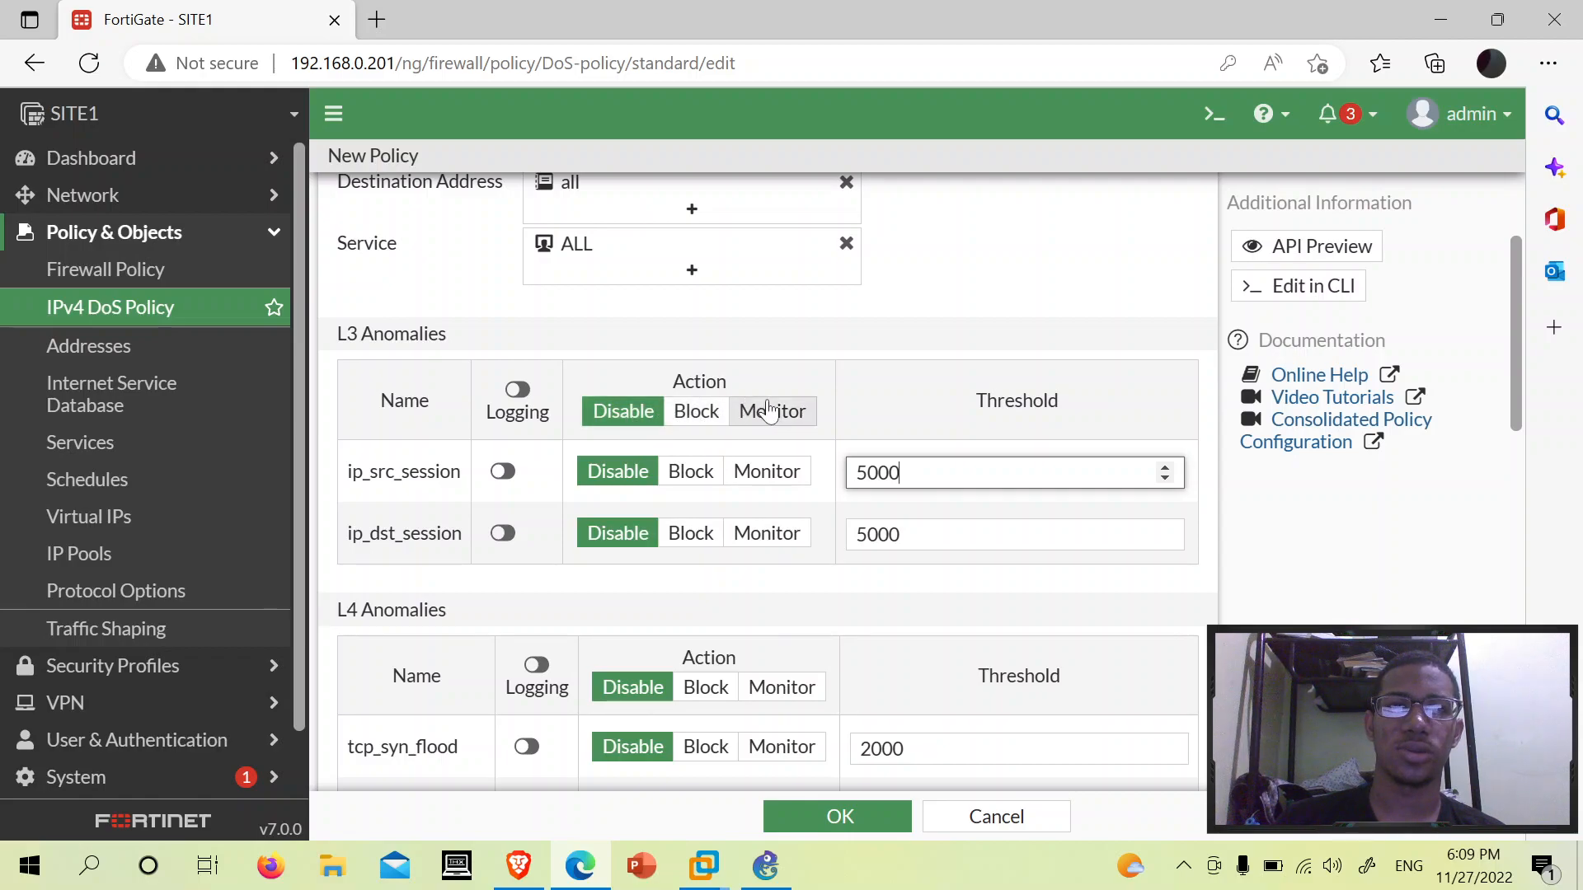
pyautogui.scroll(-1, 769, 409)
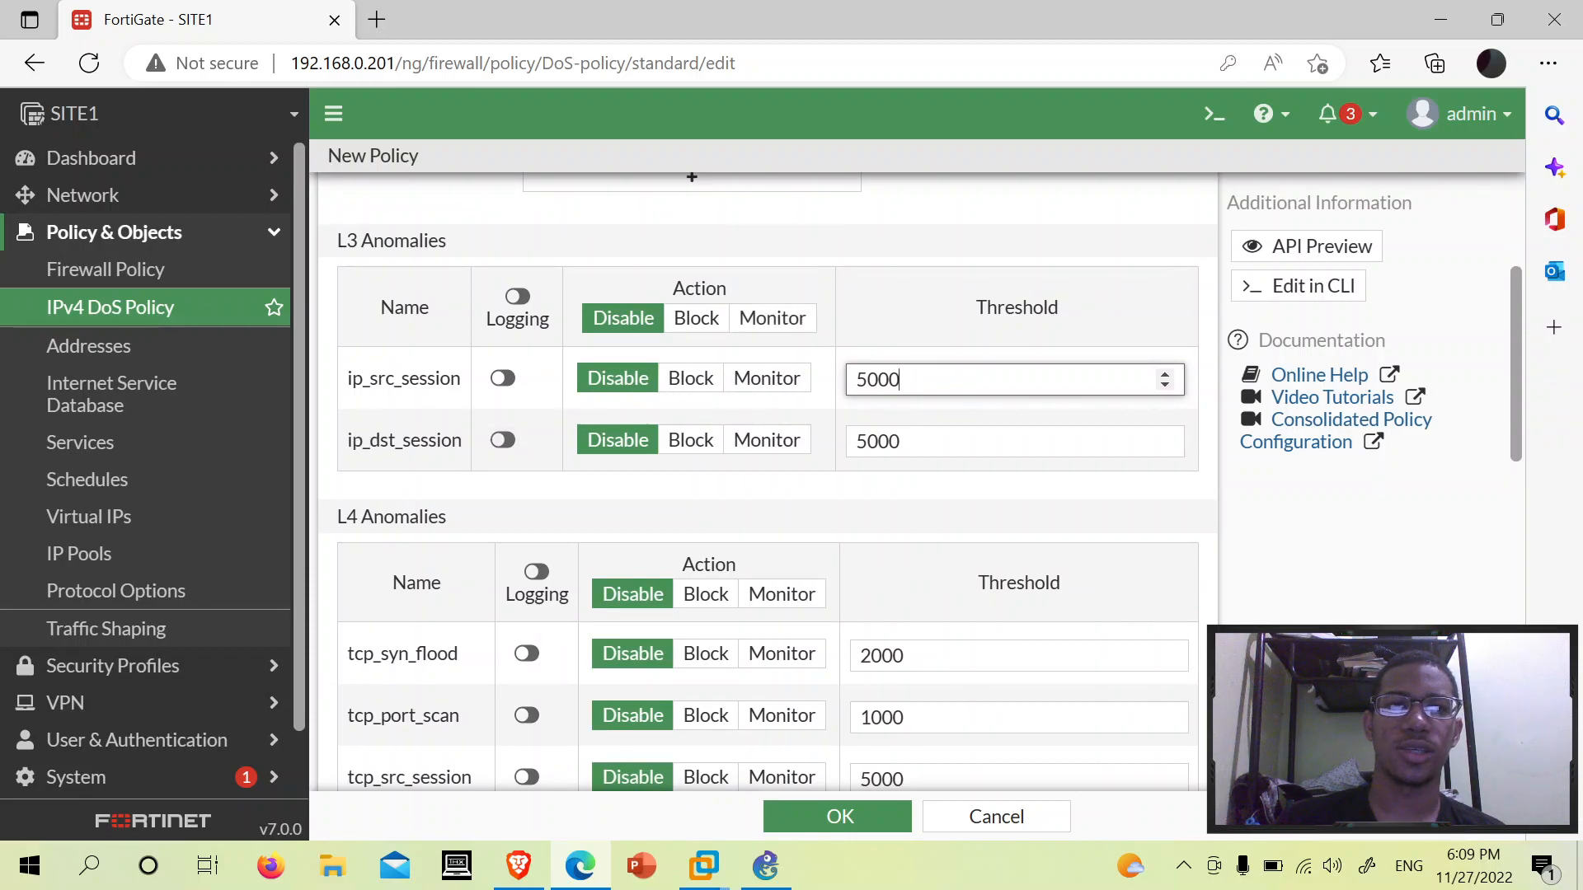
pyautogui.moveTo(345, 440); pyautogui.dragTo(463, 441)
pyautogui.click(706, 483)
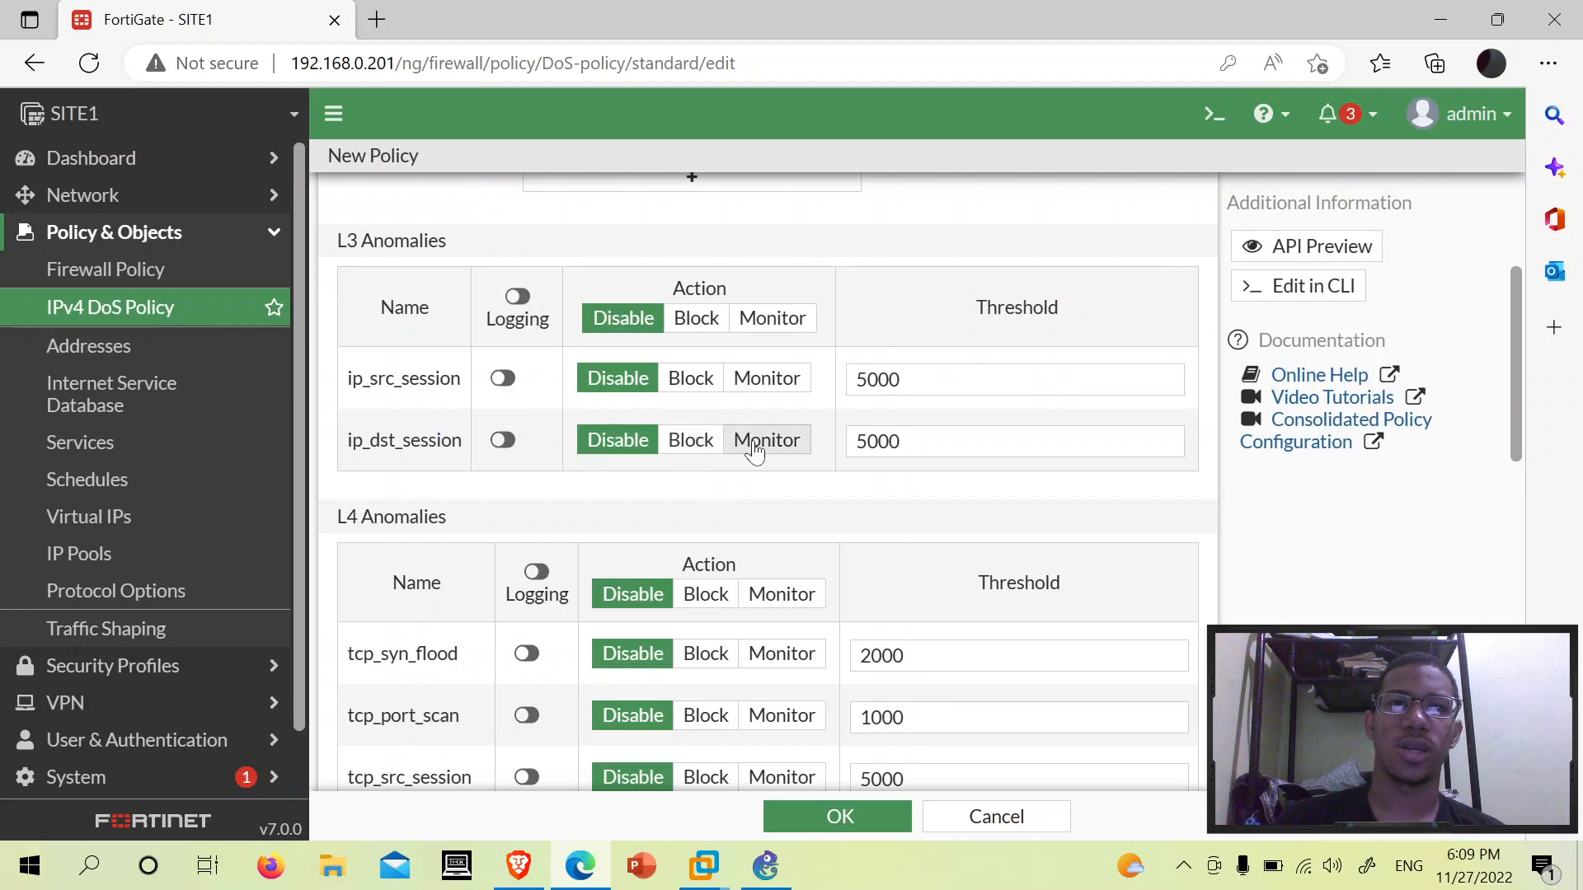
pyautogui.scroll(2, 754, 446)
pyautogui.scroll(-2, 517, 429)
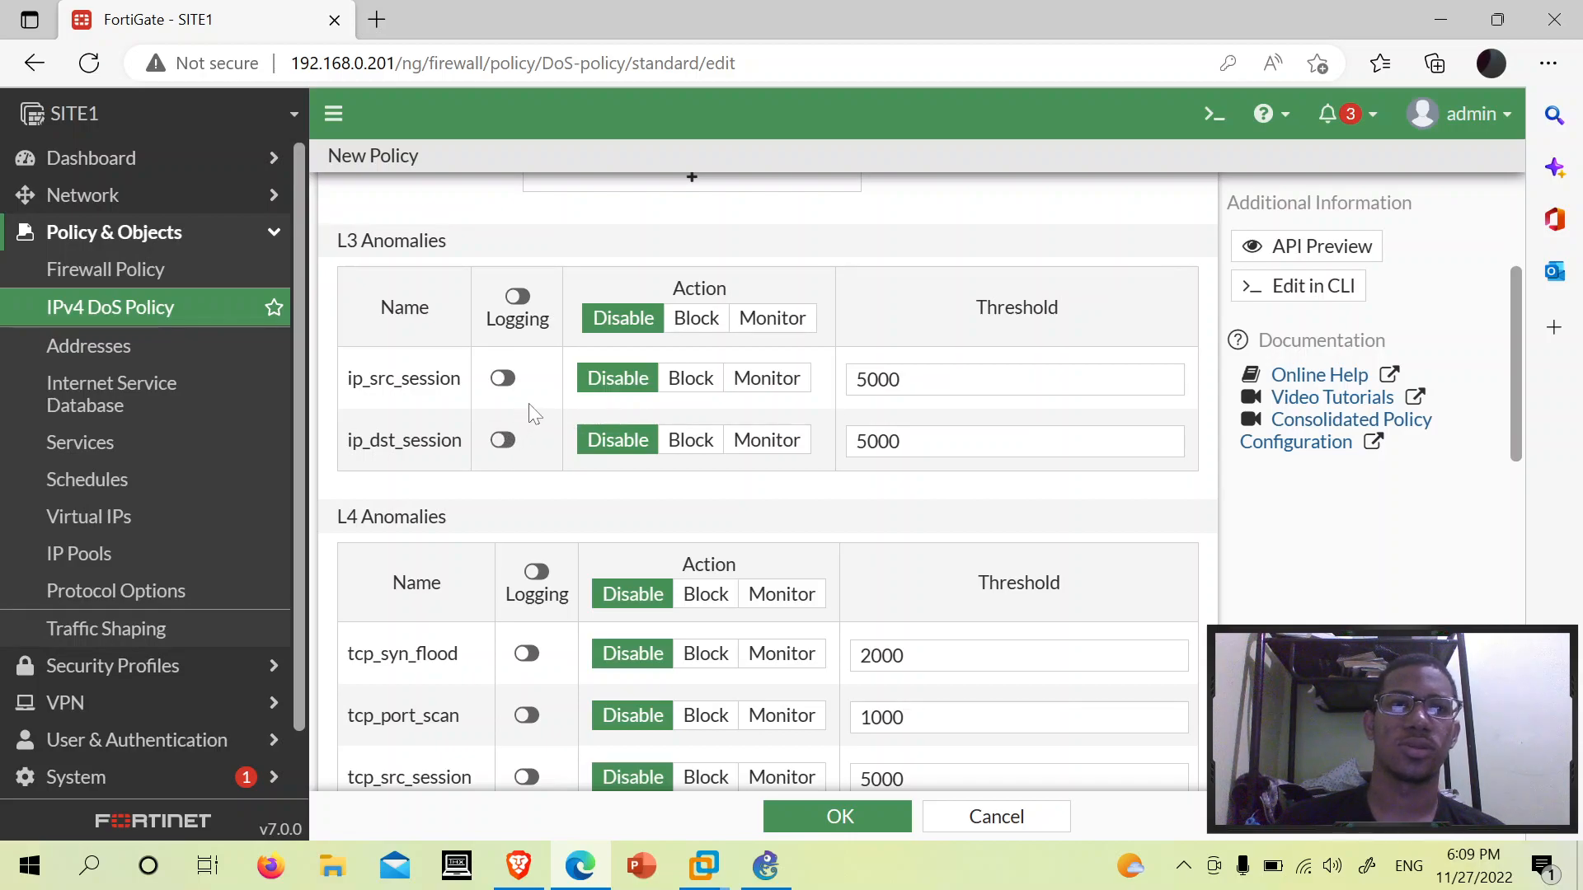
pyautogui.scroll(-2, 535, 404)
pyautogui.scroll(2, 537, 406)
pyautogui.scroll(-3, 536, 402)
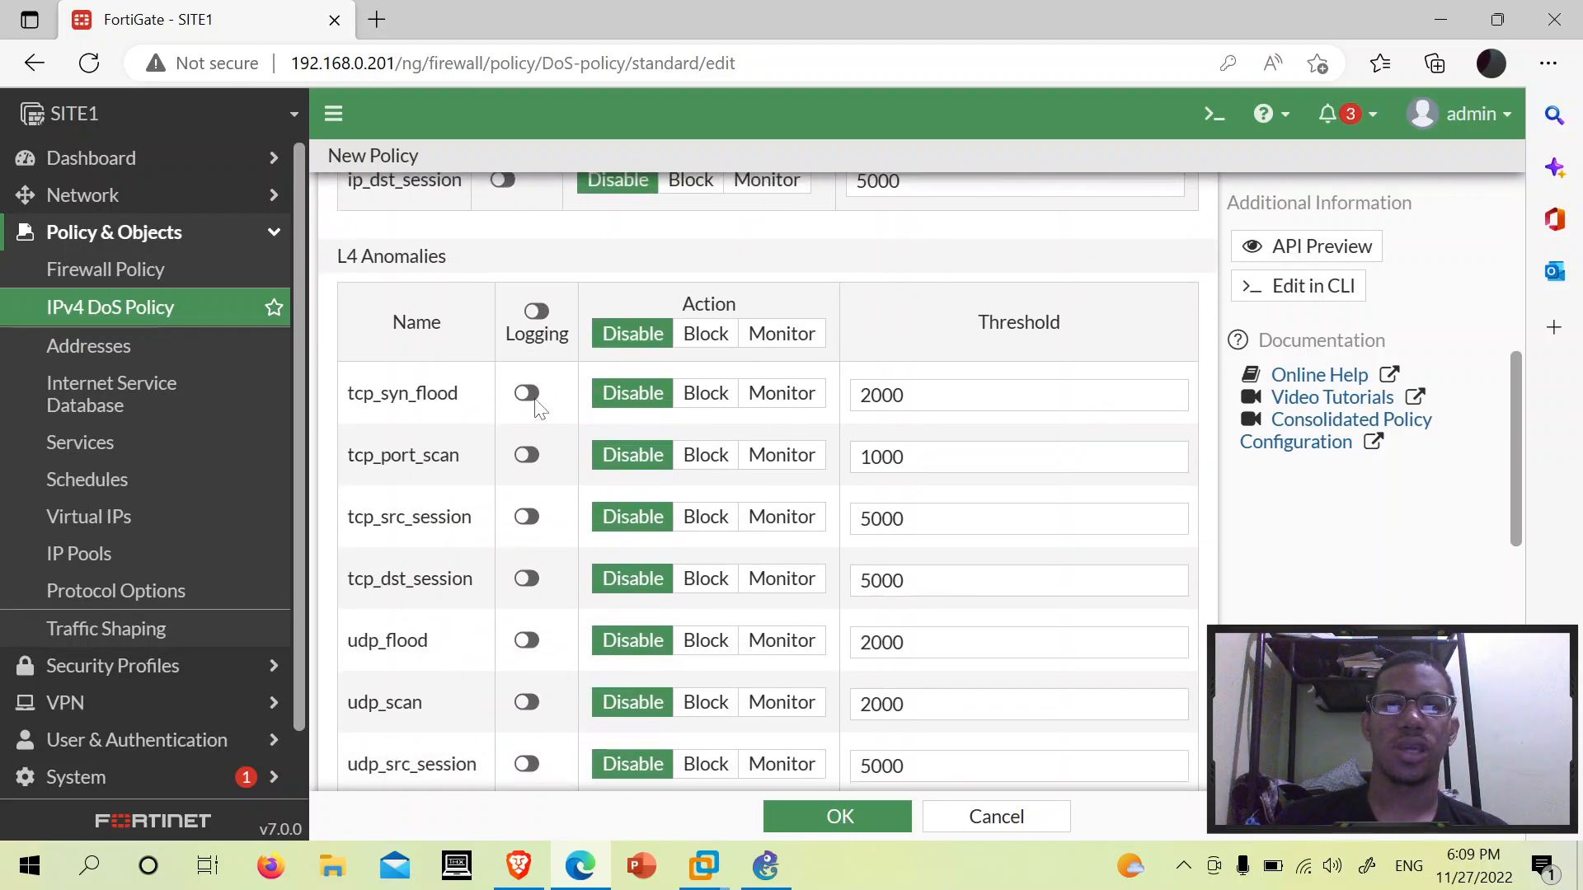
pyautogui.scroll(1, 594, 248)
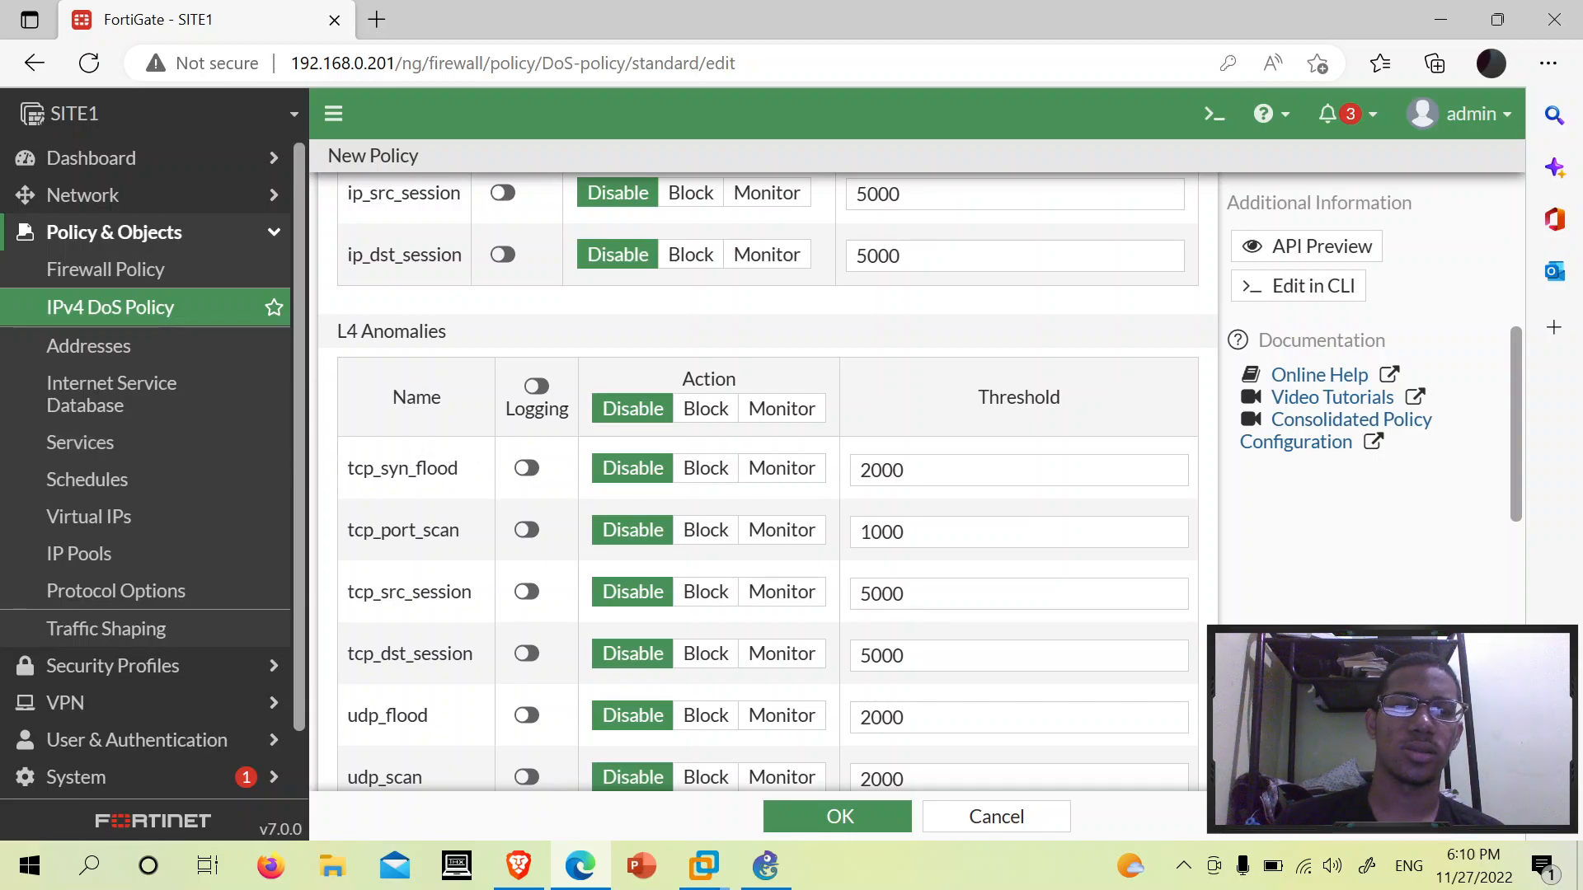
pyautogui.scroll(-2, 976, 319)
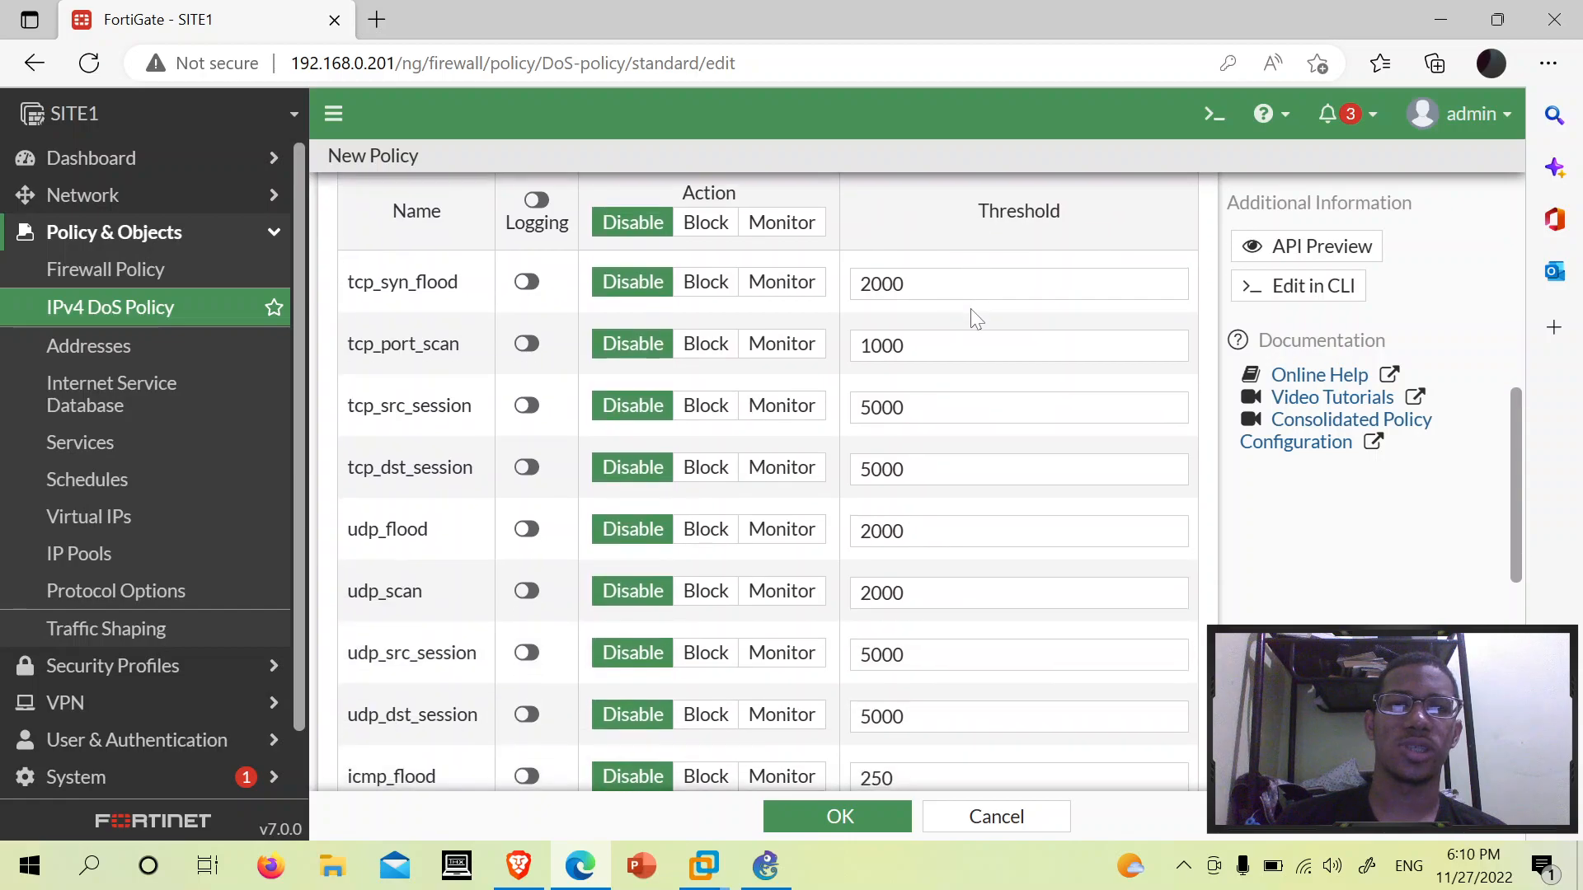
pyautogui.scroll(2, 976, 320)
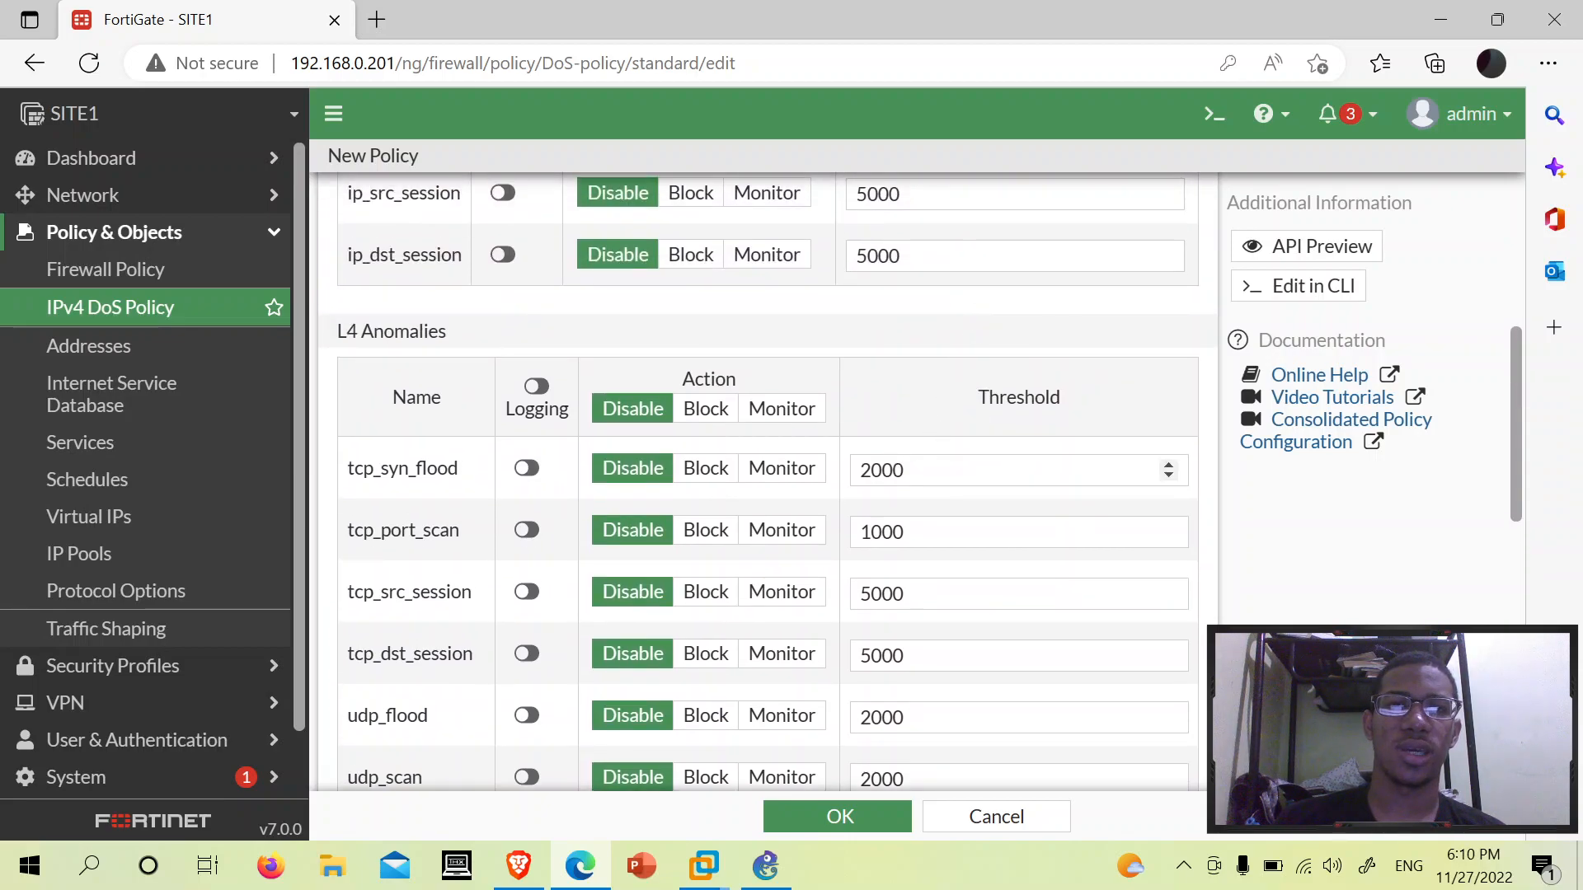
pyautogui.moveTo(859, 470); pyautogui.dragTo(907, 471)
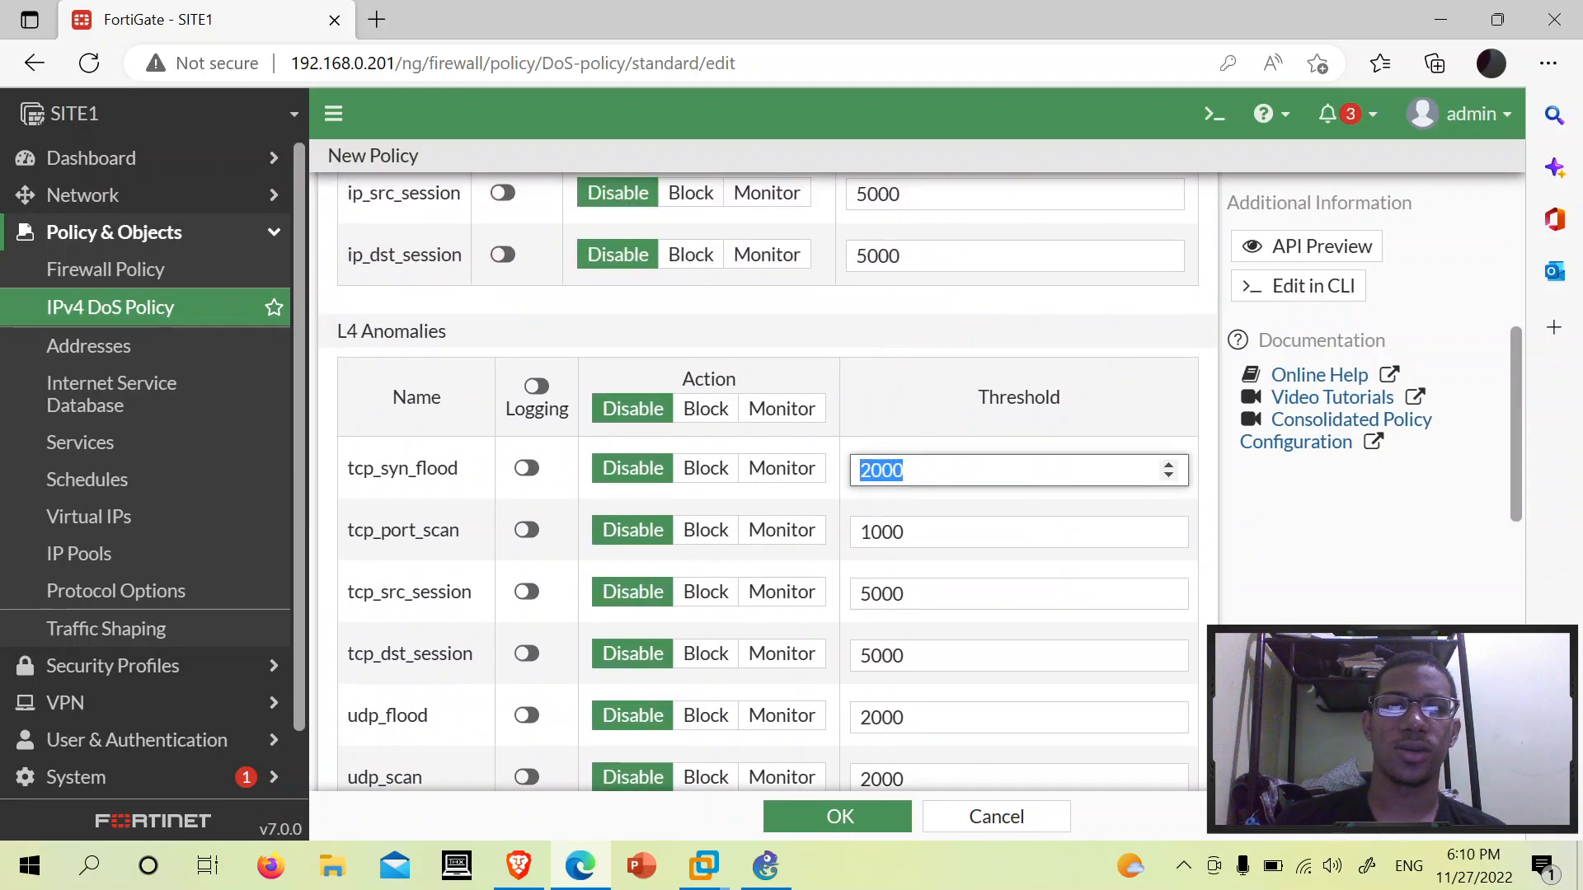
pyautogui.click(907, 470)
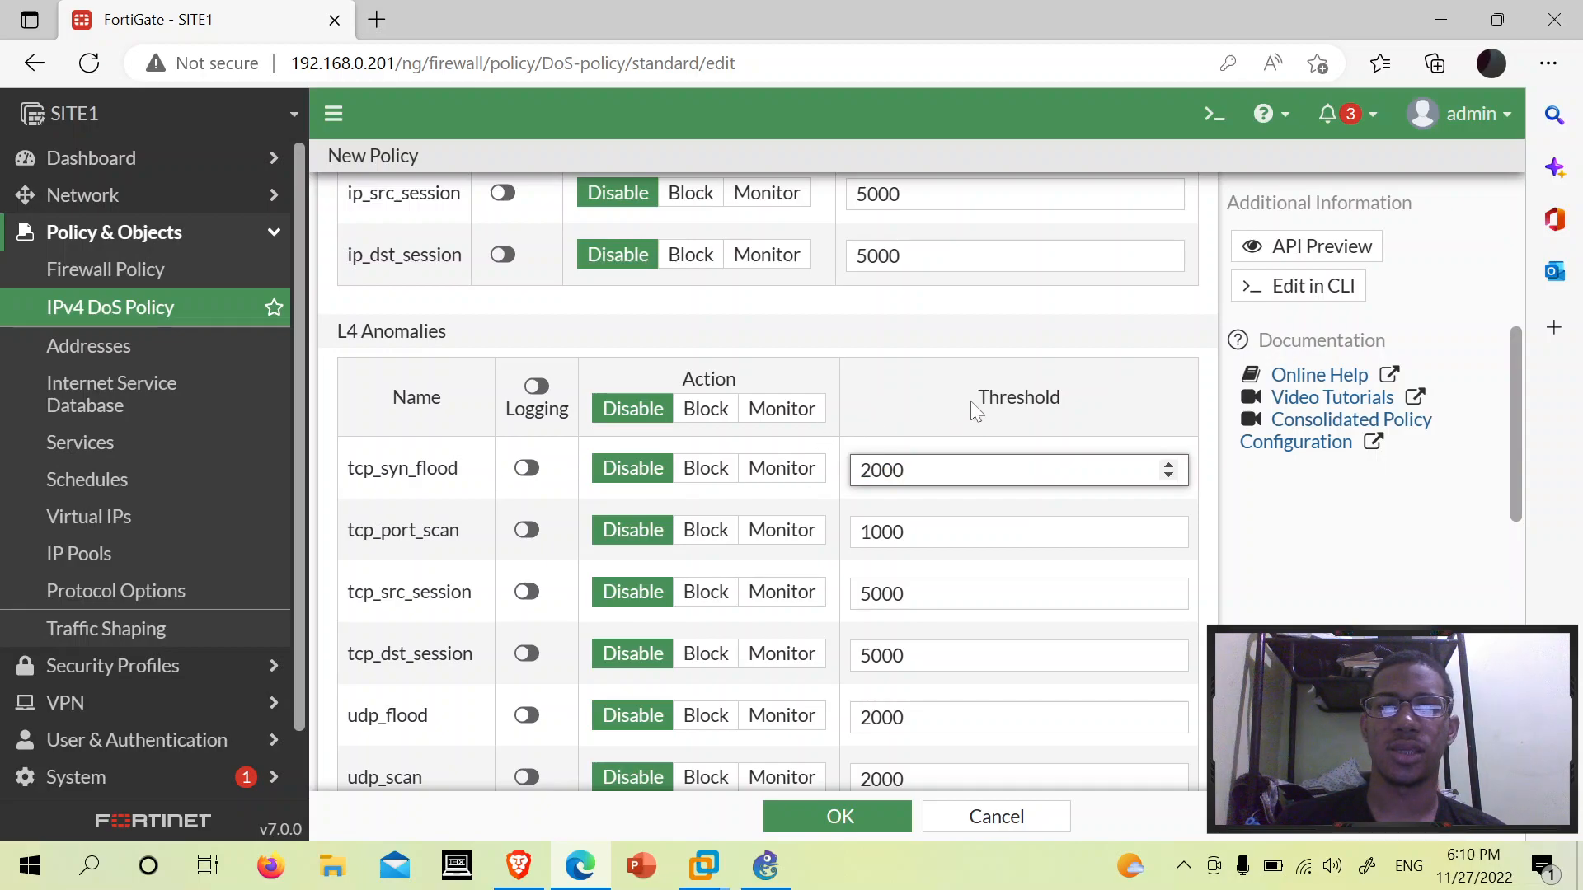
pyautogui.moveTo(970, 403); pyautogui.dragTo(1111, 394)
pyautogui.moveTo(858, 471); pyautogui.dragTo(905, 470)
pyautogui.click(911, 470)
pyautogui.click(903, 470)
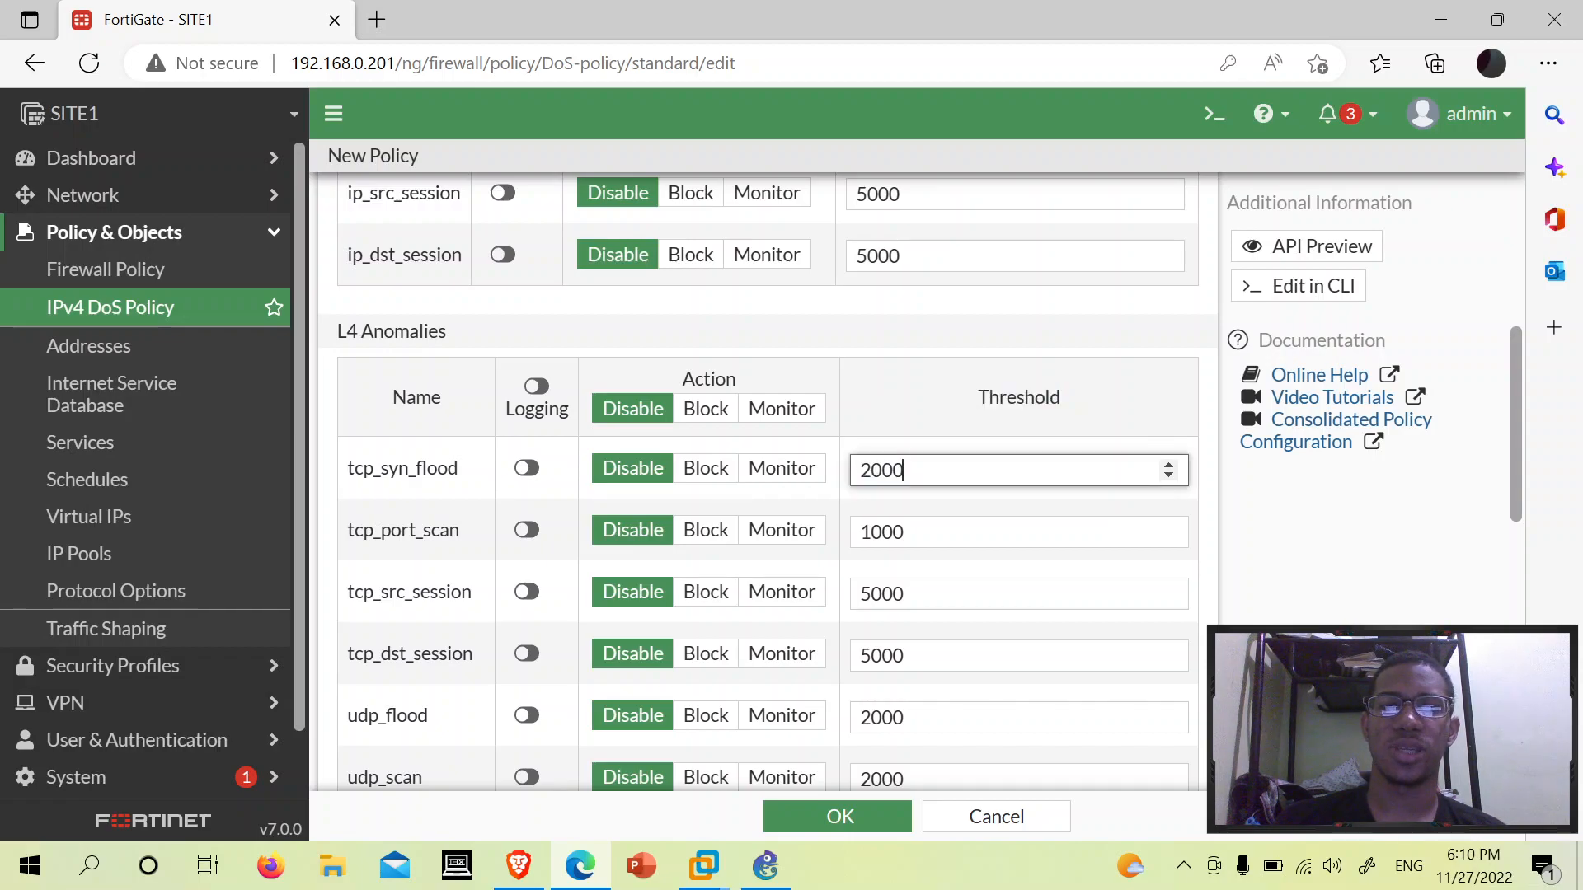
pyautogui.moveTo(381, 468); pyautogui.dragTo(417, 488)
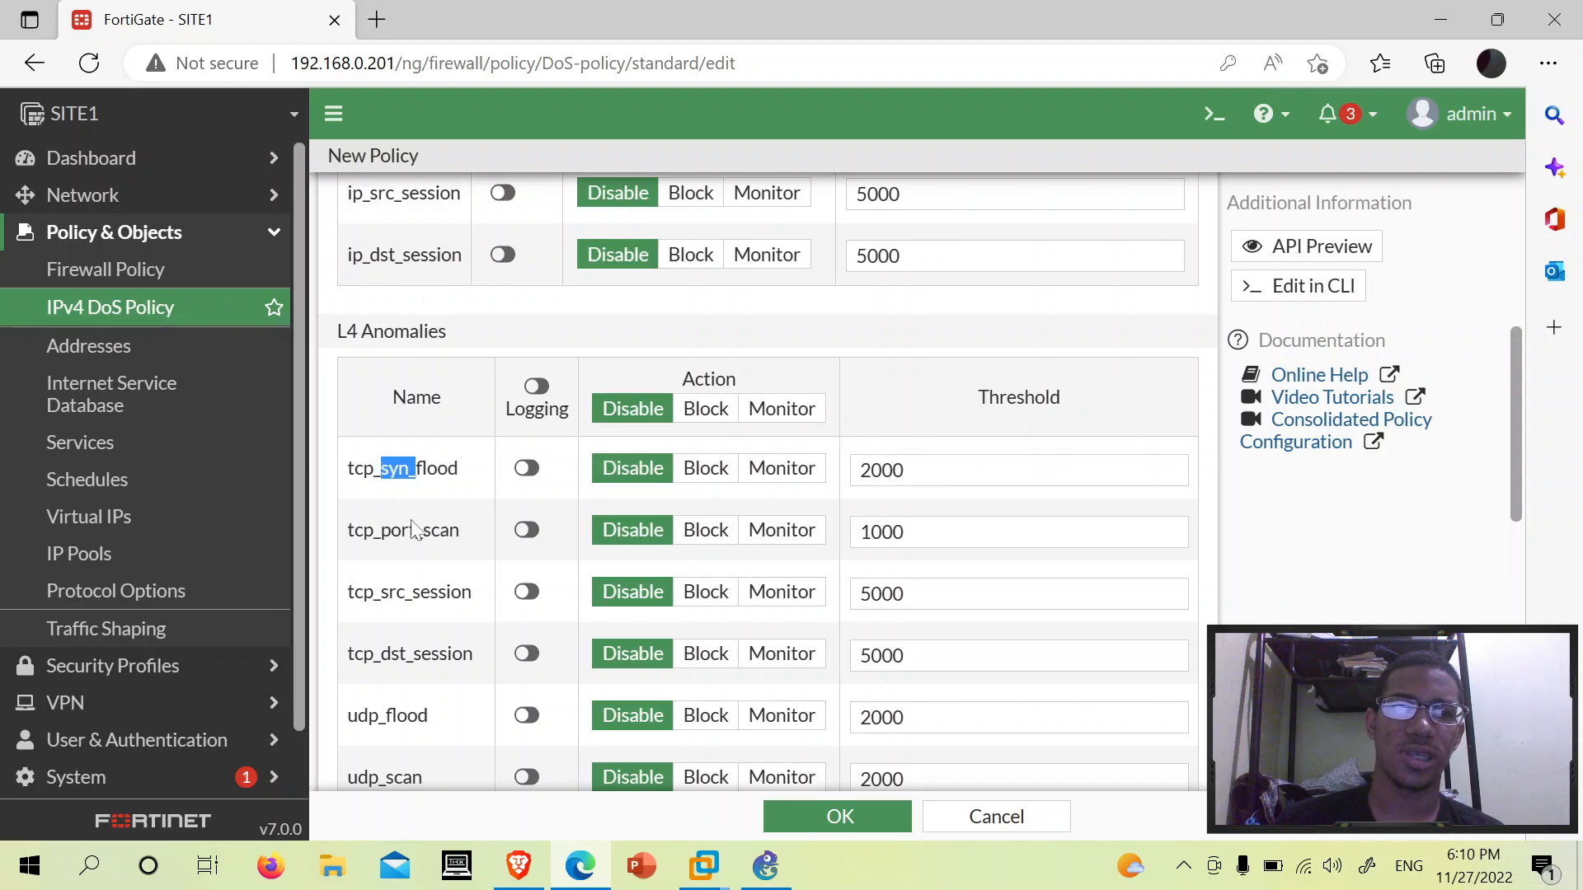
pyautogui.scroll(-1, 956, 350)
pyautogui.scroll(1, 956, 349)
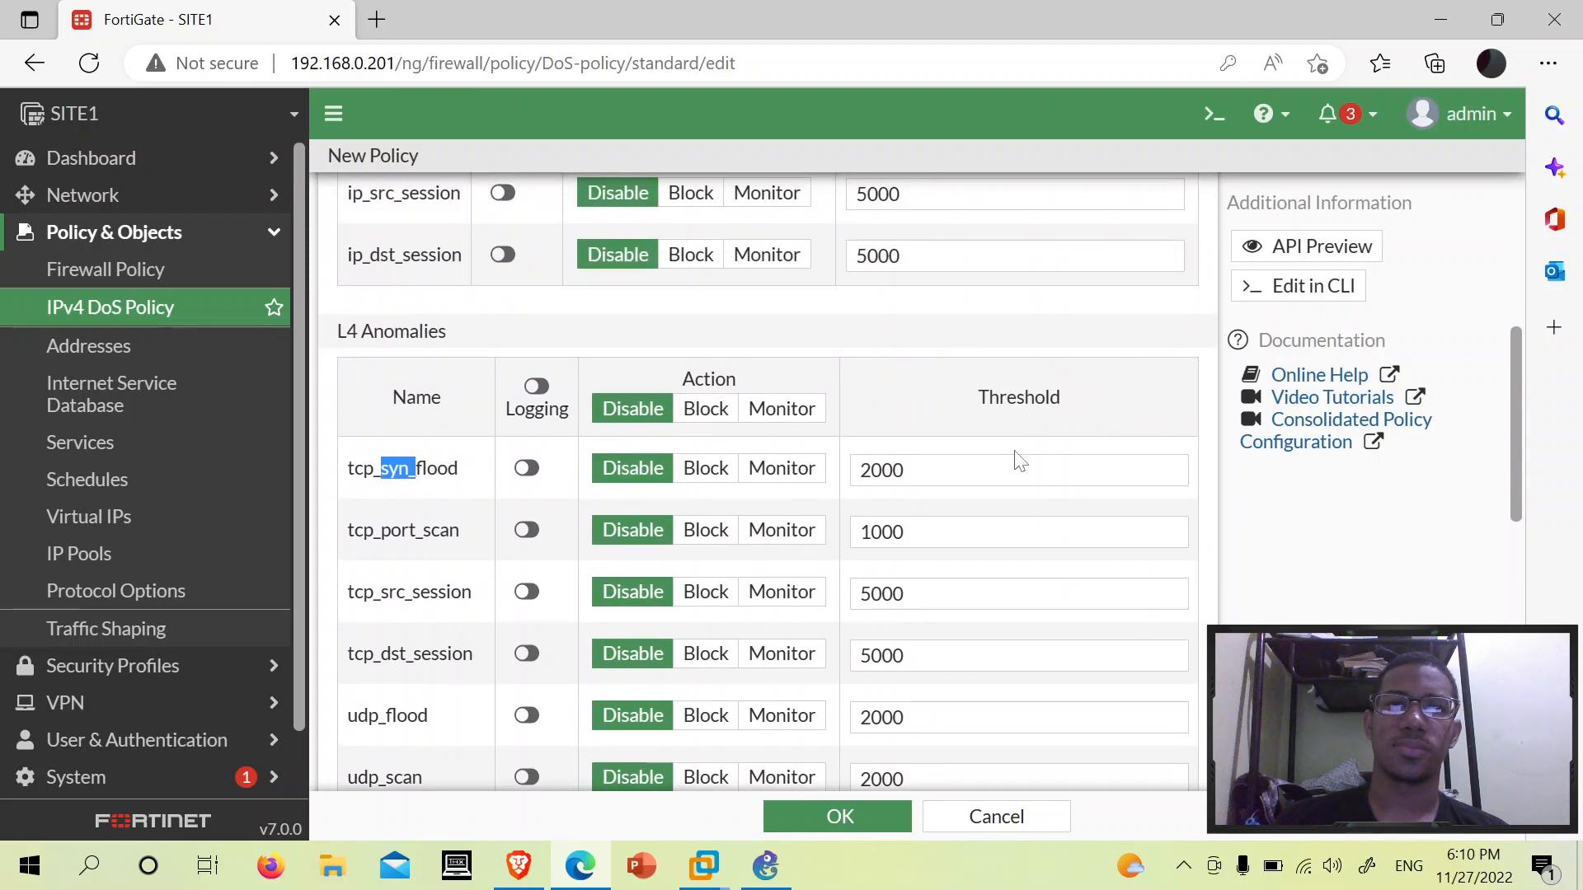
pyautogui.moveTo(906, 470); pyautogui.dragTo(803, 487)
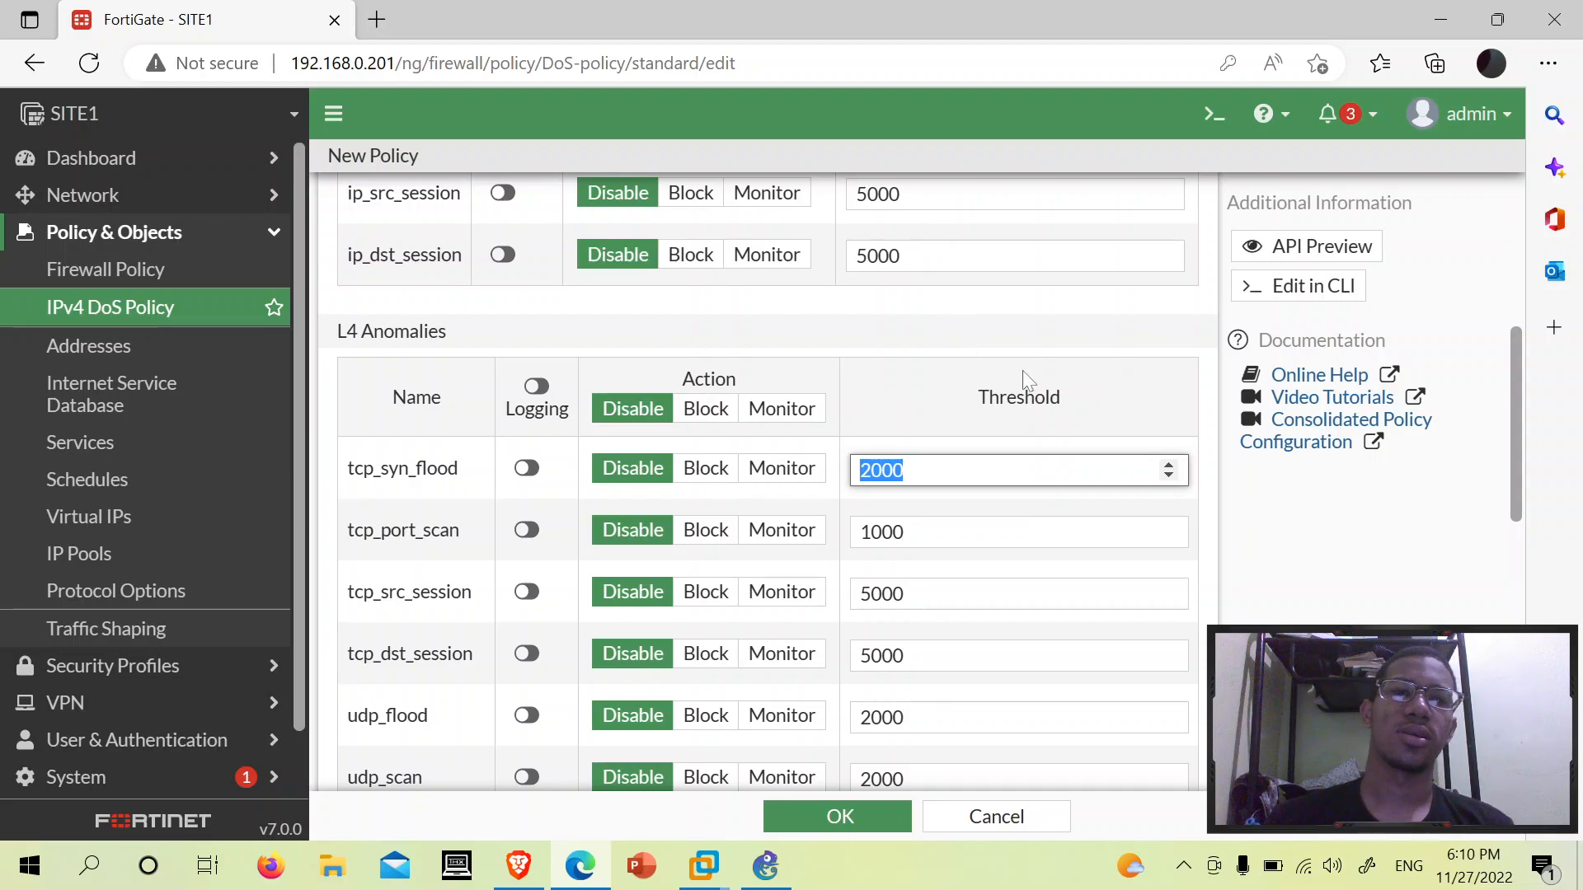
pyautogui.moveTo(906, 532); pyautogui.dragTo(871, 532)
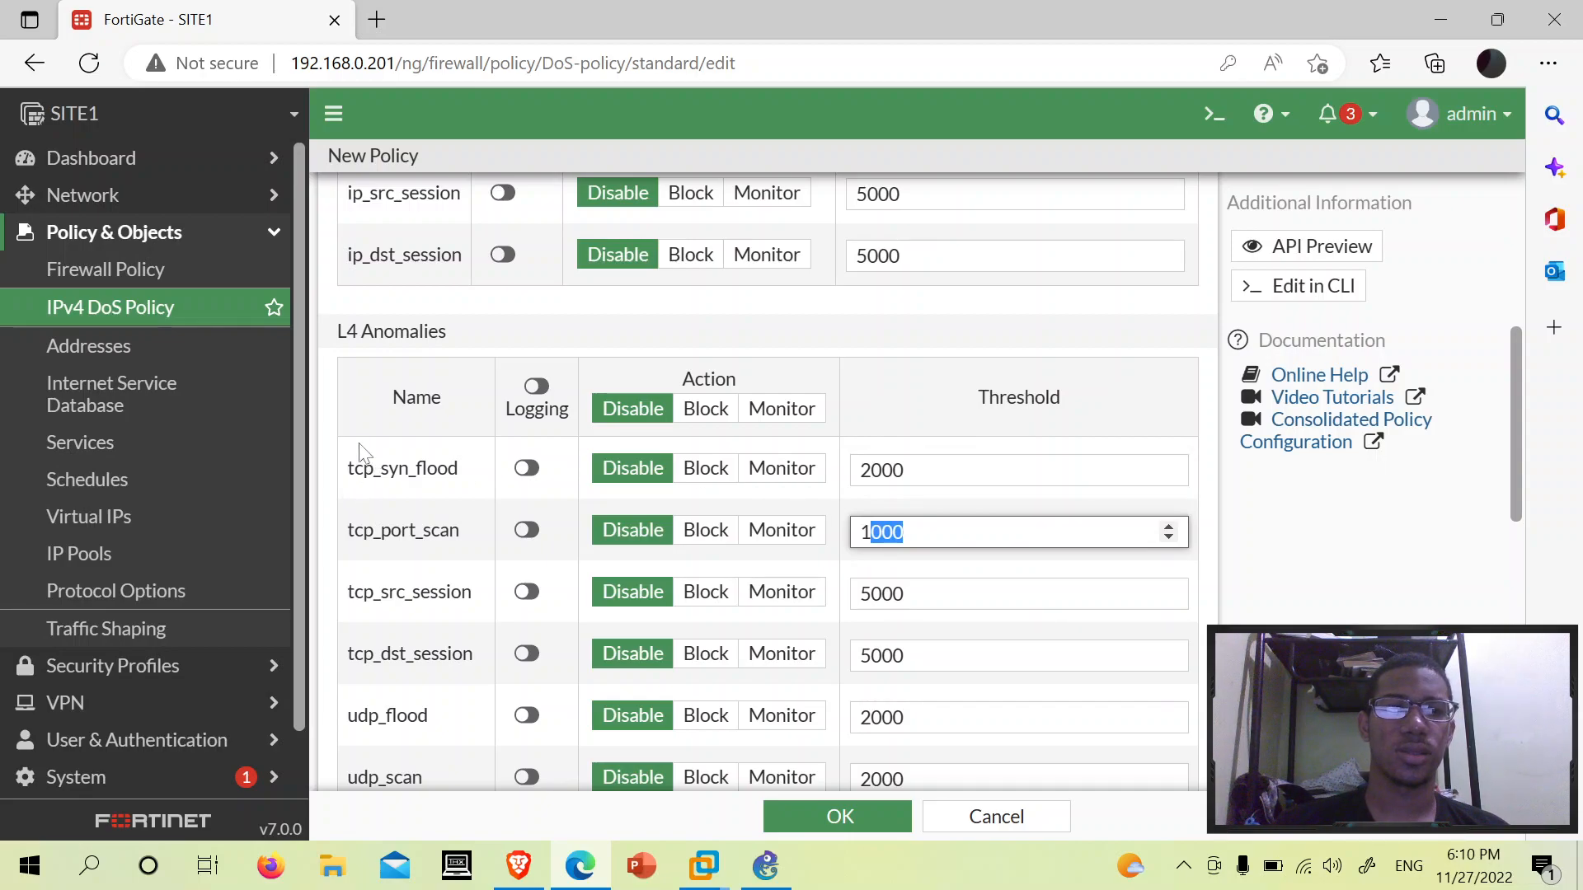
pyautogui.moveTo(347, 532)
pyautogui.mouseDown()
pyautogui.moveTo(453, 532)
pyautogui.moveTo(347, 523)
pyautogui.mouseUp()
pyautogui.click(473, 540)
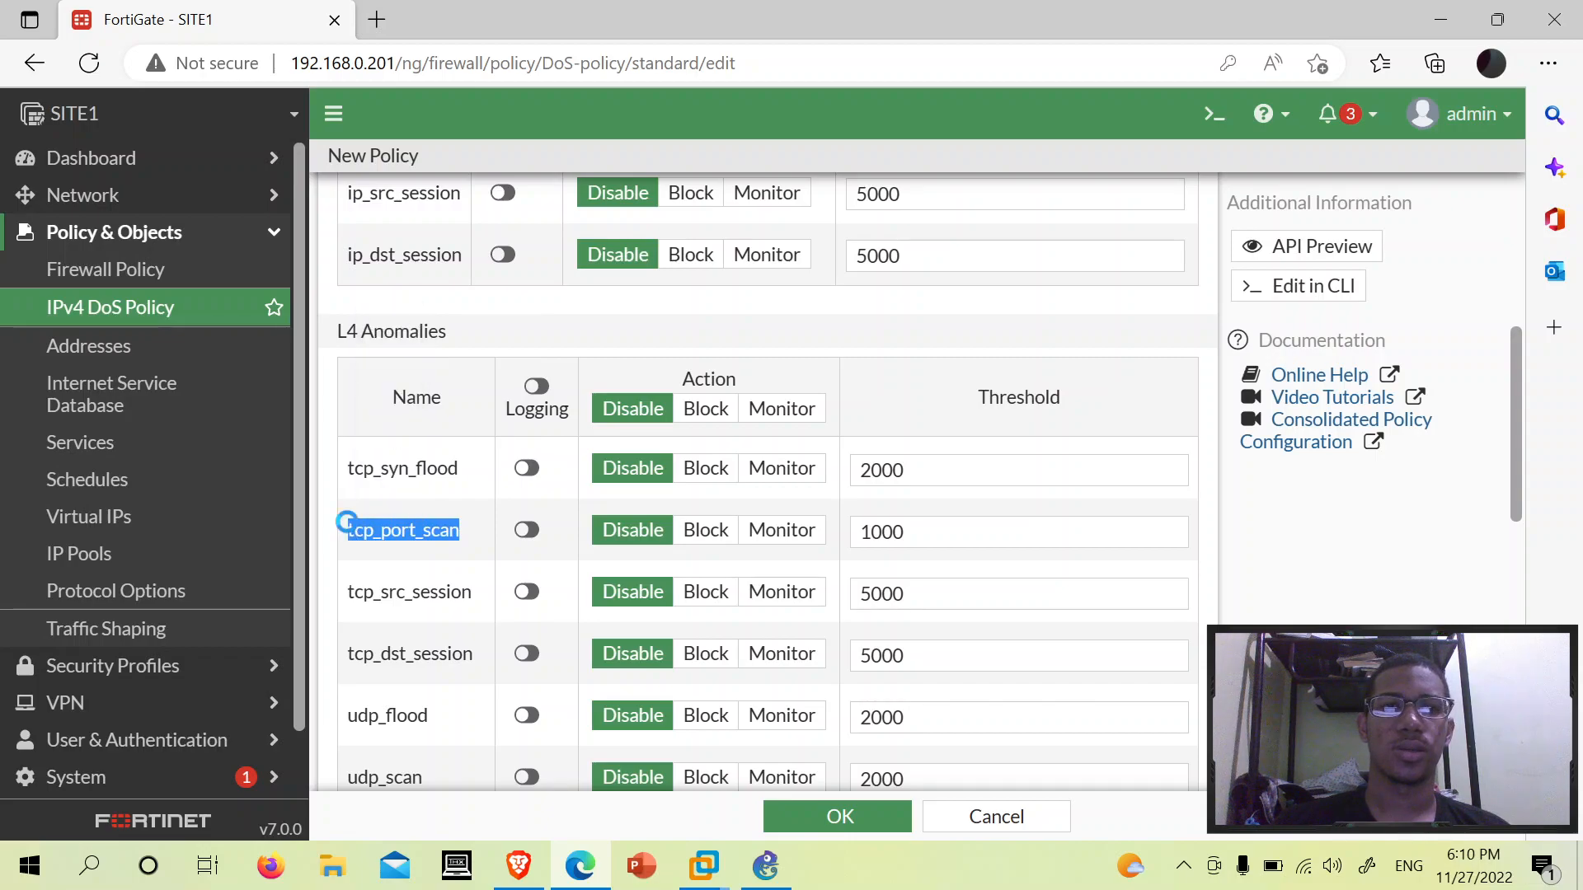
# - Change the tcp_port_scan threshold from 1000 to 1, leaving it on Disable
pyautogui.scroll(-2, 1168, 408)
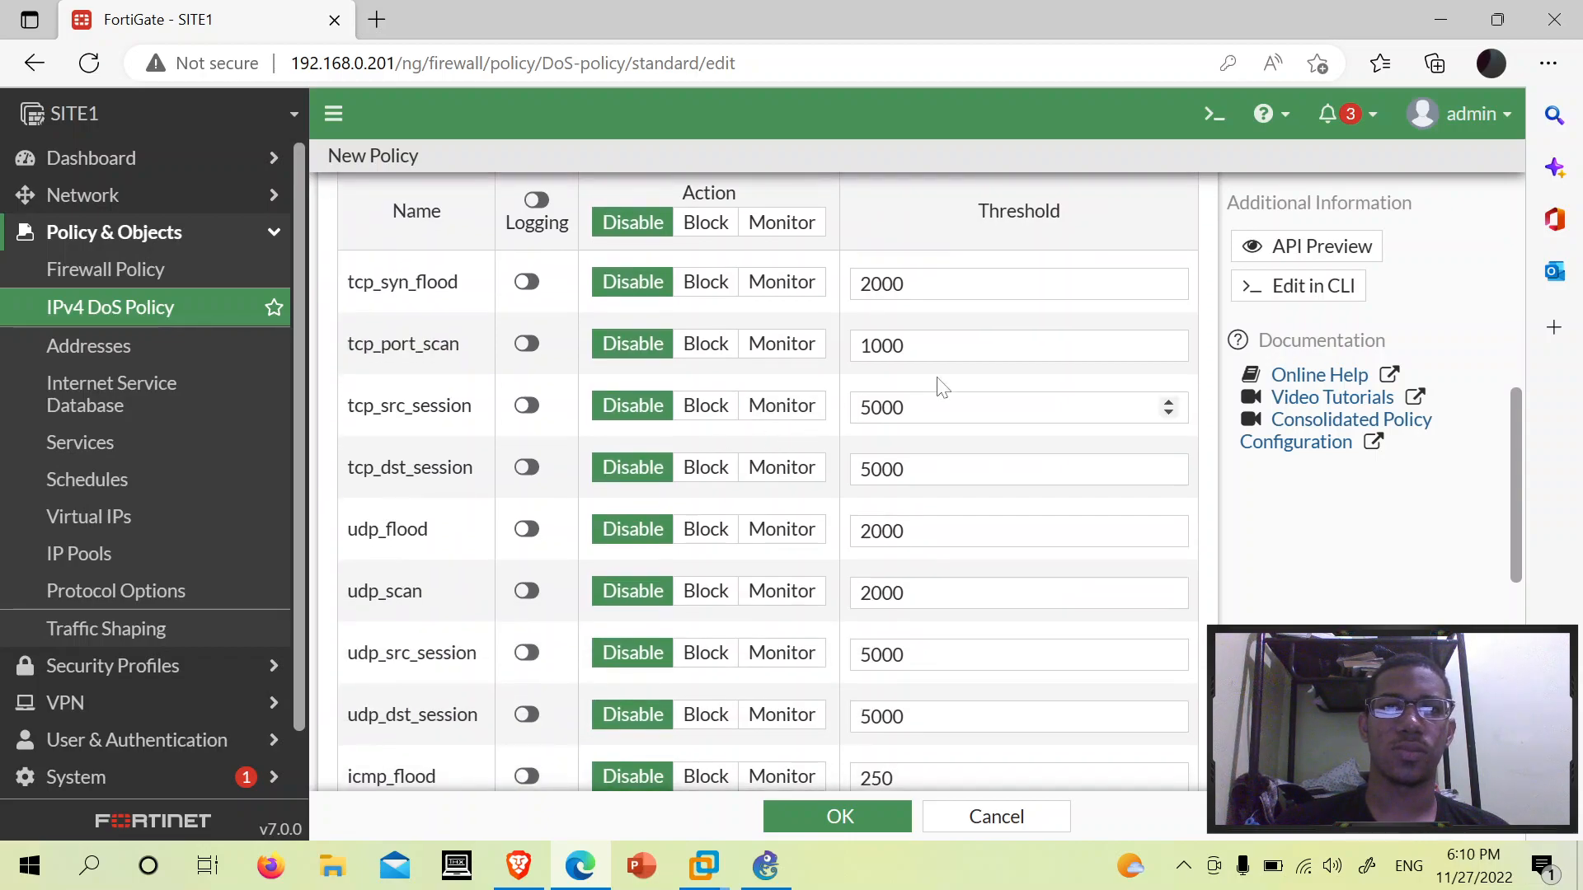
pyautogui.doubleClick(971, 346)
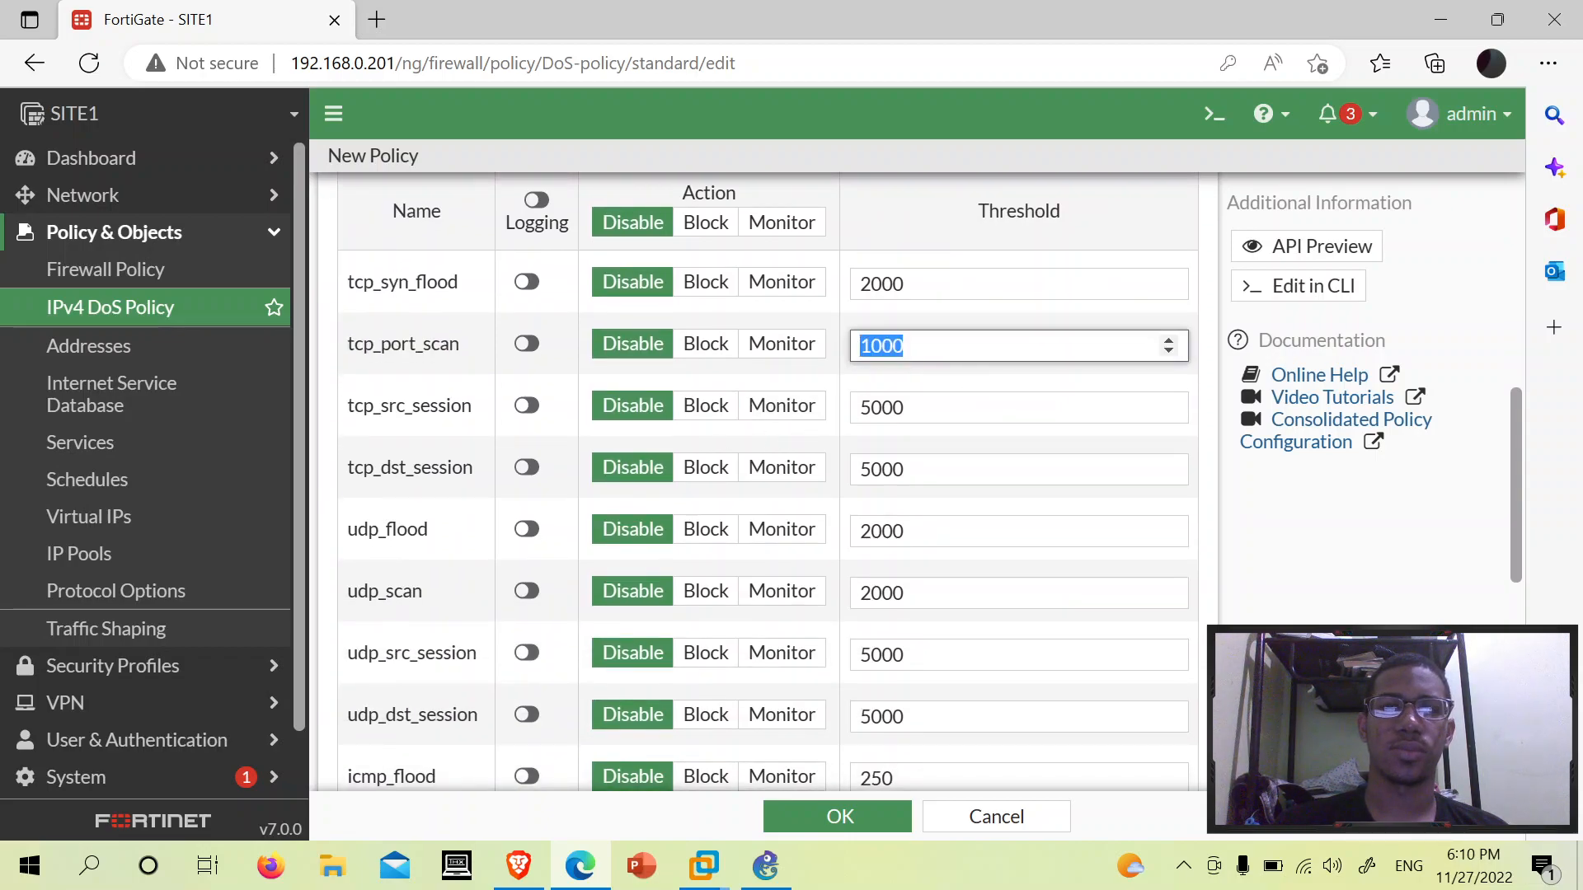
pyautogui.click(971, 346)
pyautogui.press('BackSpace')
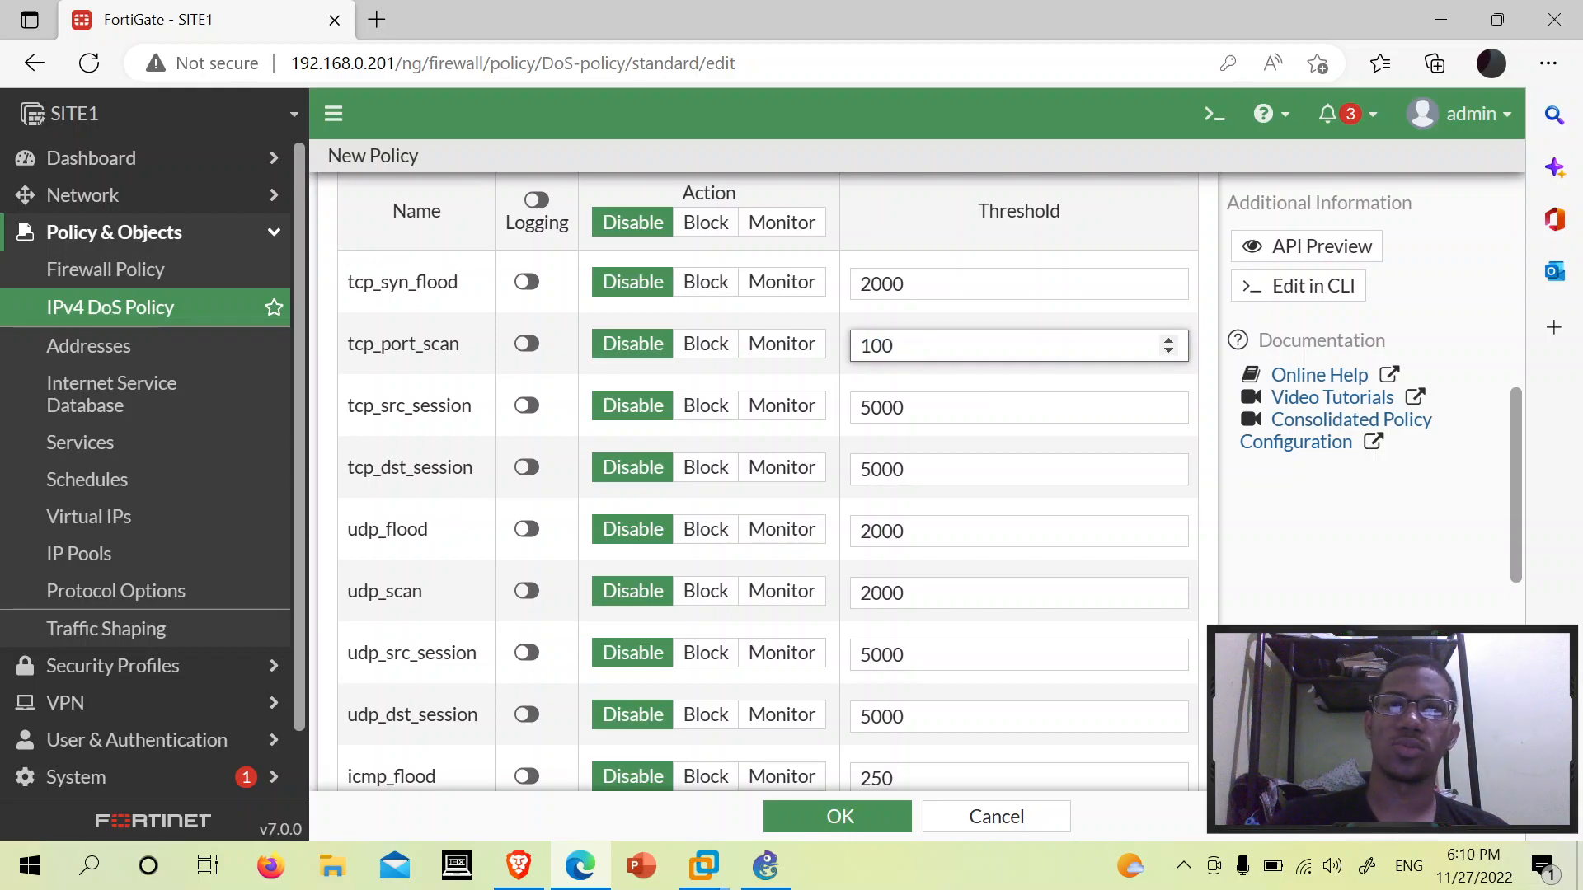
pyautogui.press('BackSpace')
pyautogui.press('BackSpace')
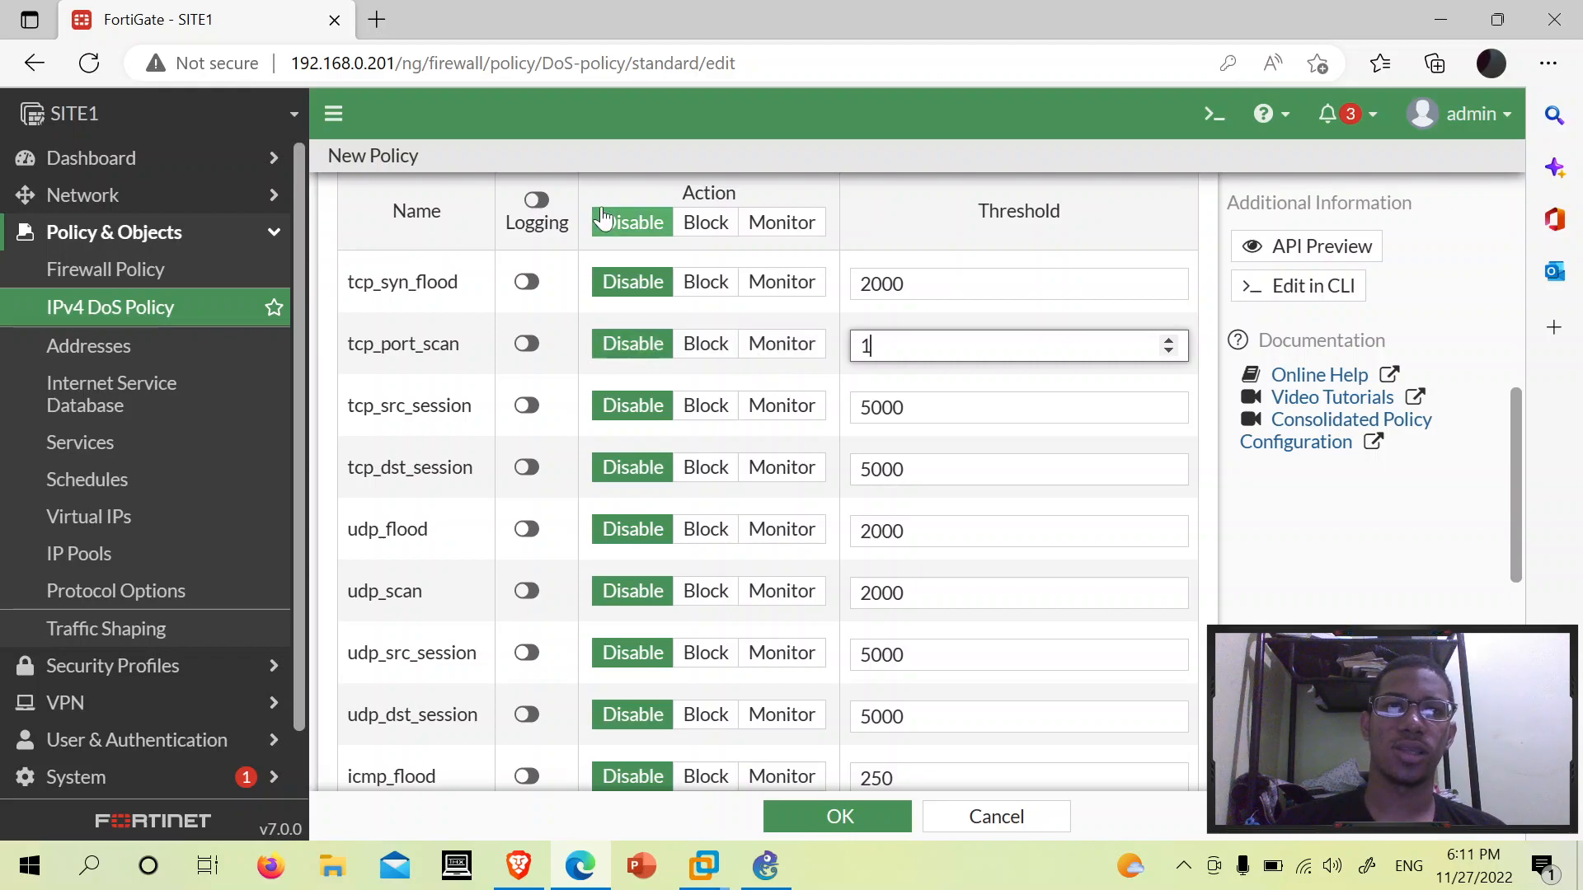
pyautogui.scroll(2, 664, 363)
pyautogui.scroll(-1, 665, 359)
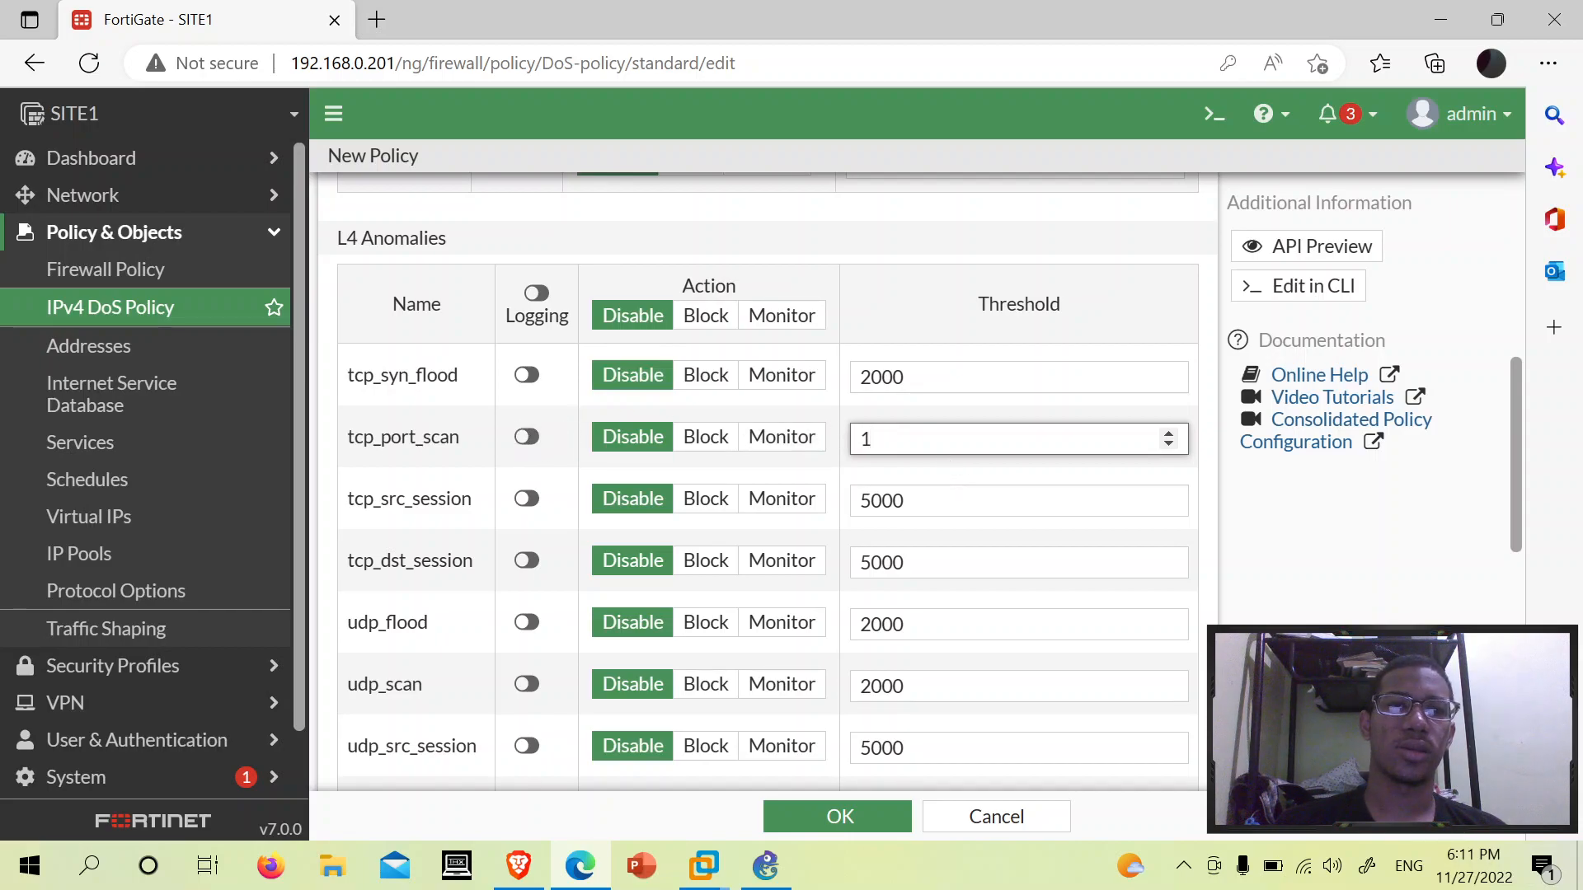
pyautogui.scroll(2, 484, 502)
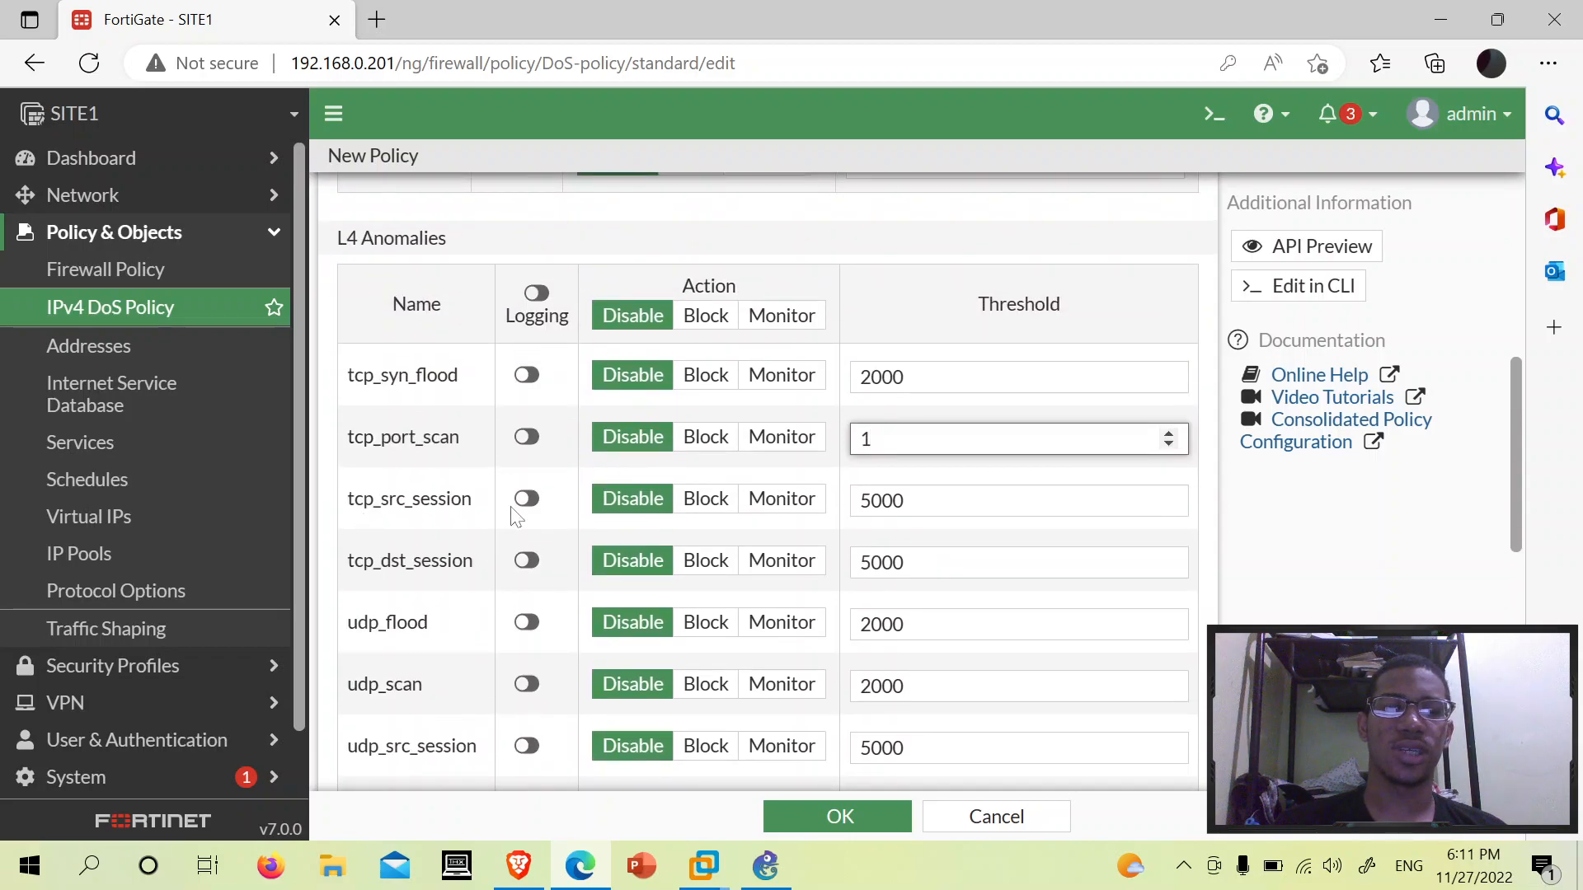
pyautogui.scroll(-3, 511, 515)
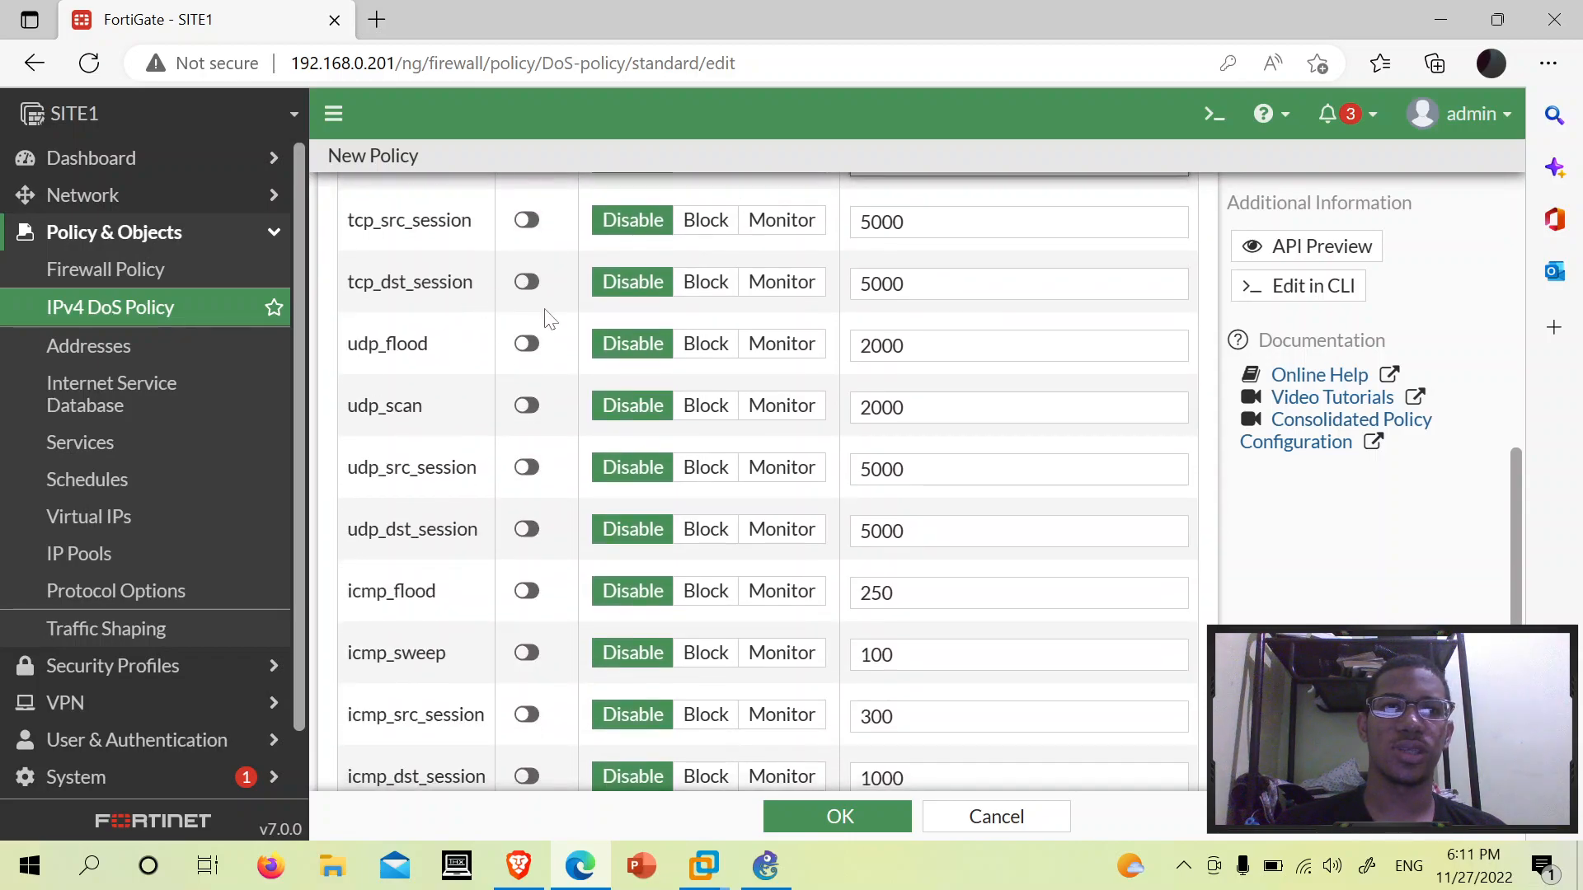
pyautogui.scroll(-4, 537, 336)
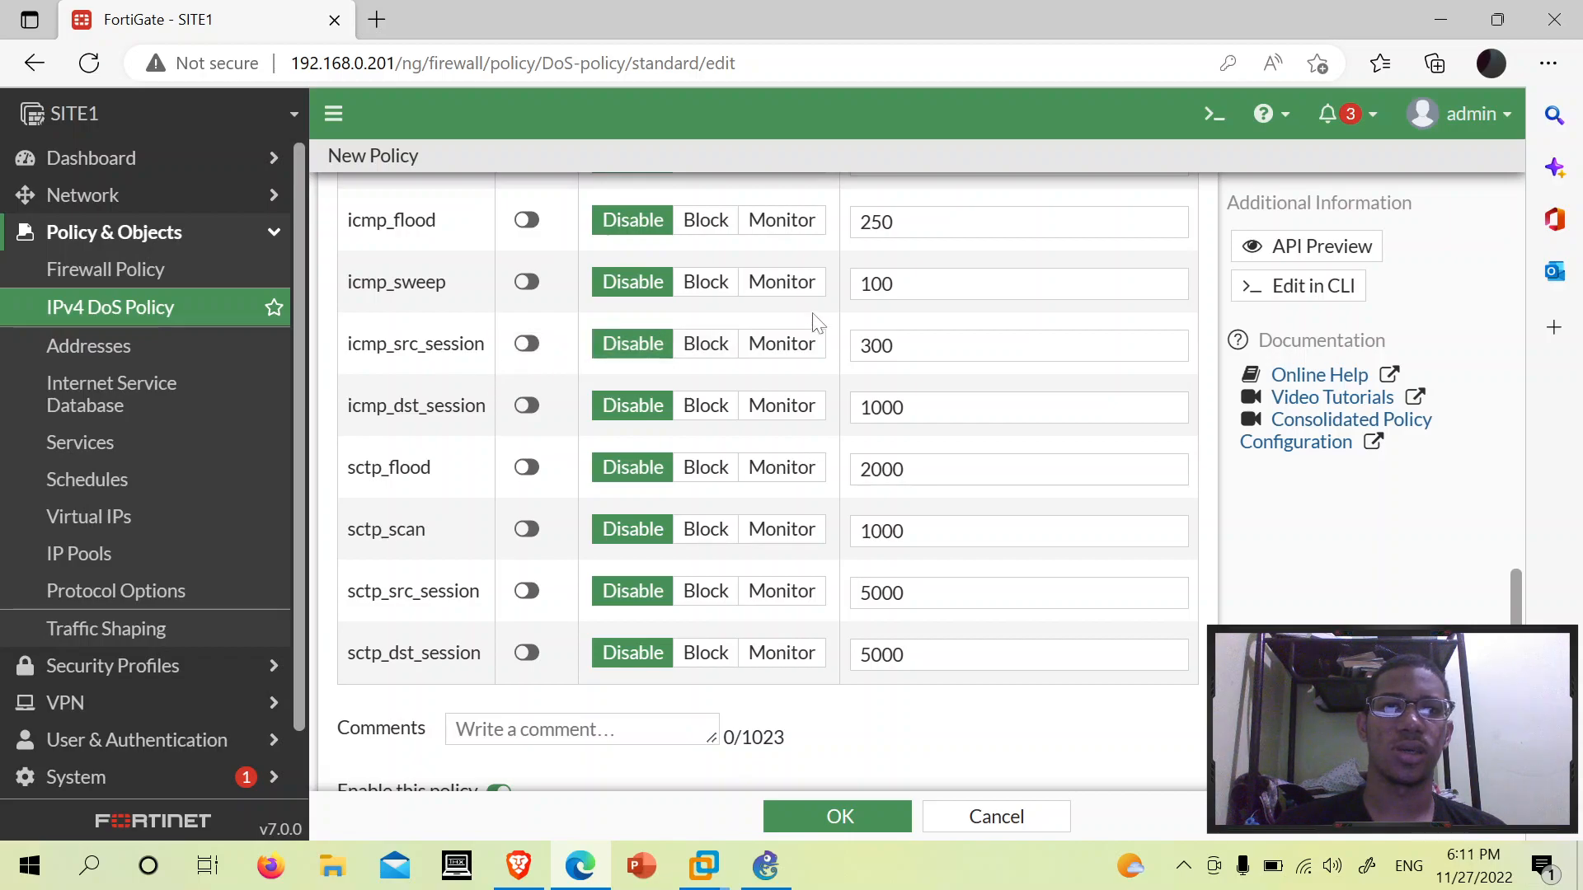
pyautogui.scroll(2, 953, 388)
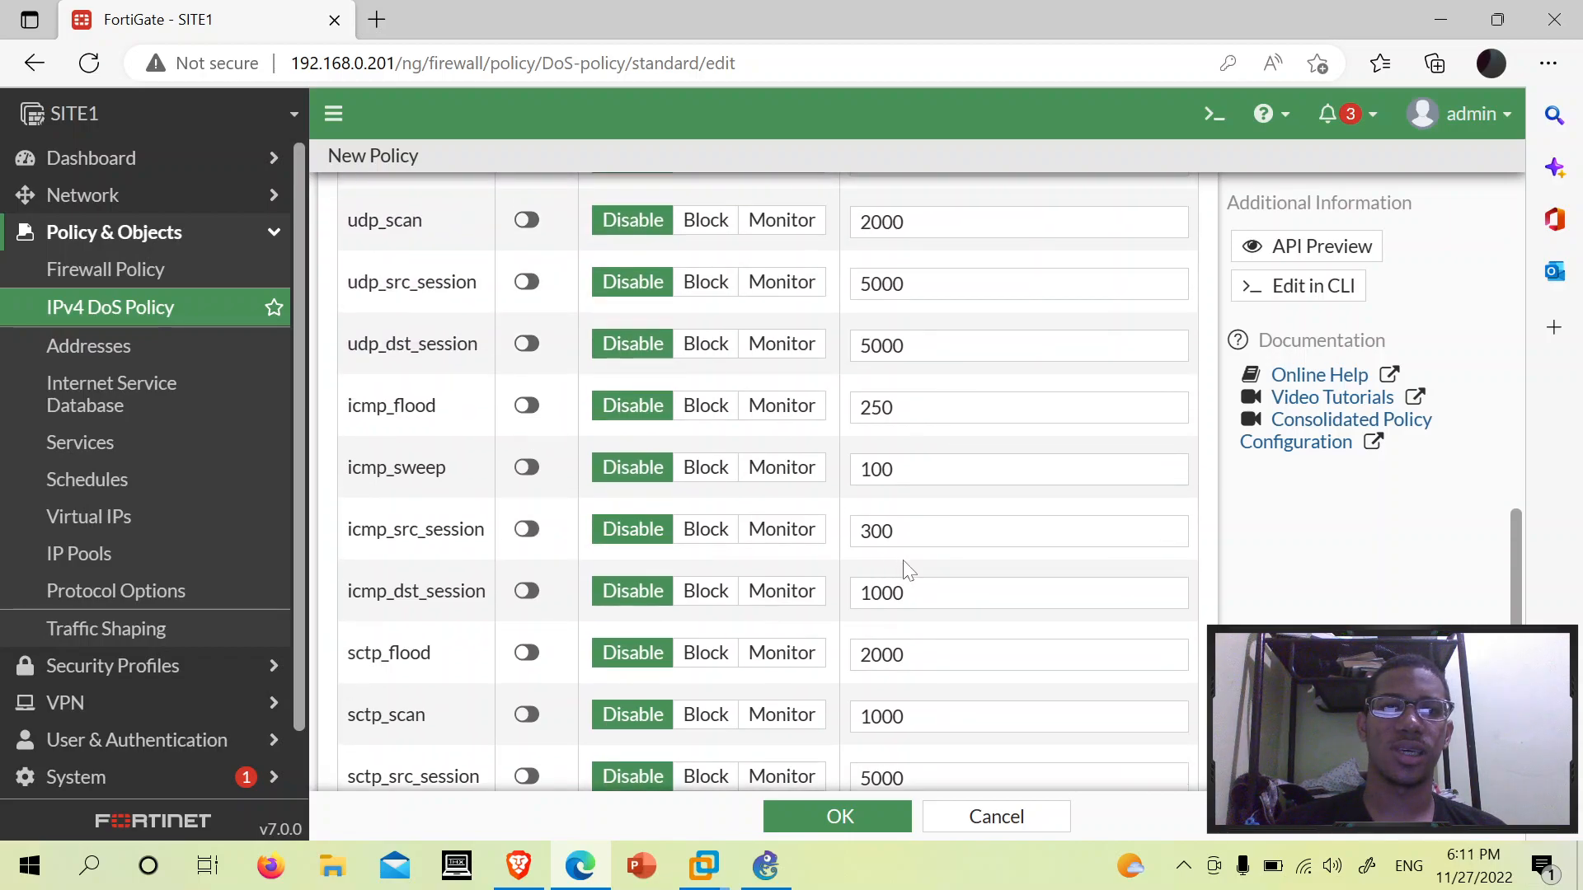
pyautogui.scroll(-1, 906, 569)
pyautogui.click(894, 437)
pyautogui.moveTo(895, 437); pyautogui.dragTo(835, 457)
pyautogui.click(987, 409)
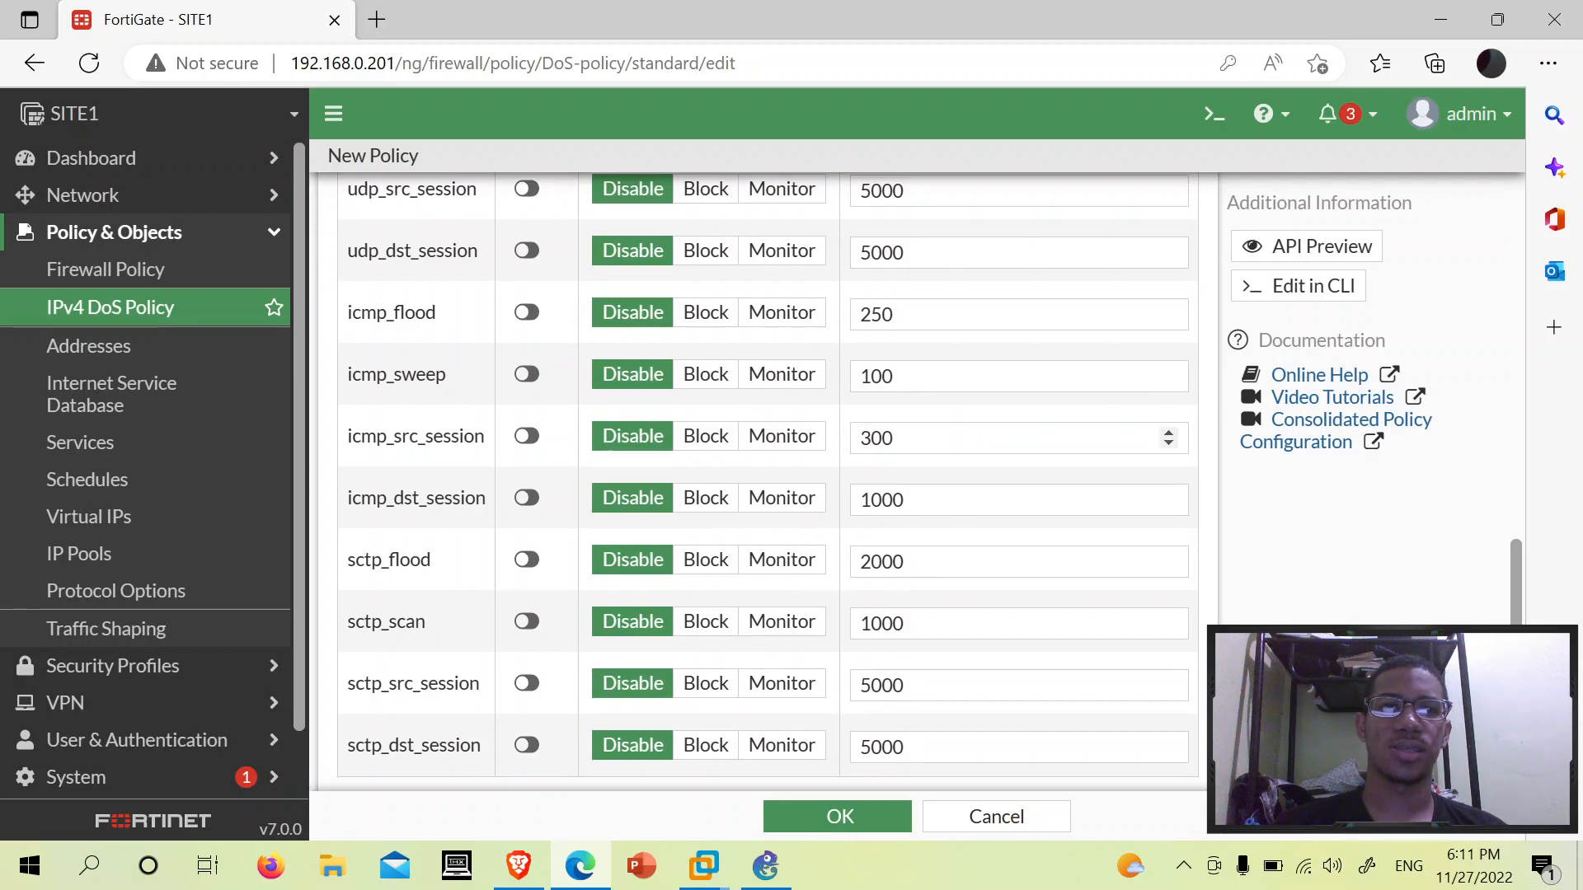
pyautogui.moveTo(915, 438); pyautogui.dragTo(854, 439)
pyautogui.click(907, 438)
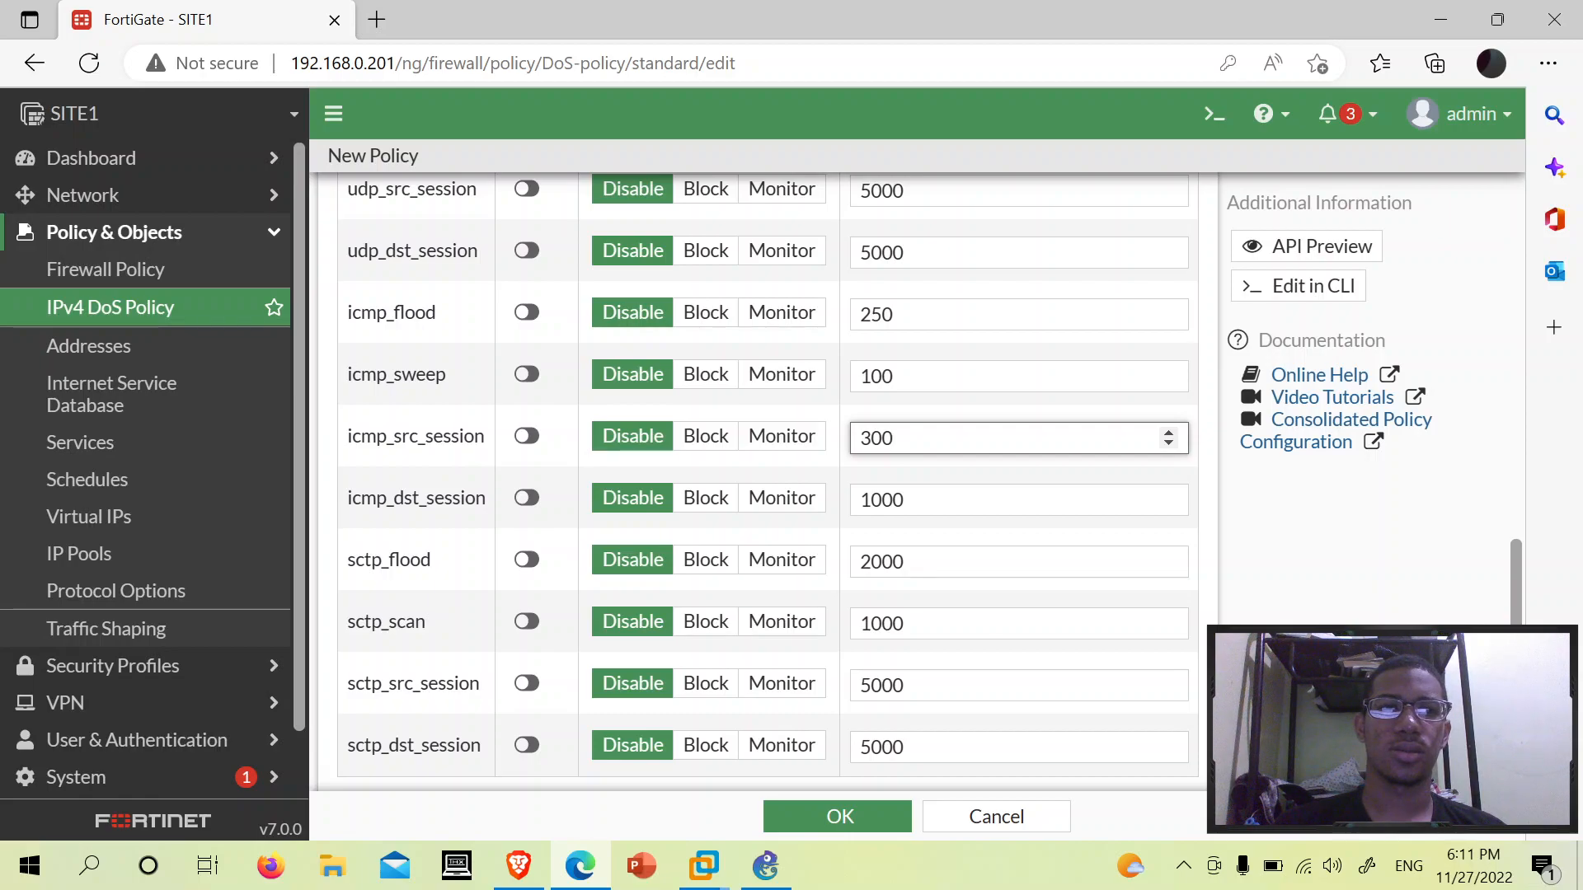
# - Set the icmp_src_session anomaly action to Monitor, keeping its 300 threshold
pyautogui.doubleClick(458, 437)
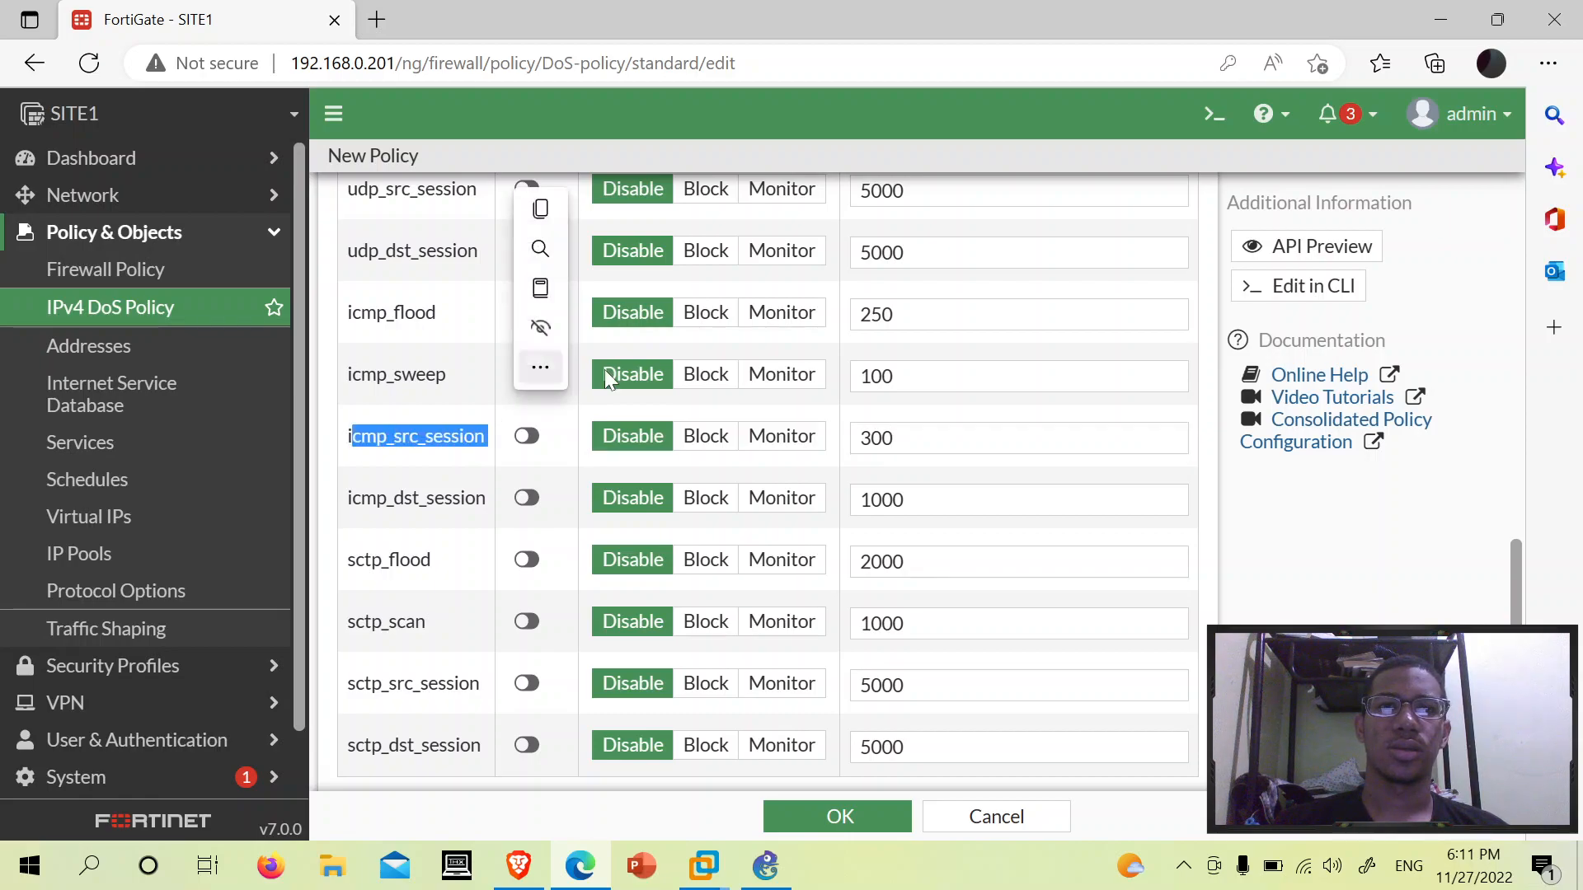
pyautogui.click(995, 437)
pyautogui.hotkey('ctrl', 'a')
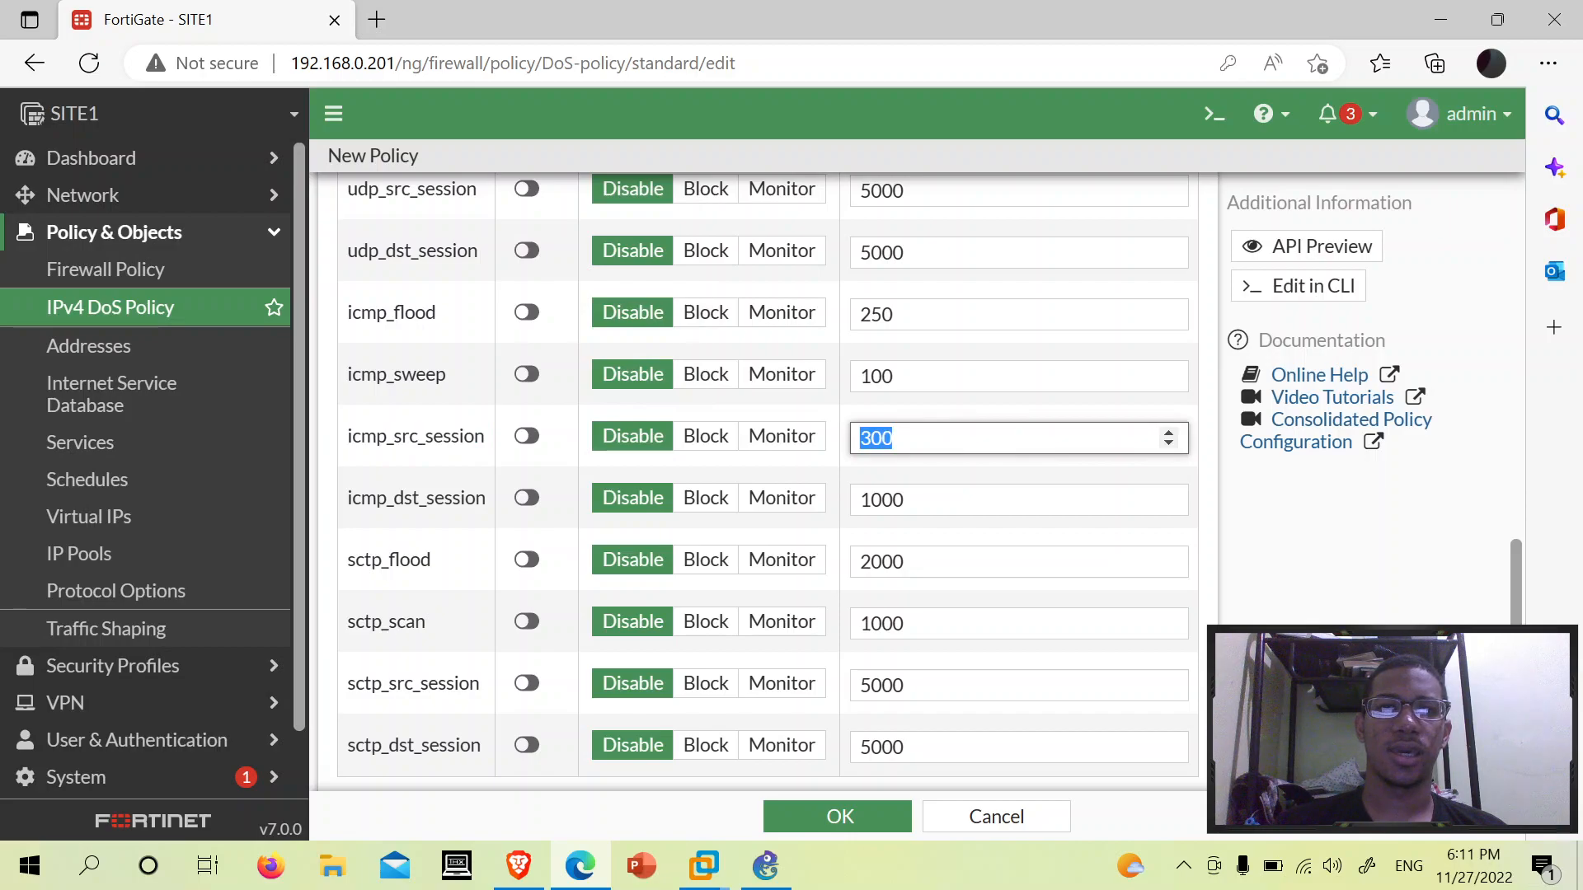
pyautogui.click(707, 443)
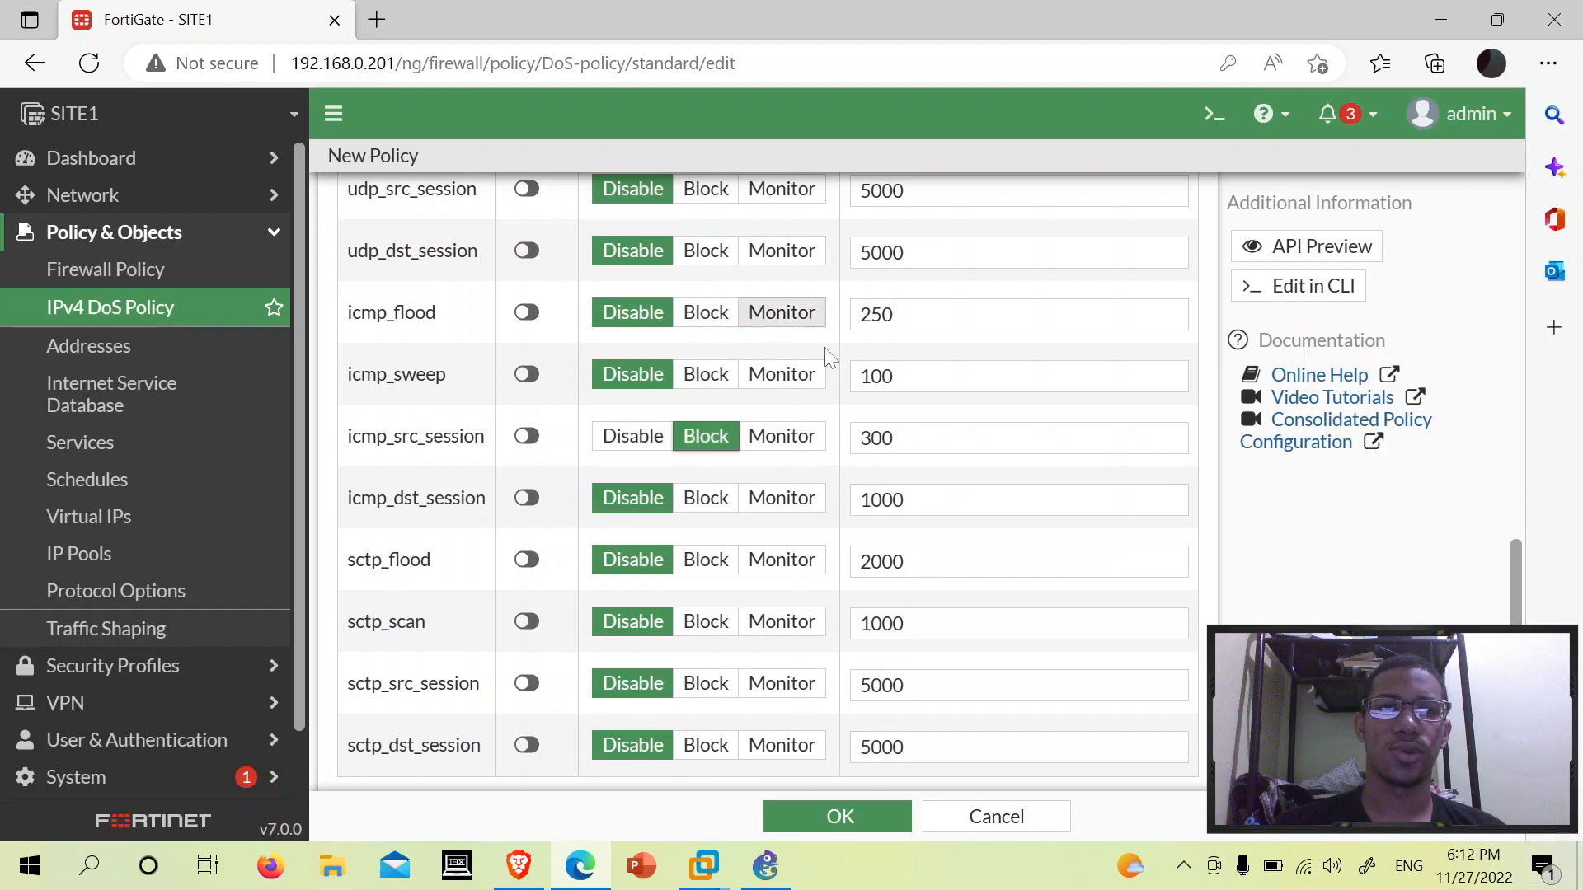
pyautogui.click(764, 442)
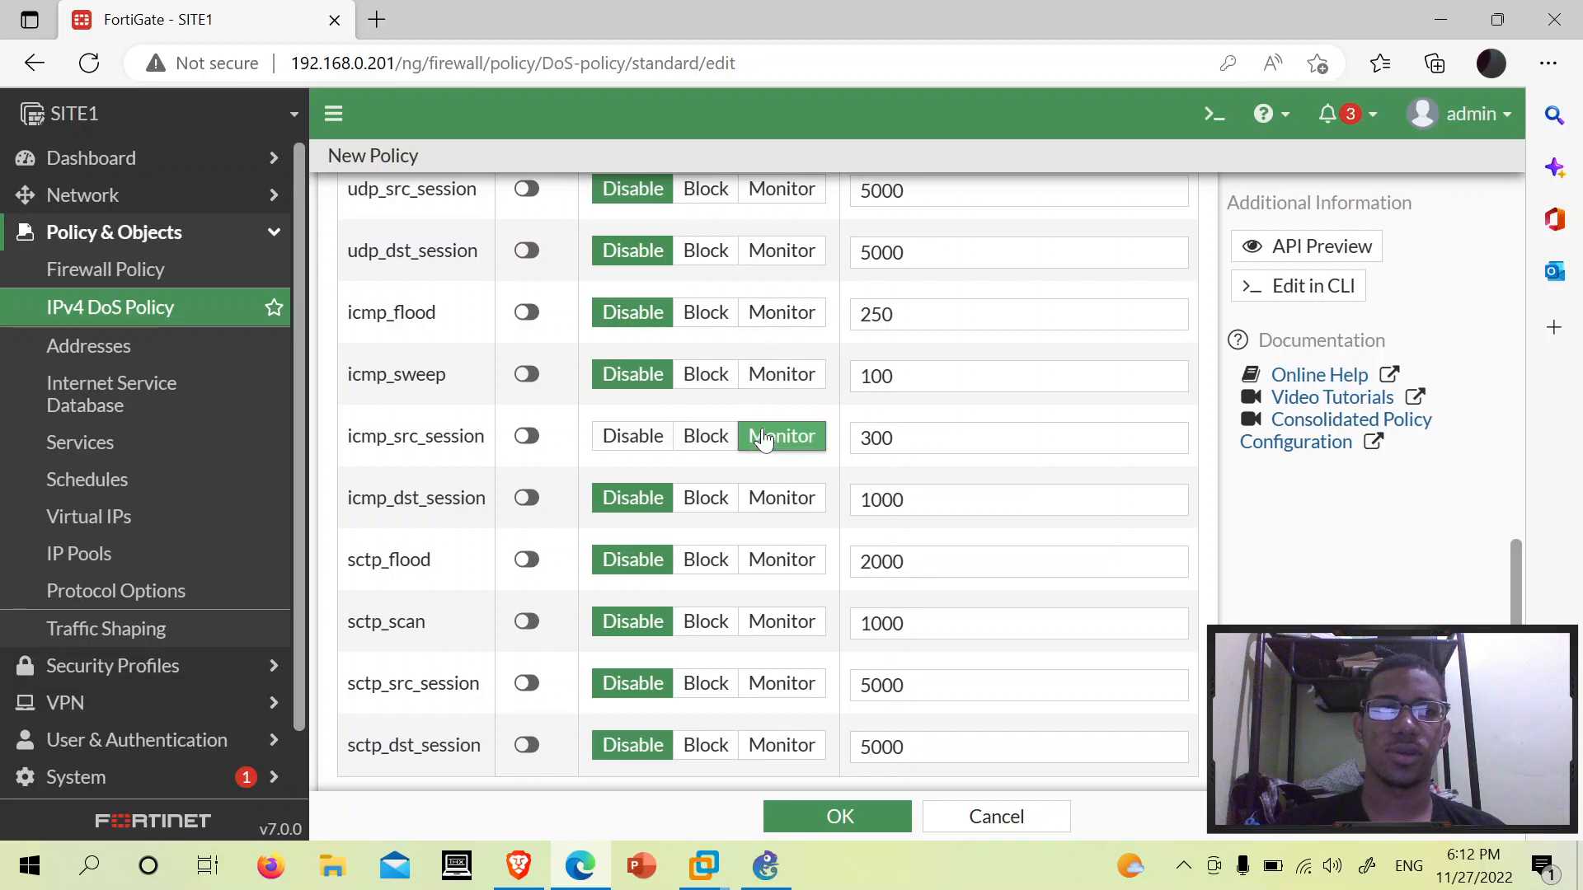
# - Review the New Policy form and cancel it without saving
pyautogui.scroll(-2, 1004, 437)
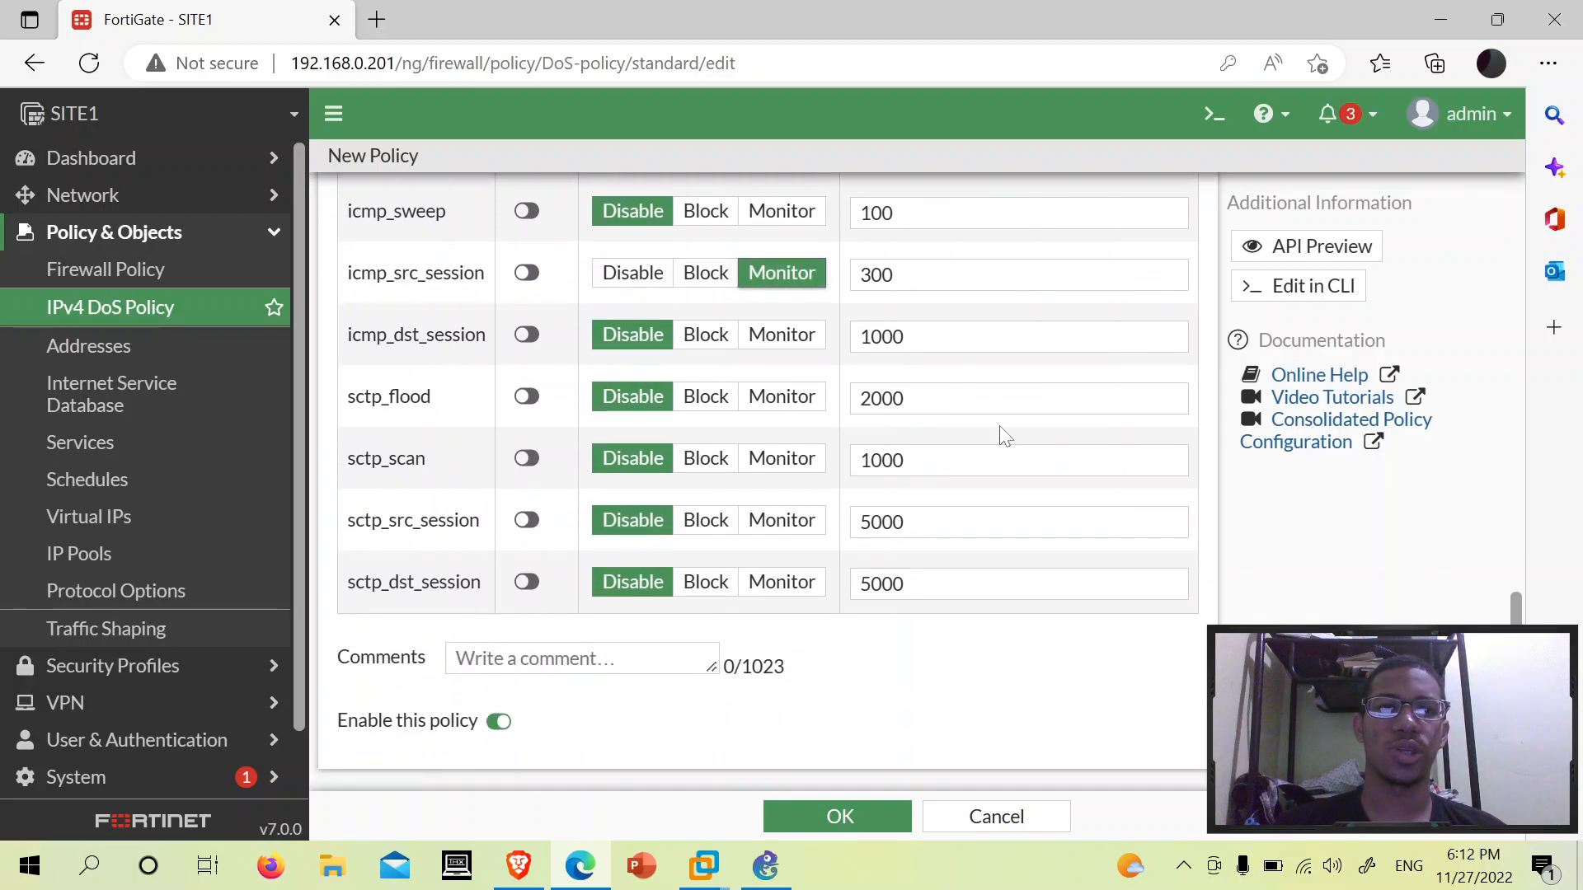
pyautogui.scroll(15, 1004, 437)
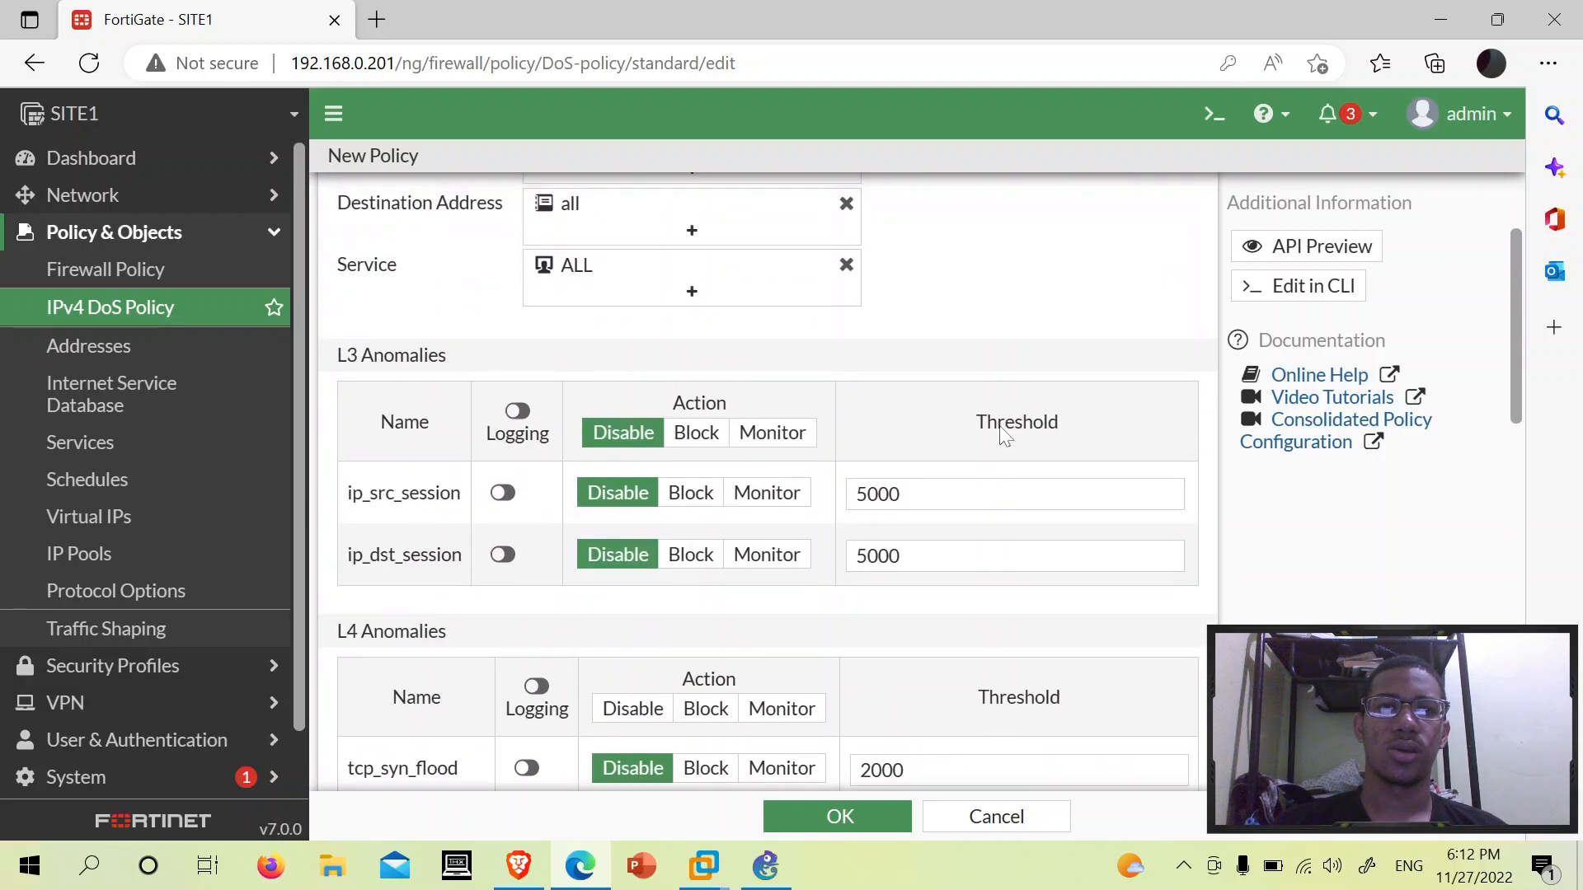
pyautogui.scroll(-15, 1004, 437)
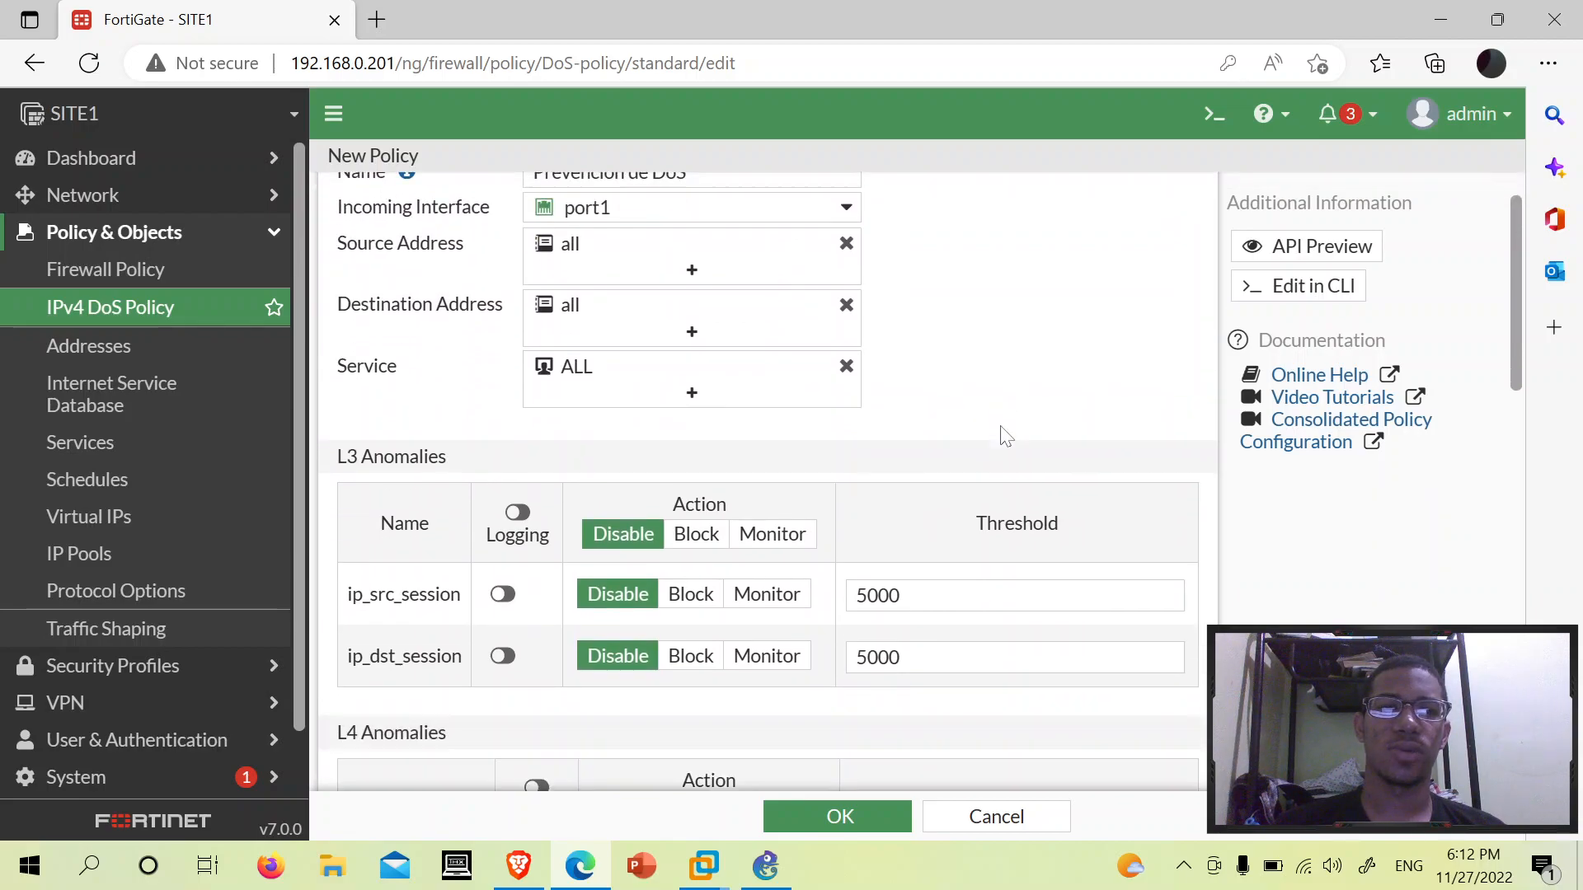
pyautogui.scroll(15, 1004, 437)
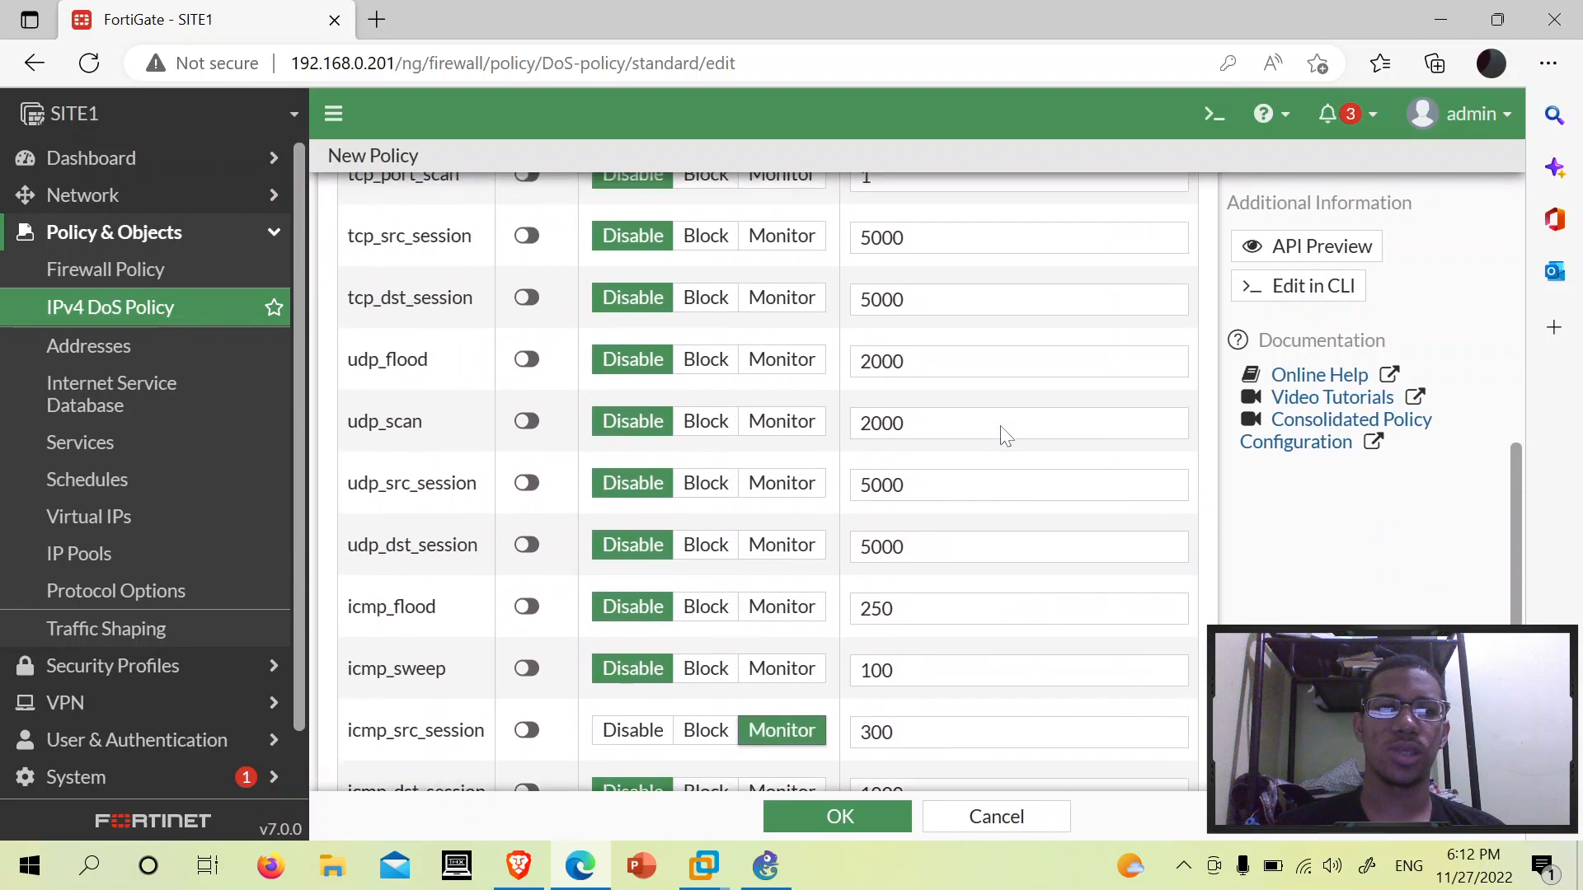
pyautogui.scroll(-3, 1025, 461)
pyautogui.scroll(-6, 1024, 462)
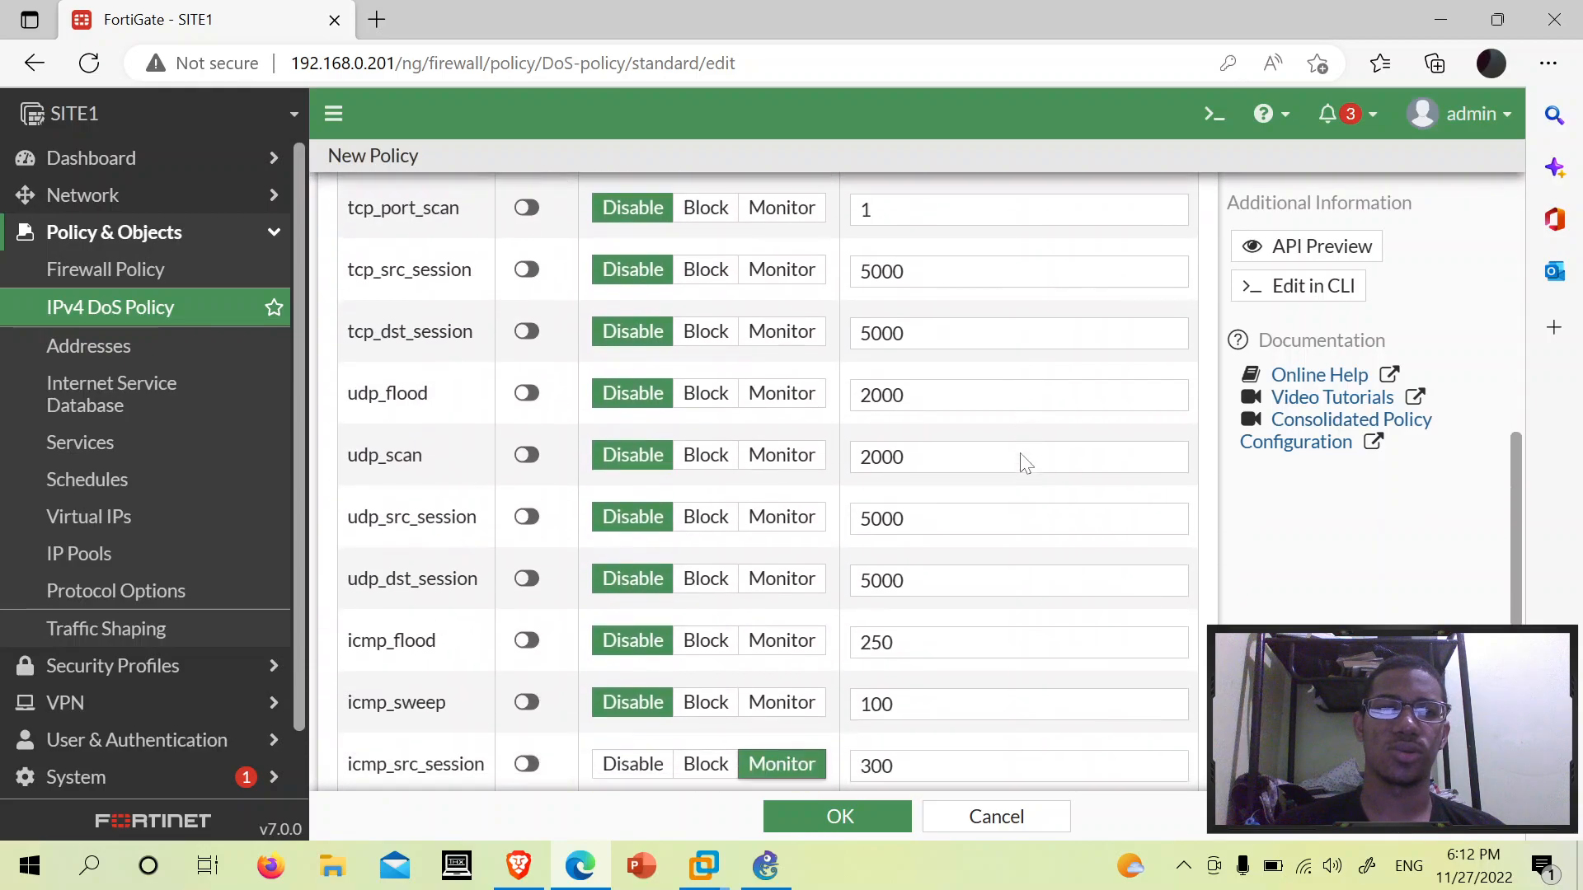
pyautogui.scroll(9, 1024, 462)
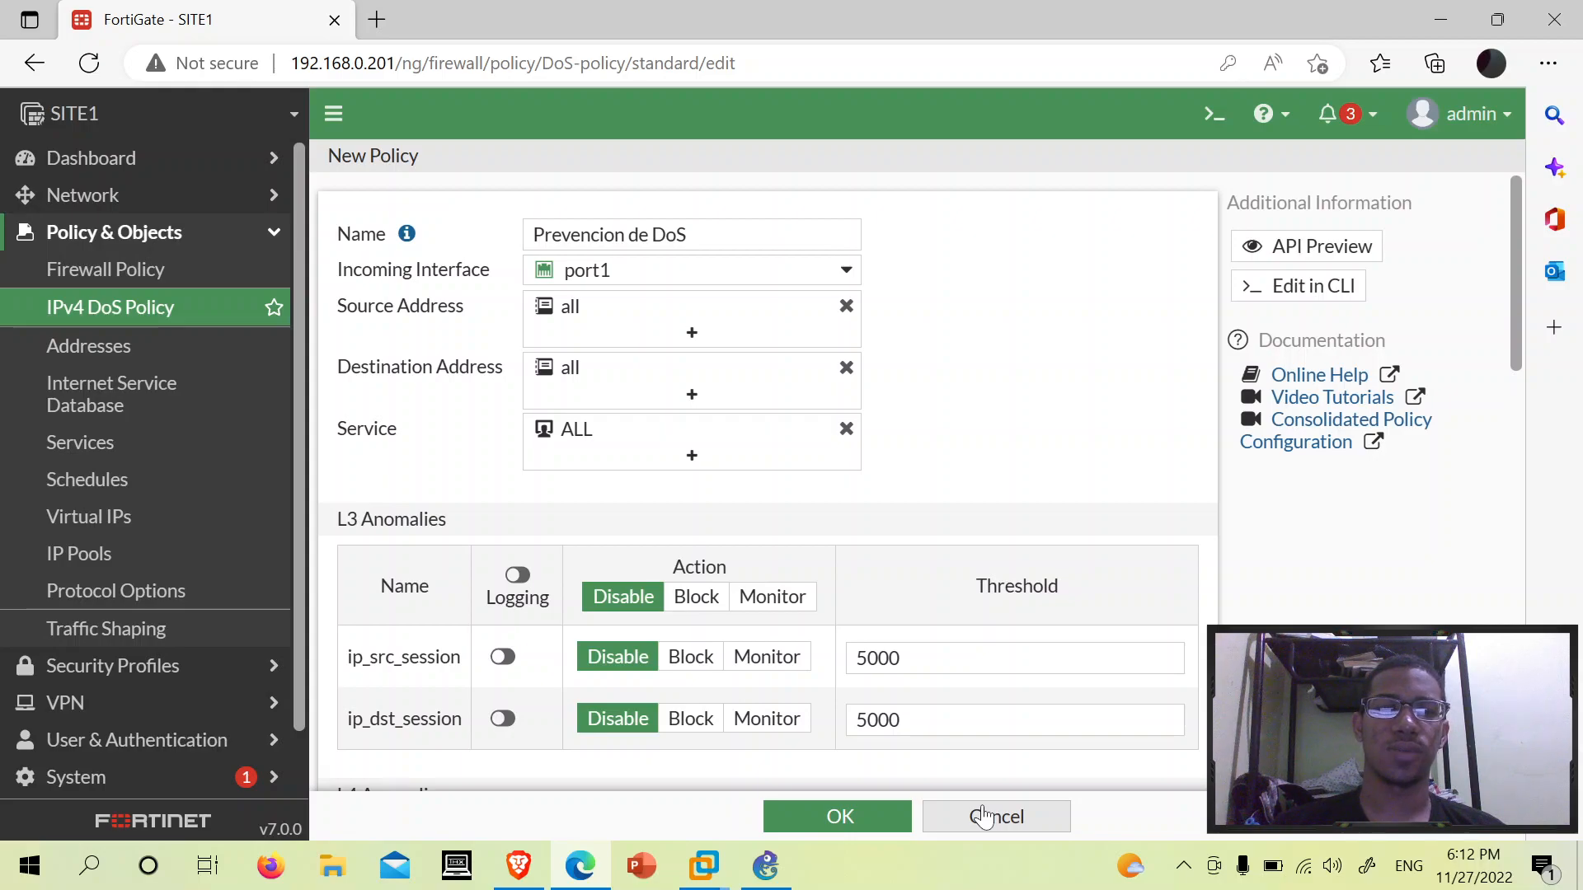
pyautogui.click(982, 817)
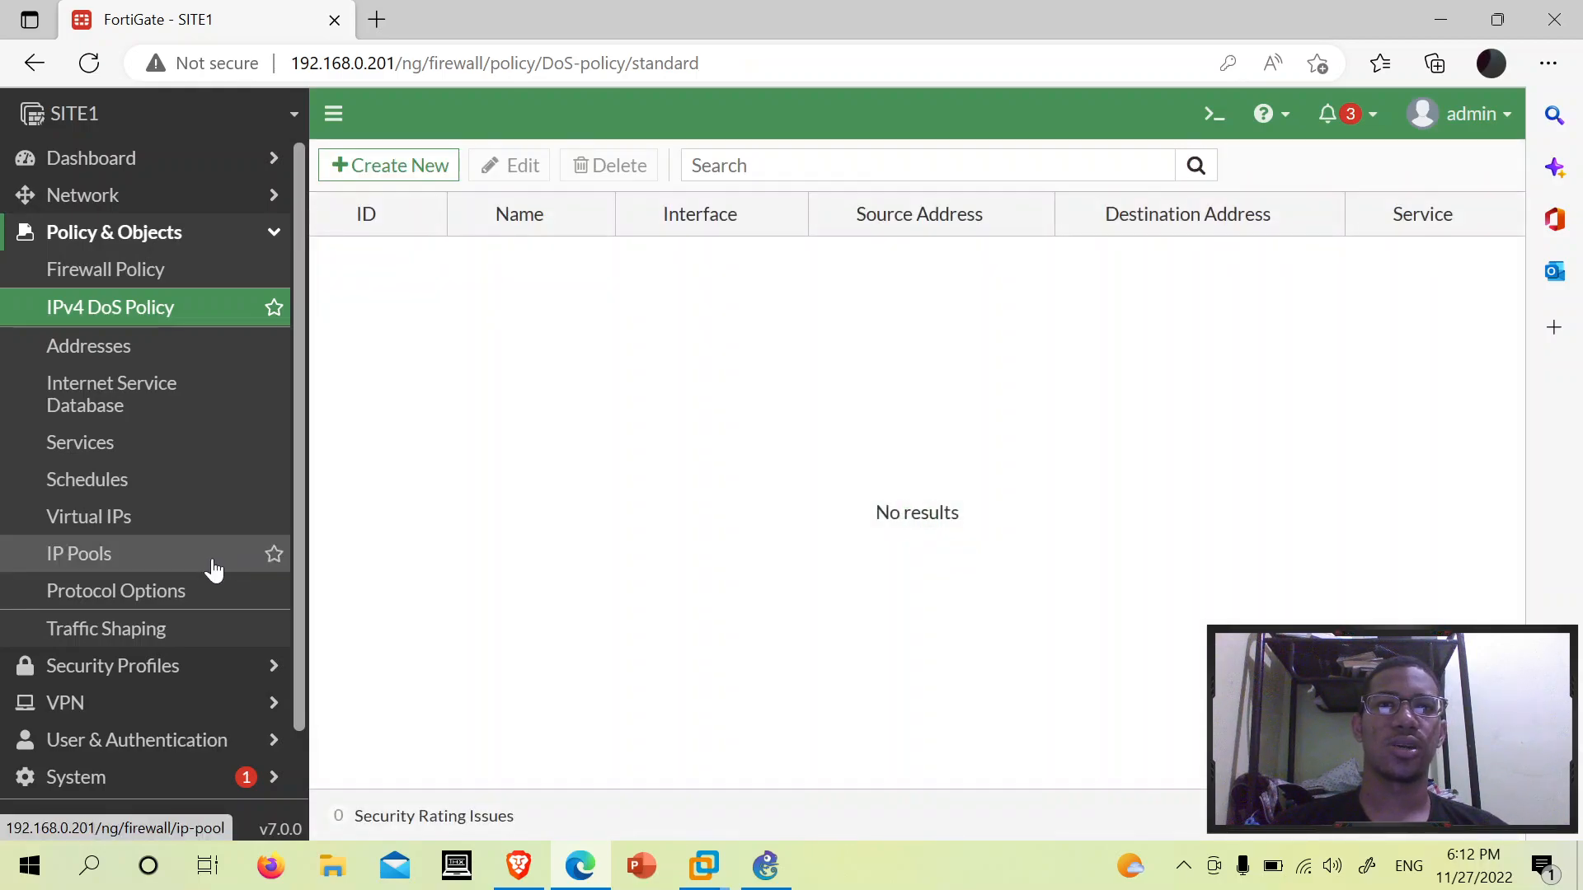
# - Open the Anomaly log under Log & Report and inspect its empty 'No results' table
pyautogui.scroll(-1, 198, 589)
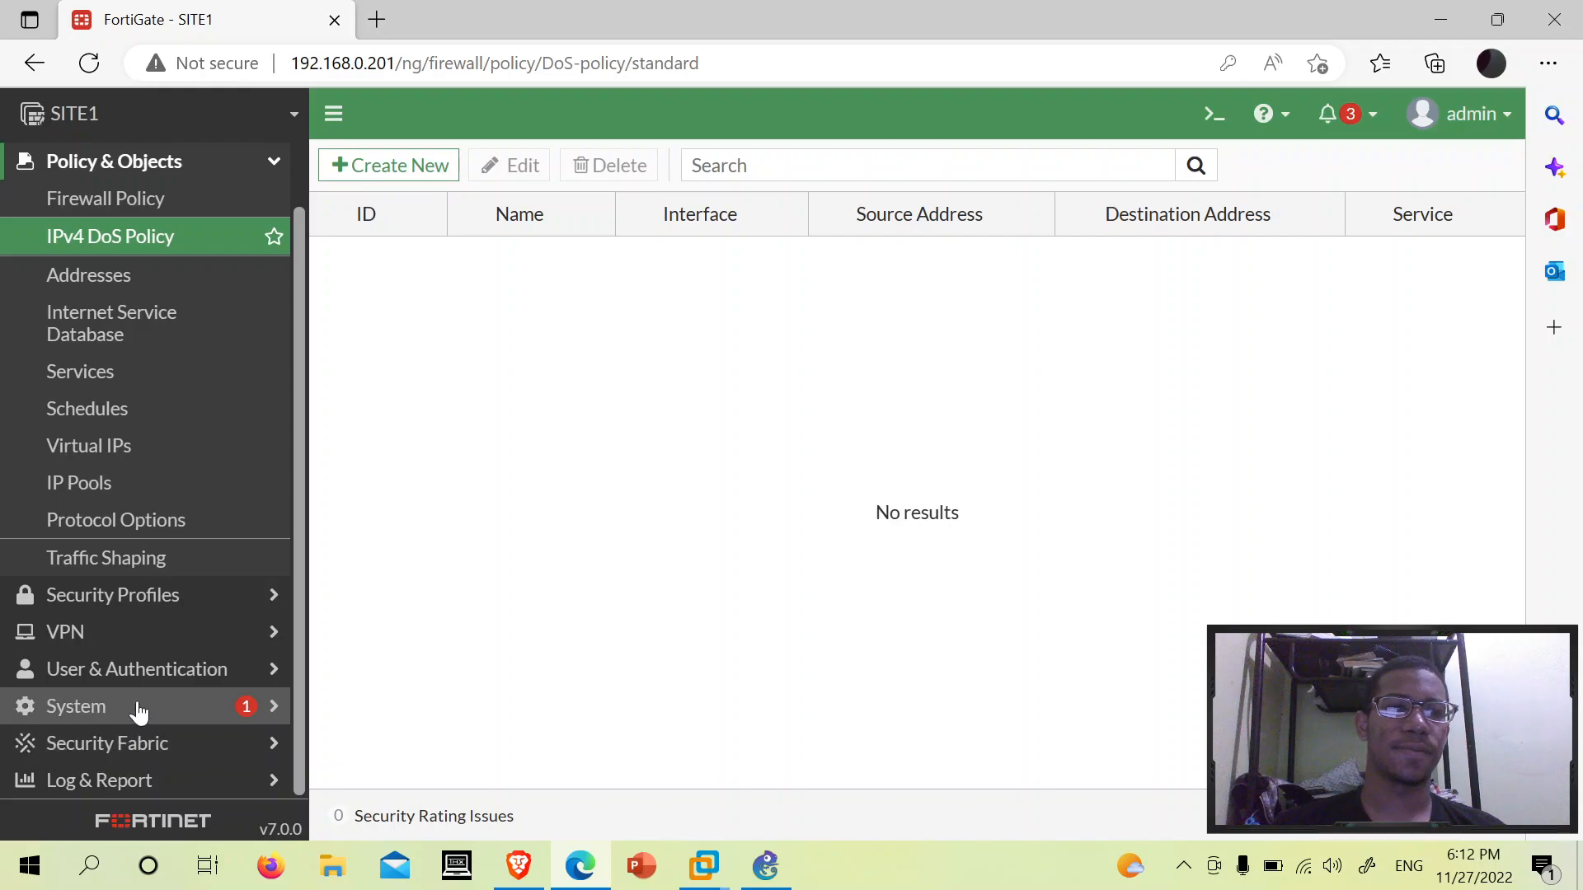
pyautogui.click(66, 781)
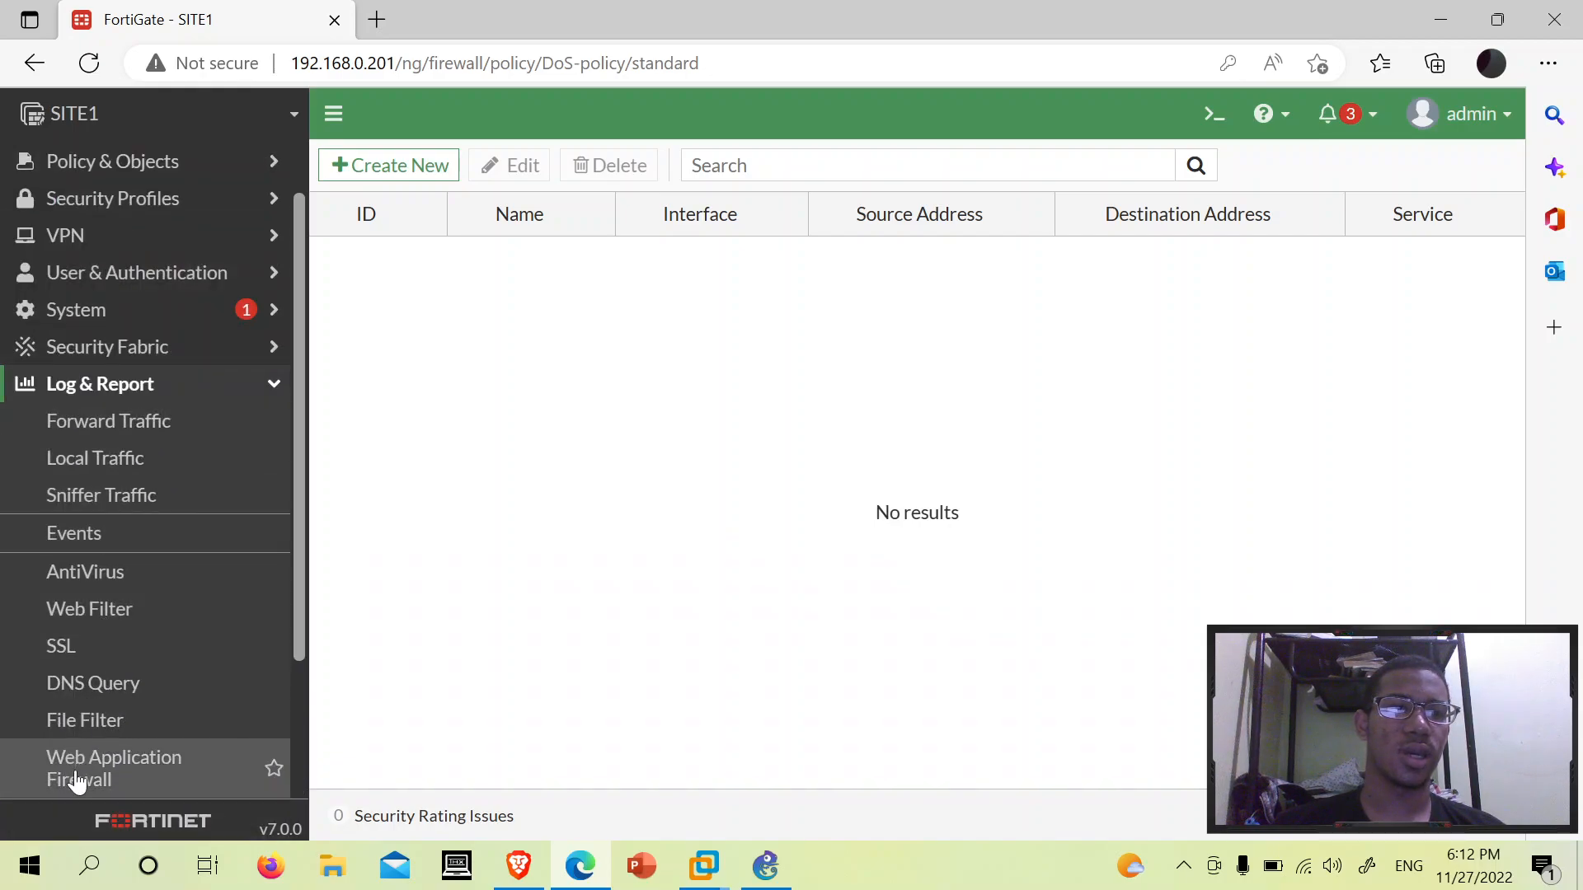
pyautogui.scroll(-3, 134, 494)
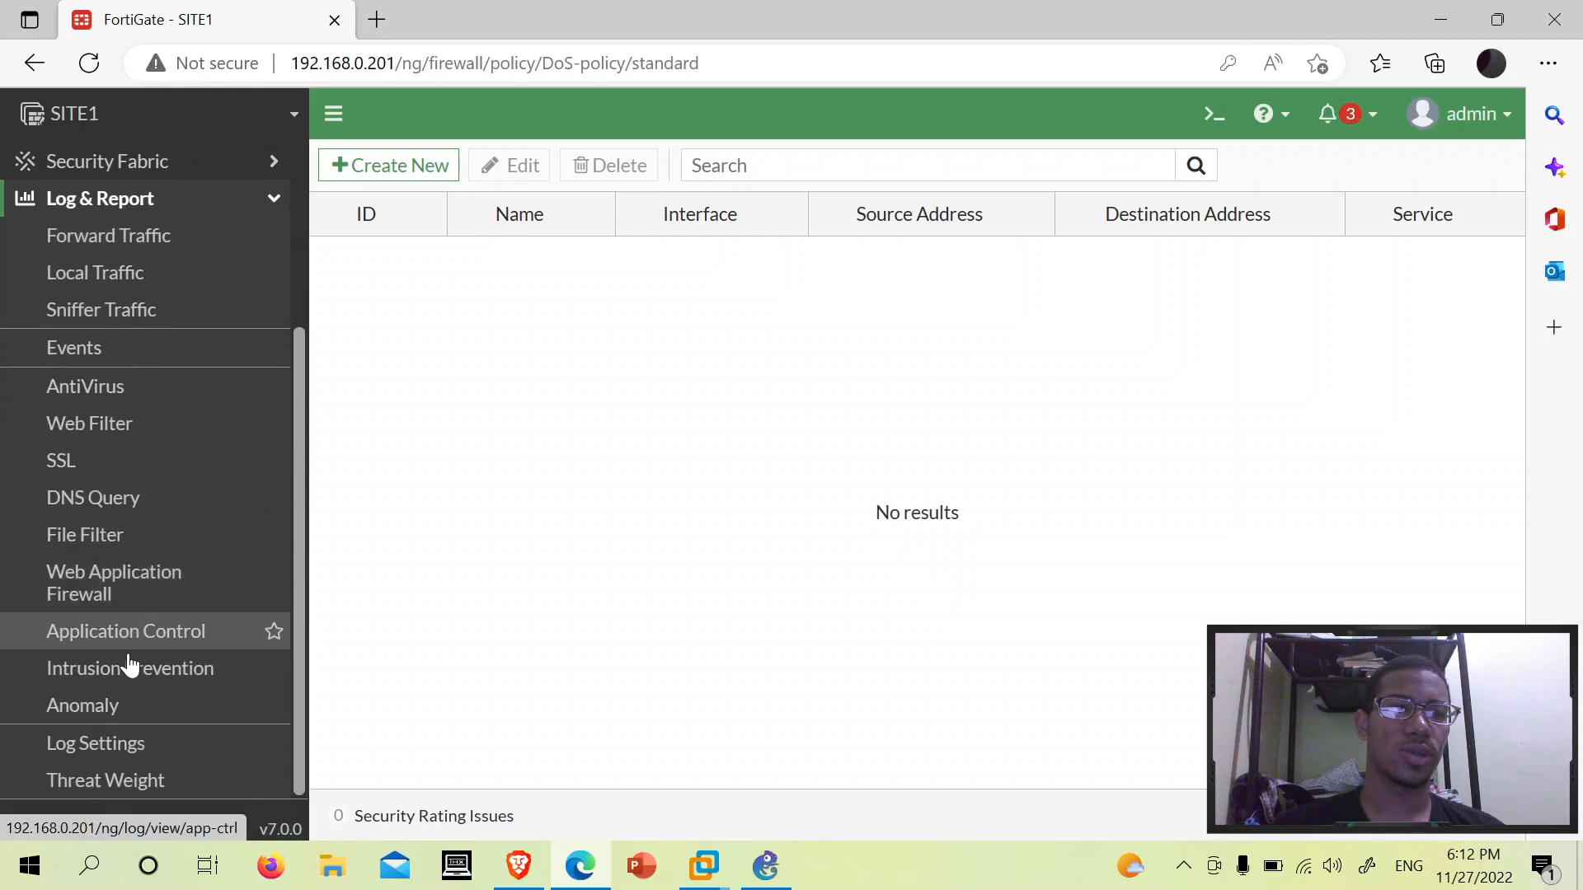
pyautogui.click(113, 705)
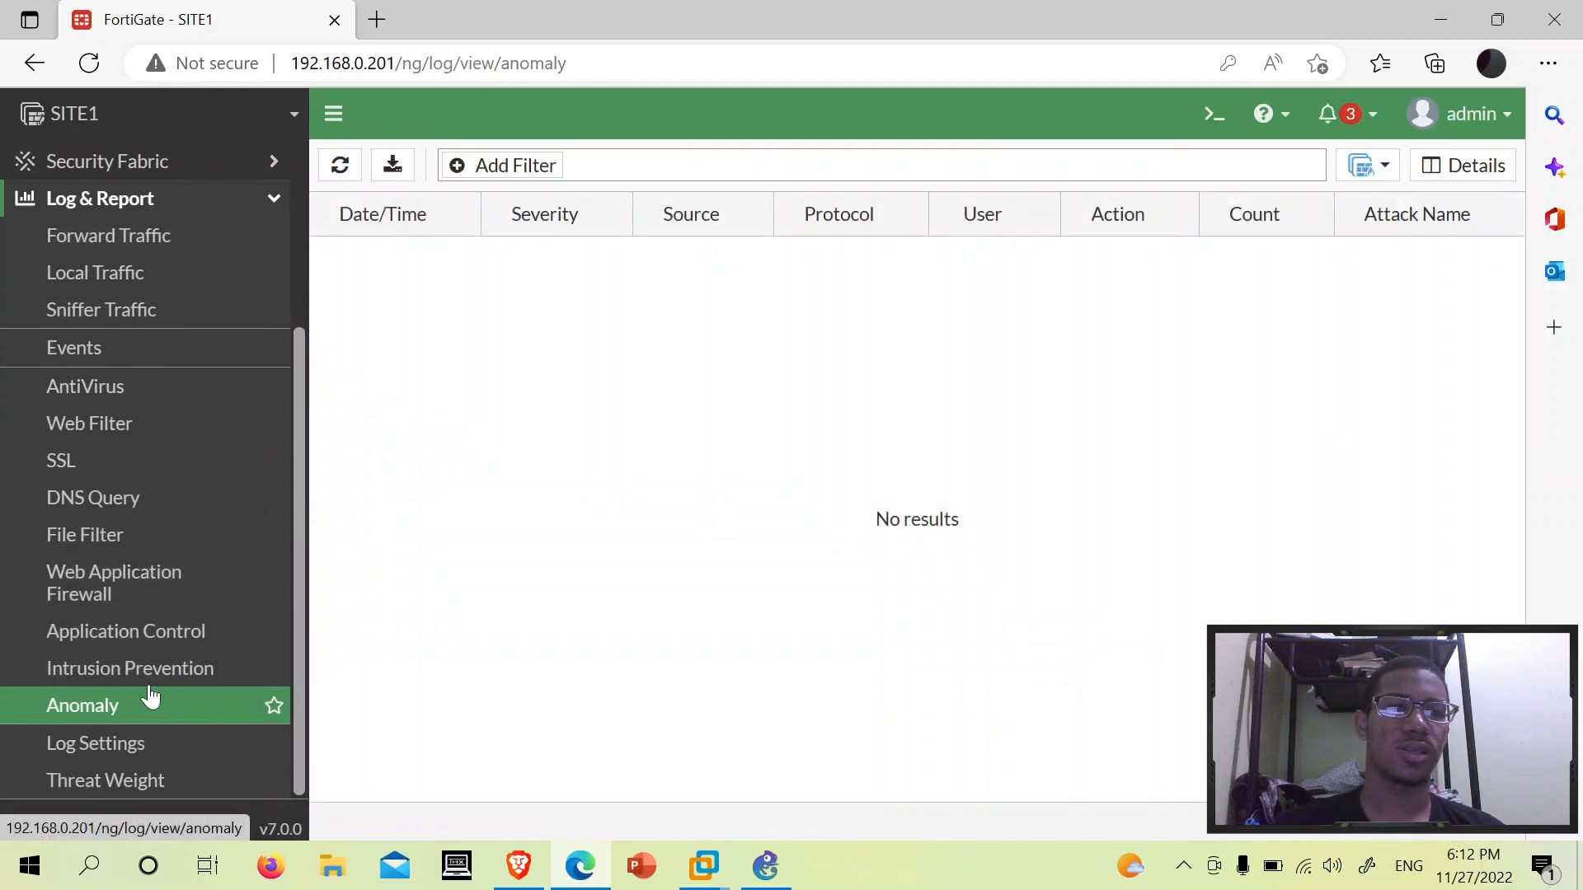
pyautogui.moveTo(472, 298); pyautogui.dragTo(1103, 633)
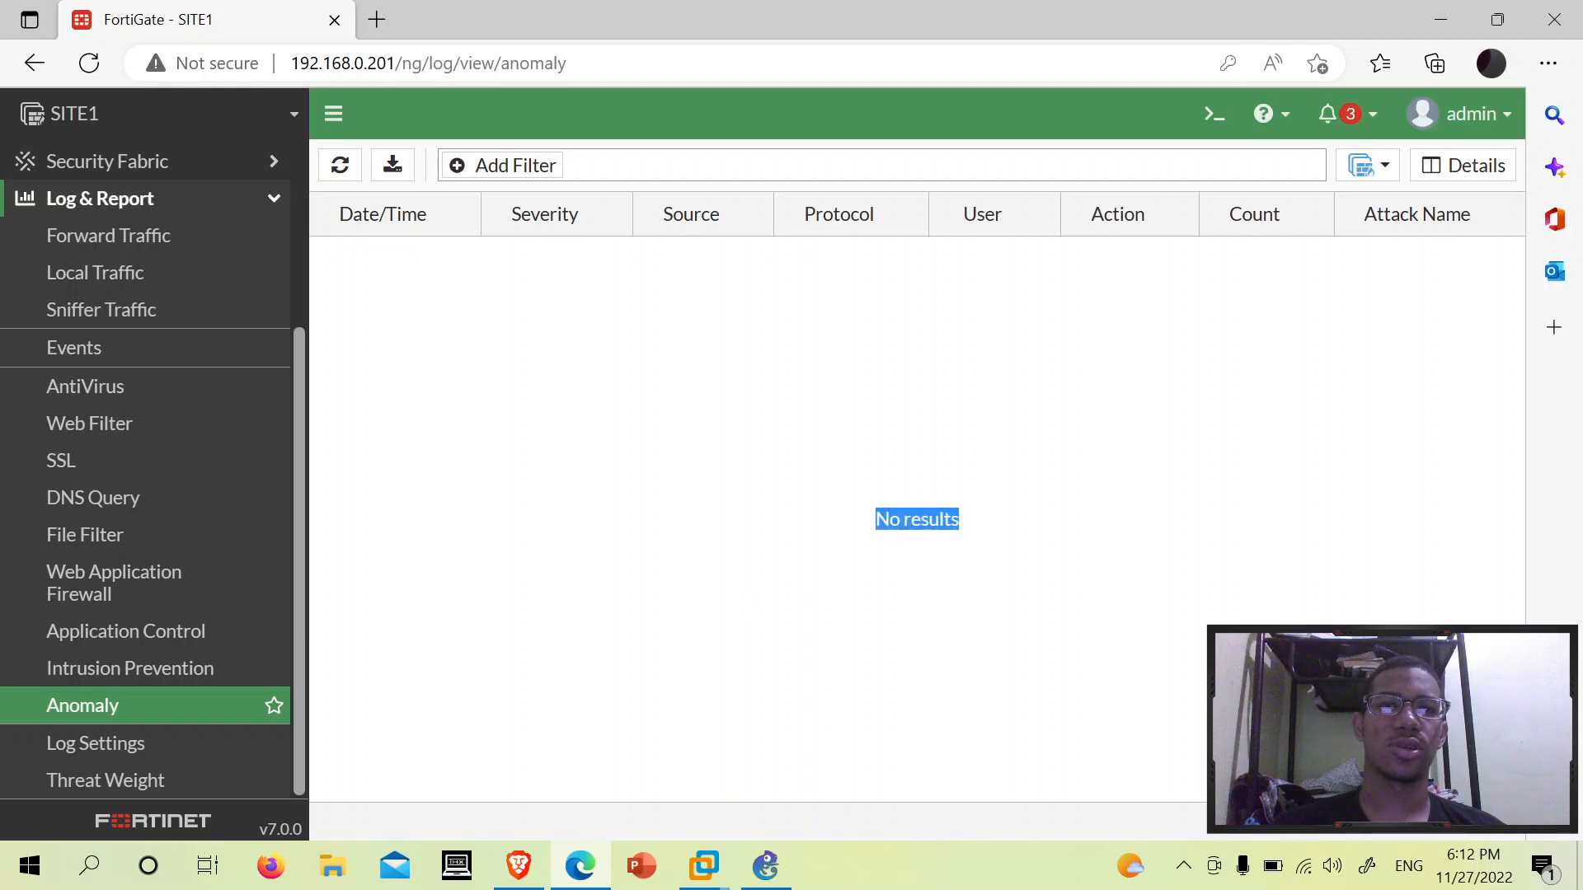
pyautogui.click(619, 352)
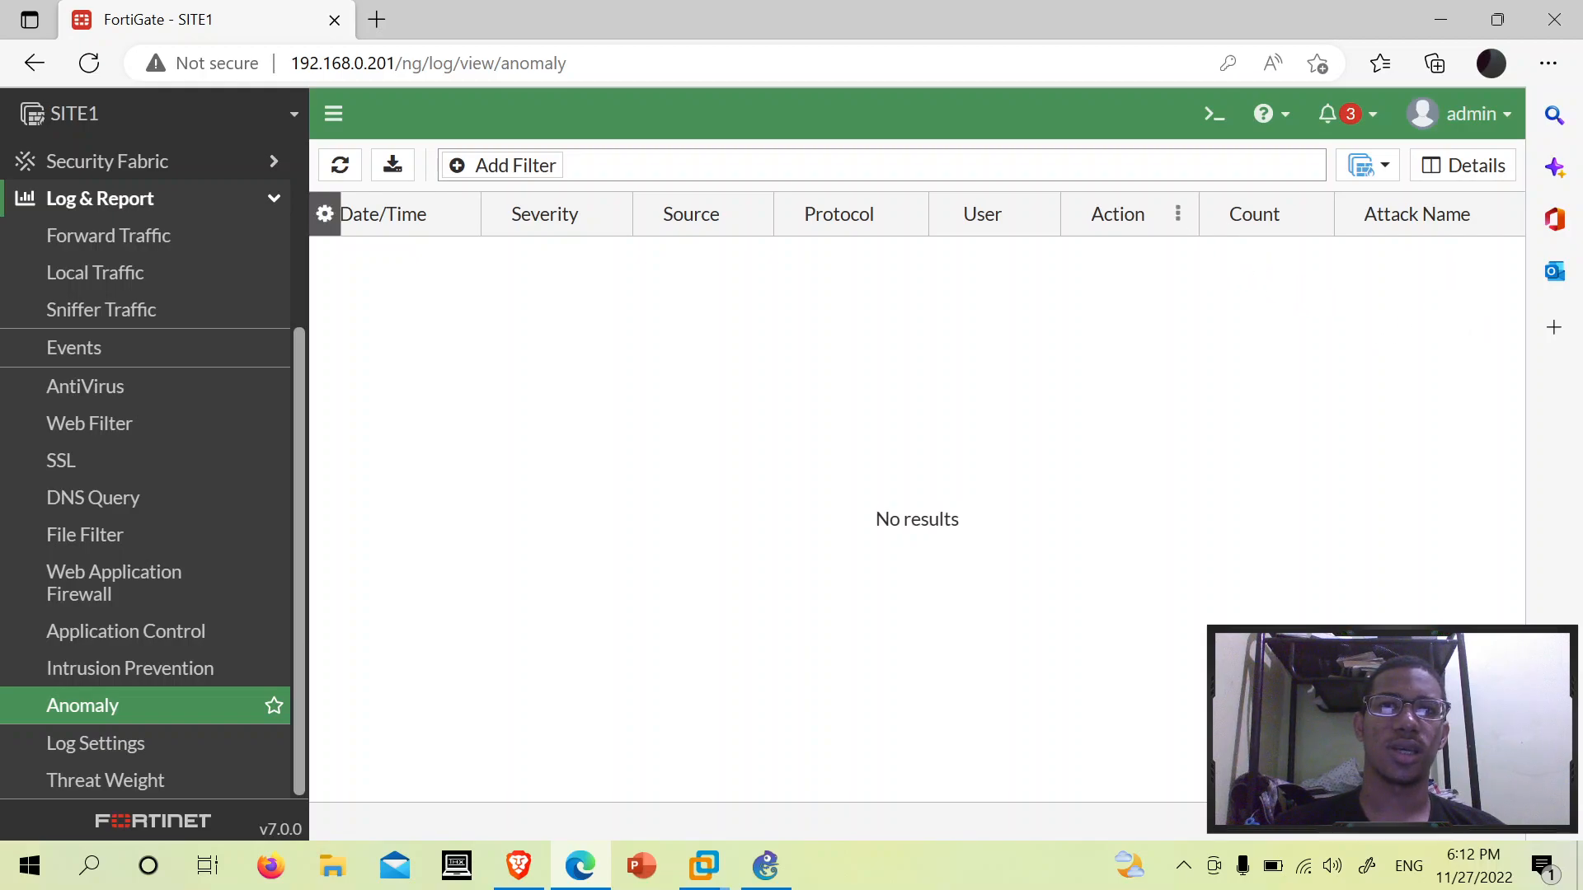
pyautogui.moveTo(1074, 212)
pyautogui.mouseDown()
pyautogui.moveTo(1160, 210)
pyautogui.moveTo(1091, 212)
pyautogui.mouseUp()
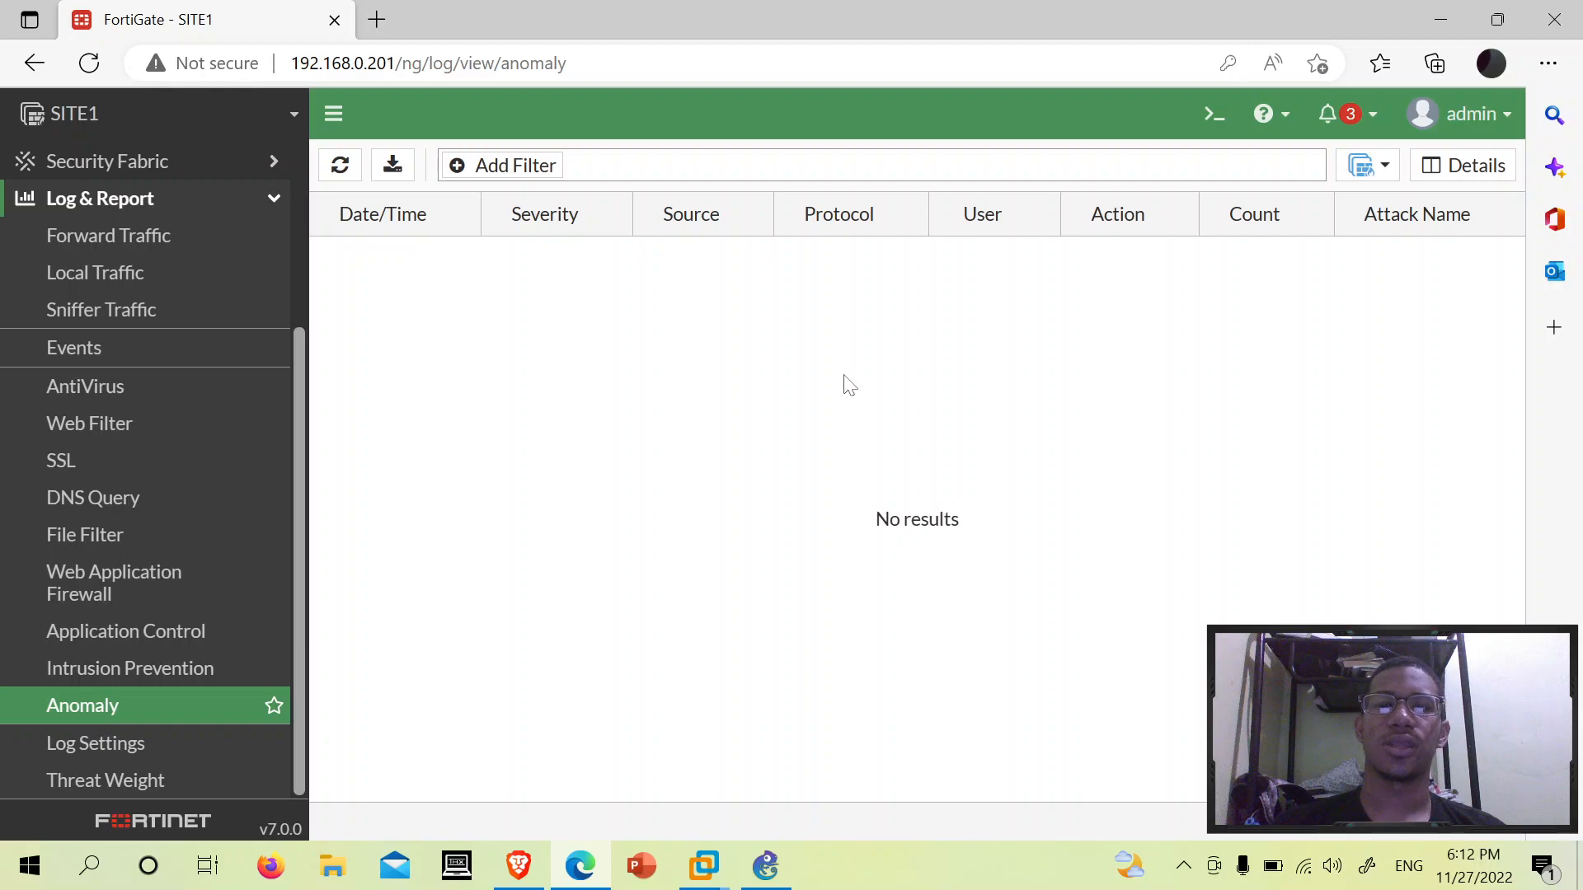
pyautogui.scroll(3, 272, 456)
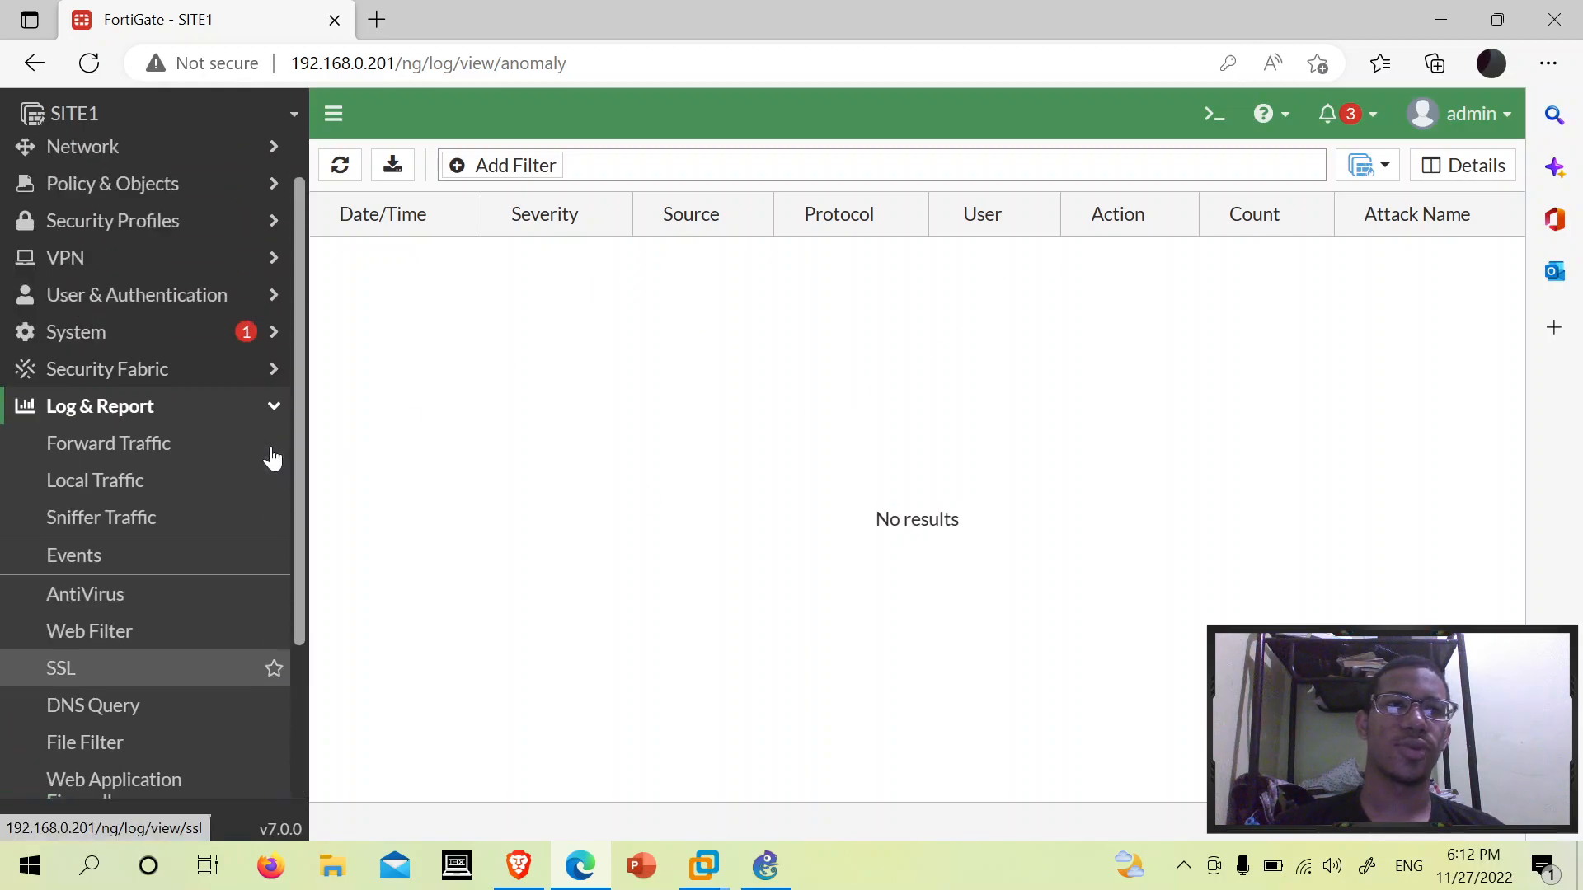
# - In the CLI console, enter 'config firewall DoS-policy' and create entry 'edit 1'
pyautogui.click(1215, 115)
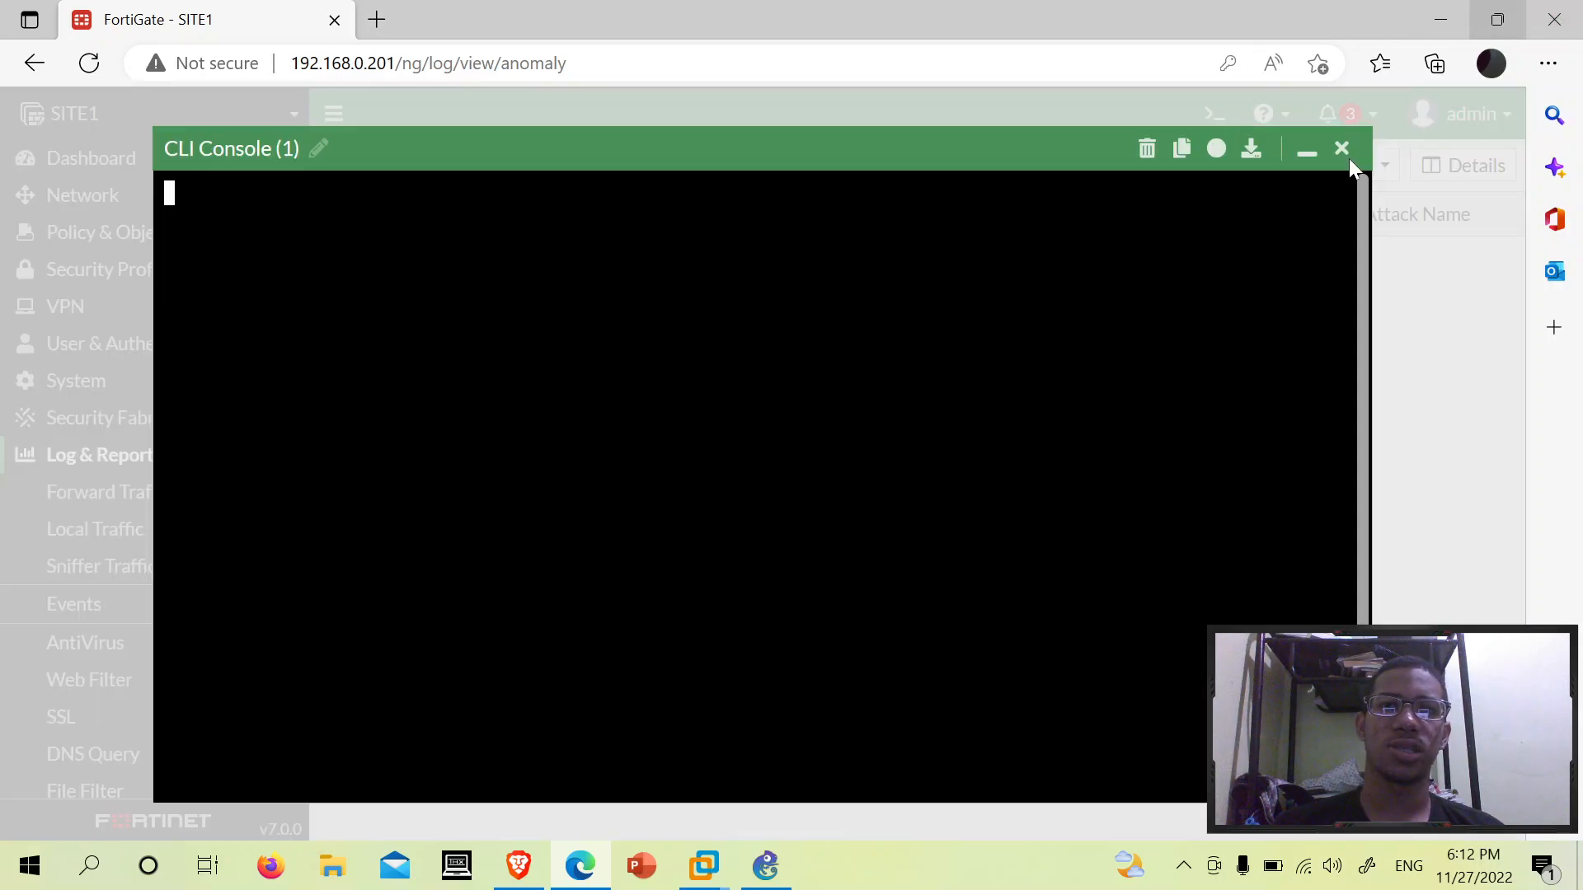
pyautogui.write('conf')
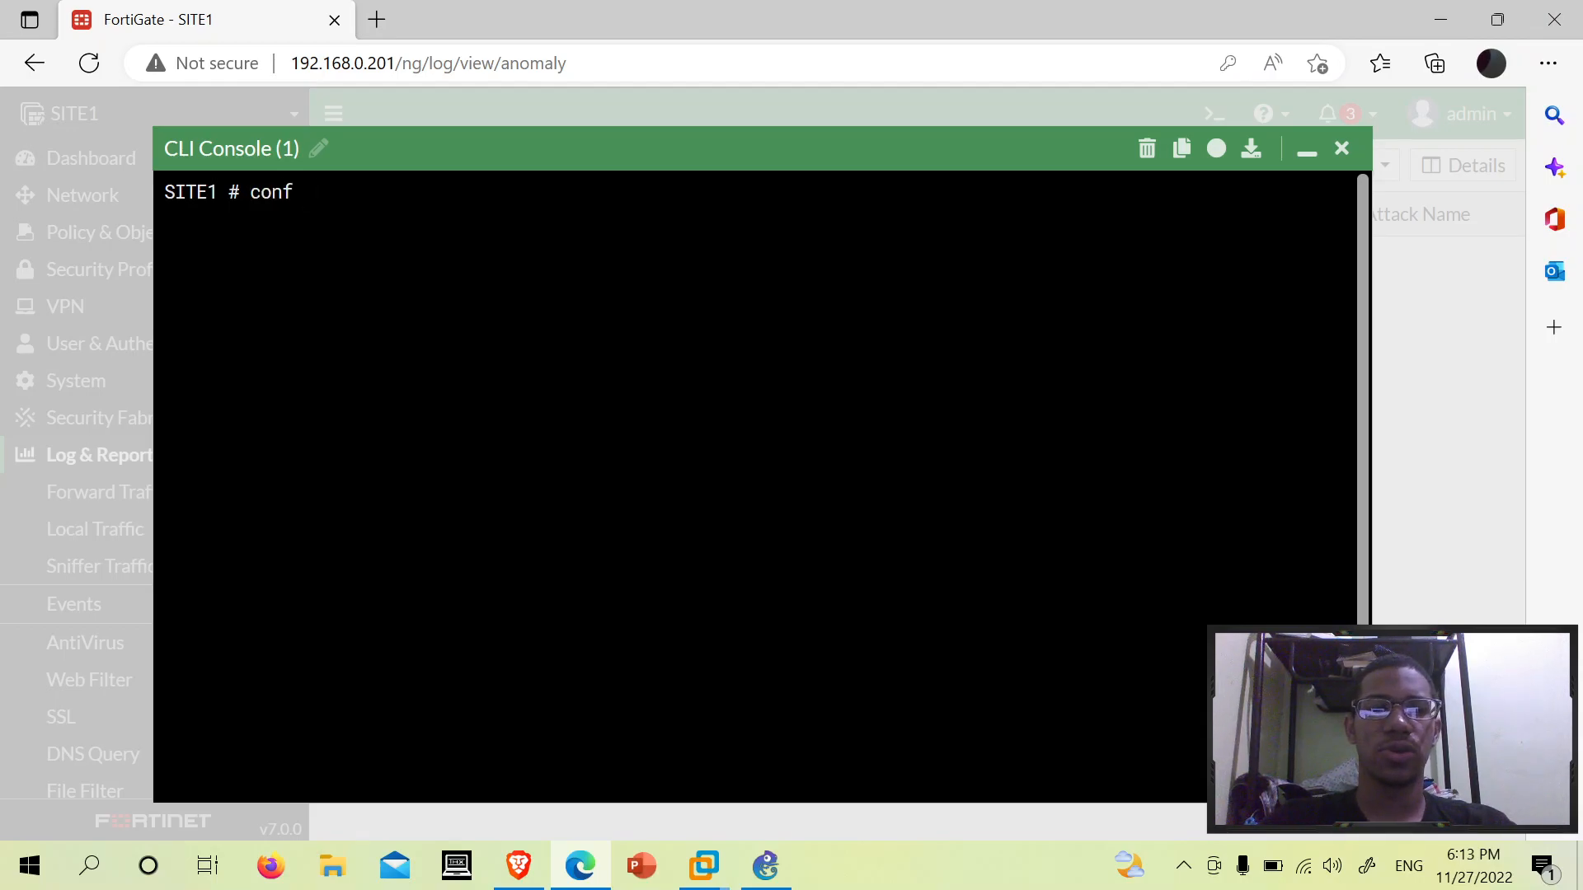
pyautogui.write(' file-filter')
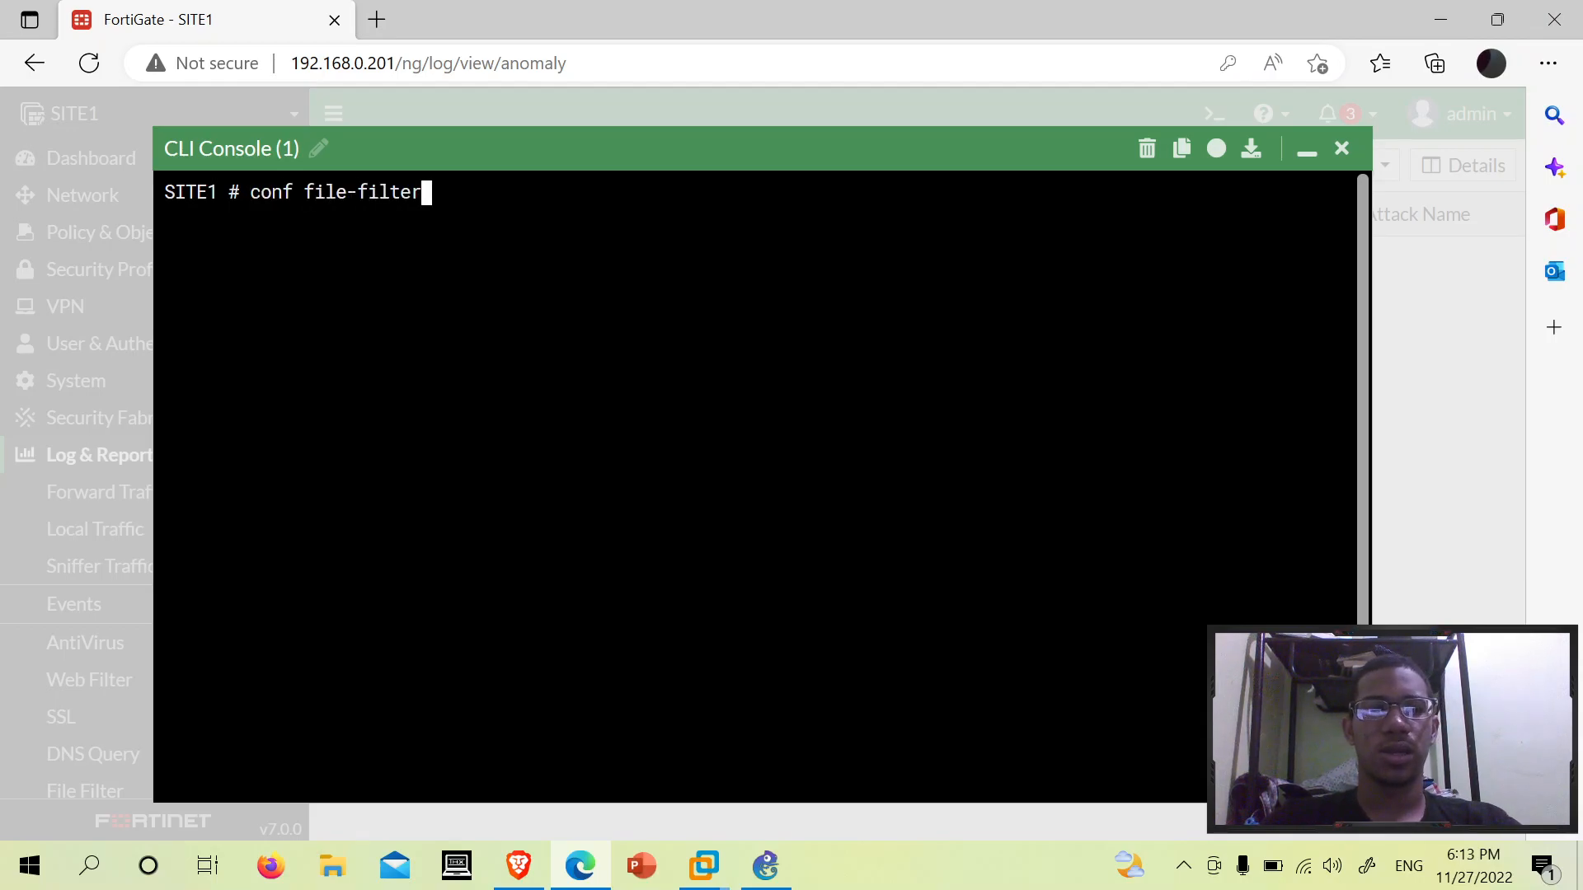
pyautogui.press('Tab')
pyautogui.write('Do')
pyautogui.press('Tab')
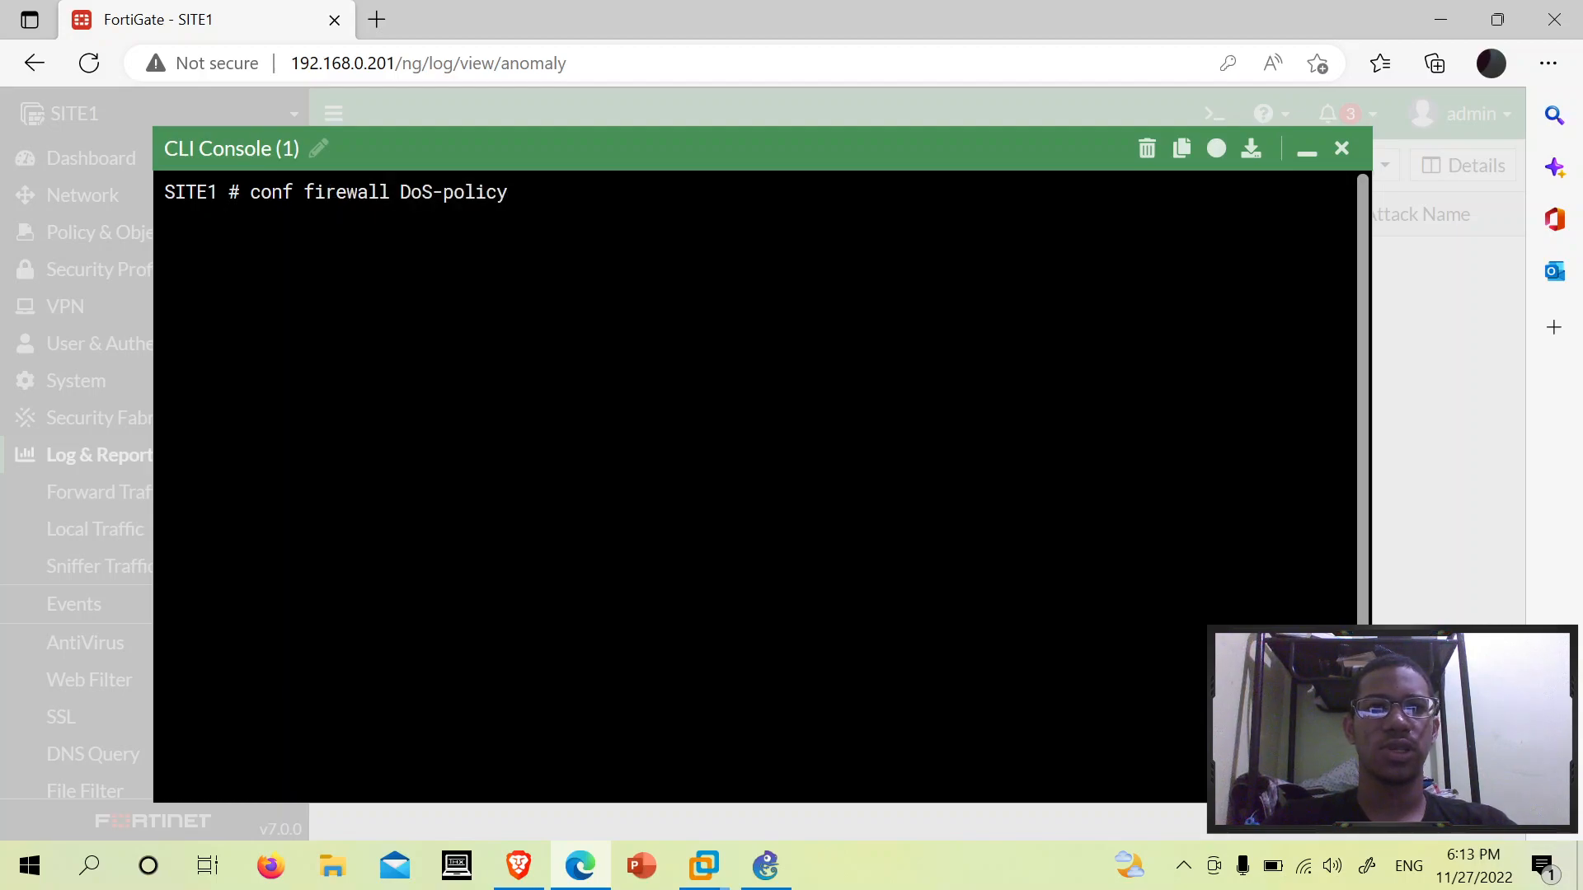
pyautogui.press('Return')
pyautogui.write('edit 1')
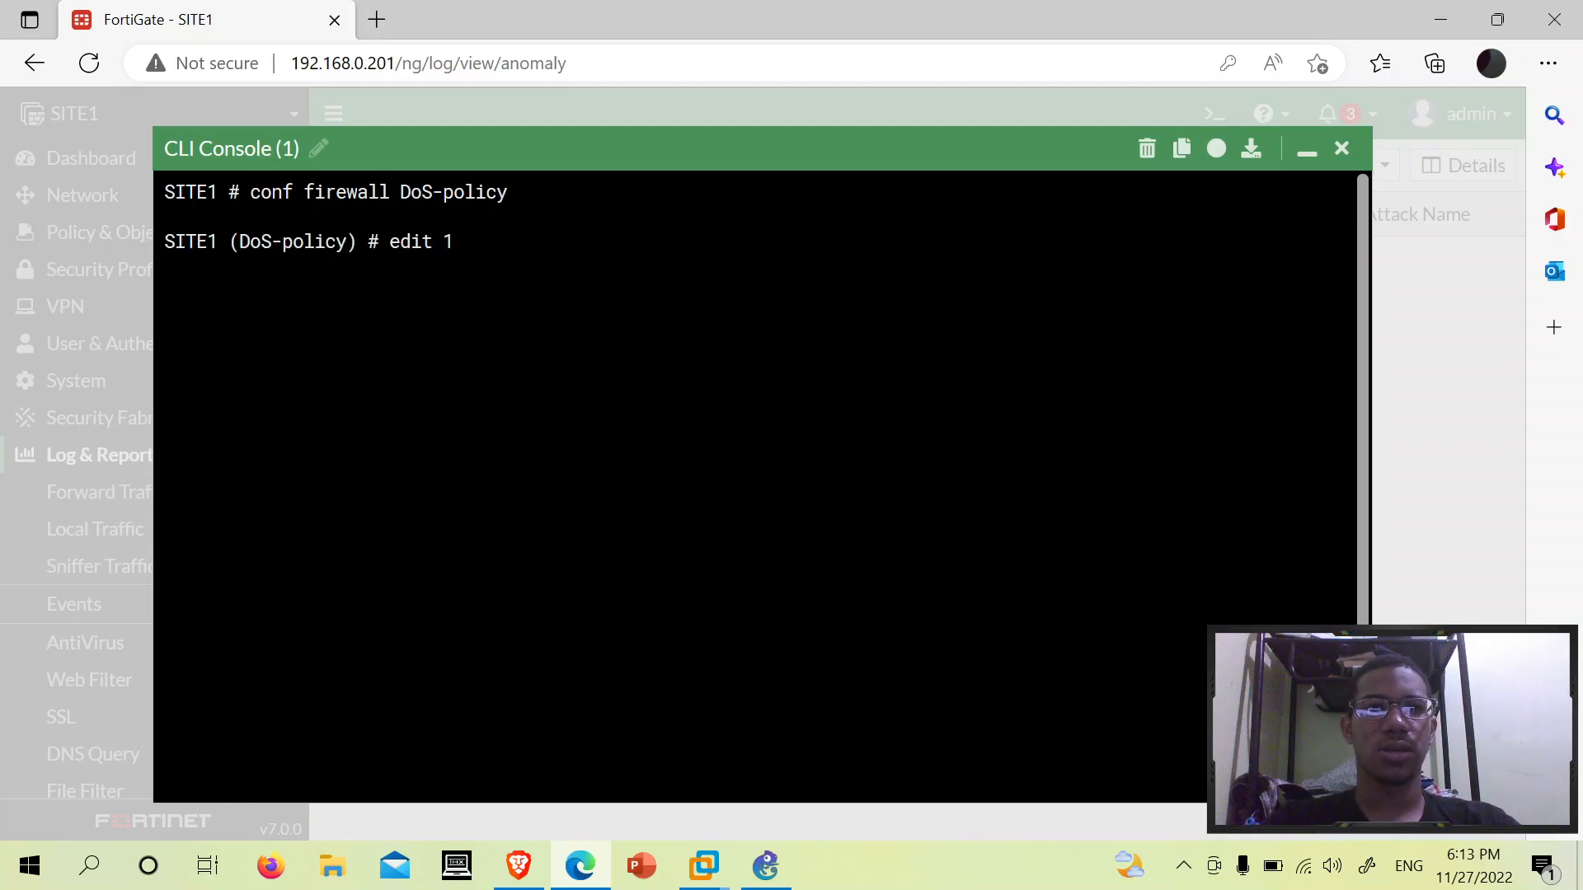
pyautogui.press('Return')
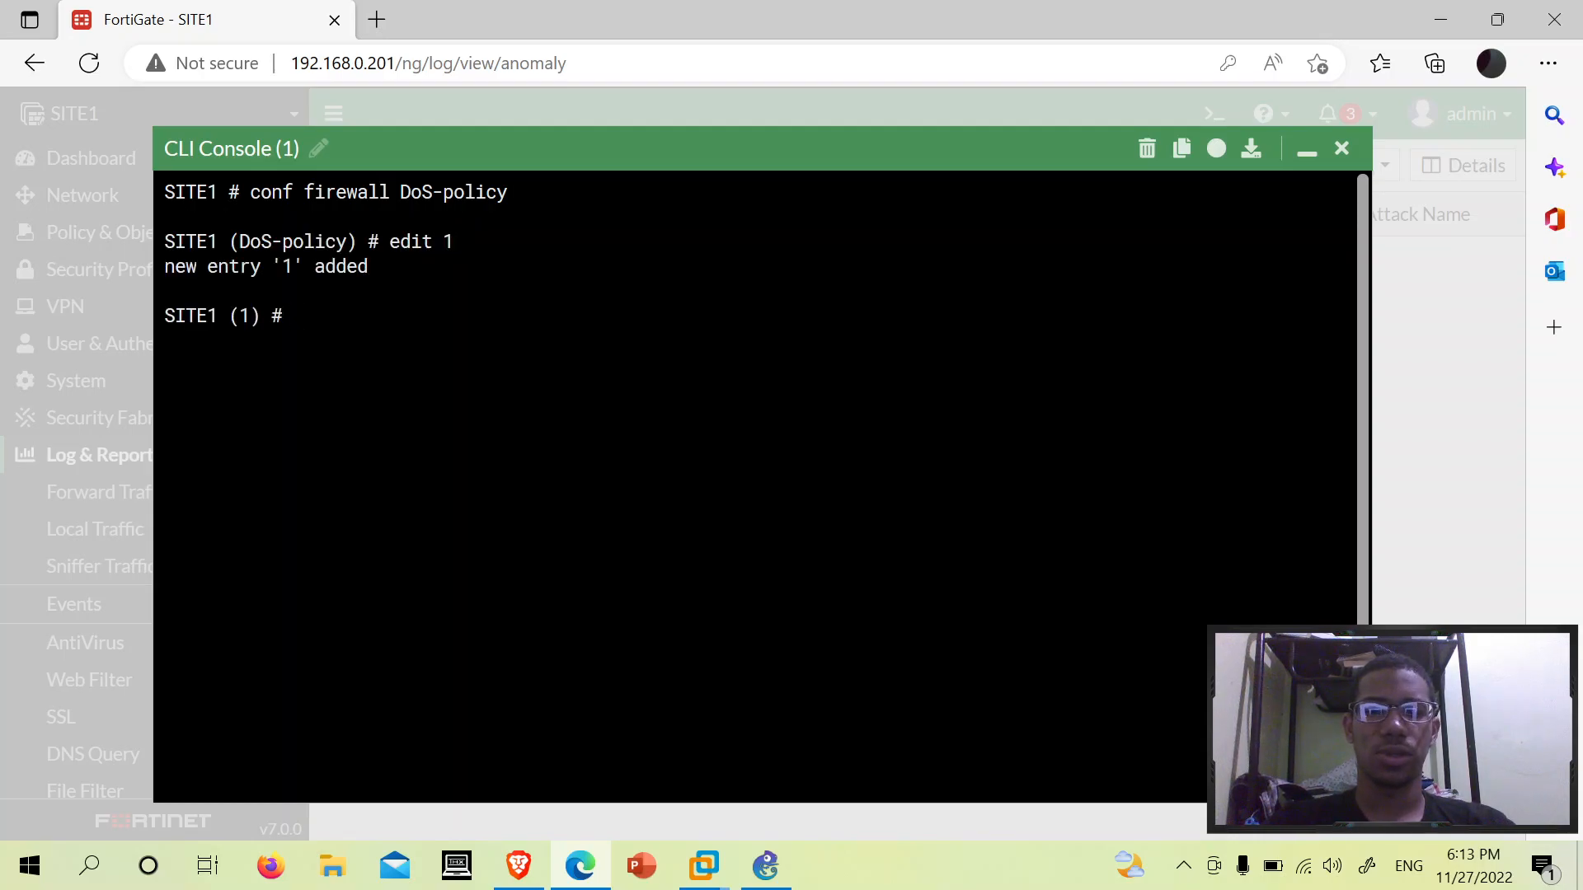
# - List the entry's commands with '?' and page through its 'get' output of anomalies
pyautogui.press('?')
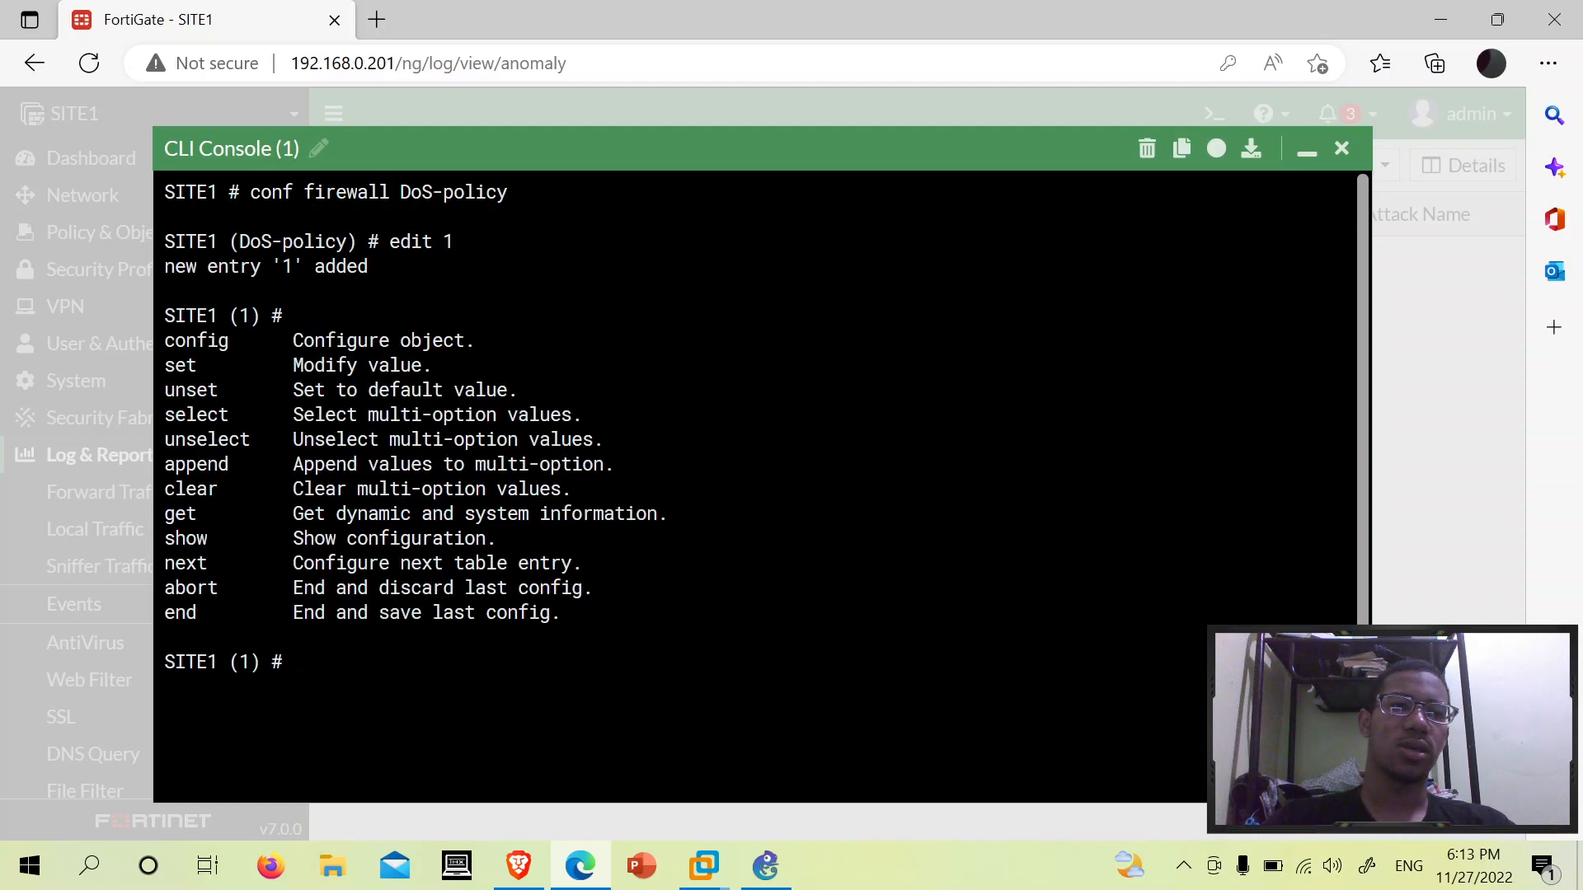
pyautogui.write('get')
pyautogui.press('Return')
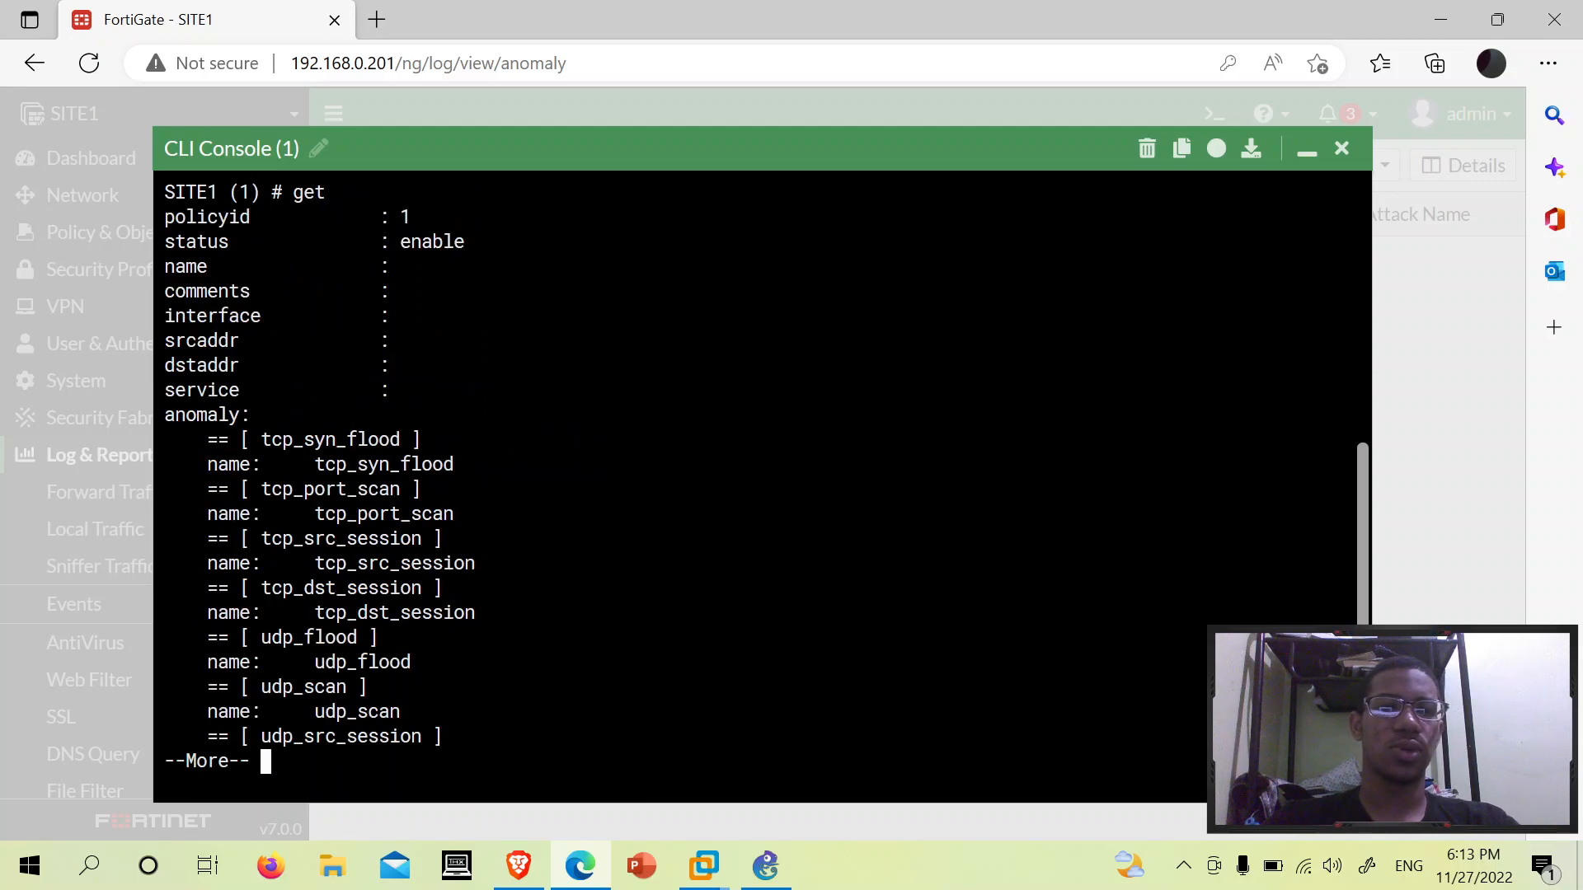
pyautogui.press('Return')
pyautogui.press('Return')
pyautogui.press('Return')
pyautogui.press('Return')
pyautogui.press('Return')
pyautogui.press('Return')
pyautogui.press('Return')
pyautogui.press('Return')
pyautogui.press('Return')
pyautogui.press('Return')
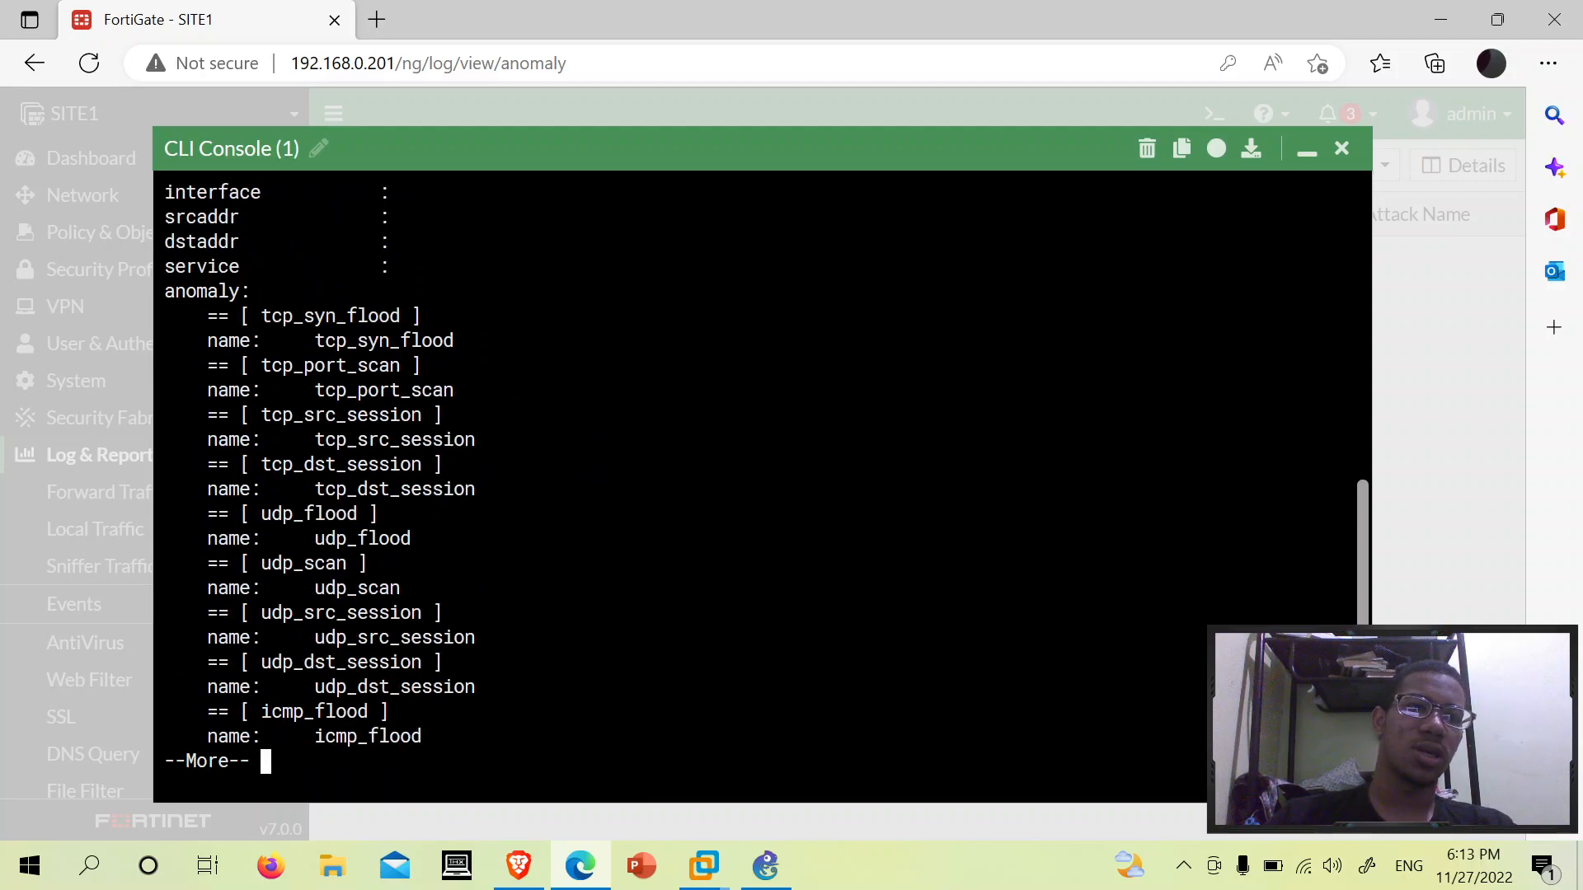
pyautogui.press('Return')
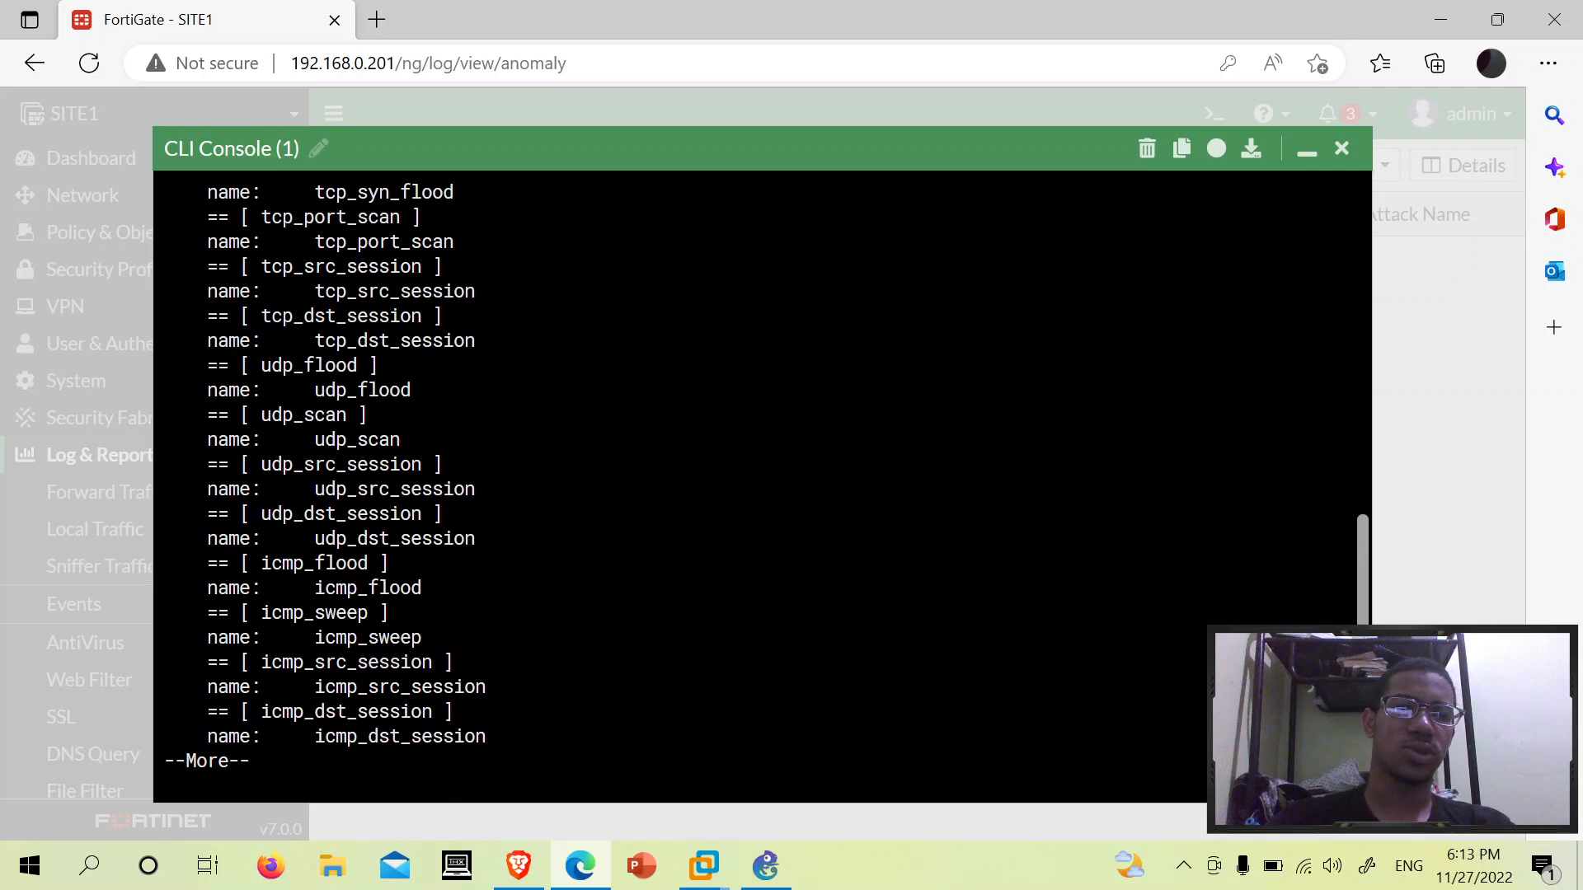
pyautogui.press('Return')
pyautogui.press('Return')
pyautogui.press('Return')
pyautogui.press('Return')
pyautogui.press('Return')
pyautogui.press('Return')
pyautogui.press('Return')
pyautogui.press('Return')
pyautogui.press('Return')
pyautogui.press('Return')
pyautogui.press('Return')
pyautogui.press('Return')
pyautogui.press('Return')
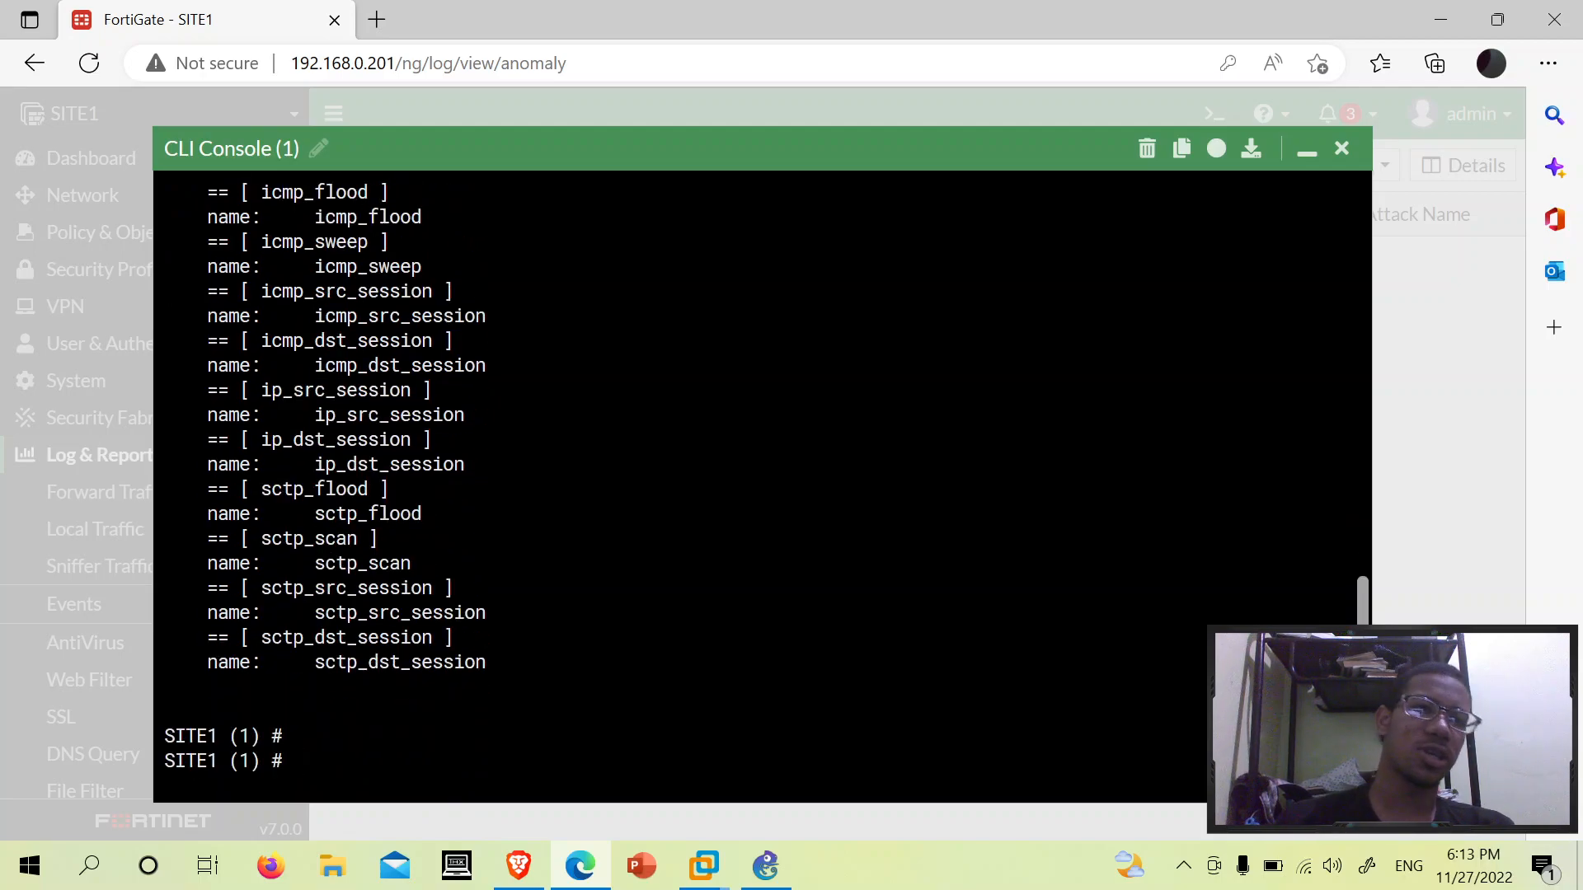
# - Review the get output: the policyid line and the empty name, interface, address and service settings
pyautogui.scroll(7, 763, 486)
pyautogui.moveTo(199, 340); pyautogui.dragTo(429, 761)
pyautogui.scroll(-5, 429, 761)
pyautogui.click(430, 761)
pyautogui.scroll(10, 763, 487)
pyautogui.scroll(-7, 762, 486)
pyautogui.scroll(-5, 762, 487)
pyautogui.scroll(13, 763, 486)
pyautogui.scroll(-8, 762, 487)
pyautogui.scroll(5, 763, 487)
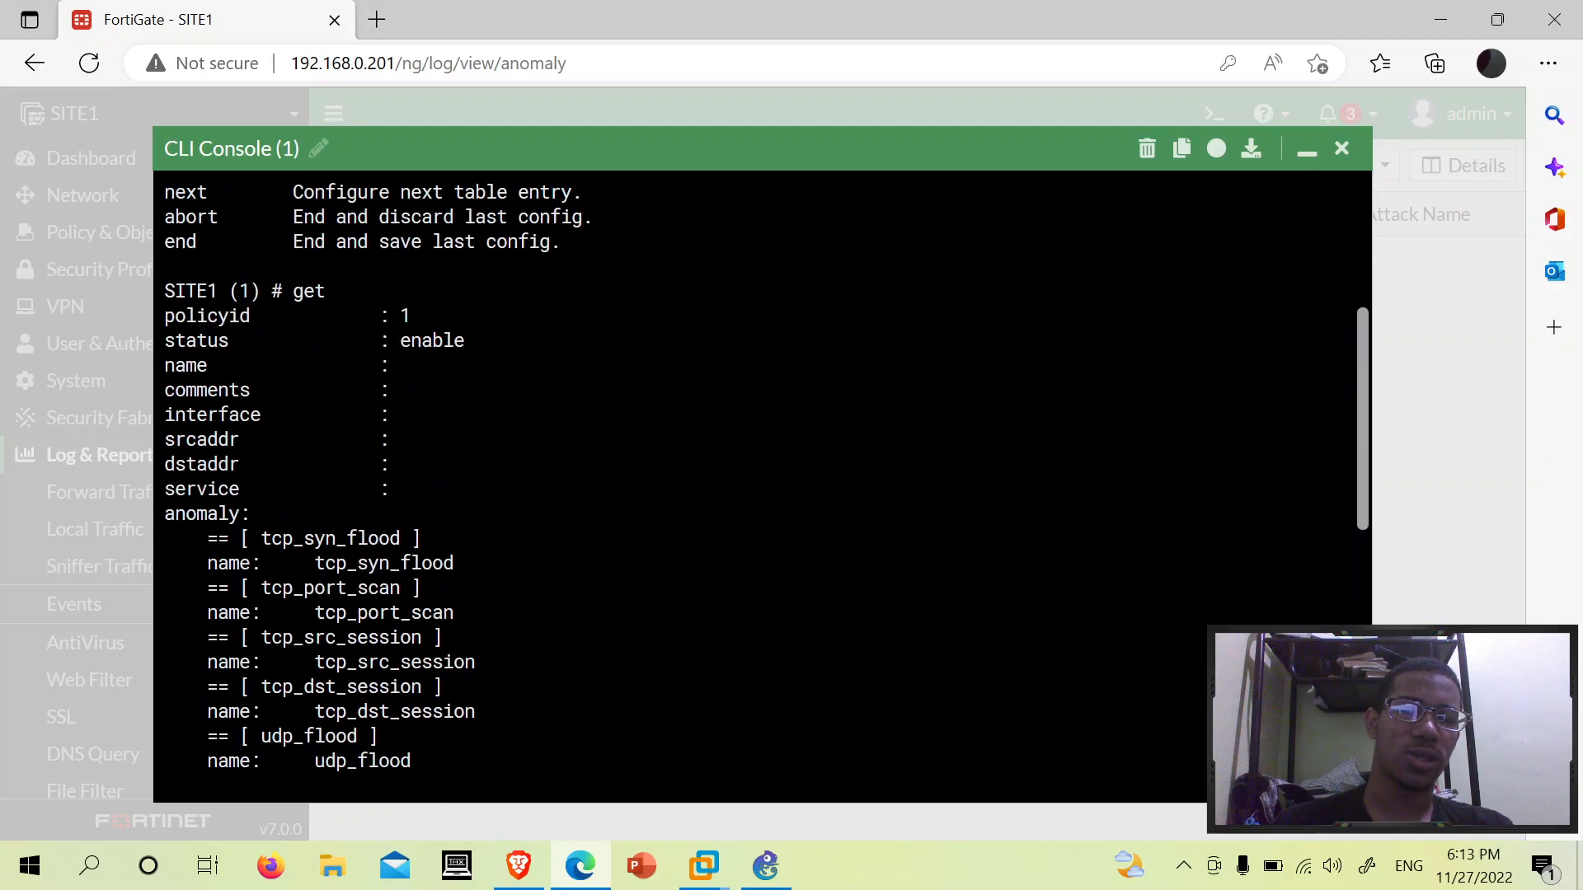
pyautogui.moveTo(164, 316); pyautogui.dragTo(464, 316)
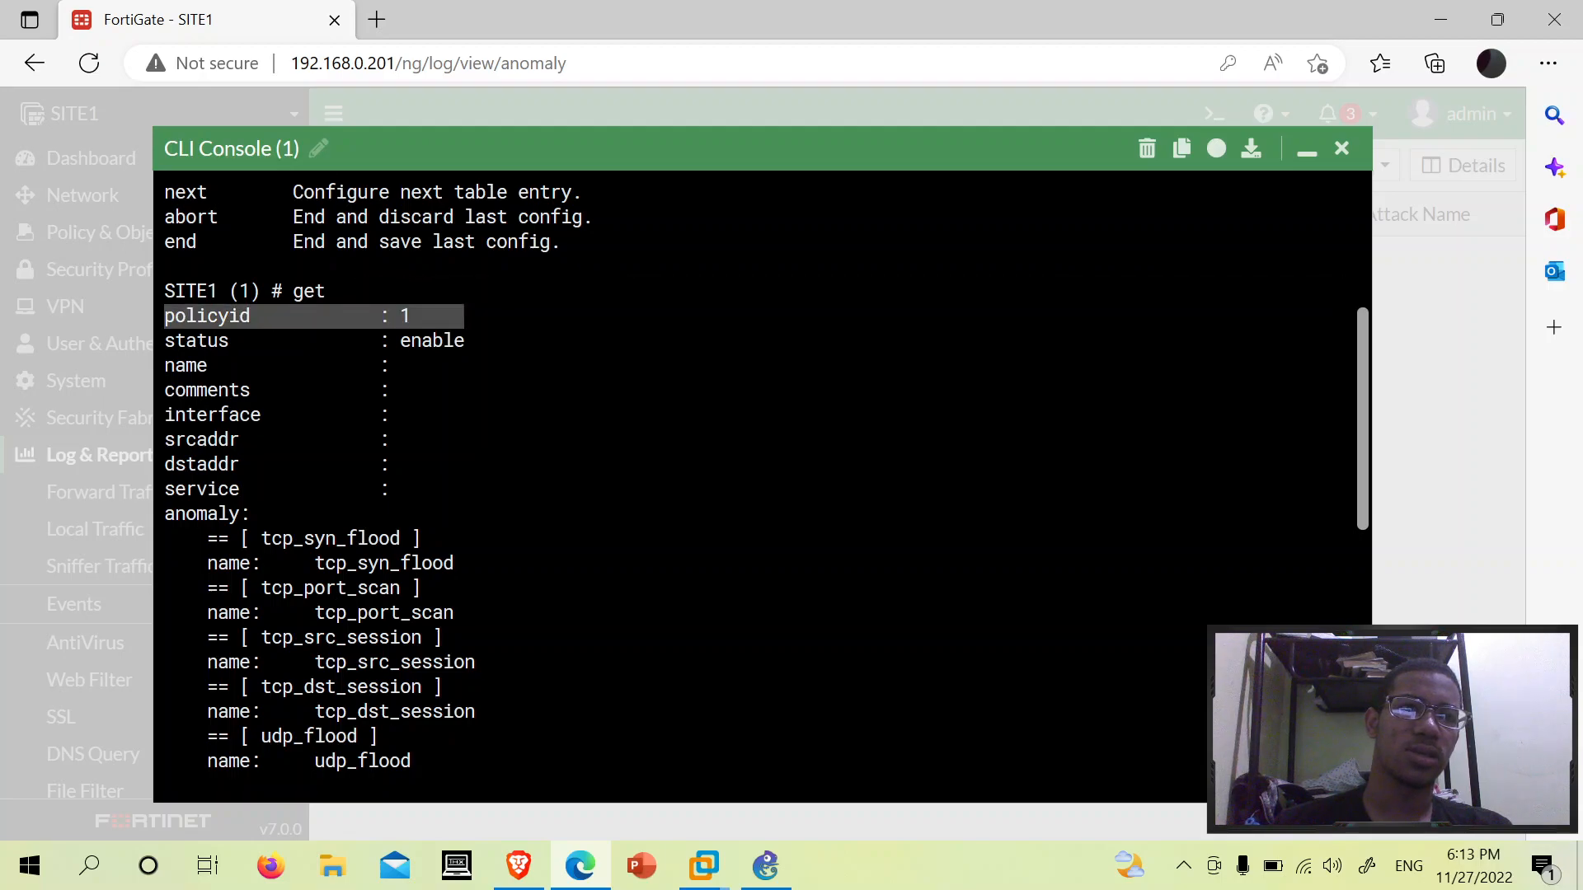
pyautogui.click(464, 318)
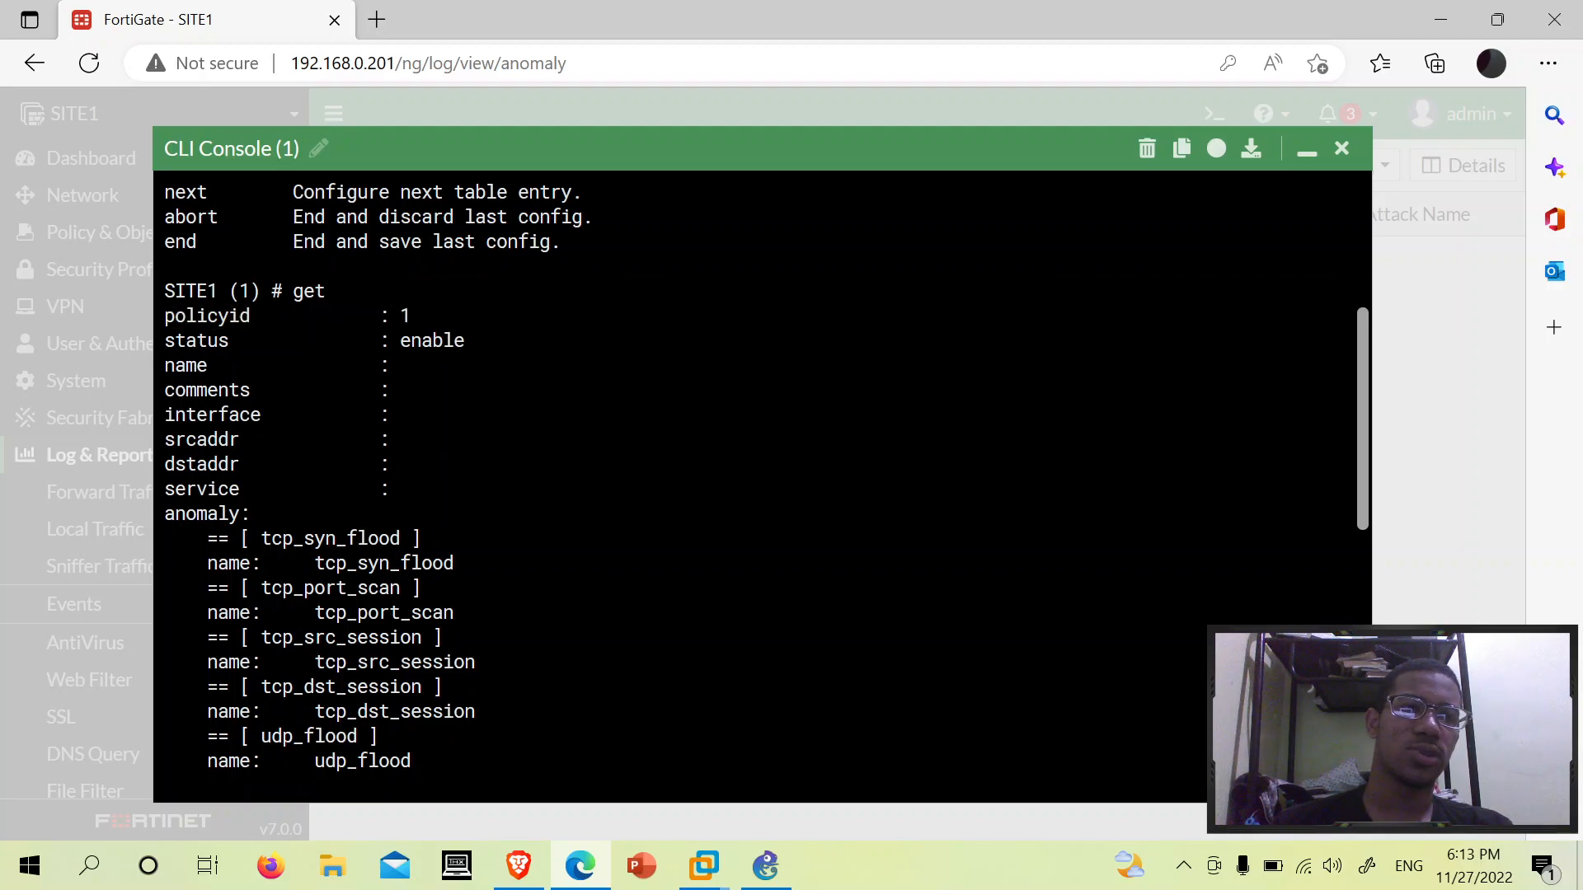
pyautogui.moveTo(261, 365); pyautogui.dragTo(421, 365)
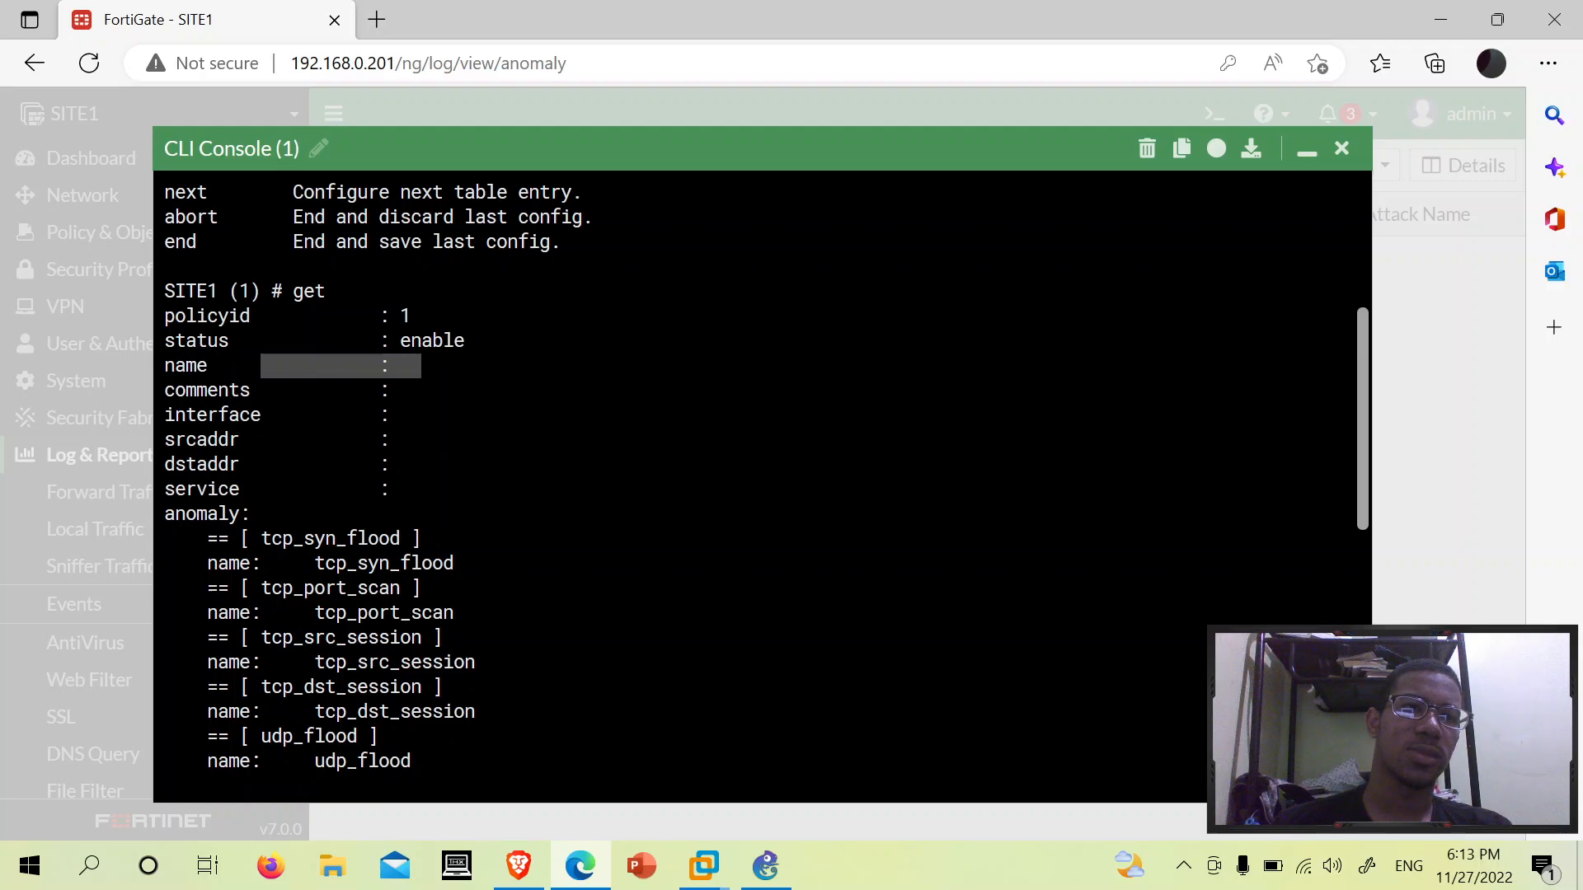
pyautogui.moveTo(164, 416); pyautogui.dragTo(400, 416)
pyautogui.moveTo(165, 466); pyautogui.dragTo(465, 489)
# - Discard the unsaved DoS-policy entry 1 with 'abort', returning to the SITE1 prompt
pyautogui.click(465, 489)
pyautogui.press('Return')
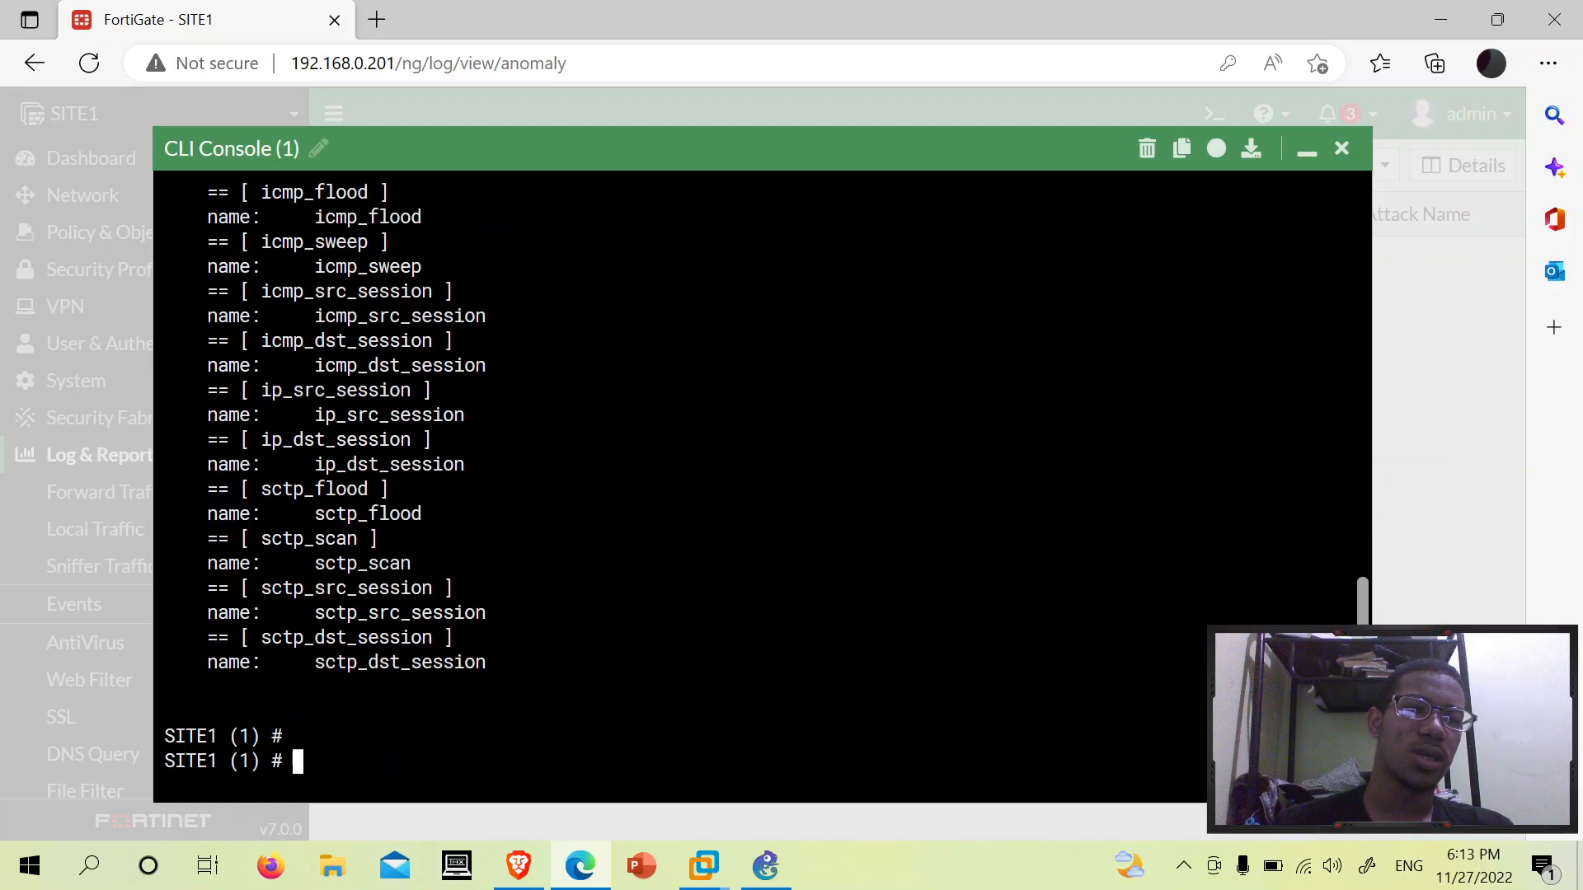
pyautogui.scroll(10, 762, 486)
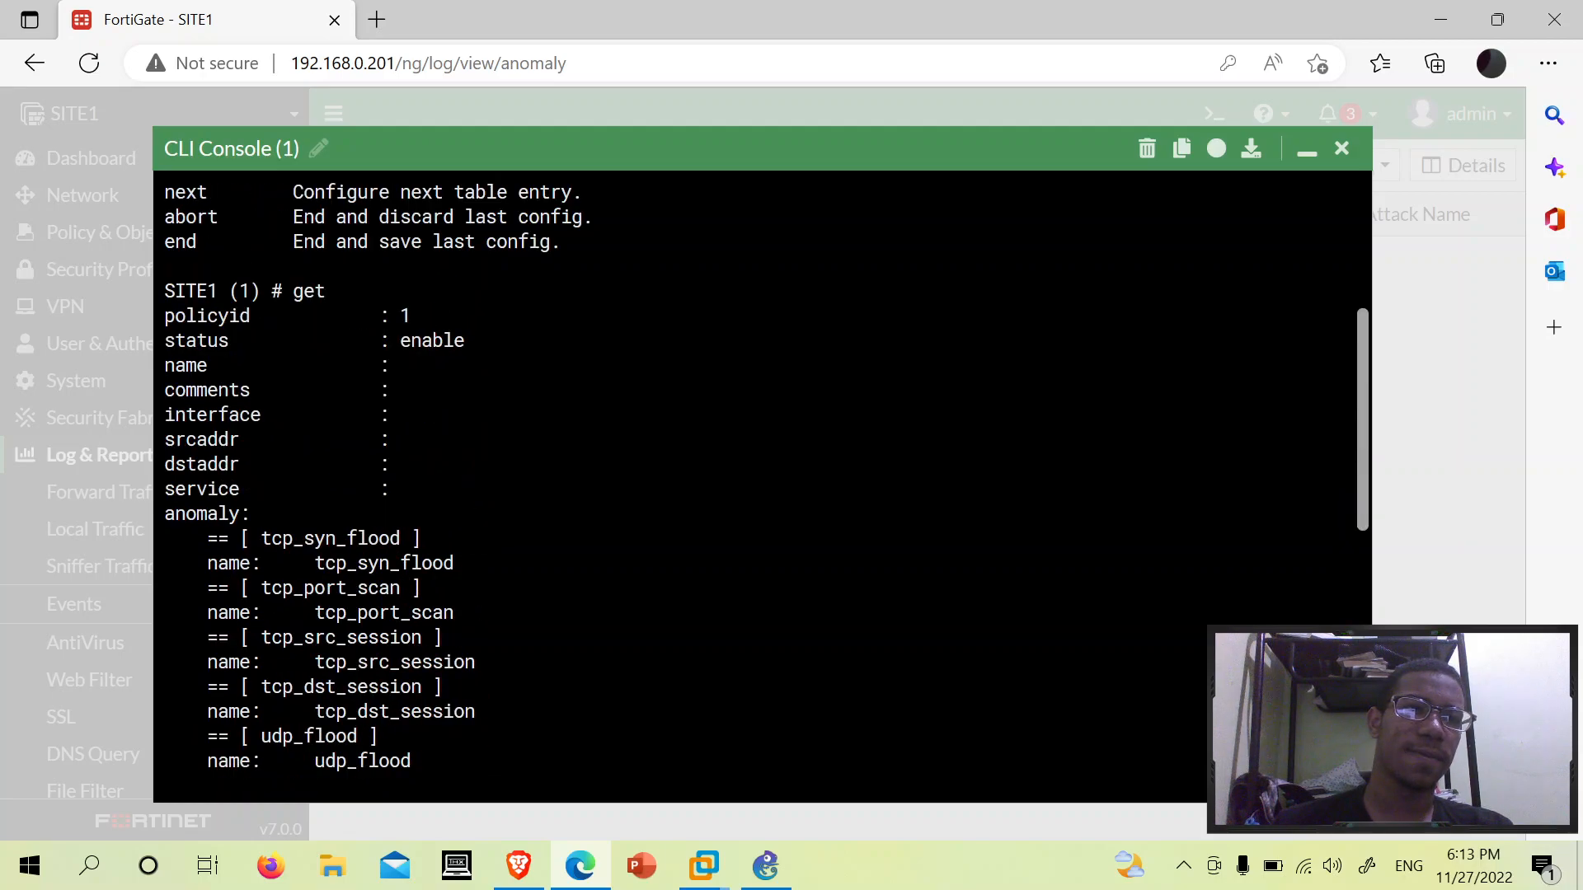
pyautogui.scroll(-10, 762, 486)
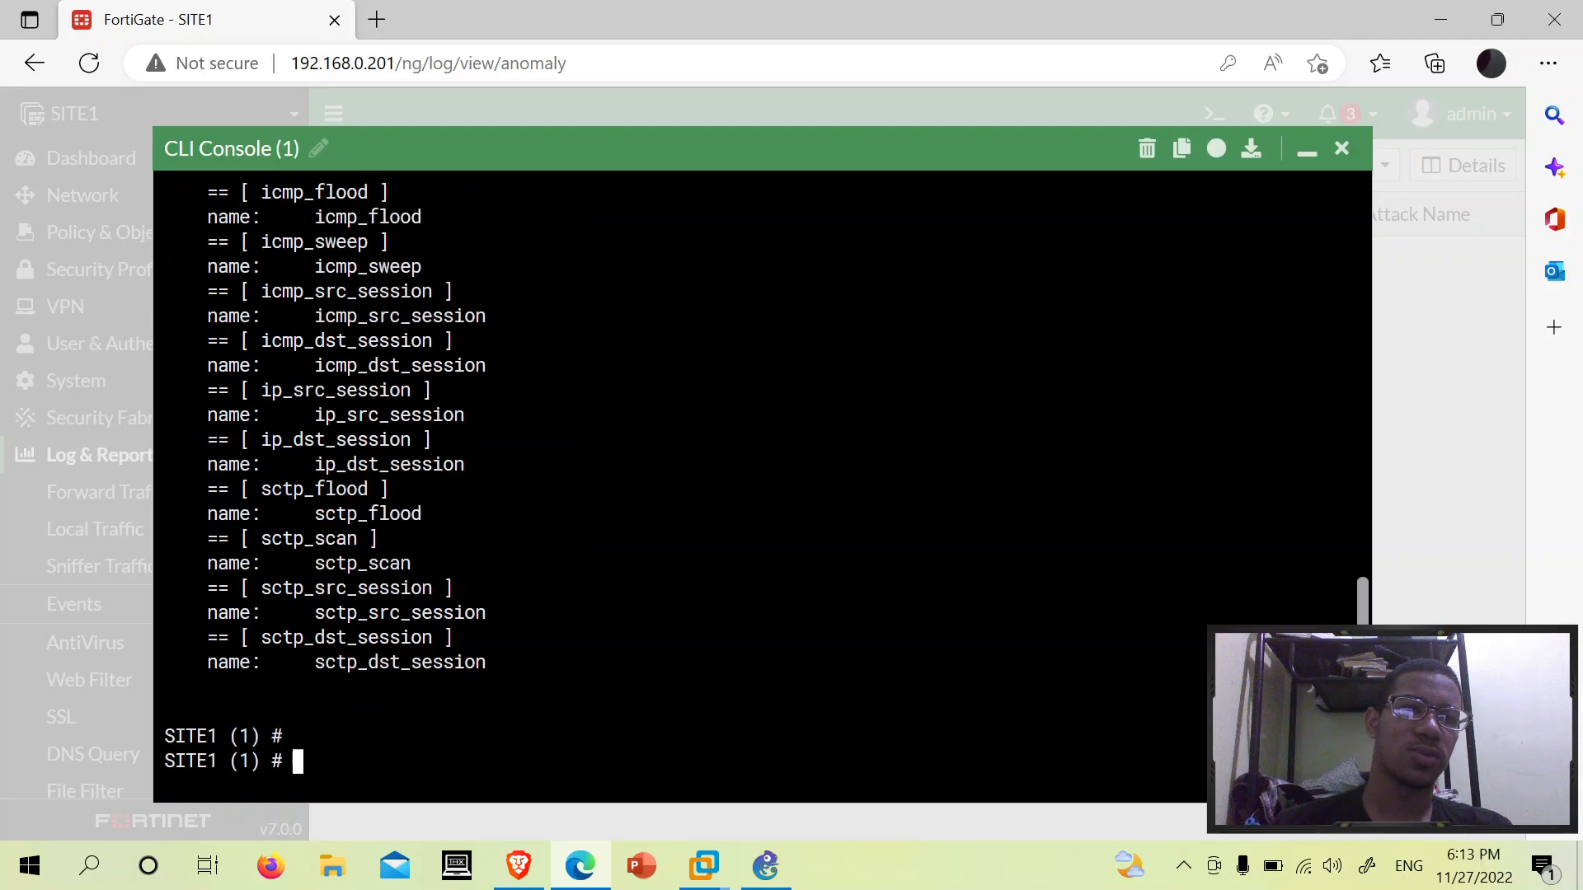
pyautogui.scroll(15, 763, 486)
pyautogui.scroll(-7, 762, 486)
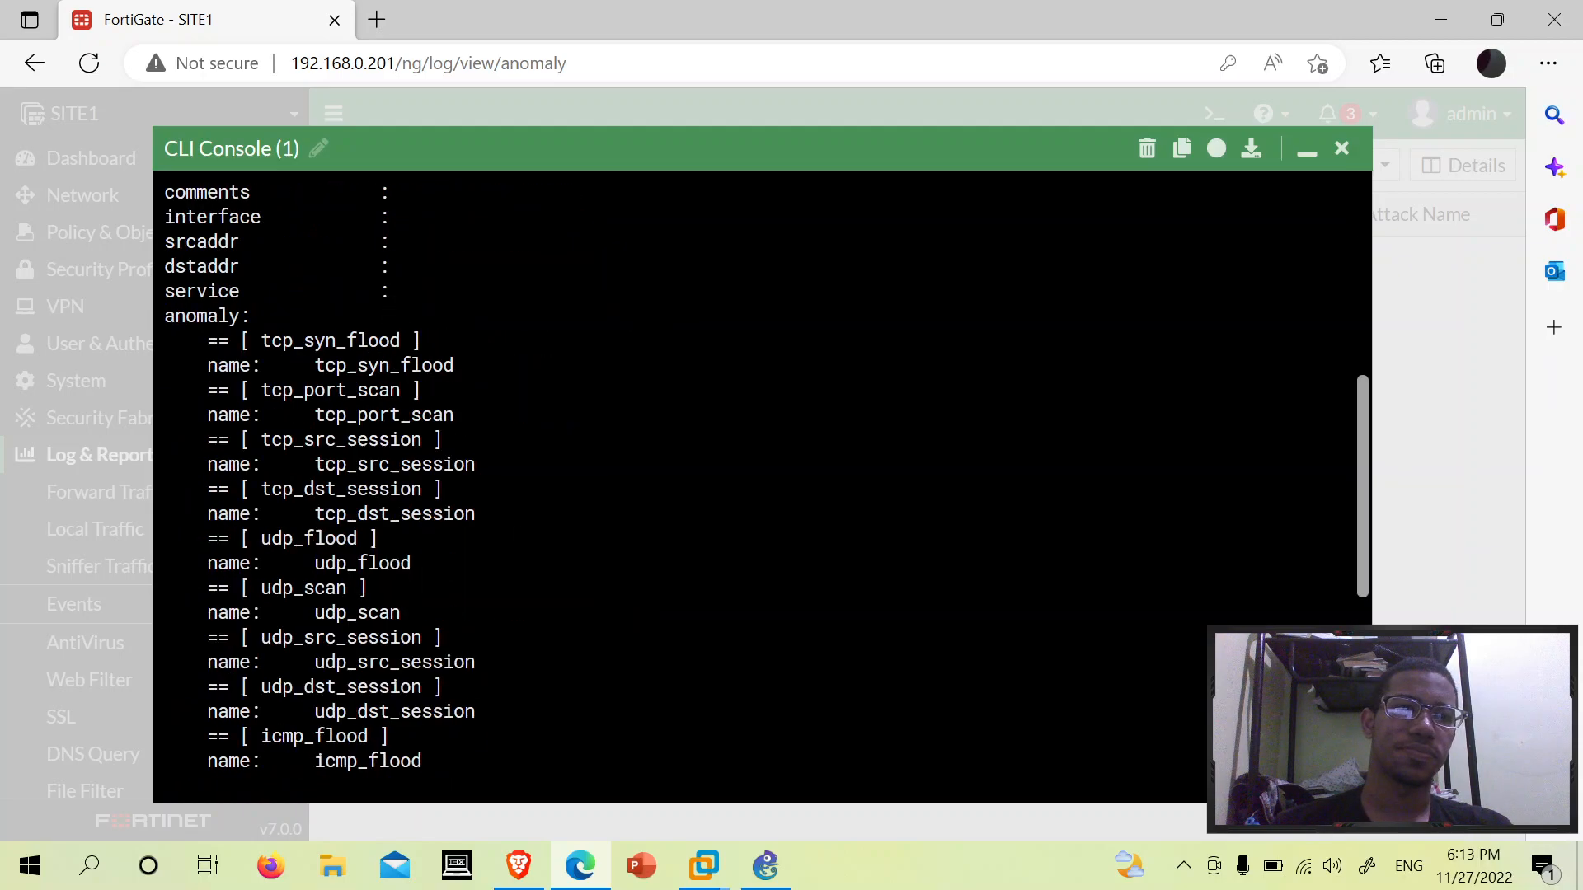
pyautogui.scroll(3, 762, 486)
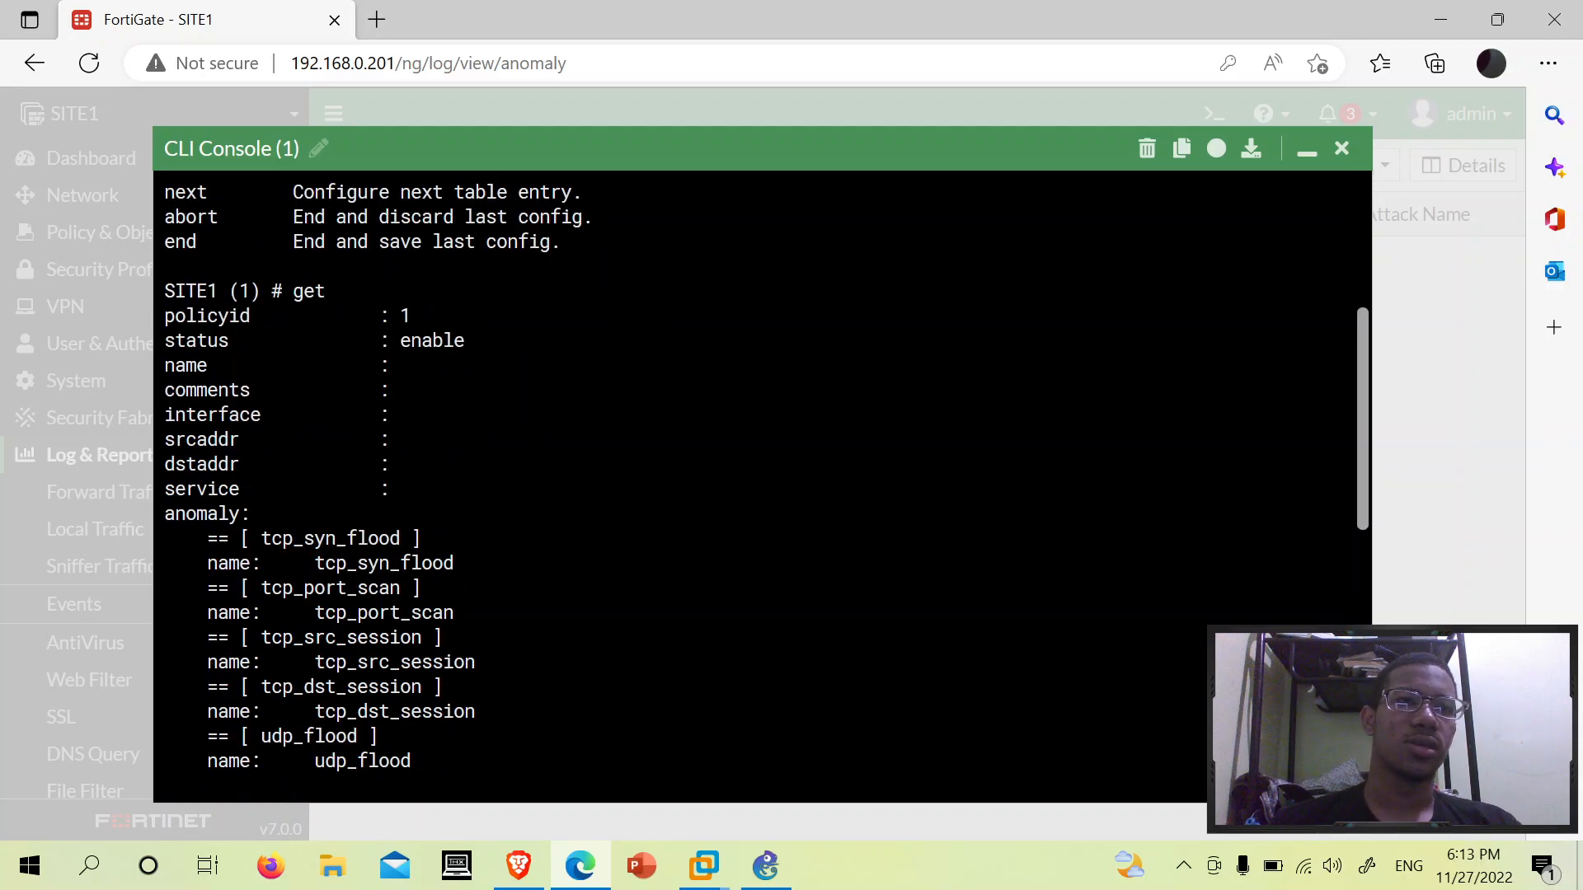
pyautogui.scroll(-10, 763, 487)
pyautogui.write('abort')
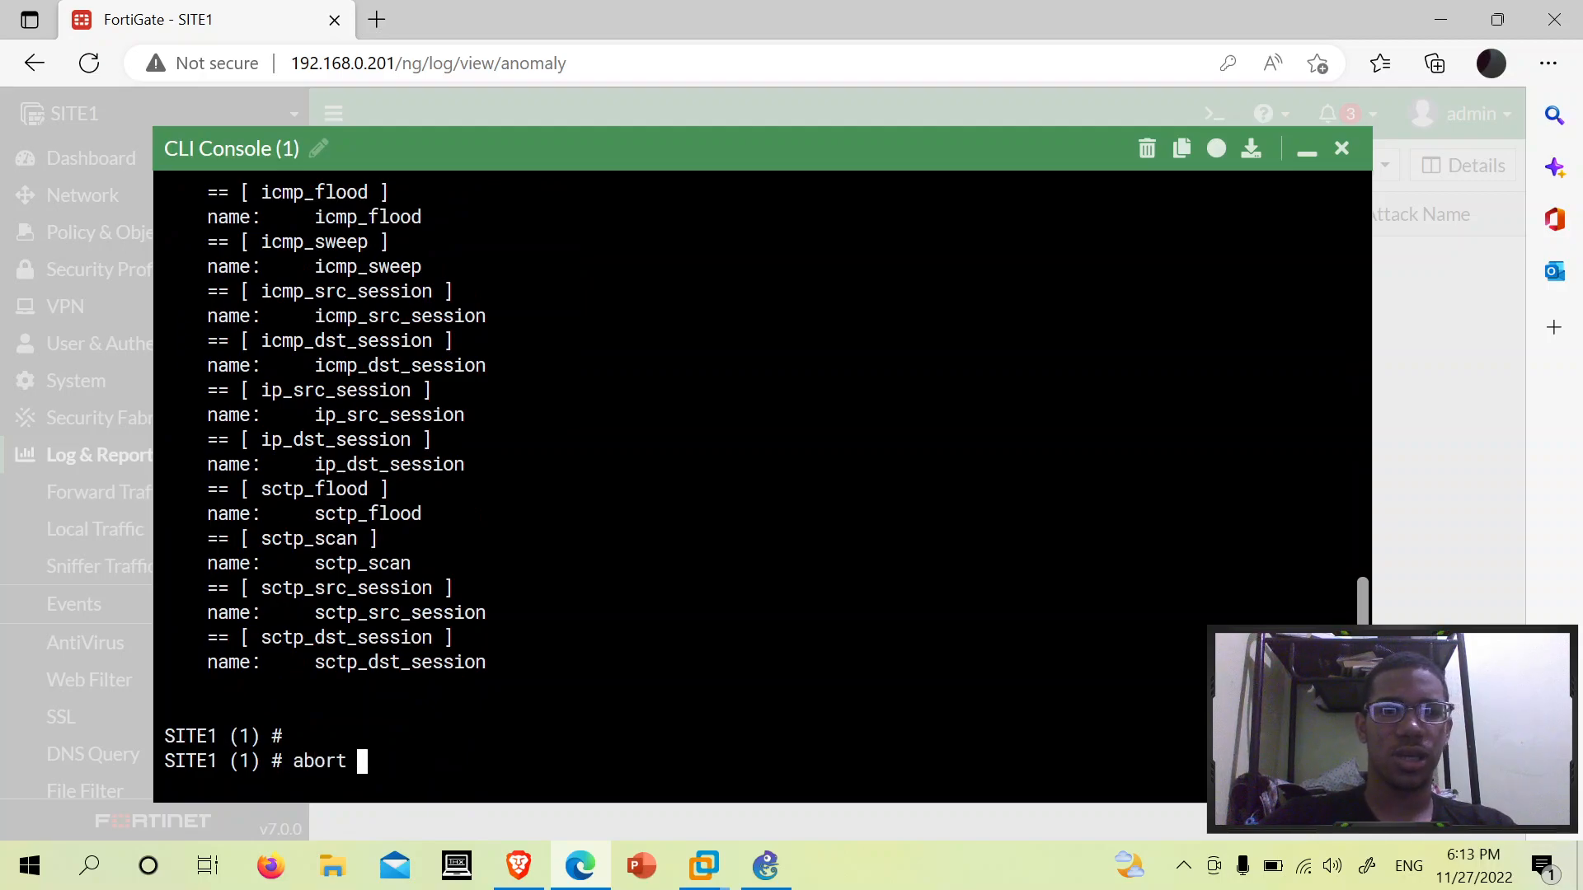
pyautogui.press('Return')
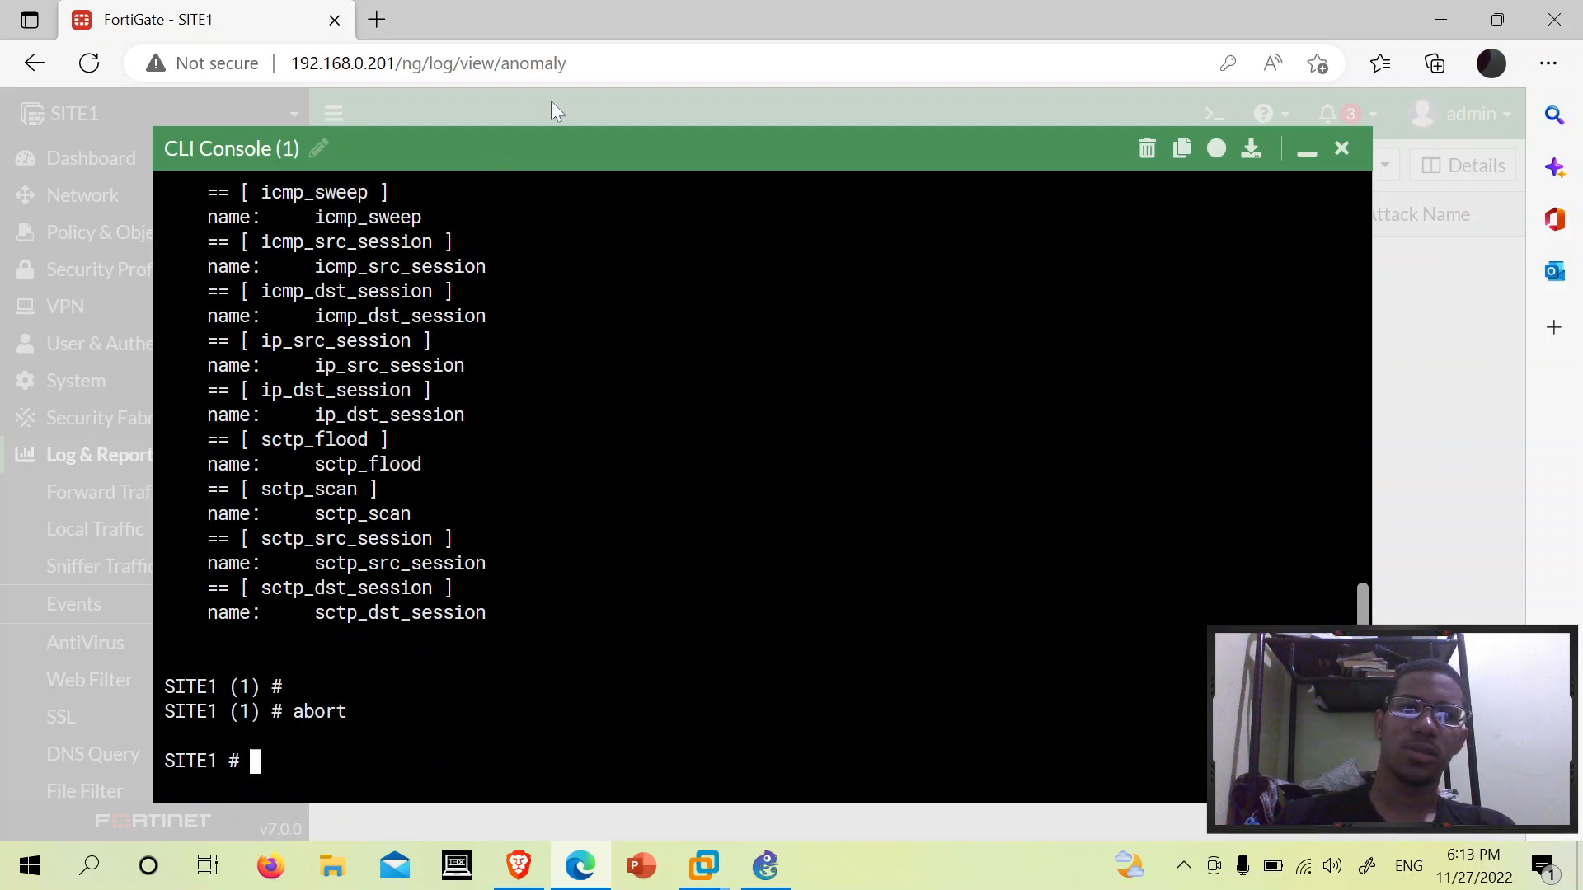
# - Close the CLI console and start a new policy under Policy & Objects > IPv4 DoS Policy
pyautogui.click(1341, 148)
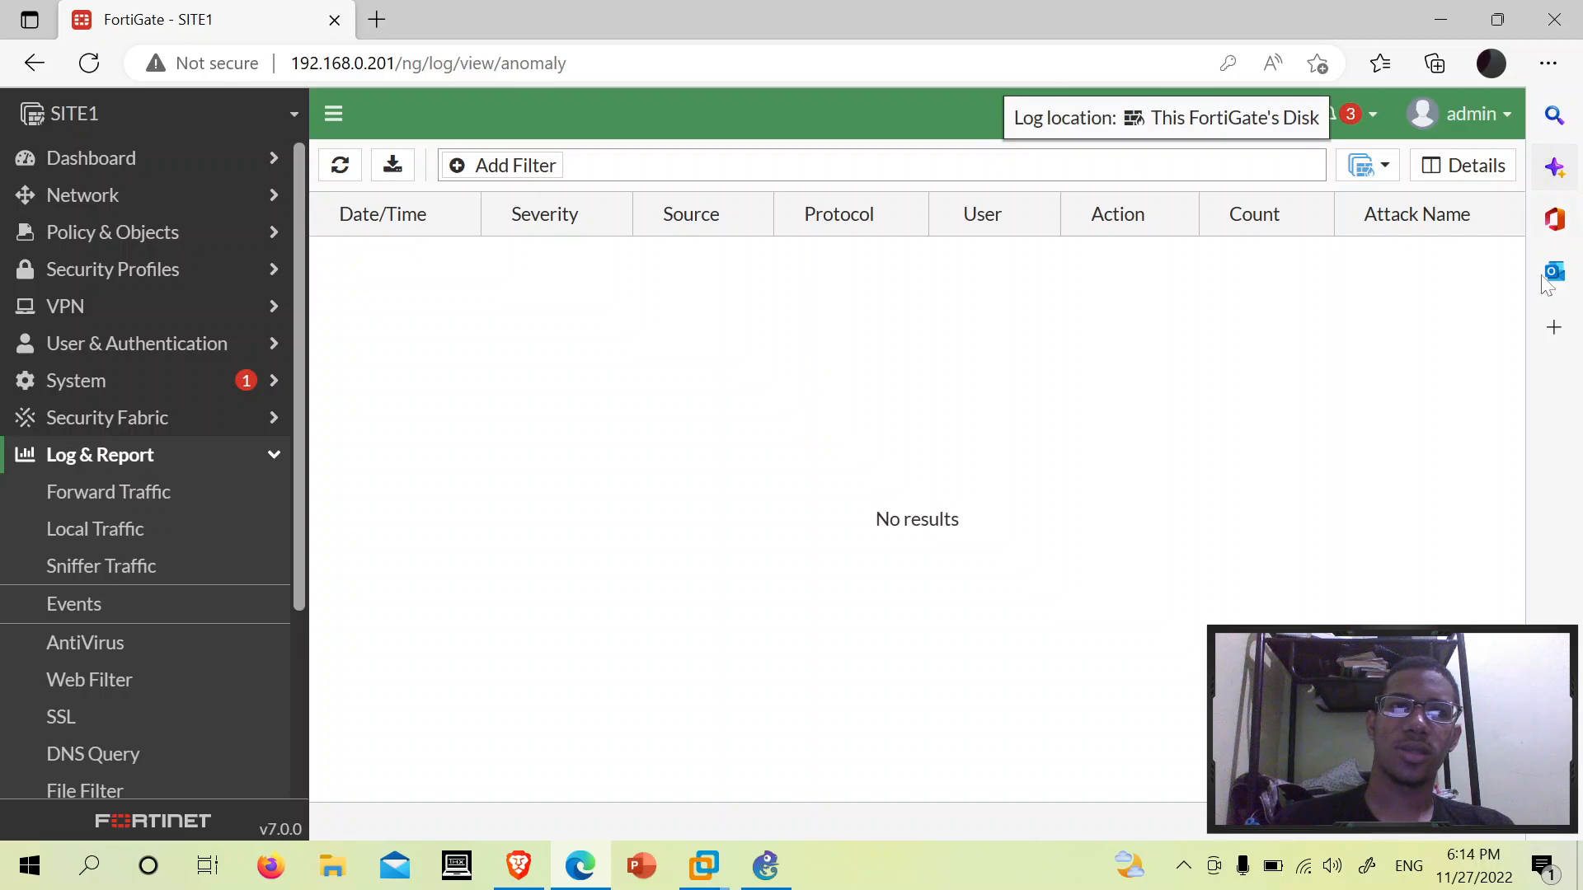
pyautogui.scroll(-3, 114, 336)
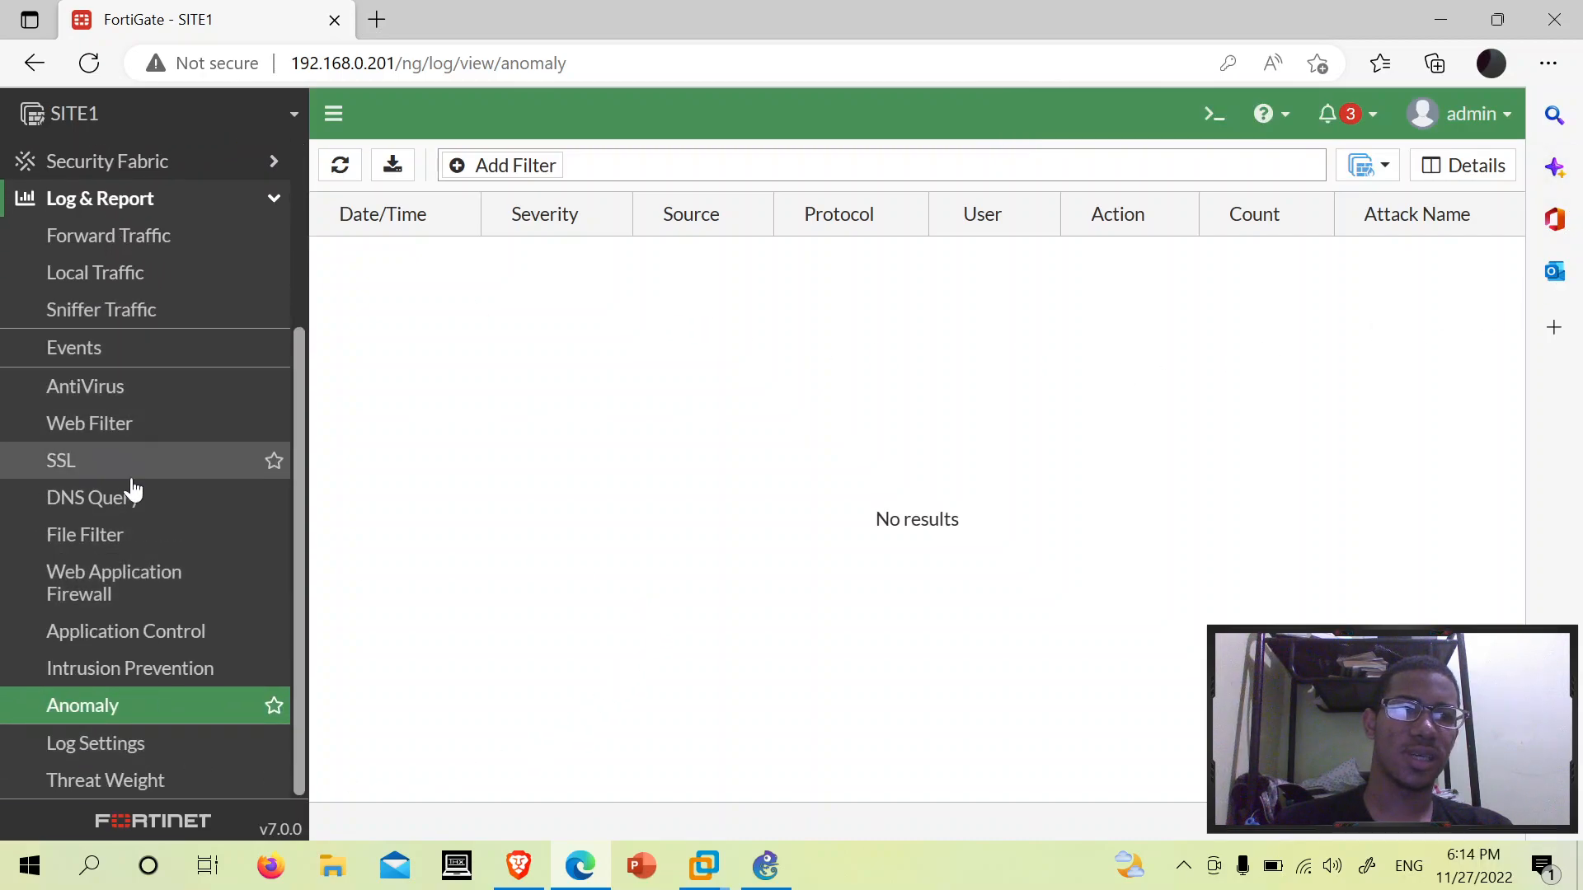
pyautogui.scroll(3, 184, 582)
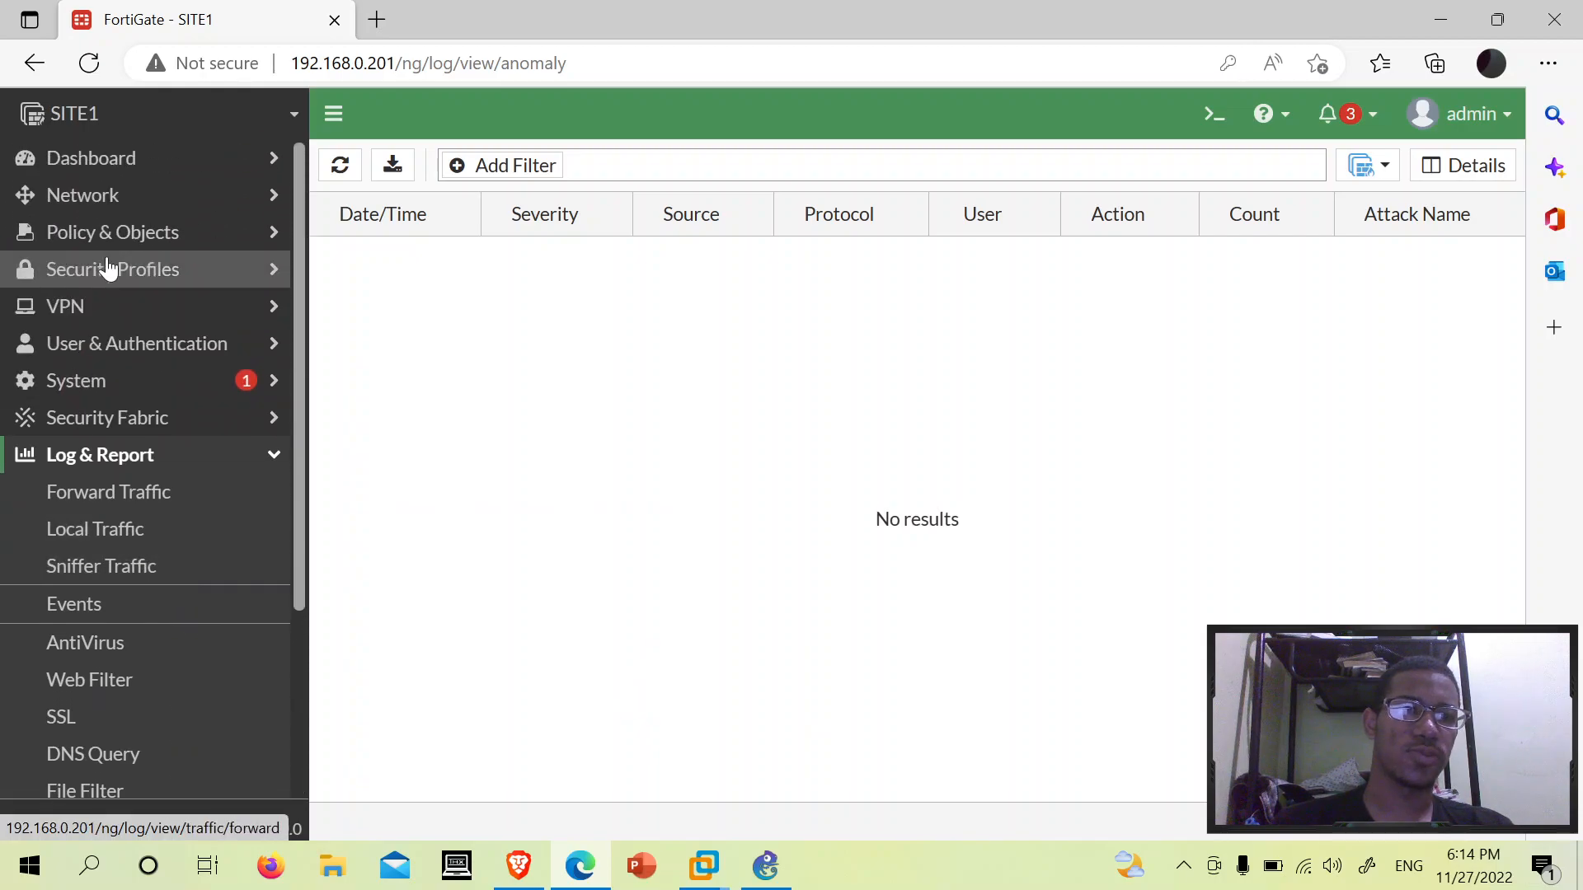
pyautogui.click(155, 454)
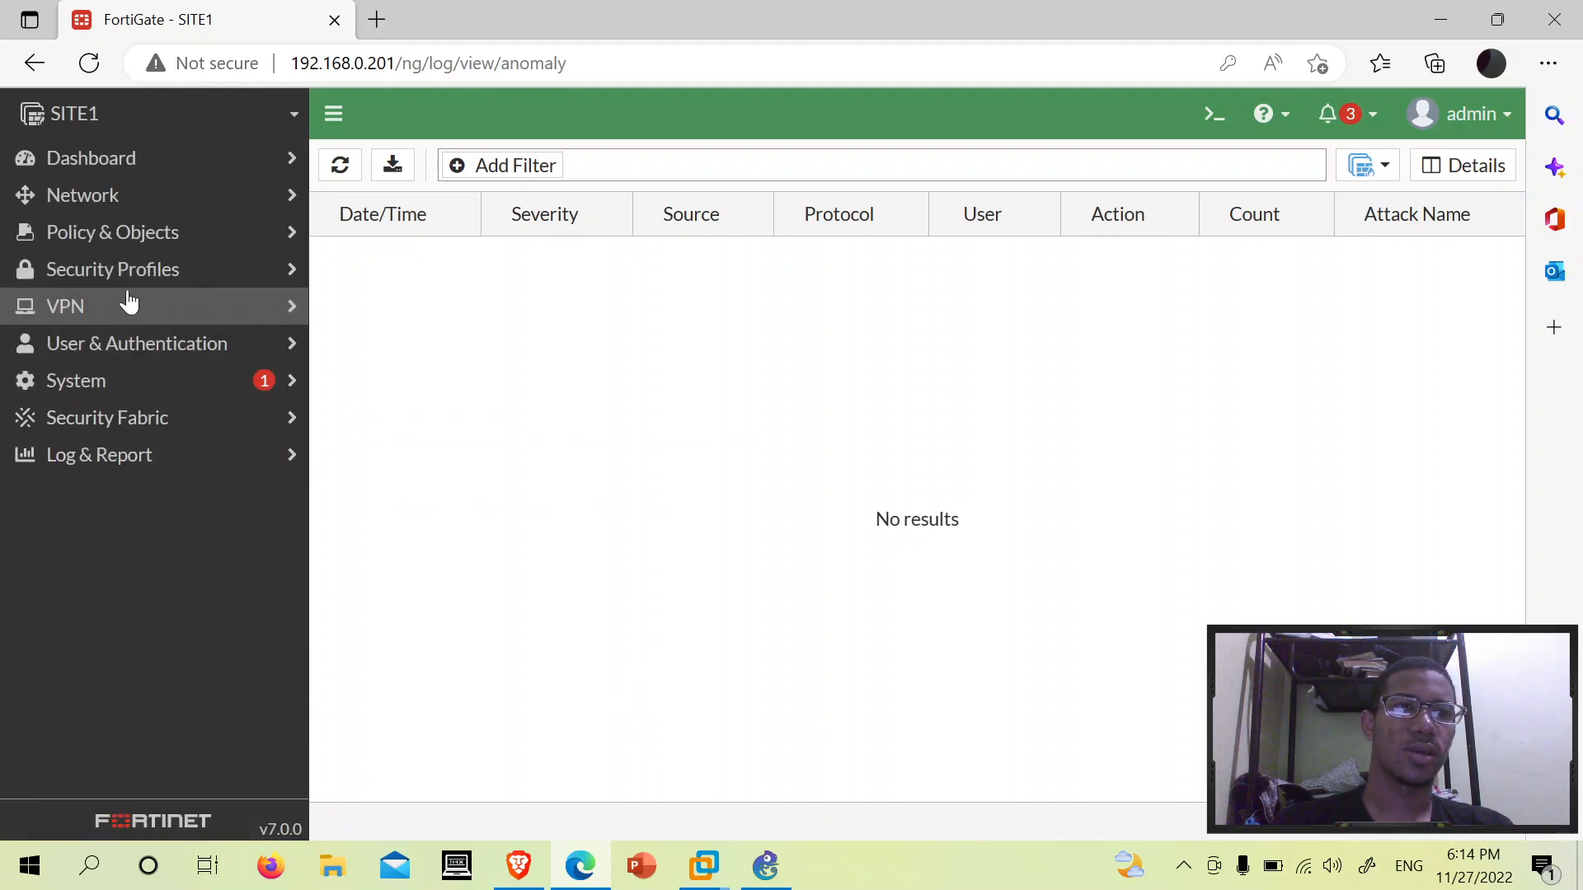
pyautogui.click(38, 273)
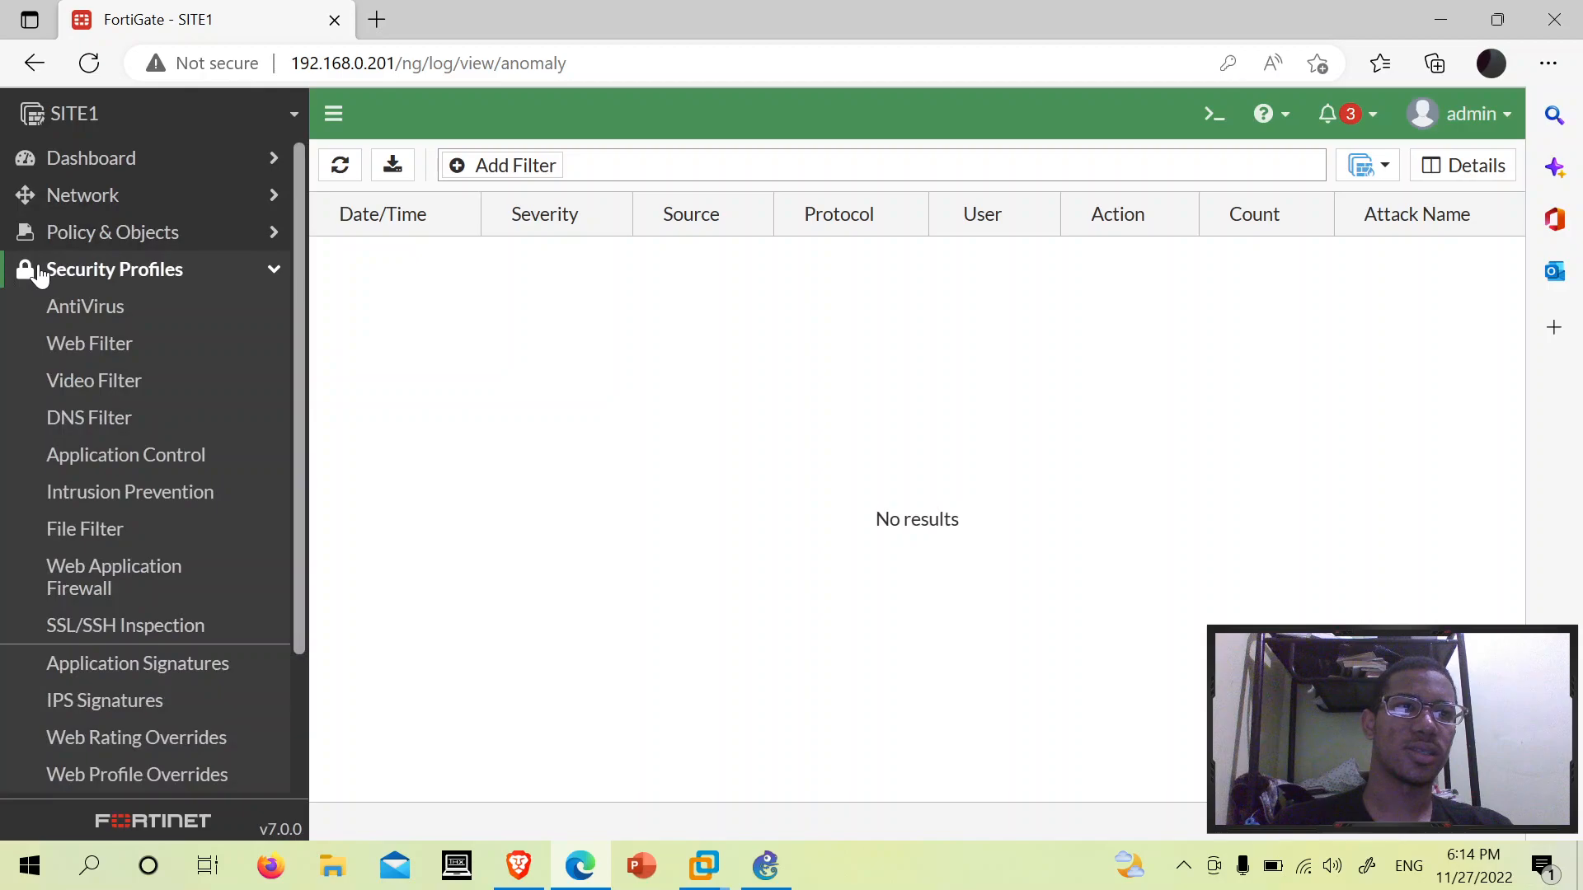
pyautogui.click(39, 272)
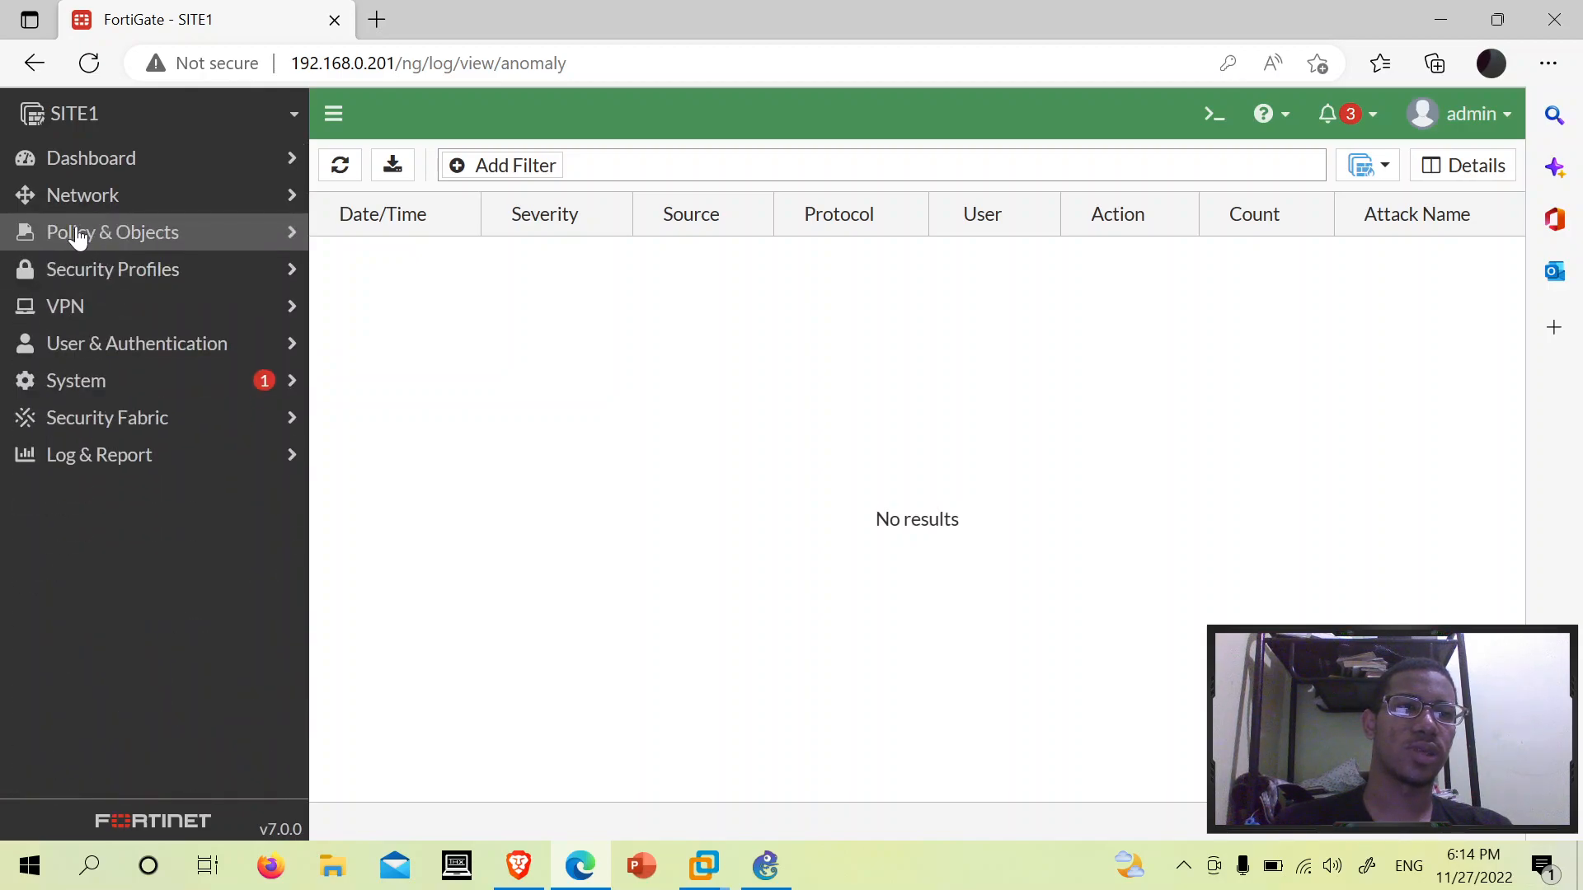
pyautogui.click(82, 234)
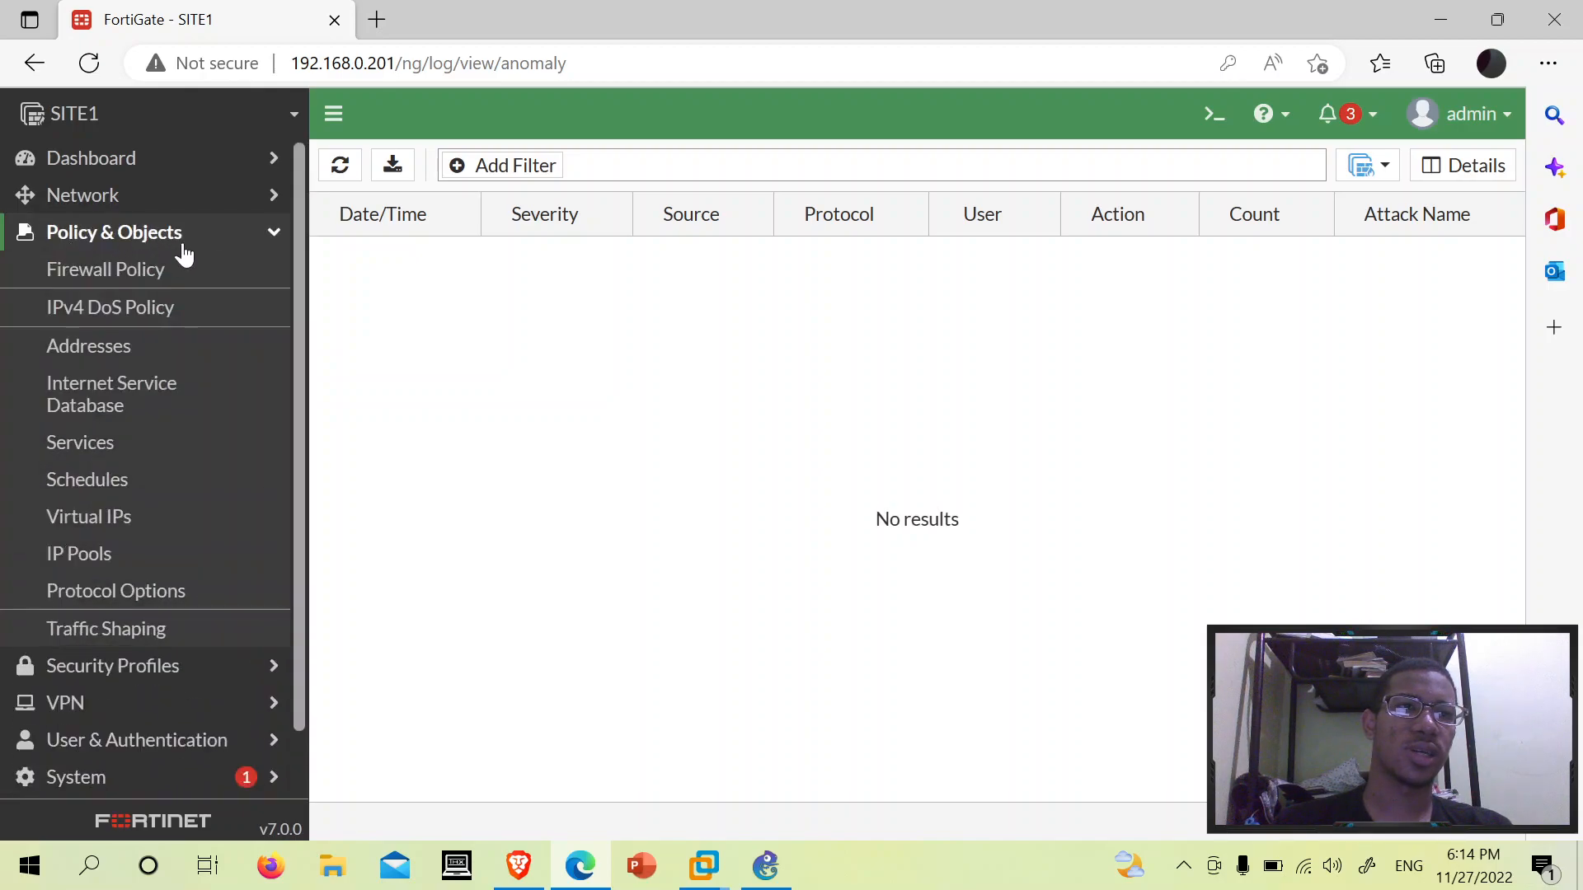
pyautogui.click(133, 310)
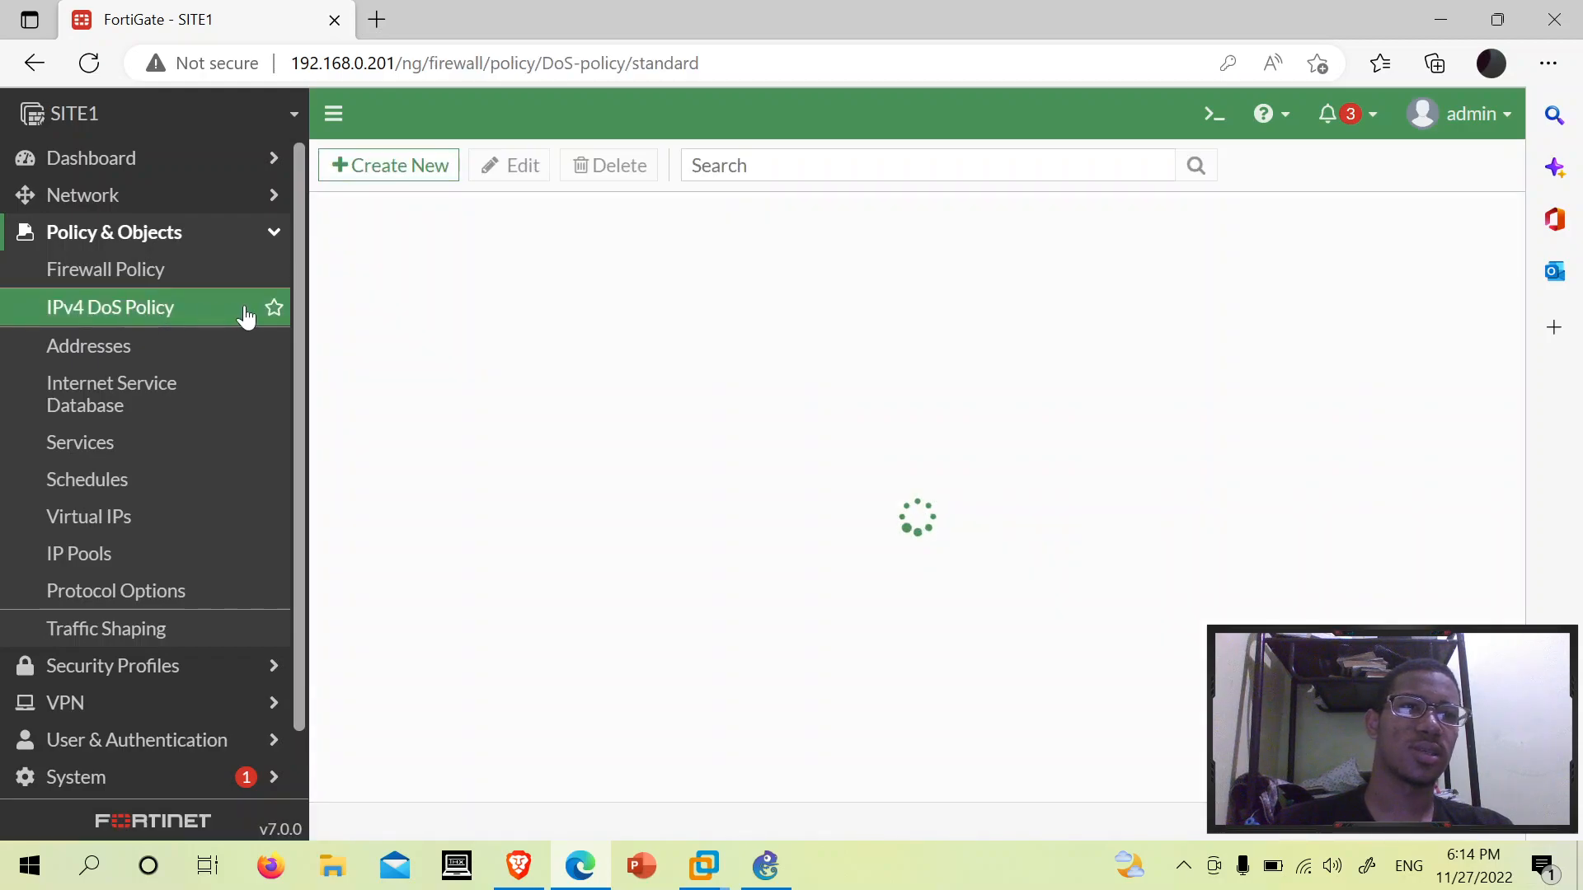
pyautogui.click(422, 166)
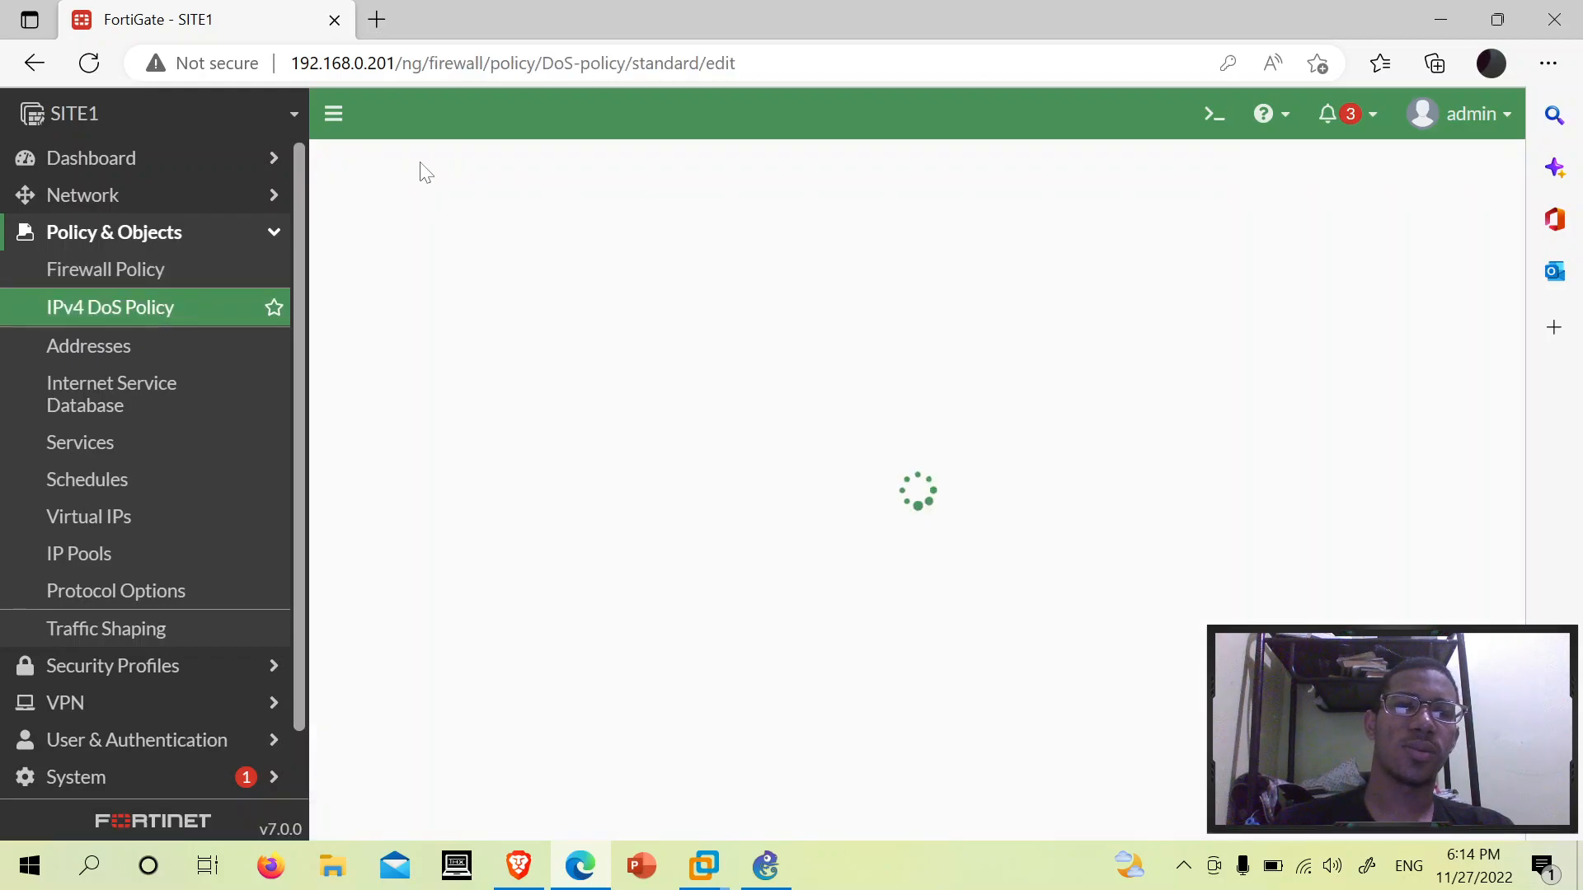
# - Set the incoming interface to port1 and the source address to all
pyautogui.click(705, 270)
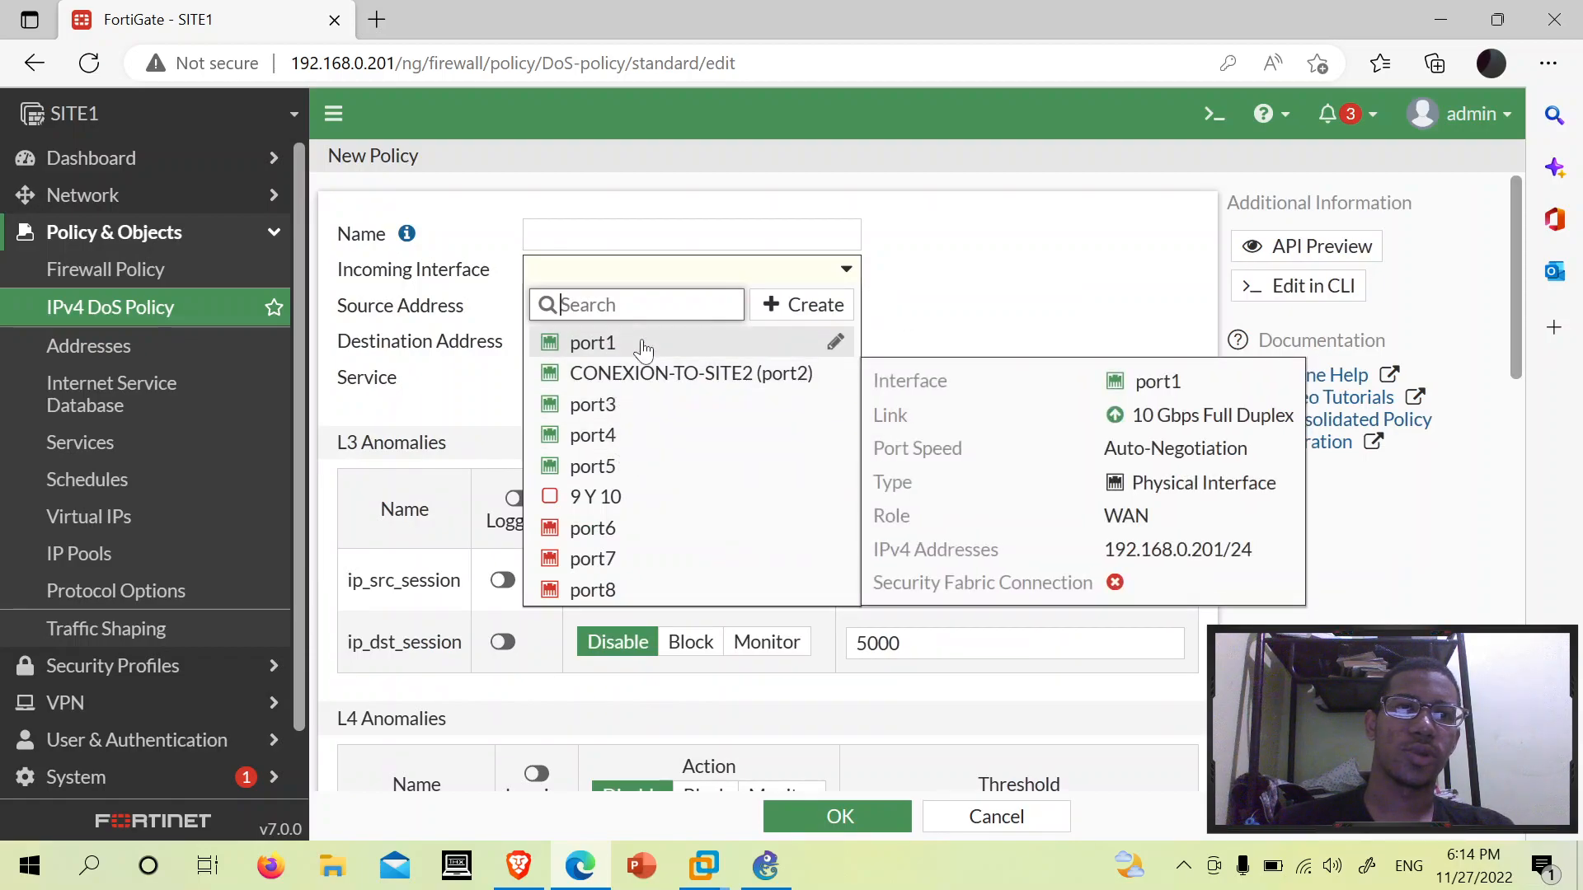
pyautogui.click(643, 344)
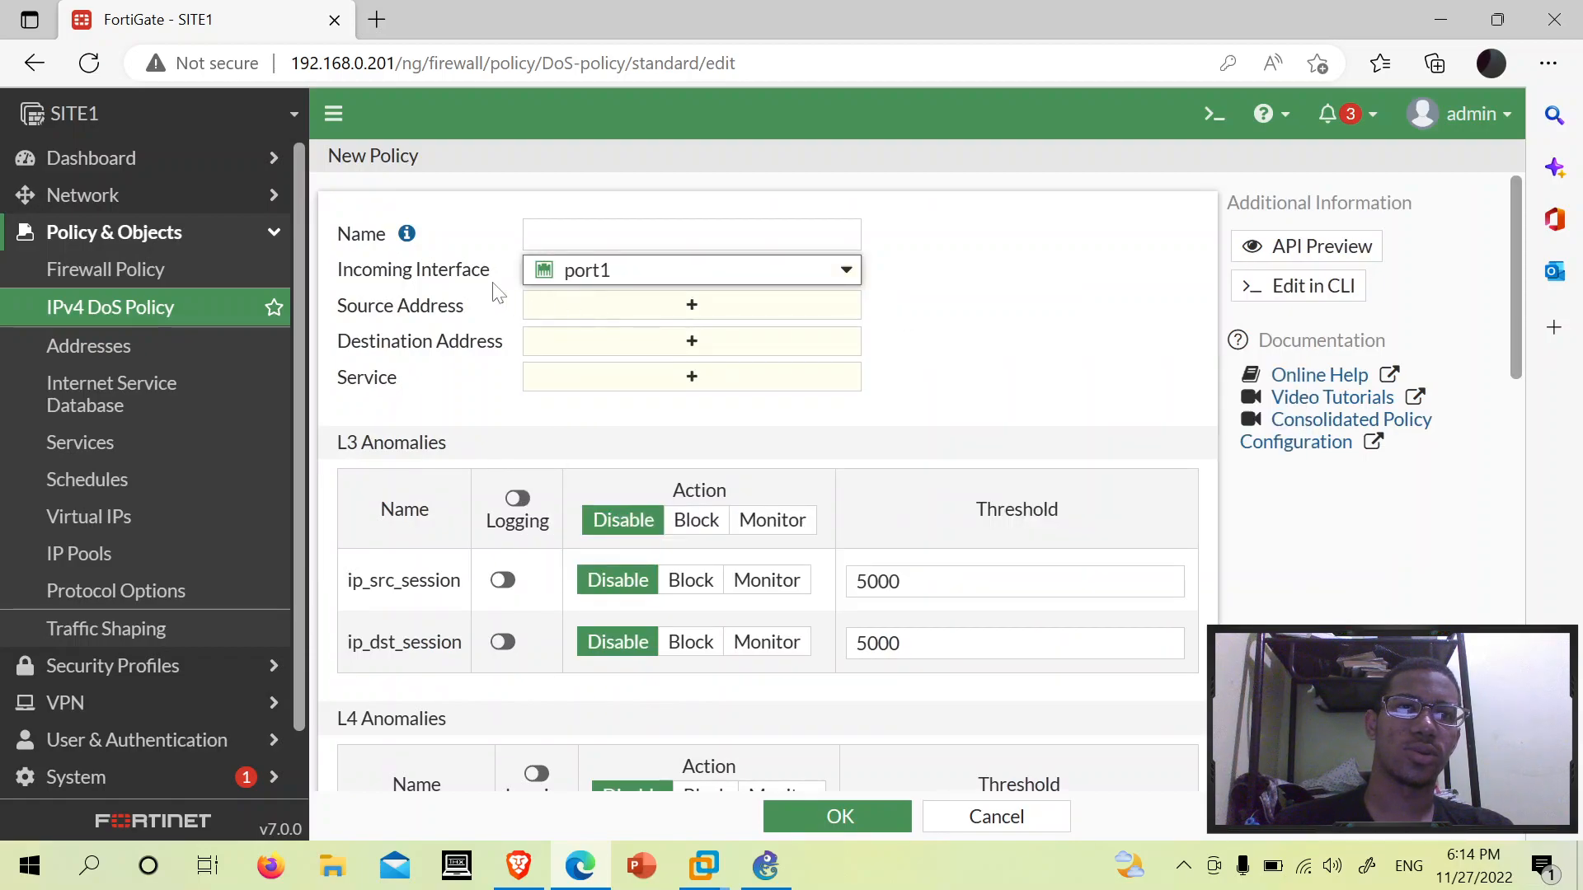
pyautogui.click(619, 307)
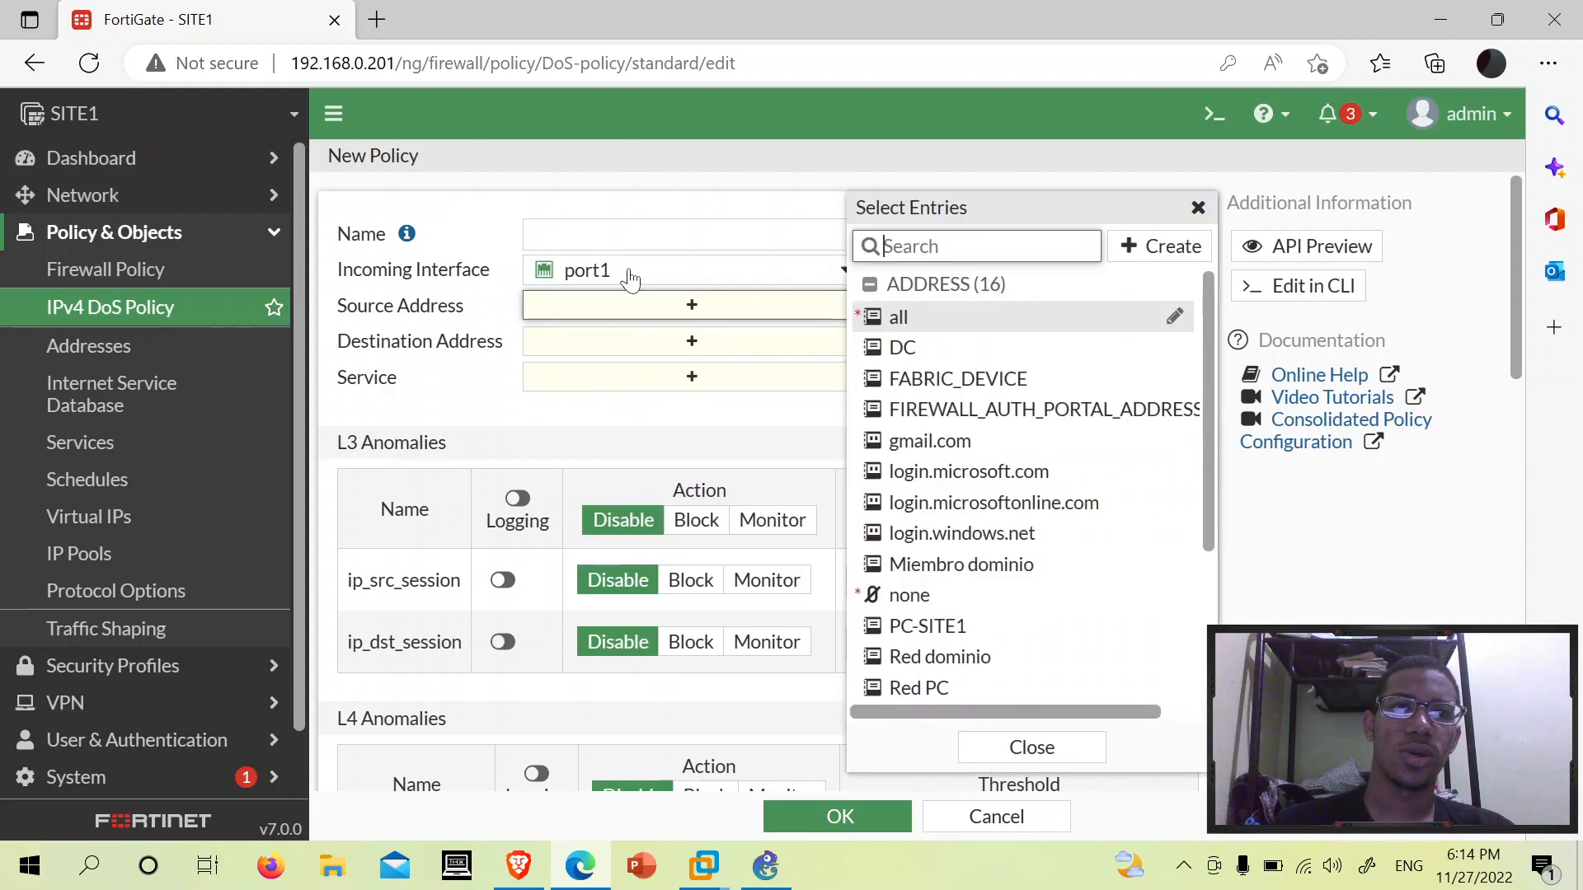
pyautogui.moveTo(631, 278)
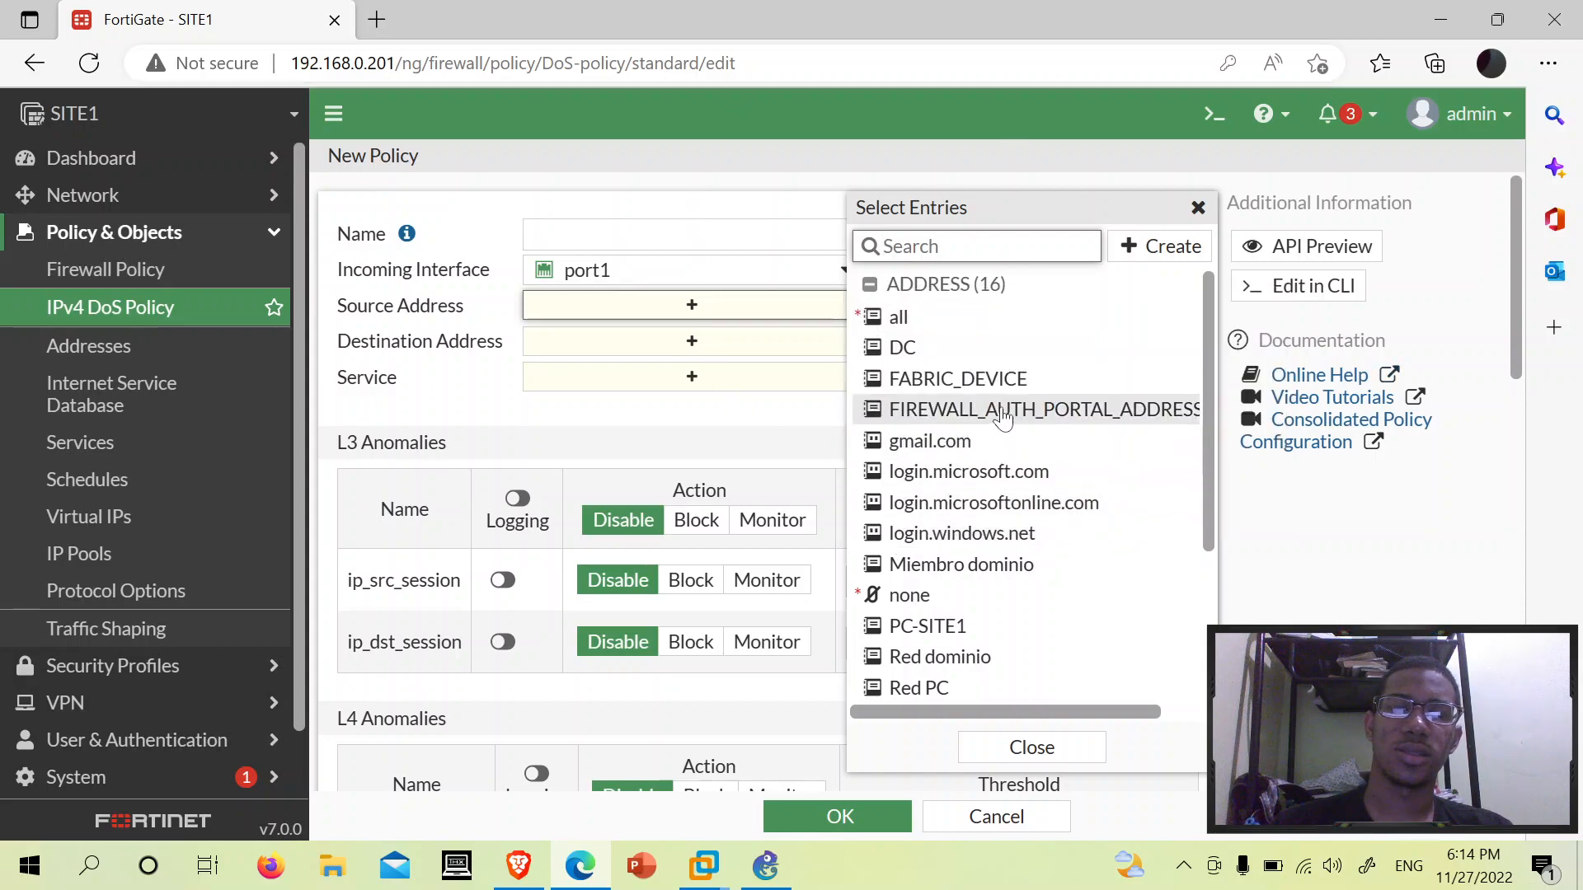
pyautogui.moveTo(1027, 314)
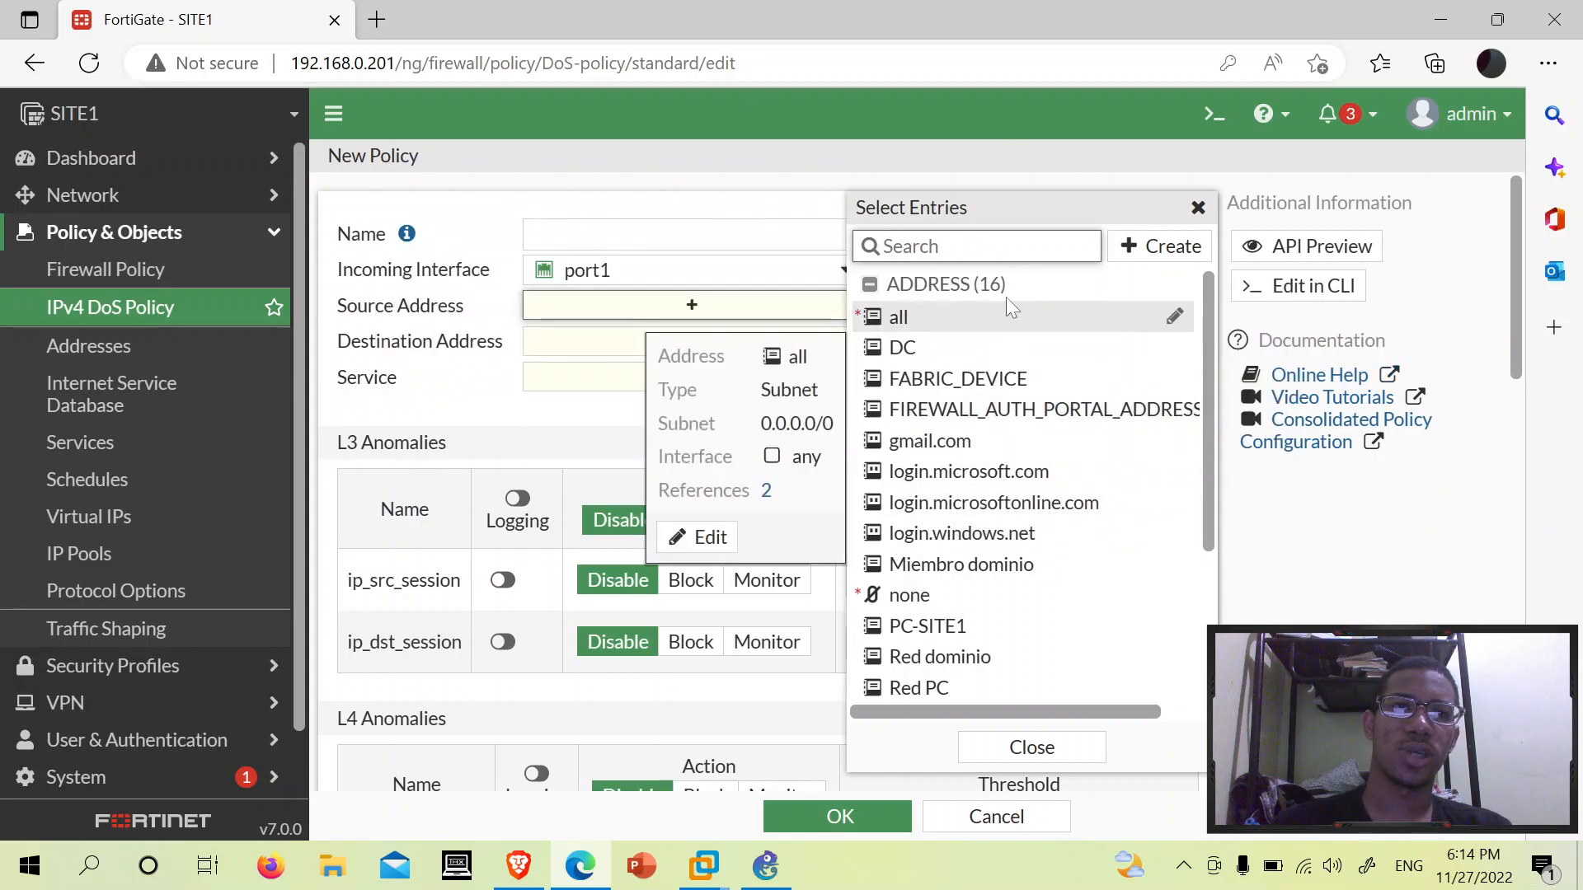
pyautogui.click(916, 313)
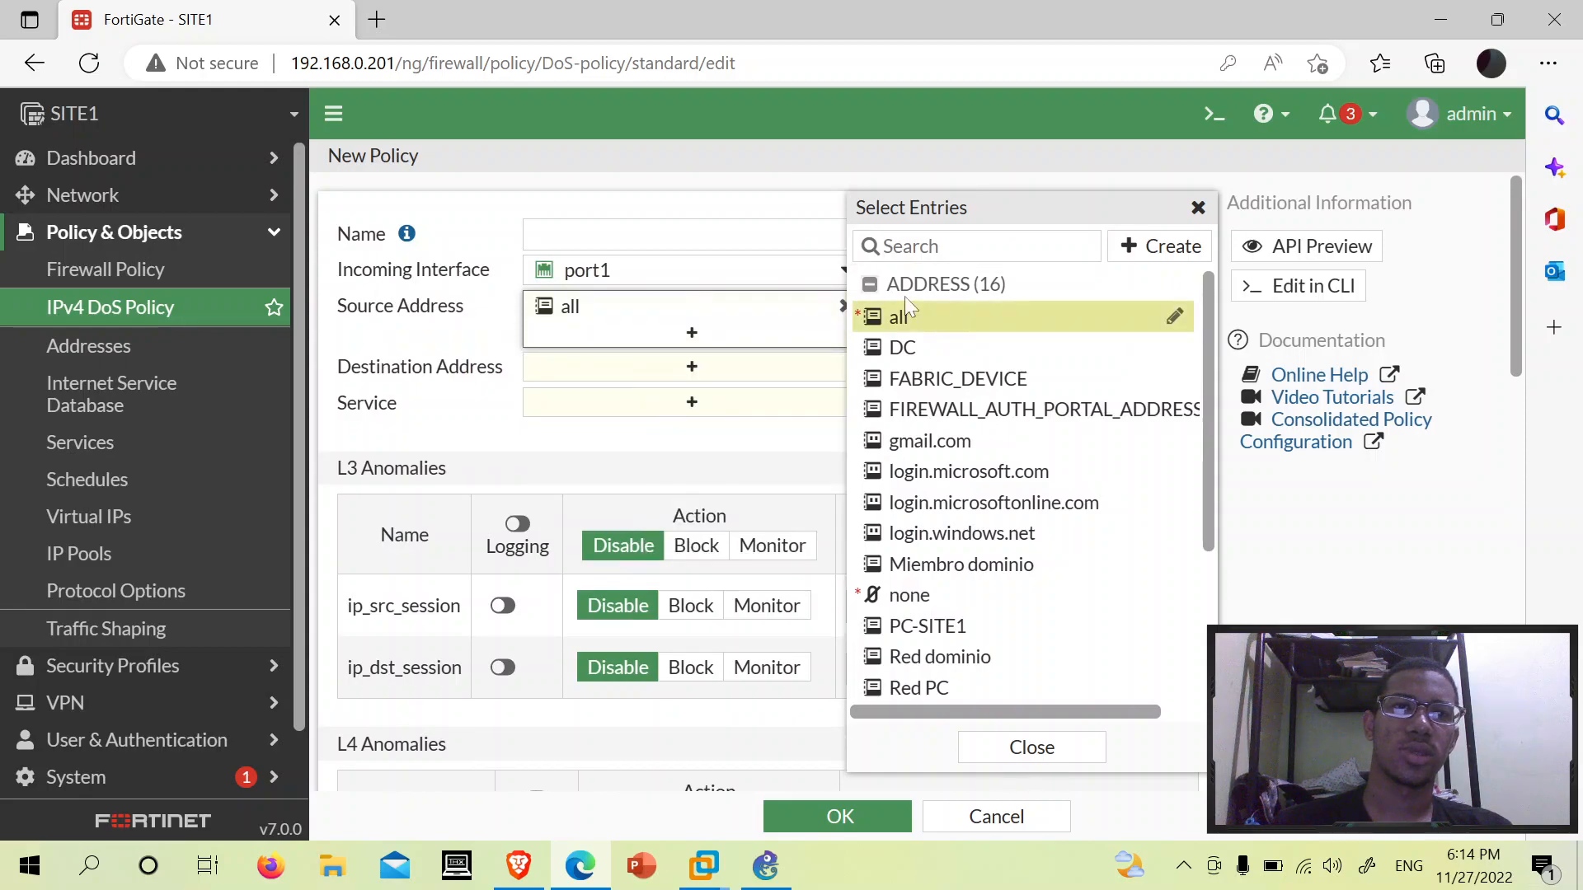
pyautogui.click(489, 406)
# - Set the destination address to all and the service to ALL
pyautogui.click(620, 383)
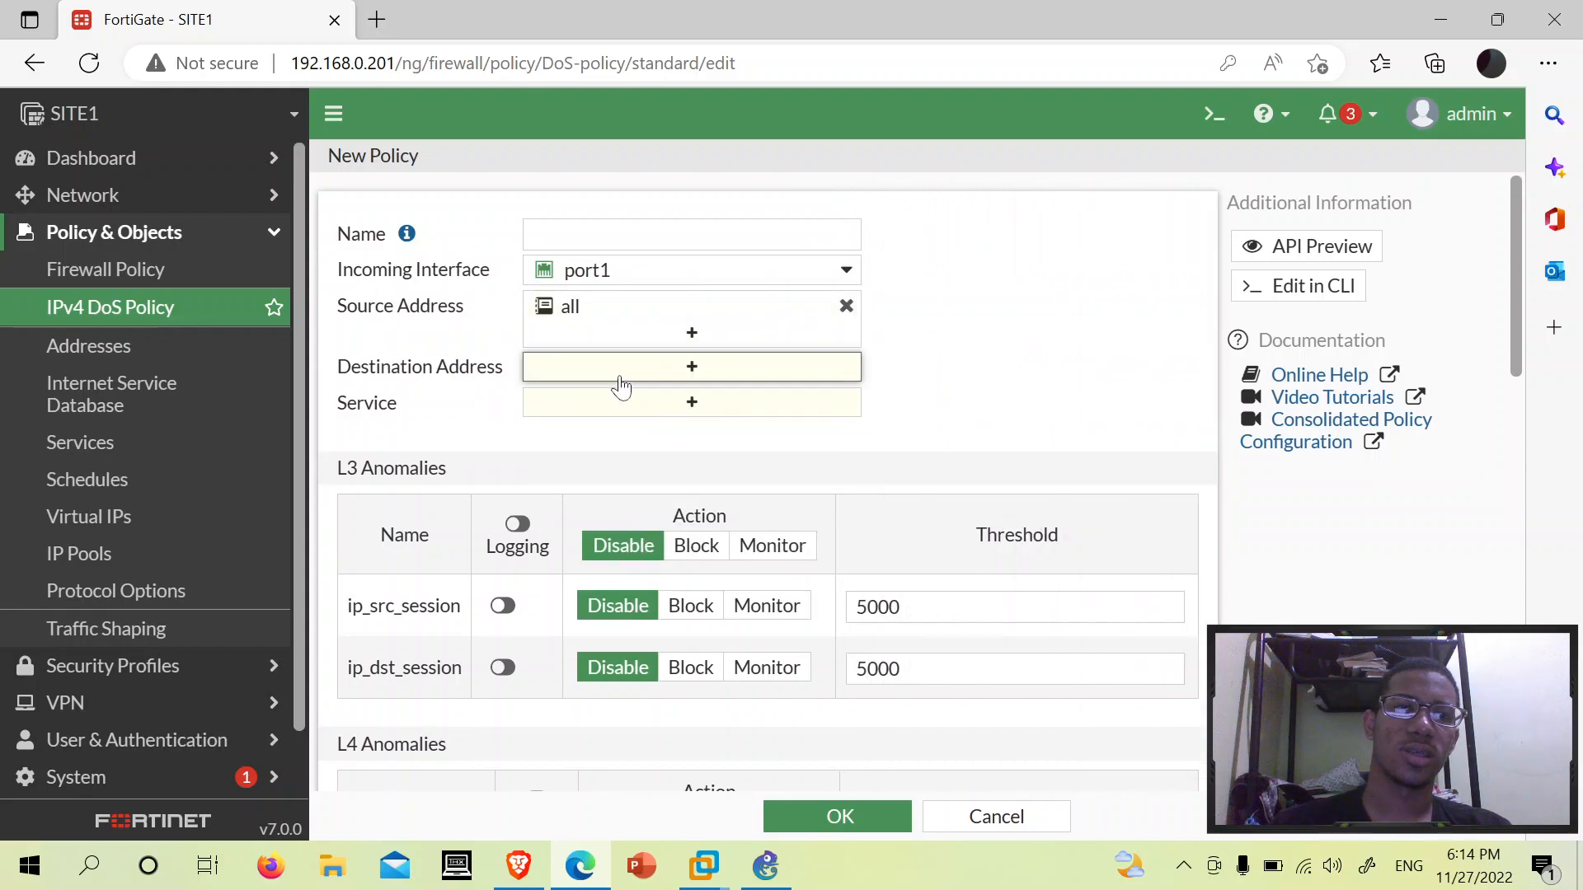
pyautogui.scroll(-3, 948, 494)
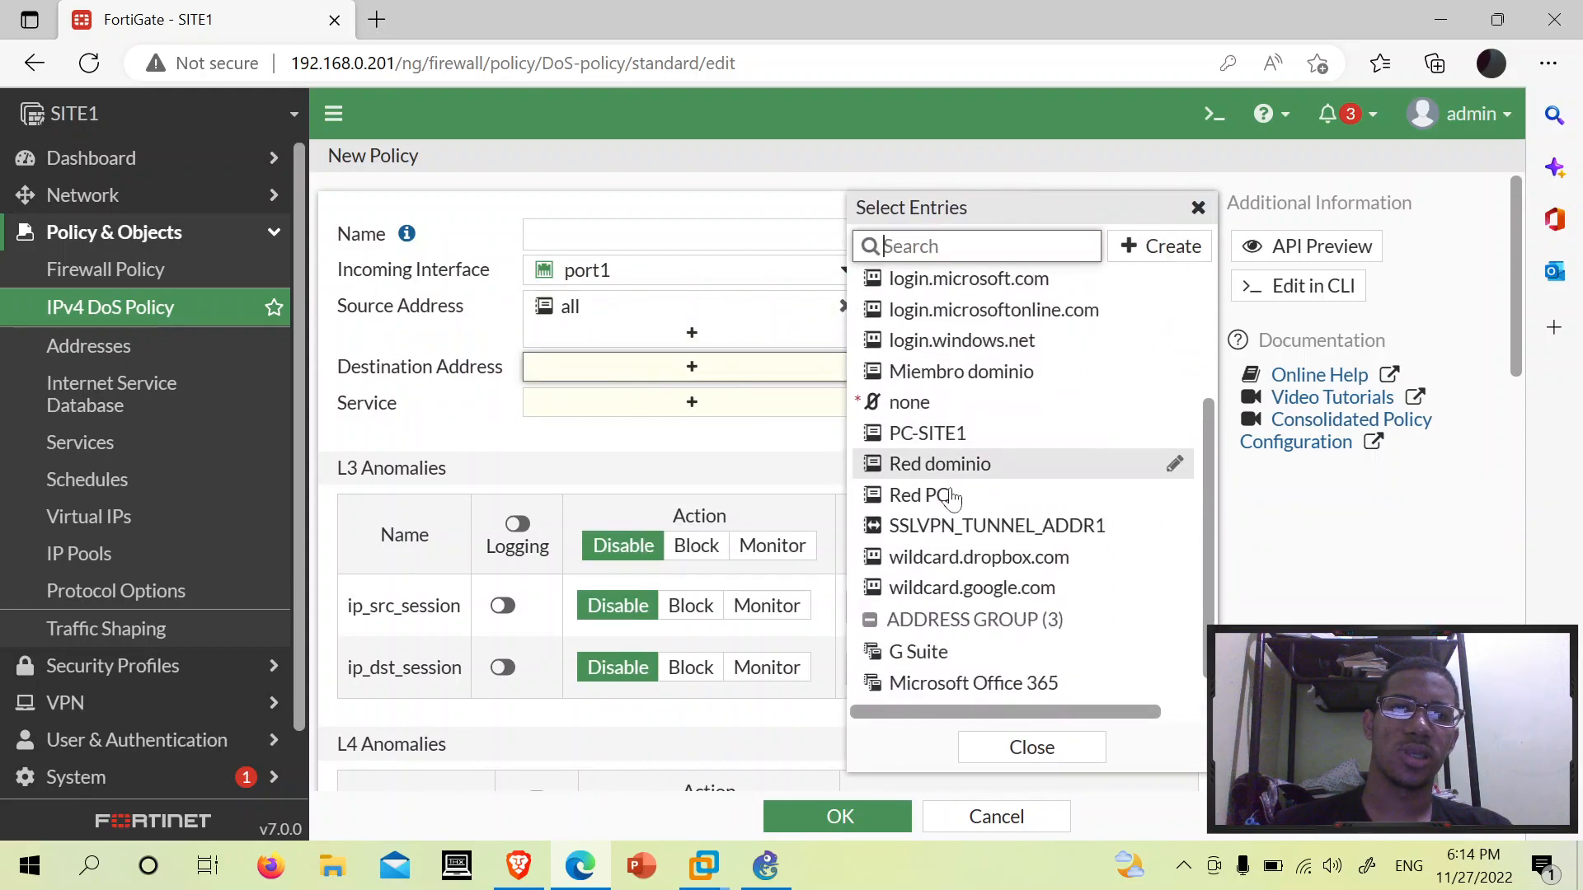
pyautogui.scroll(1, 1002, 467)
pyautogui.scroll(2, 1002, 468)
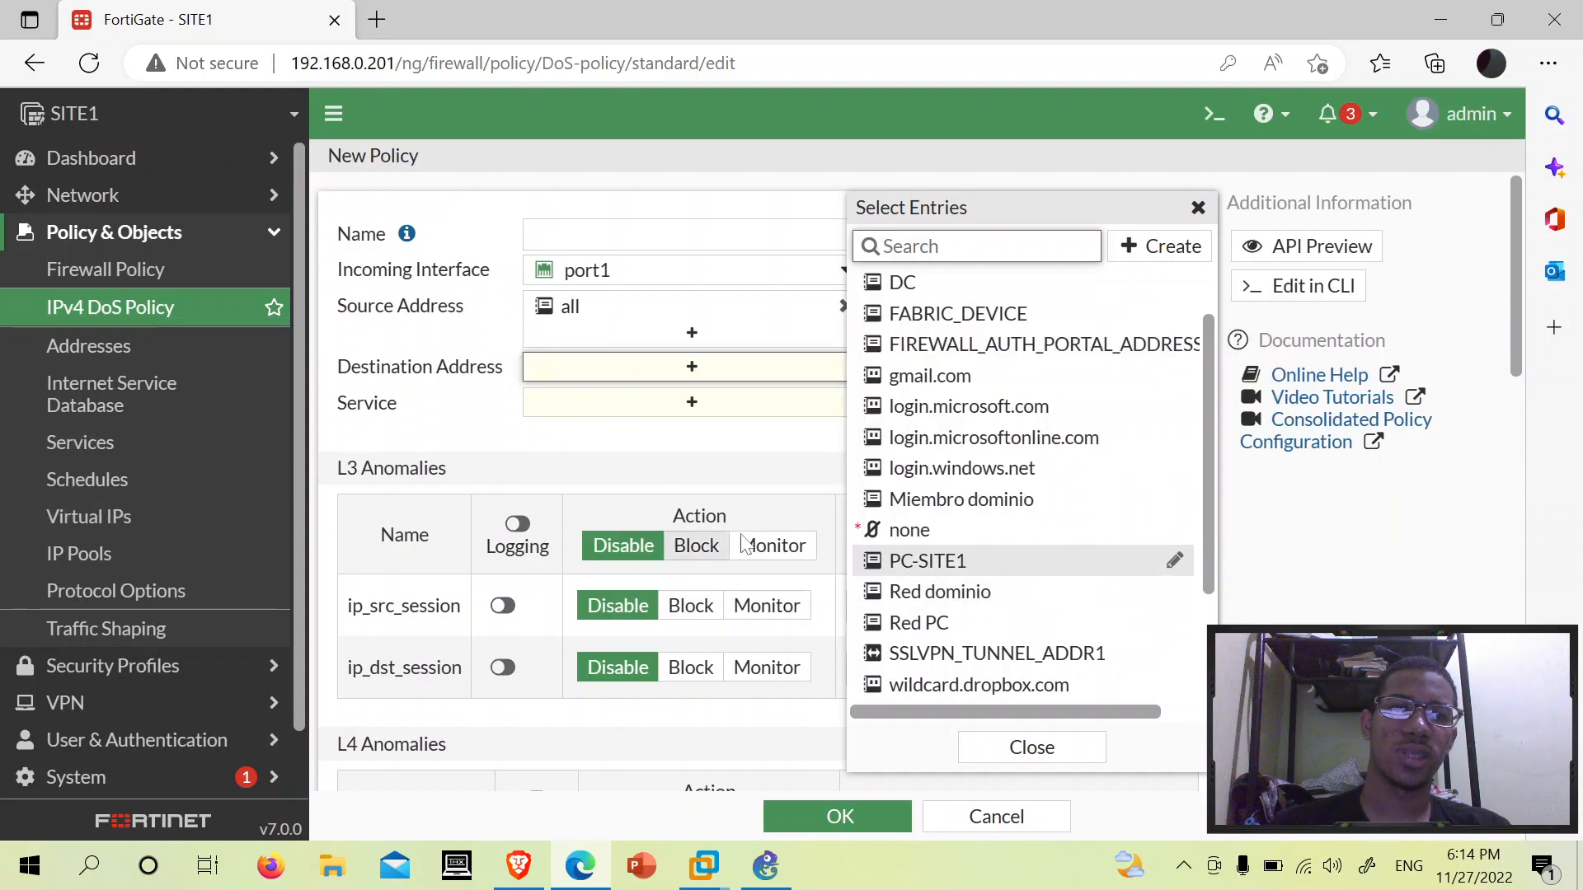
pyautogui.scroll(-2, 972, 495)
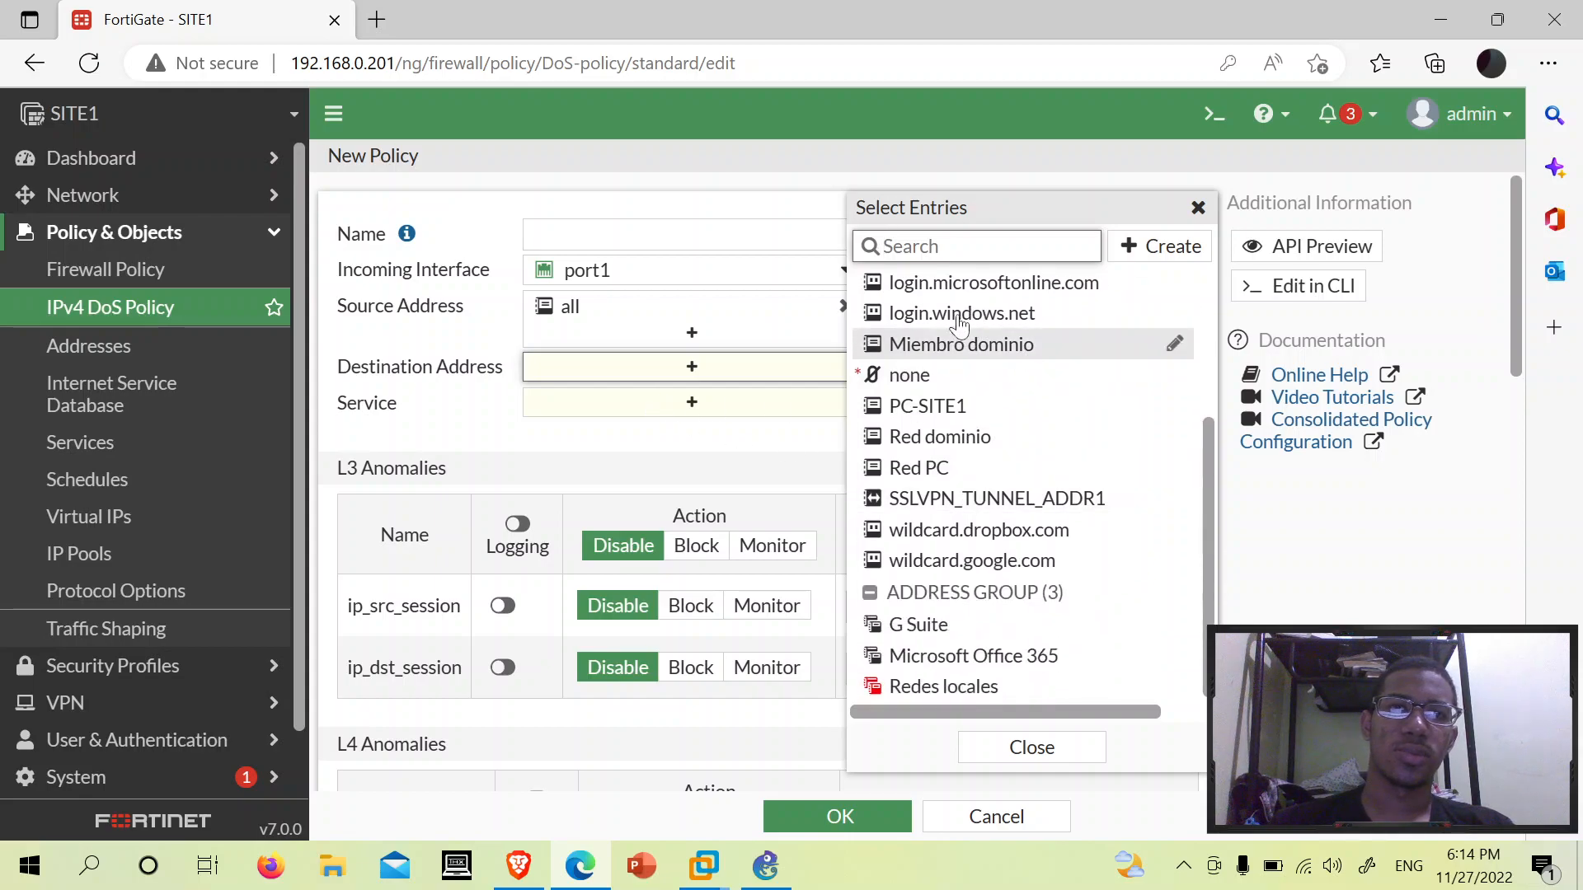
pyautogui.scroll(5, 989, 507)
pyautogui.scroll(-3, 989, 520)
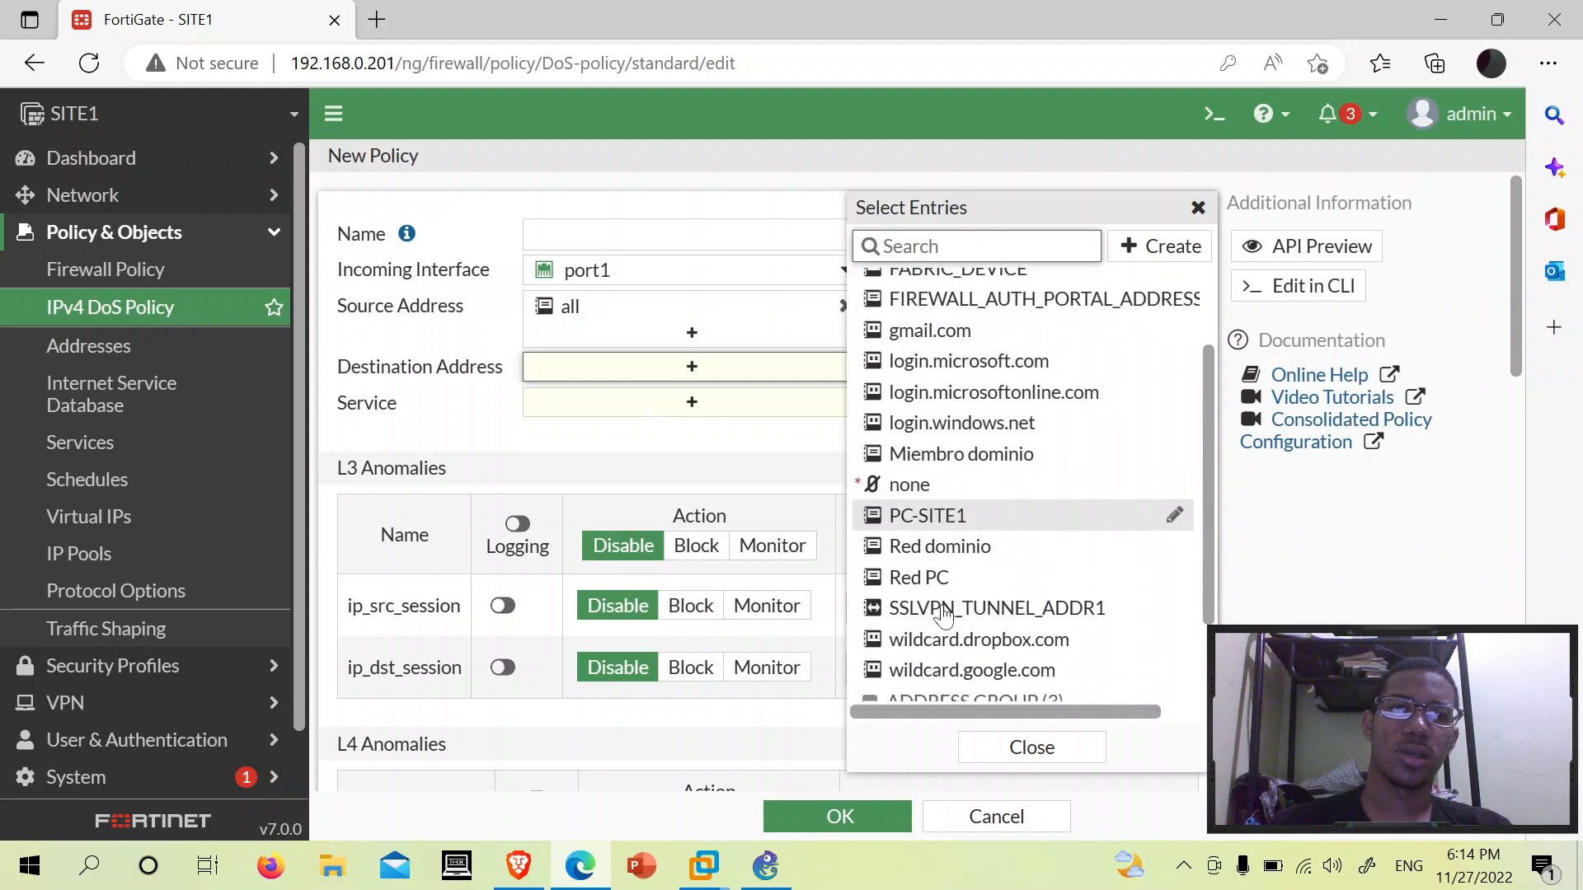
pyautogui.scroll(4, 981, 408)
pyautogui.click(948, 317)
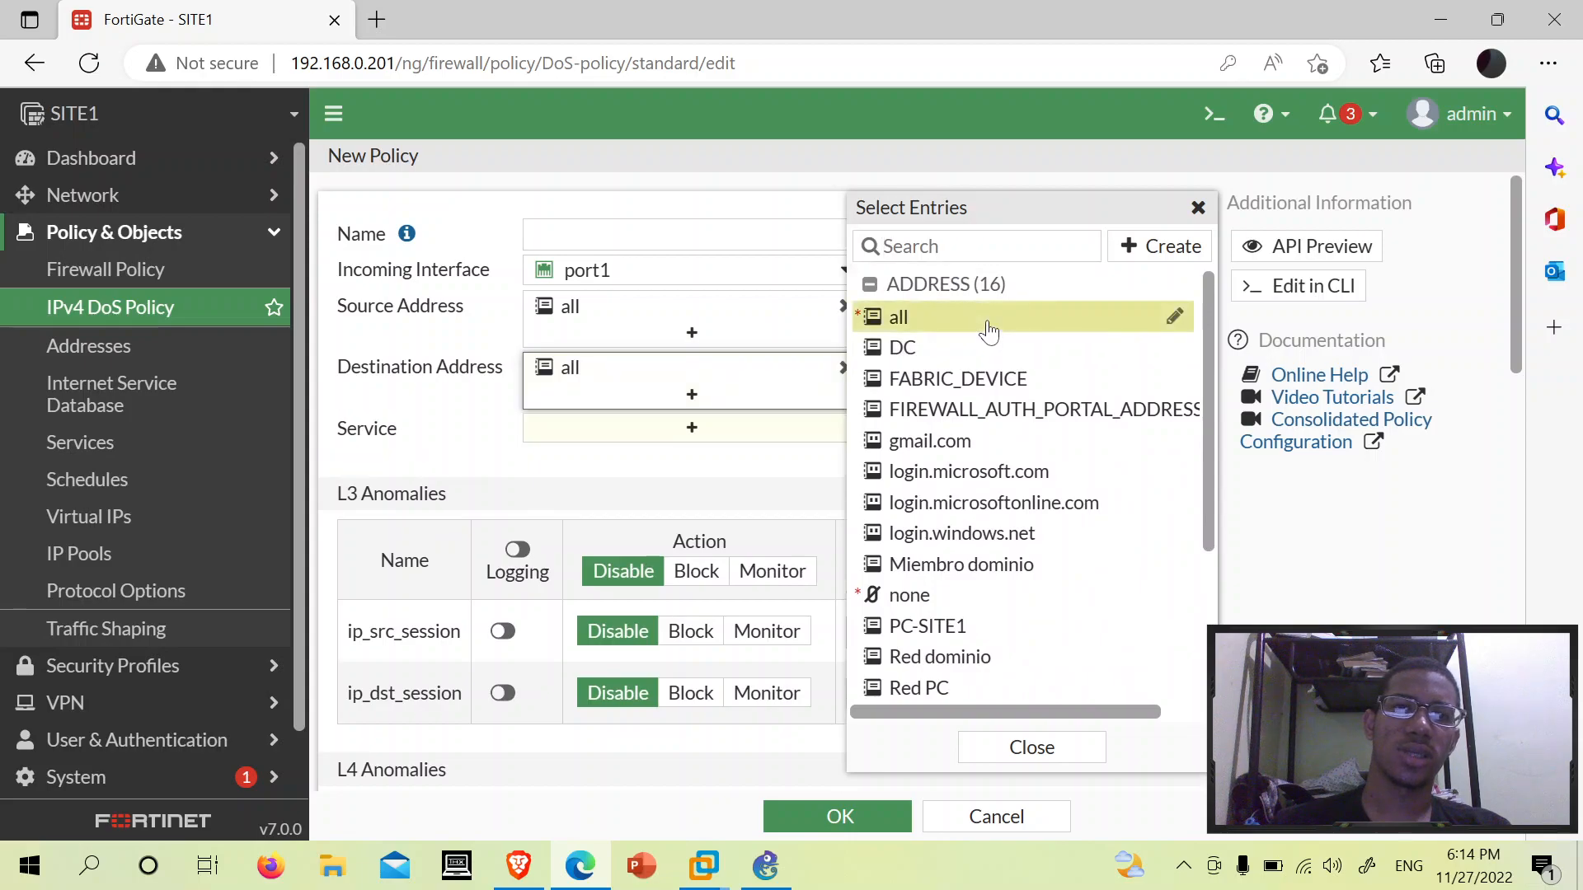
pyautogui.click(647, 432)
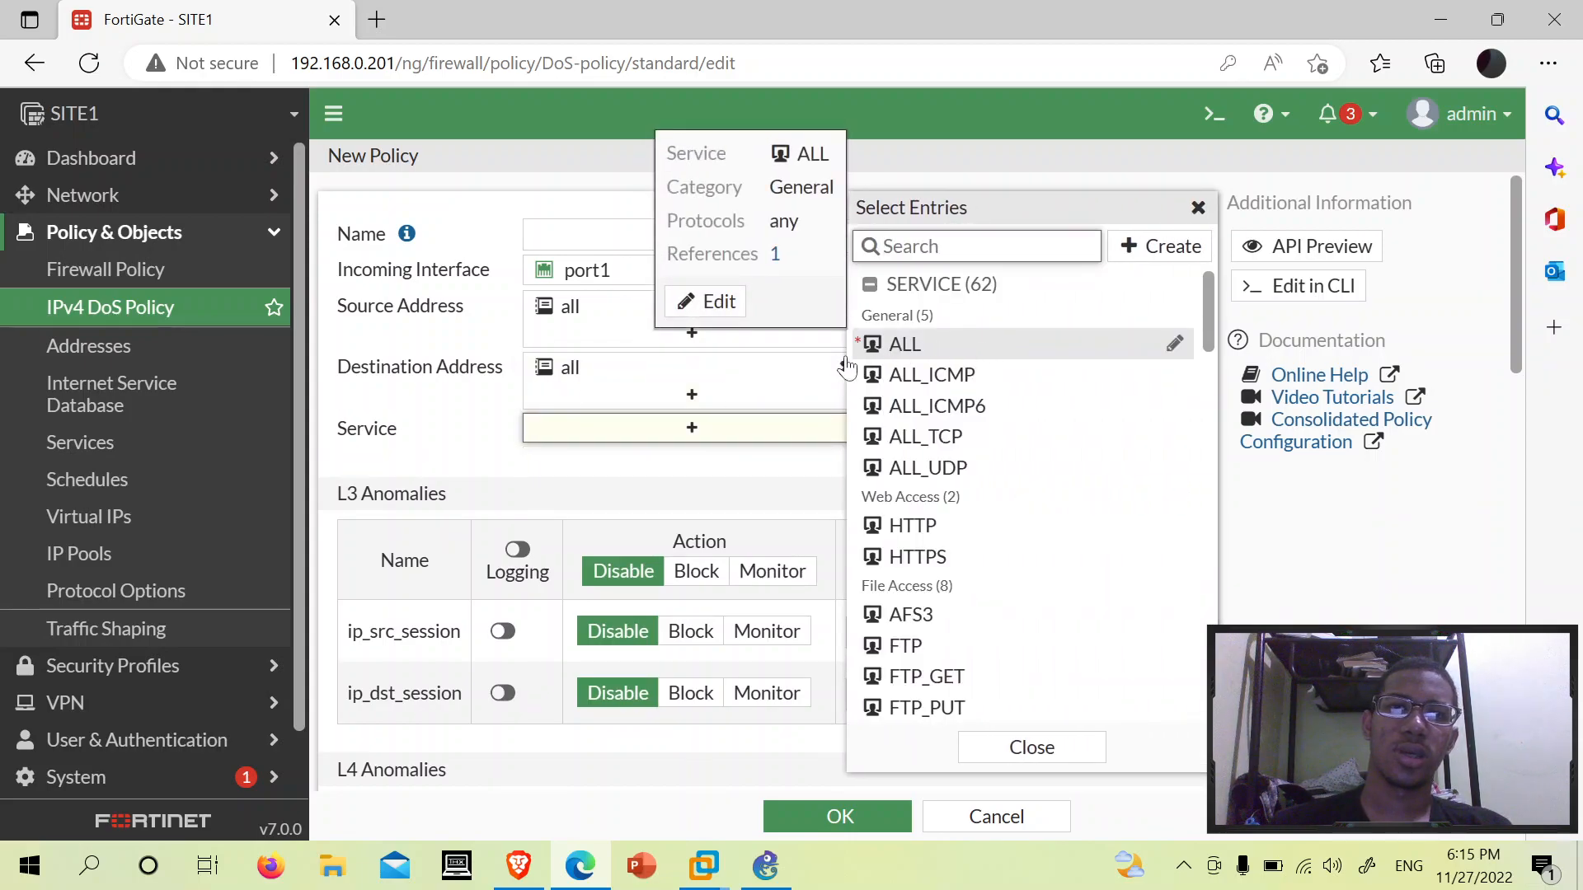
pyautogui.click(985, 348)
pyautogui.click(741, 236)
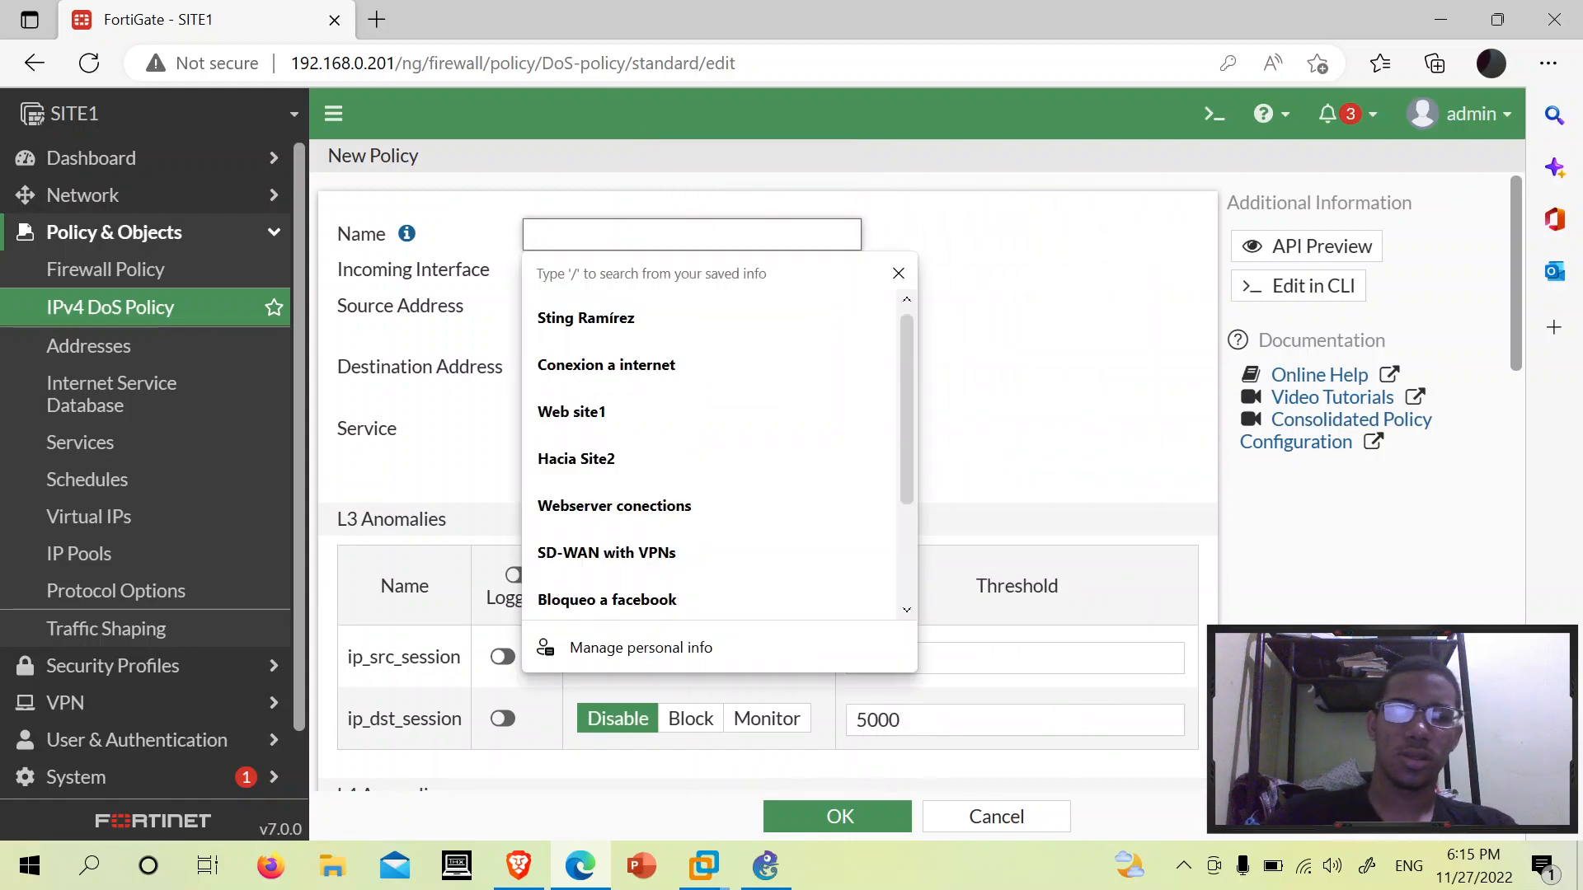
# - Type the policy name, editing it down from 'DoS prevention' to 'DoS pre'
pyautogui.write('Preven')
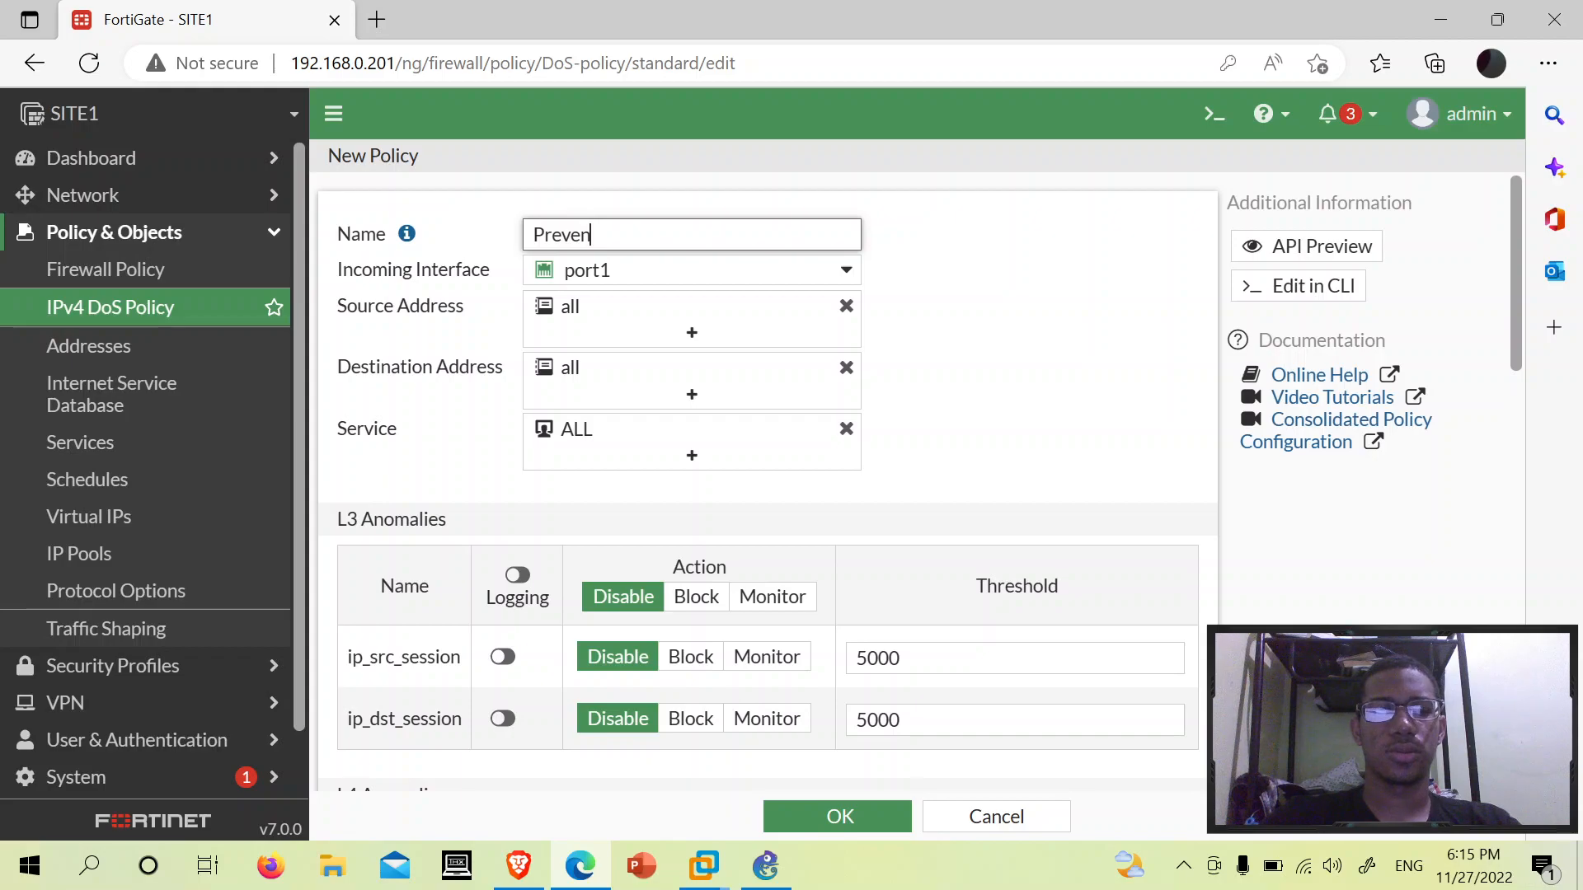
pyautogui.press('BackSpace')
pyautogui.press('BackSpace')
pyautogui.press('BackSpace')
pyautogui.press('BackSpace')
pyautogui.press('BackSpace')
pyautogui.write('DoS p')
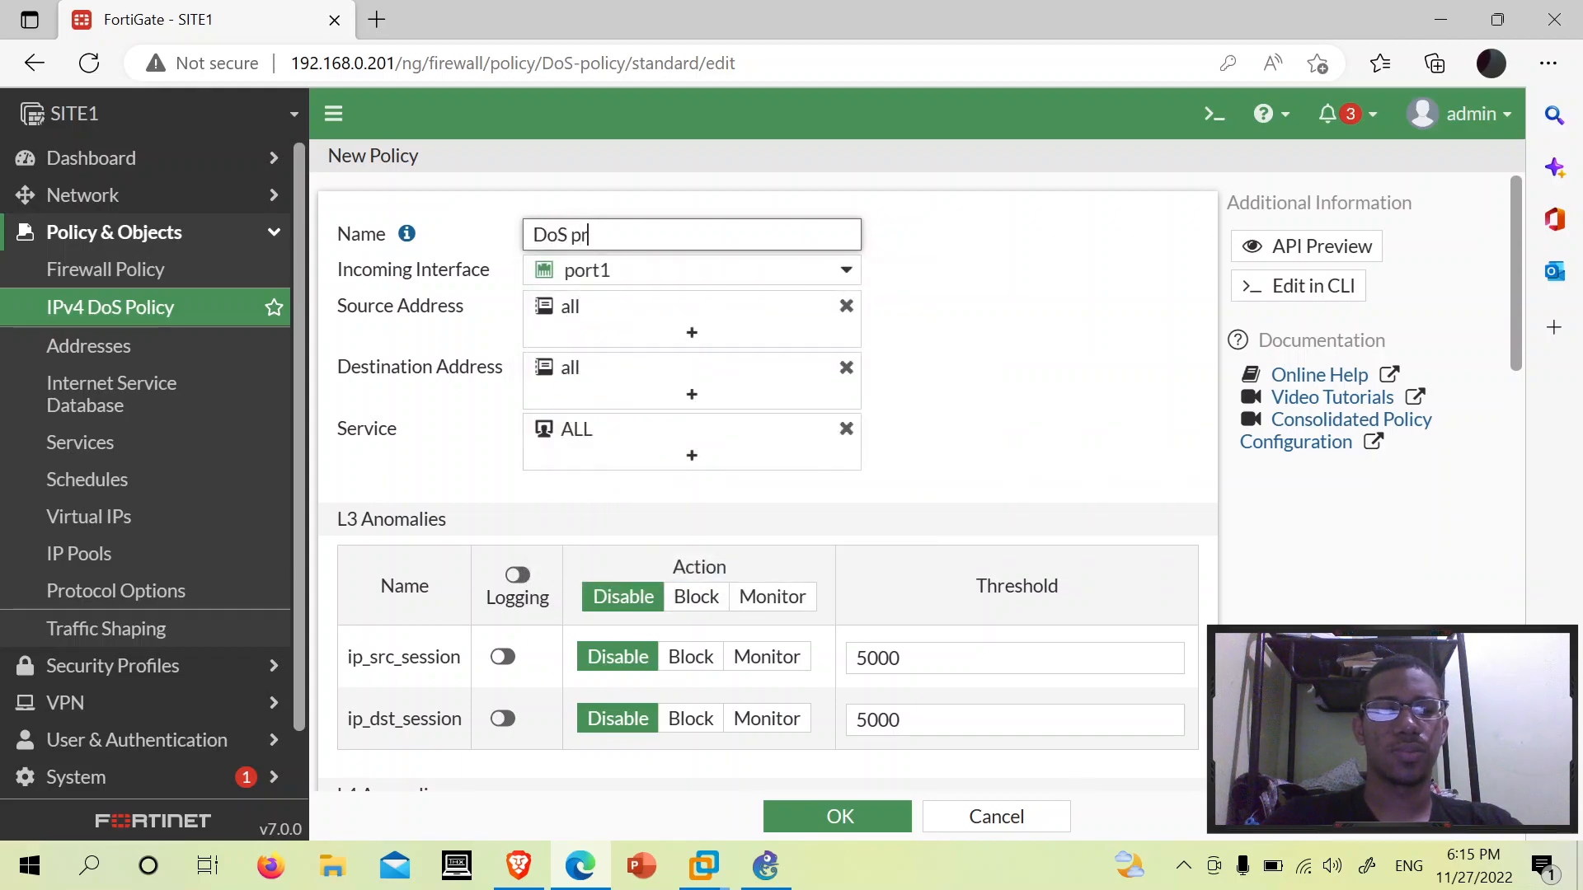
pyautogui.click(1034, 241)
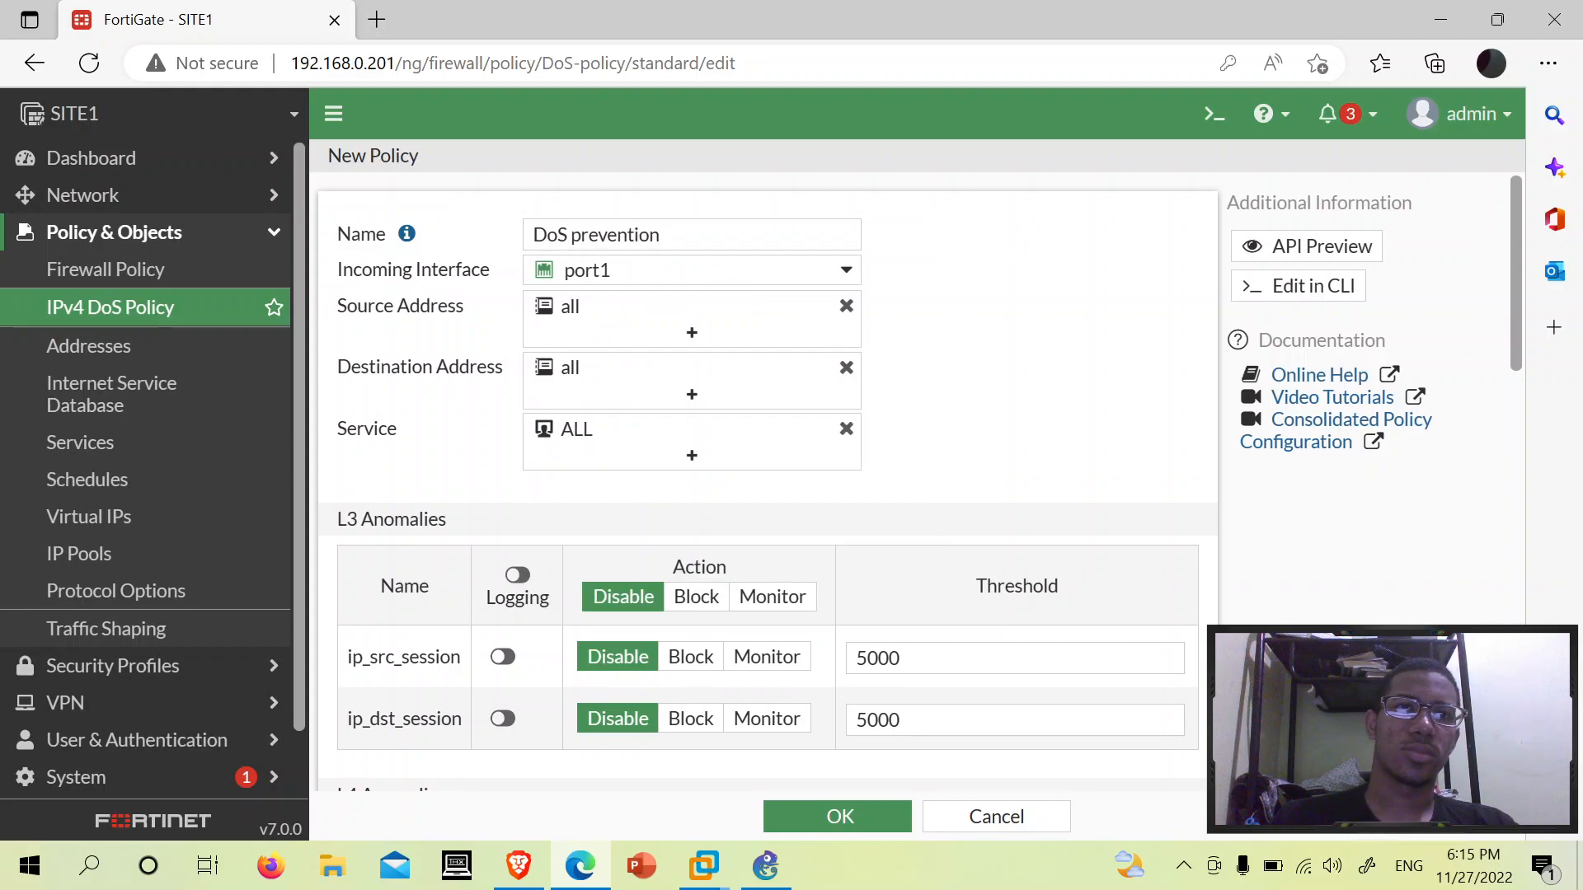
pyautogui.click(627, 235)
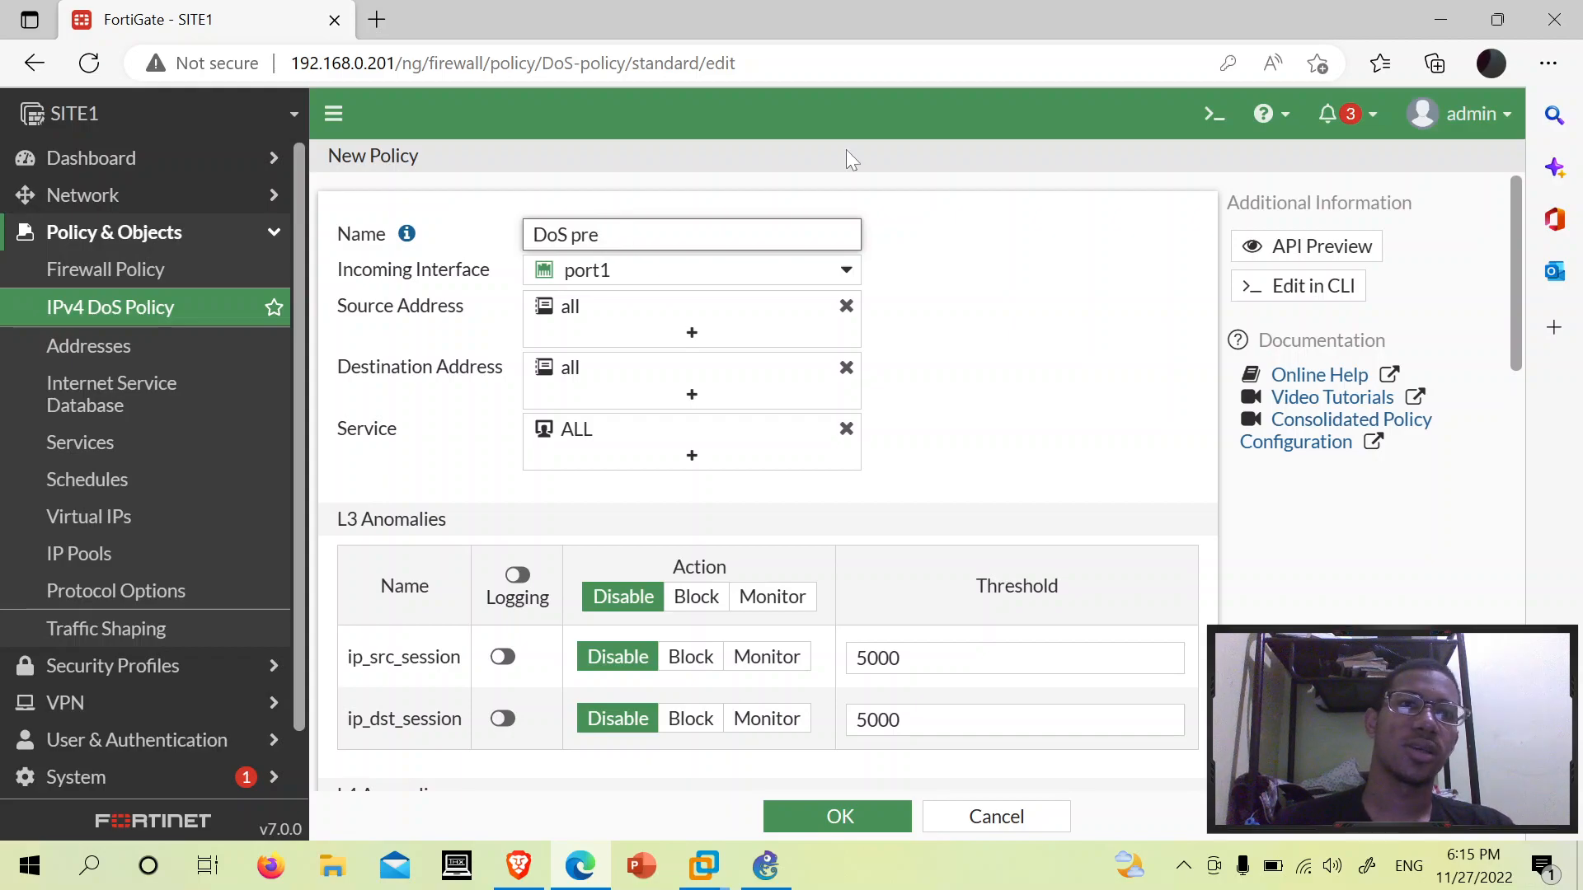
# - Set ip_src_session to Block, keeping its 5000 threshold
pyautogui.scroll(-5, 1137, 279)
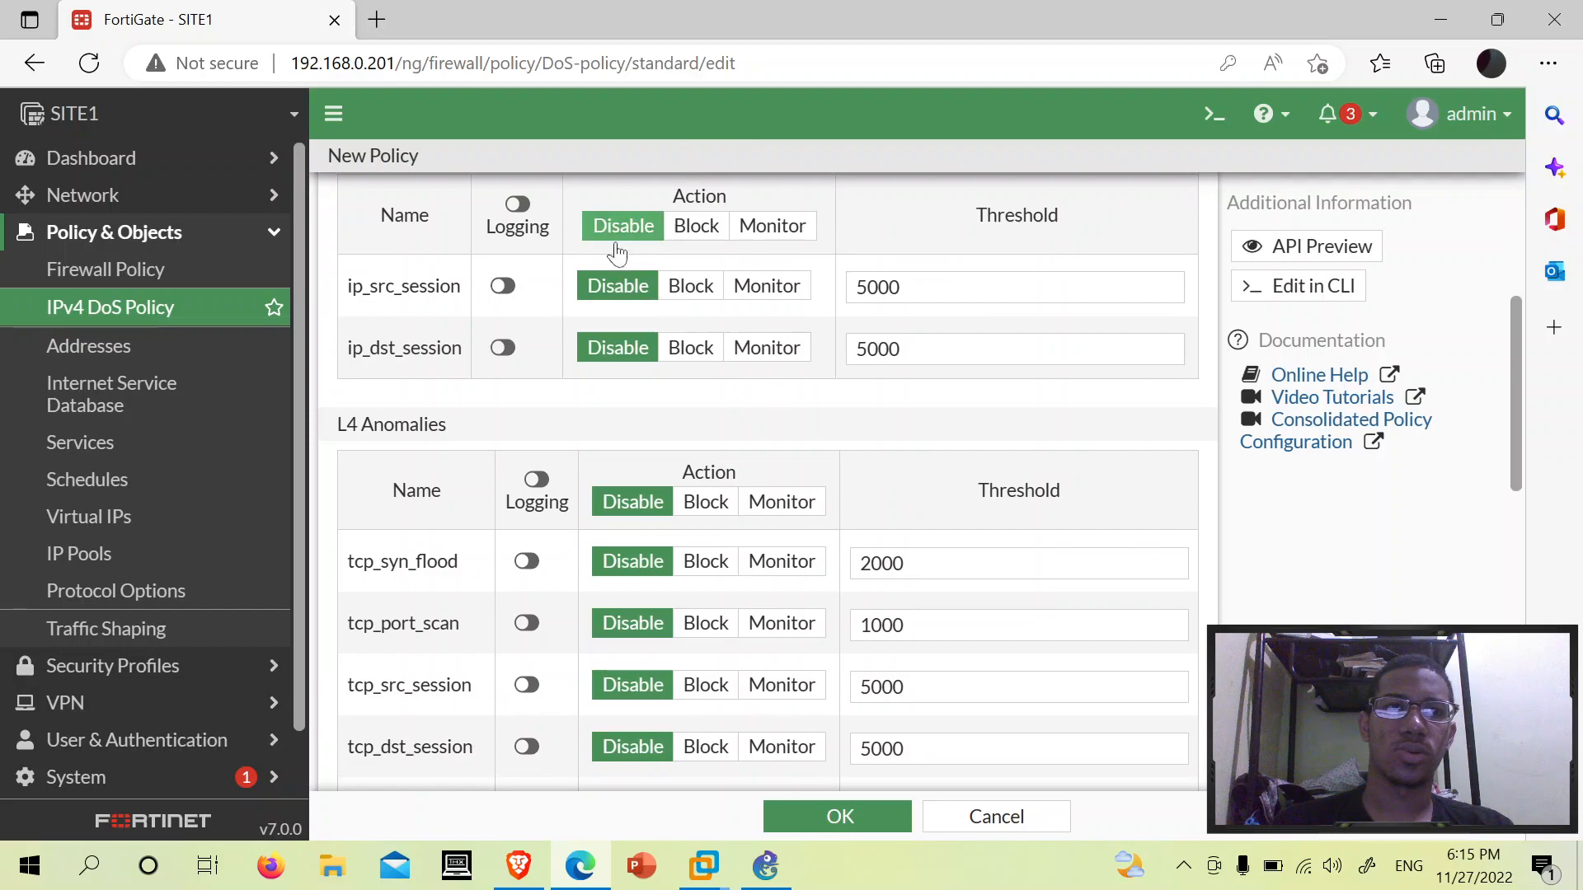
pyautogui.scroll(1, 643, 381)
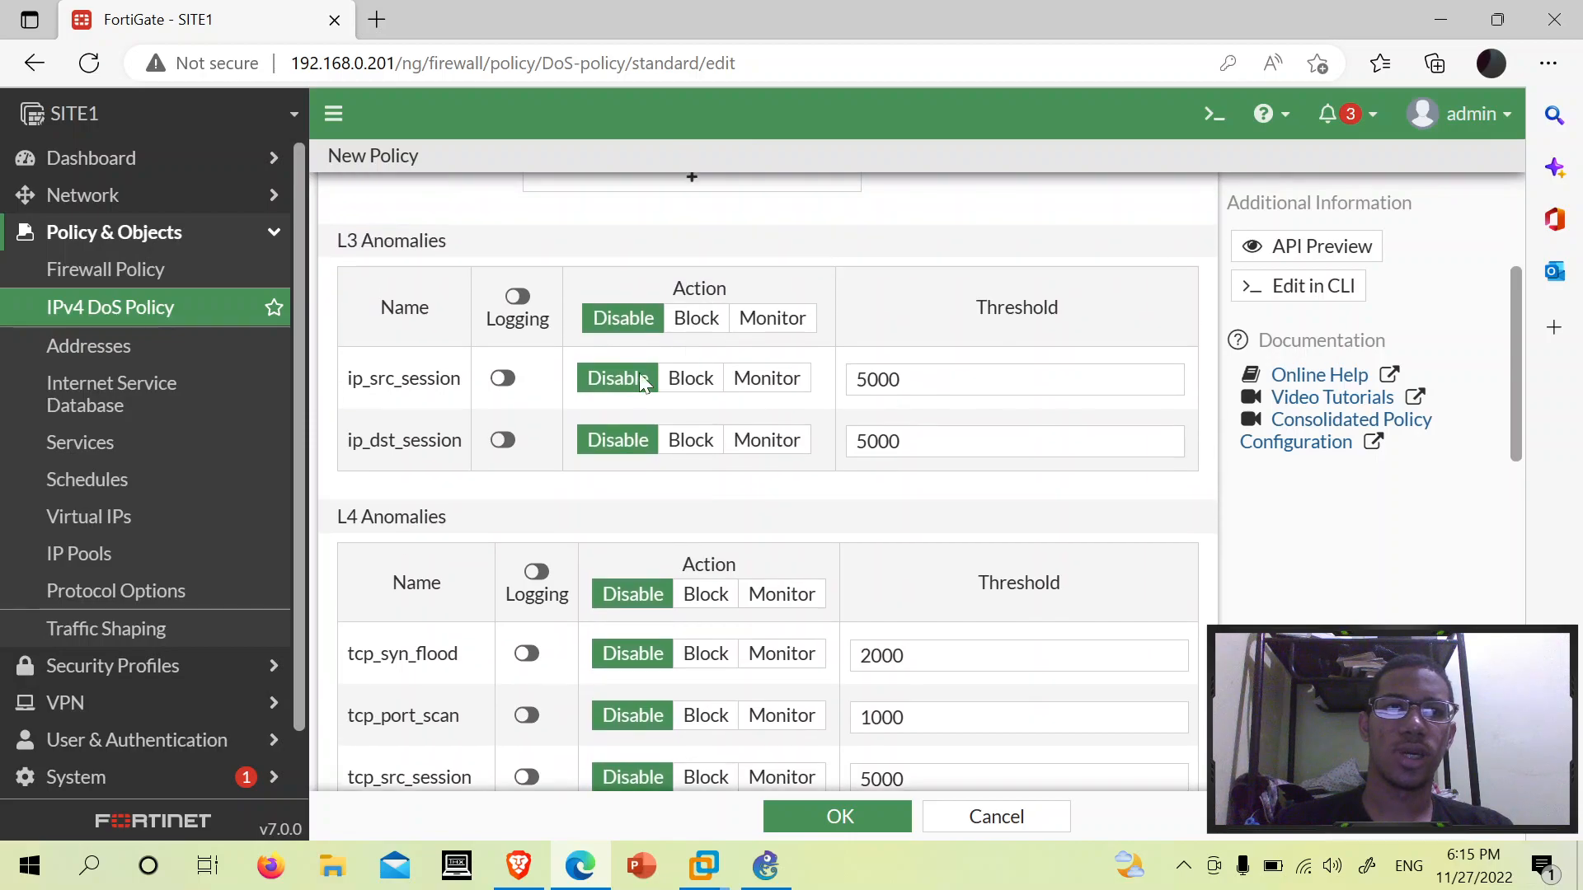
pyautogui.click(693, 379)
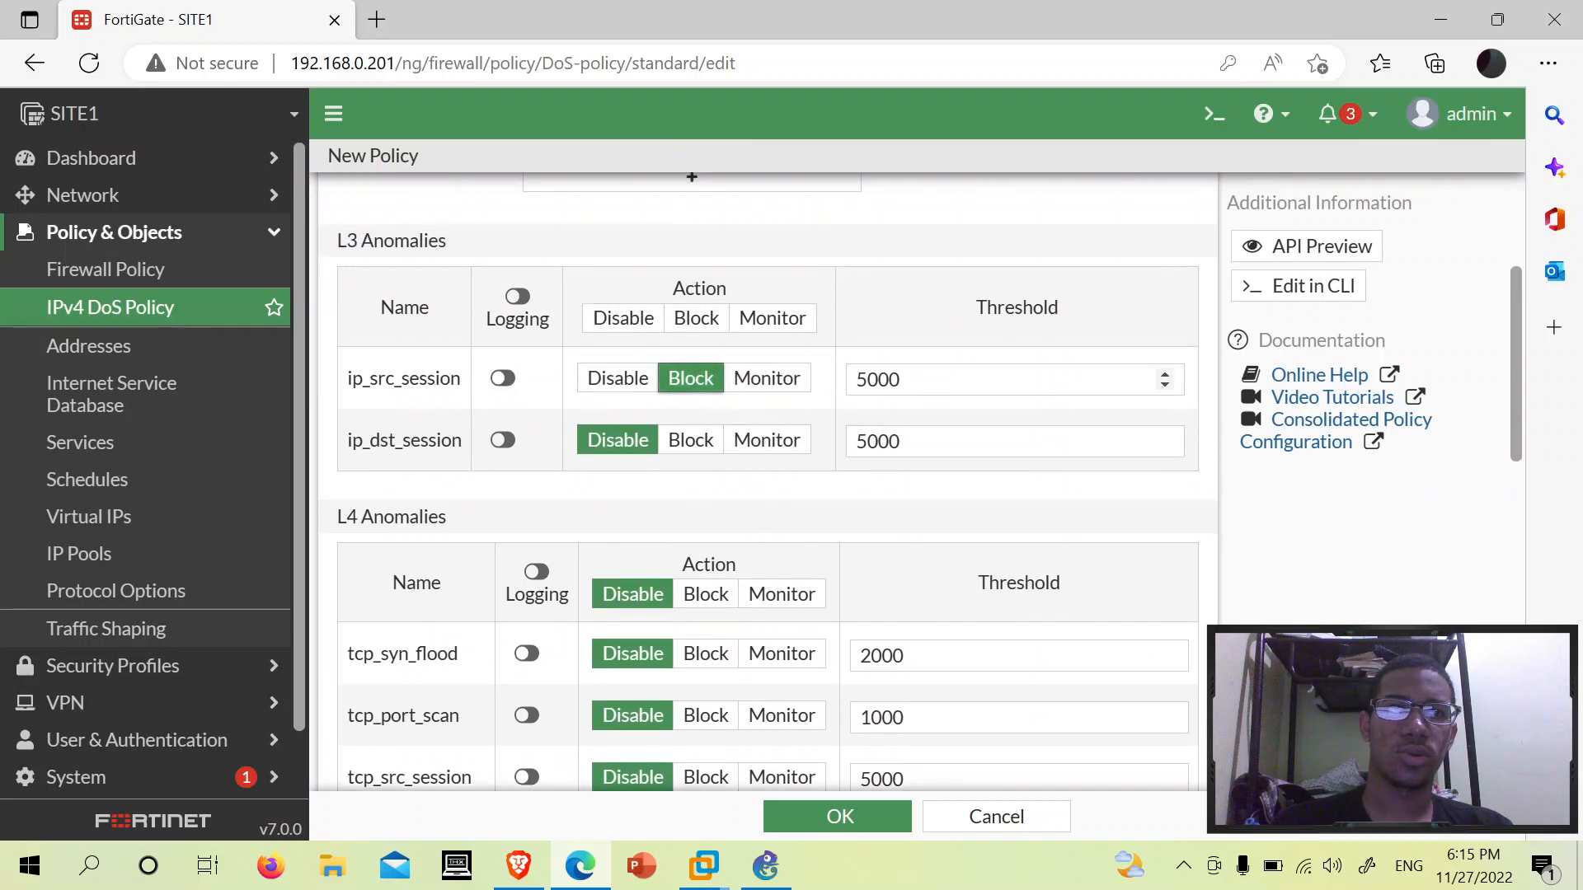
pyautogui.moveTo(903, 381); pyautogui.dragTo(842, 392)
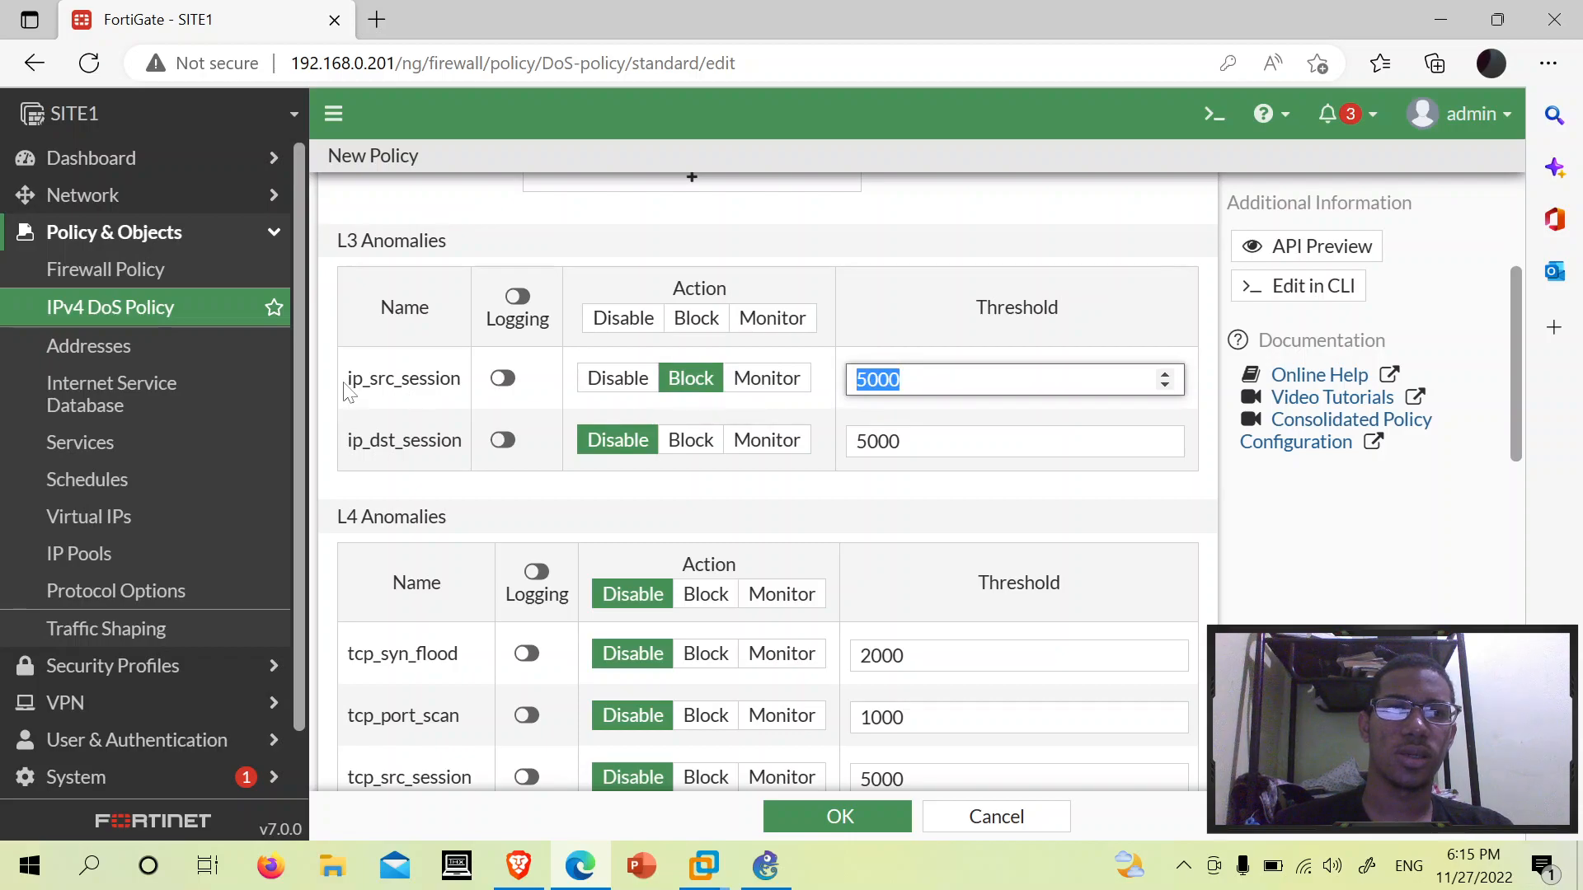
pyautogui.moveTo(346, 381); pyautogui.dragTo(462, 383)
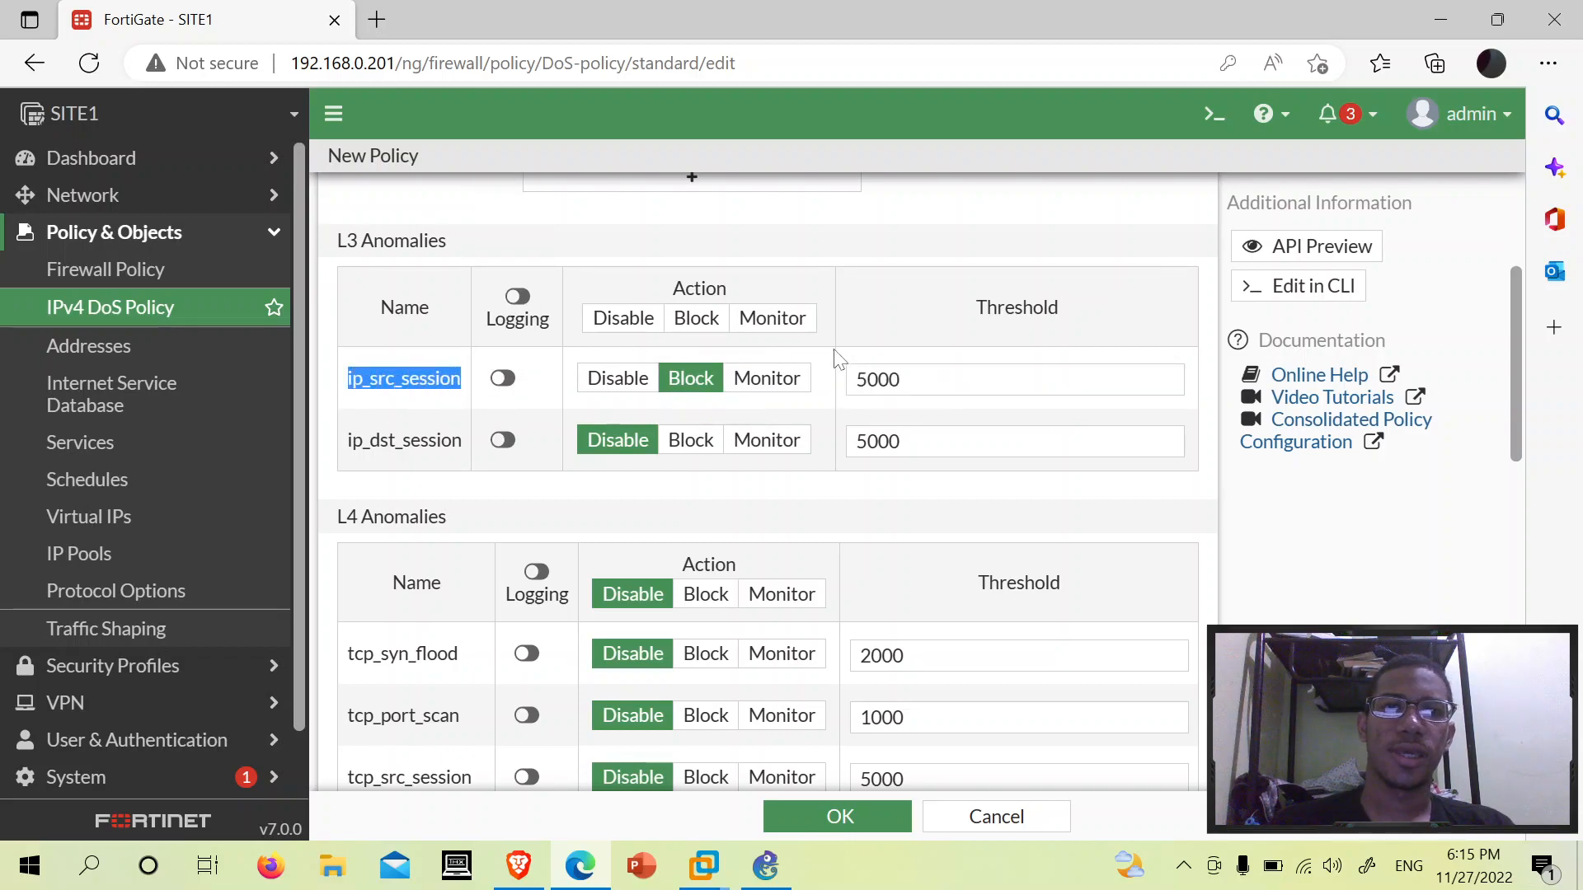
pyautogui.click(512, 365)
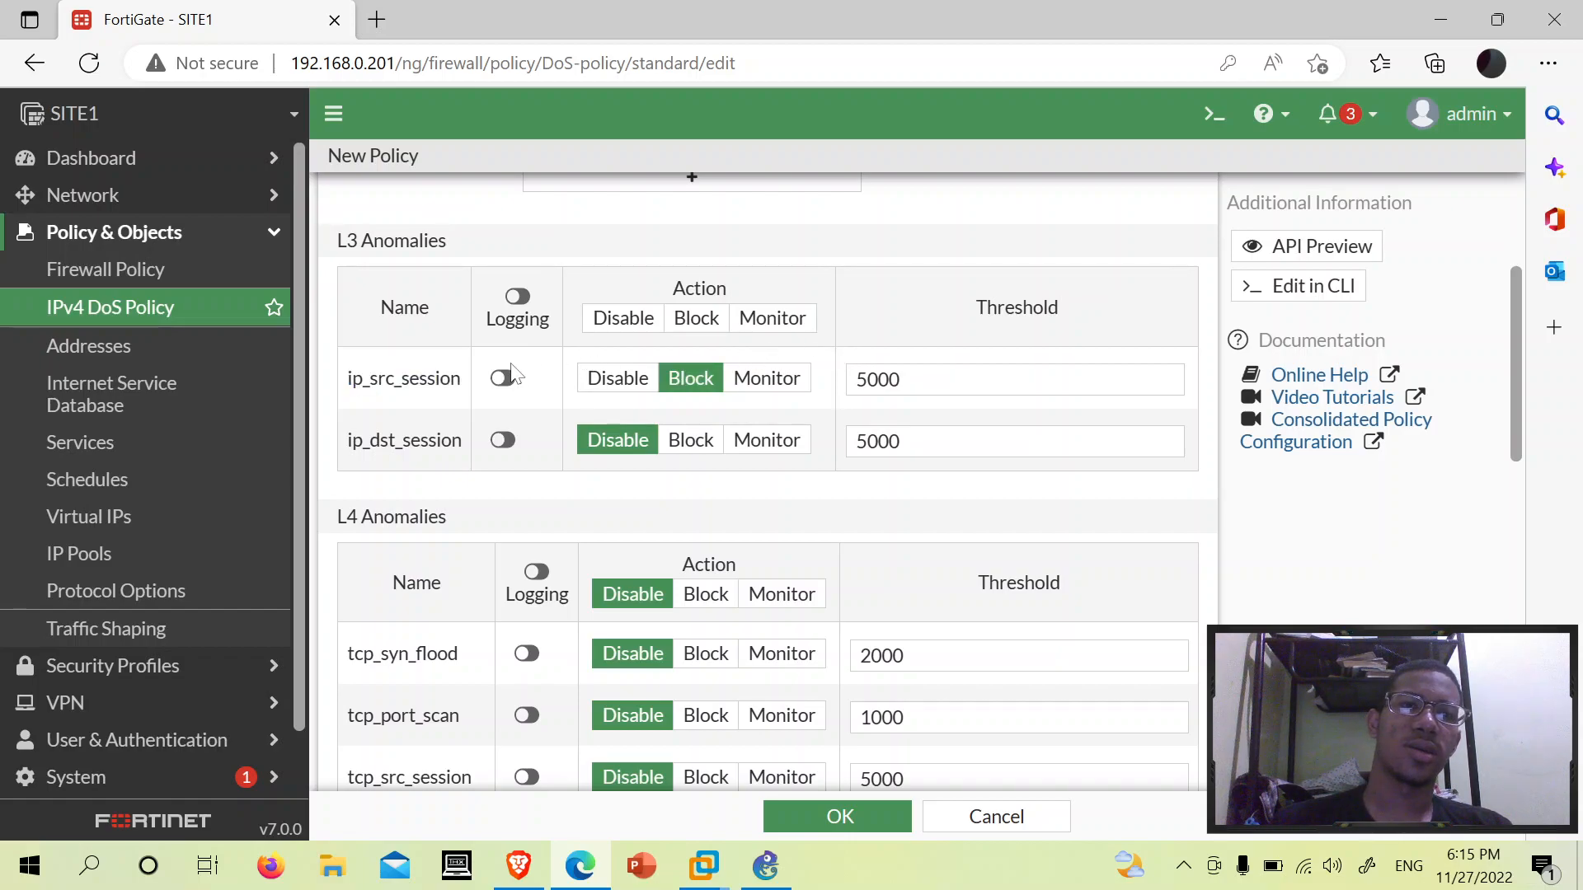
# - Turn on logging for all L3 and all L4 anomalies
pyautogui.click(521, 296)
pyautogui.scroll(2, 527, 371)
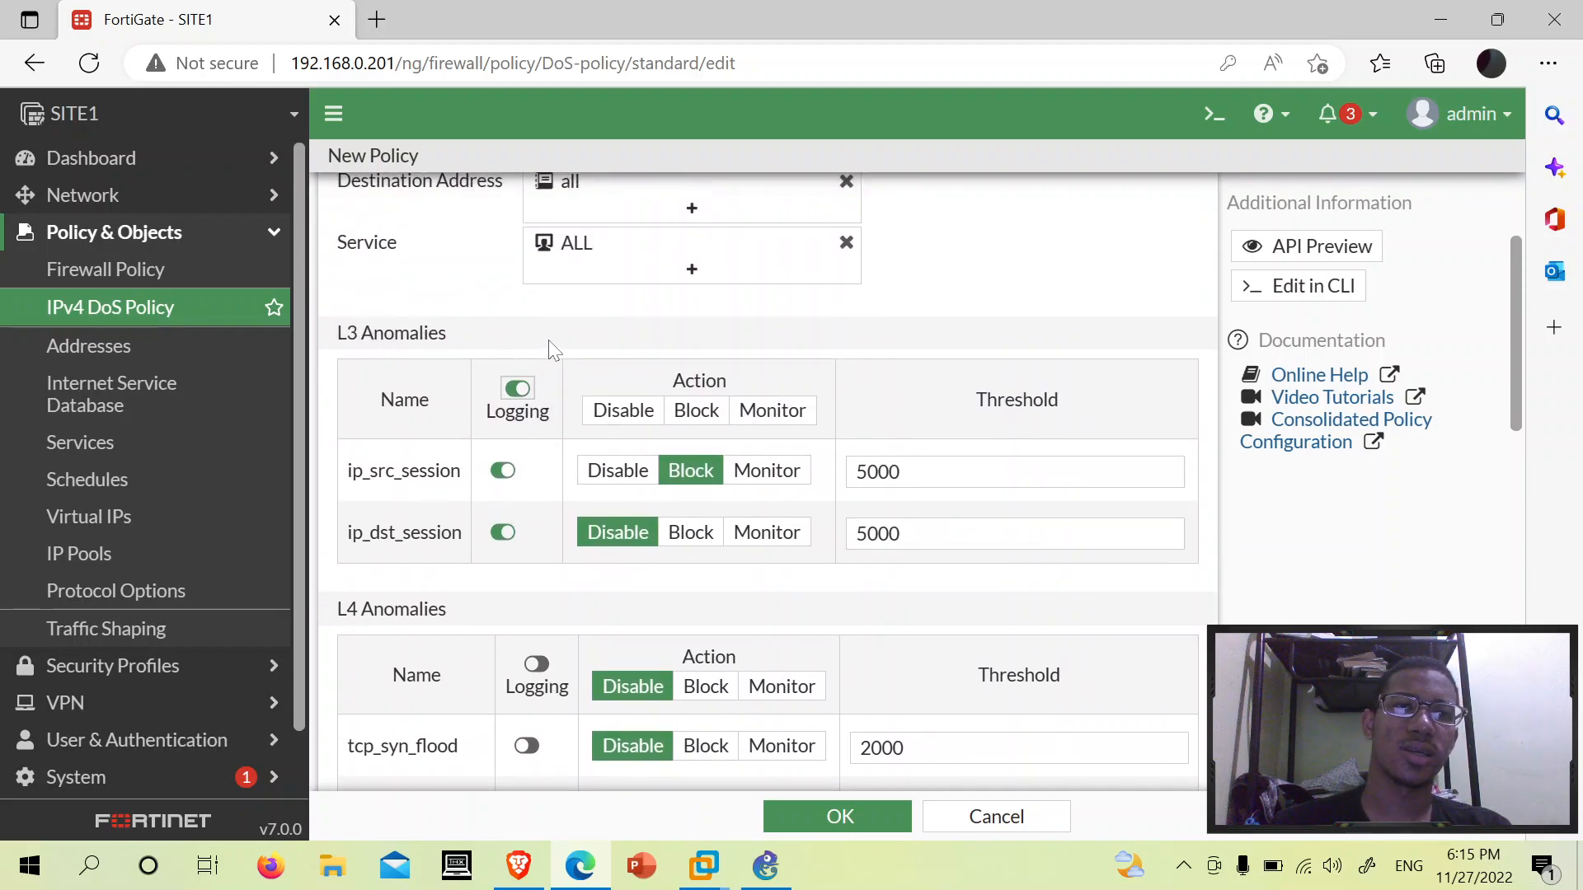
pyautogui.scroll(-4, 494, 370)
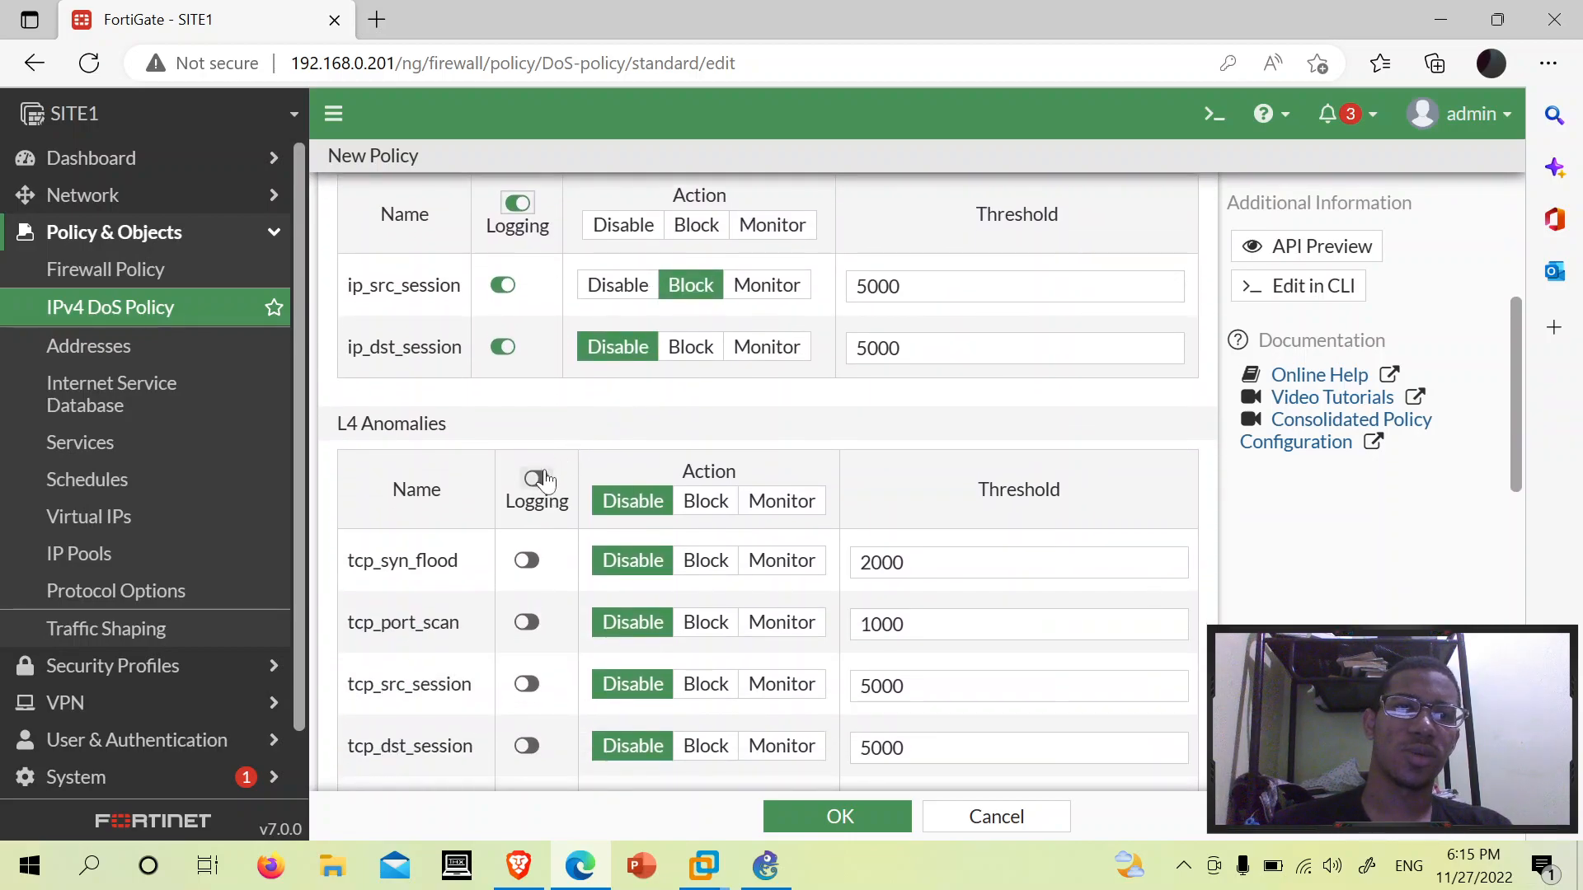
pyautogui.click(536, 478)
pyautogui.scroll(-15, 544, 474)
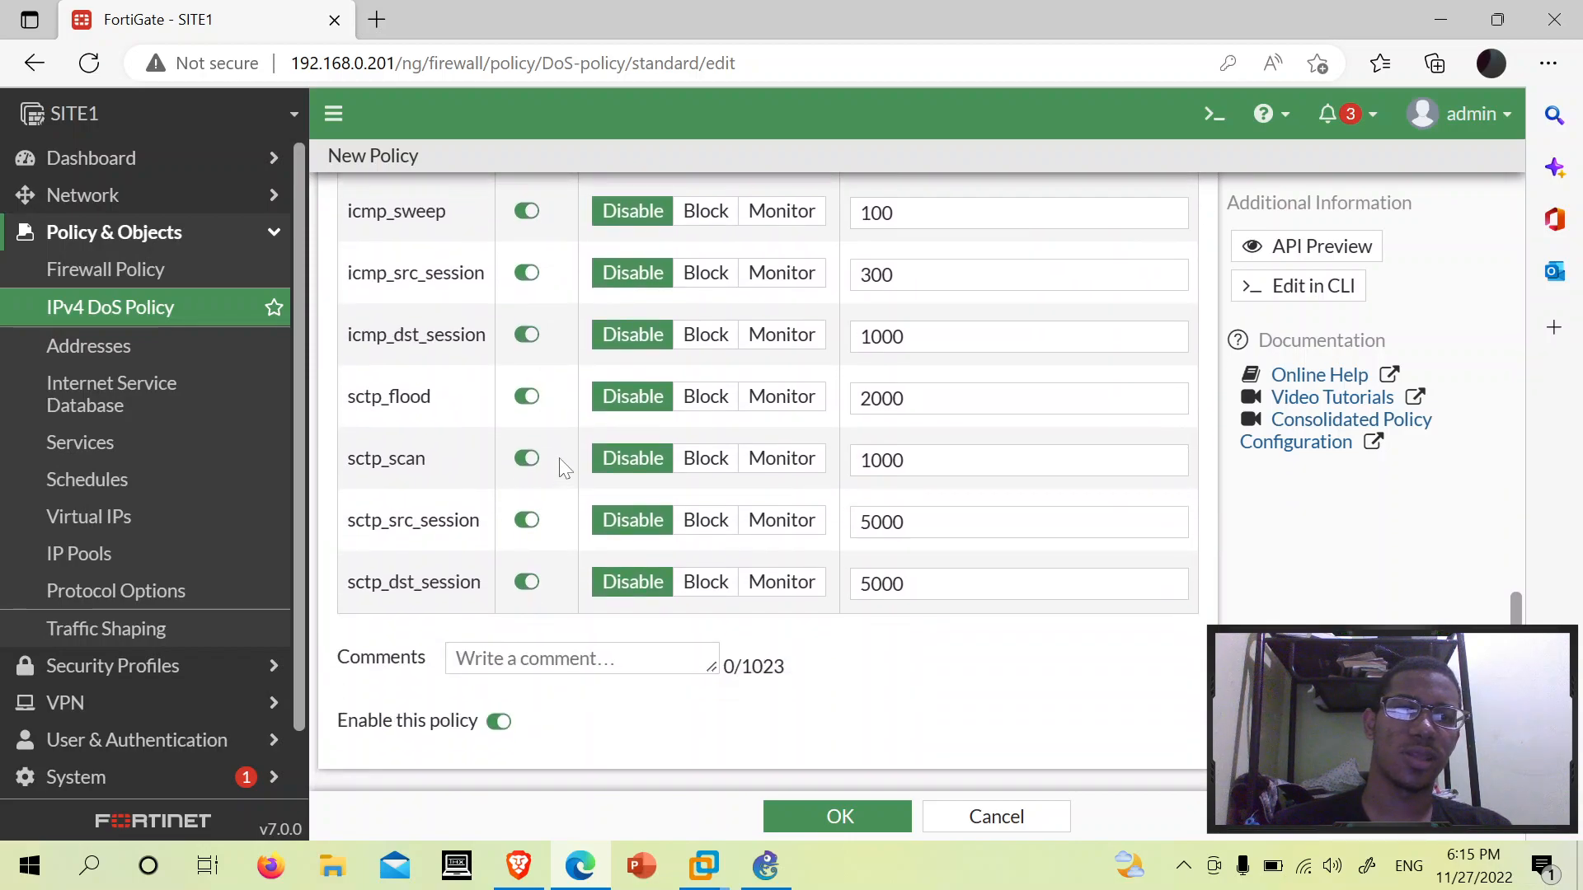
pyautogui.scroll(15, 572, 450)
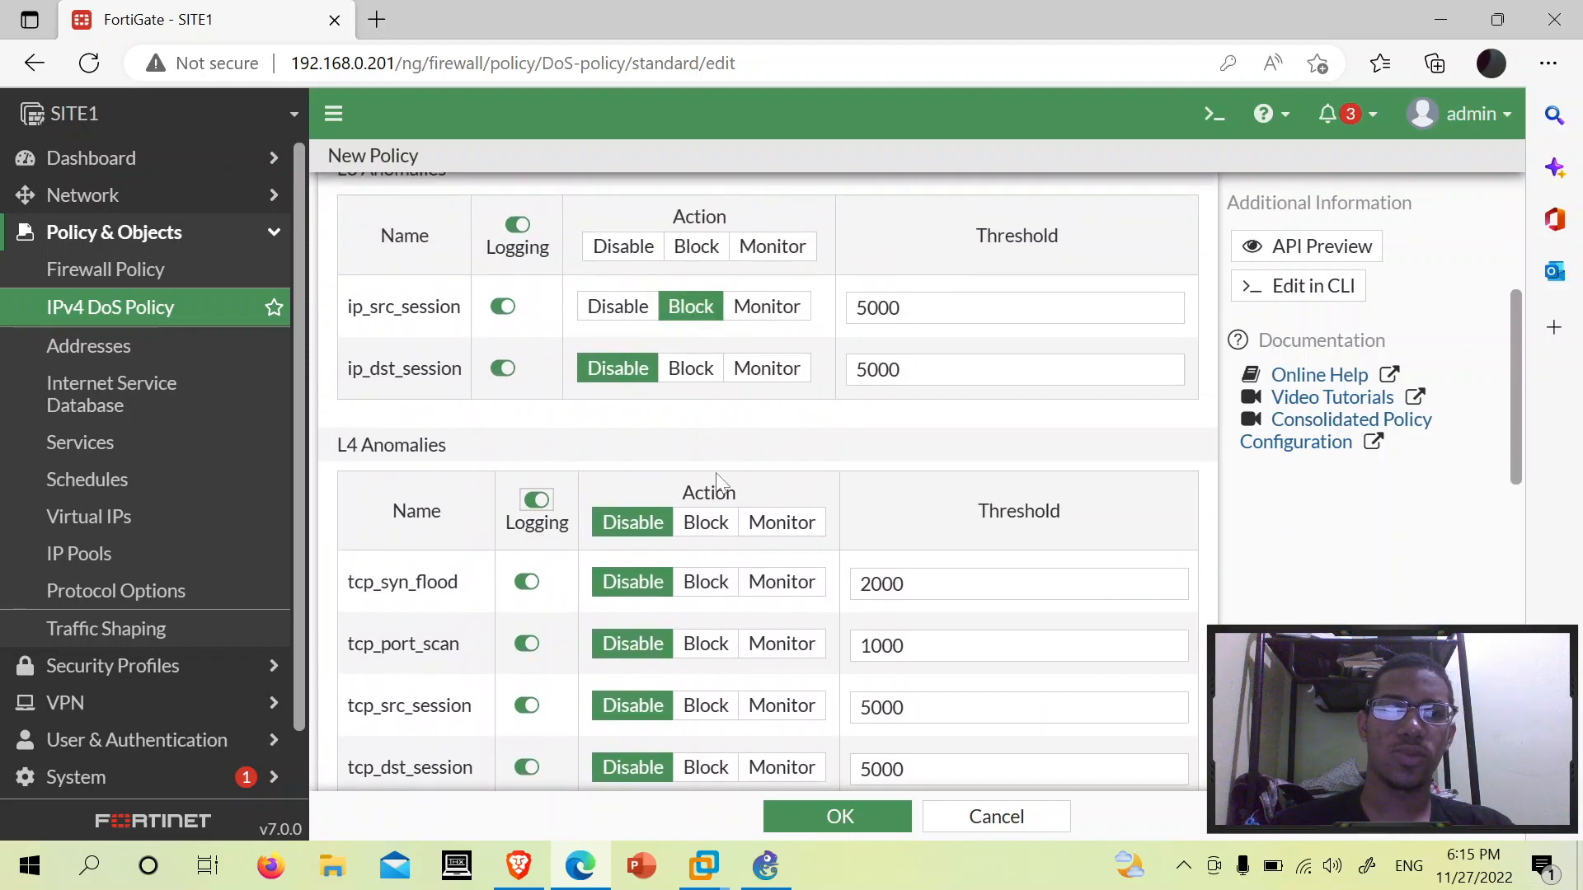
pyautogui.scroll(-13, 717, 476)
pyautogui.scroll(9, 710, 521)
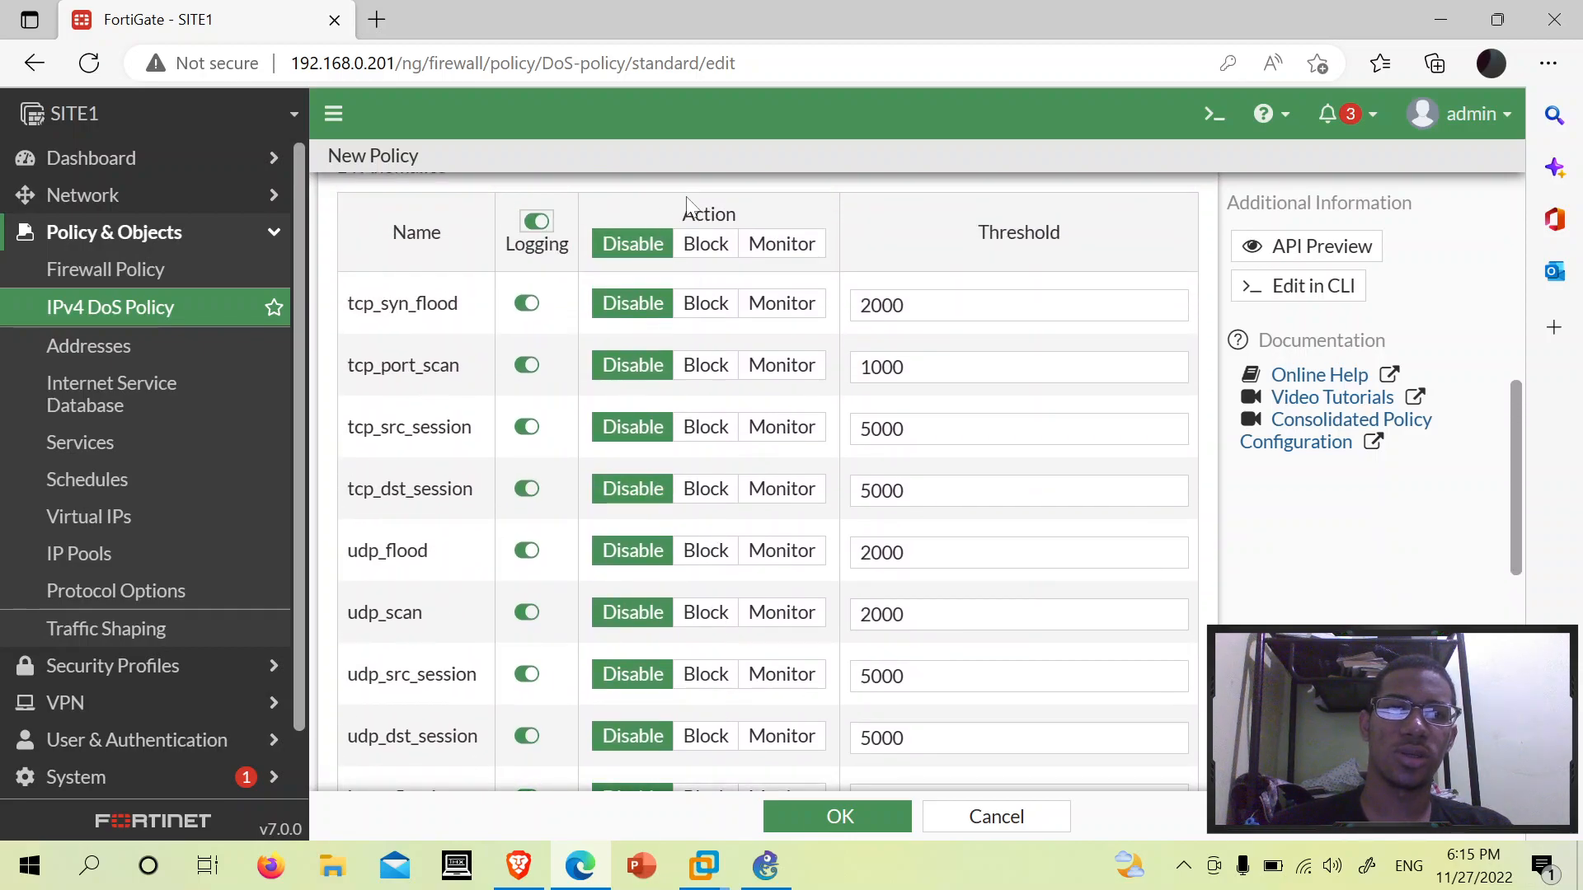
pyautogui.scroll(3, 740, 354)
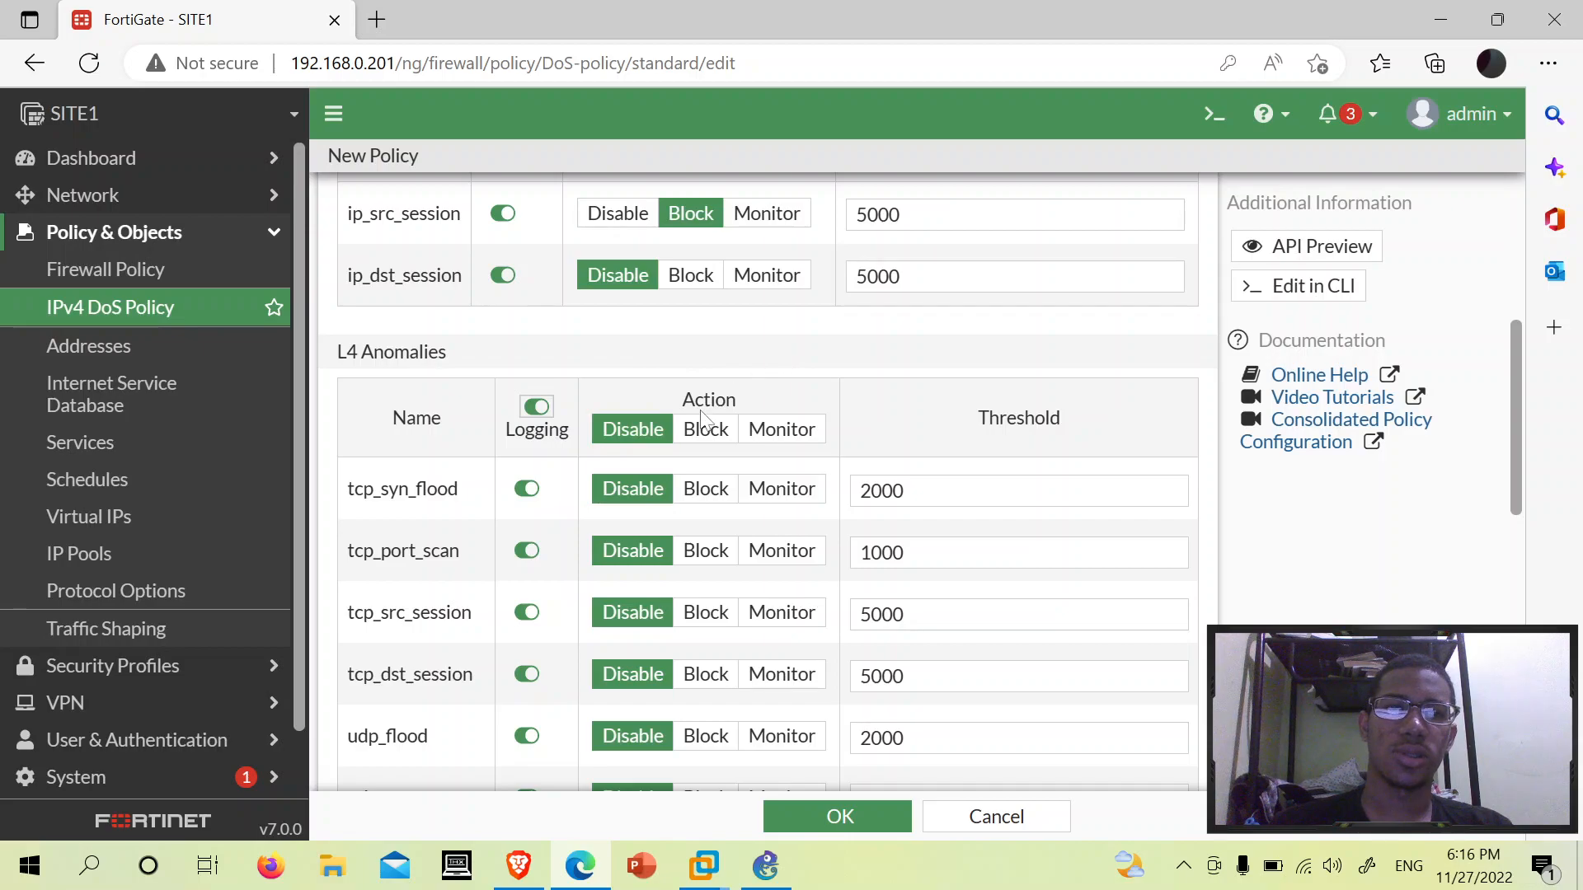
# - Set all L4 anomalies to Monitor, then Block tcp_syn_flood, tcp_port_scan, tcp_src_session and tcp_dst_session
pyautogui.click(793, 438)
pyautogui.scroll(-4, 792, 438)
pyautogui.scroll(4, 783, 444)
pyautogui.scroll(-5, 771, 449)
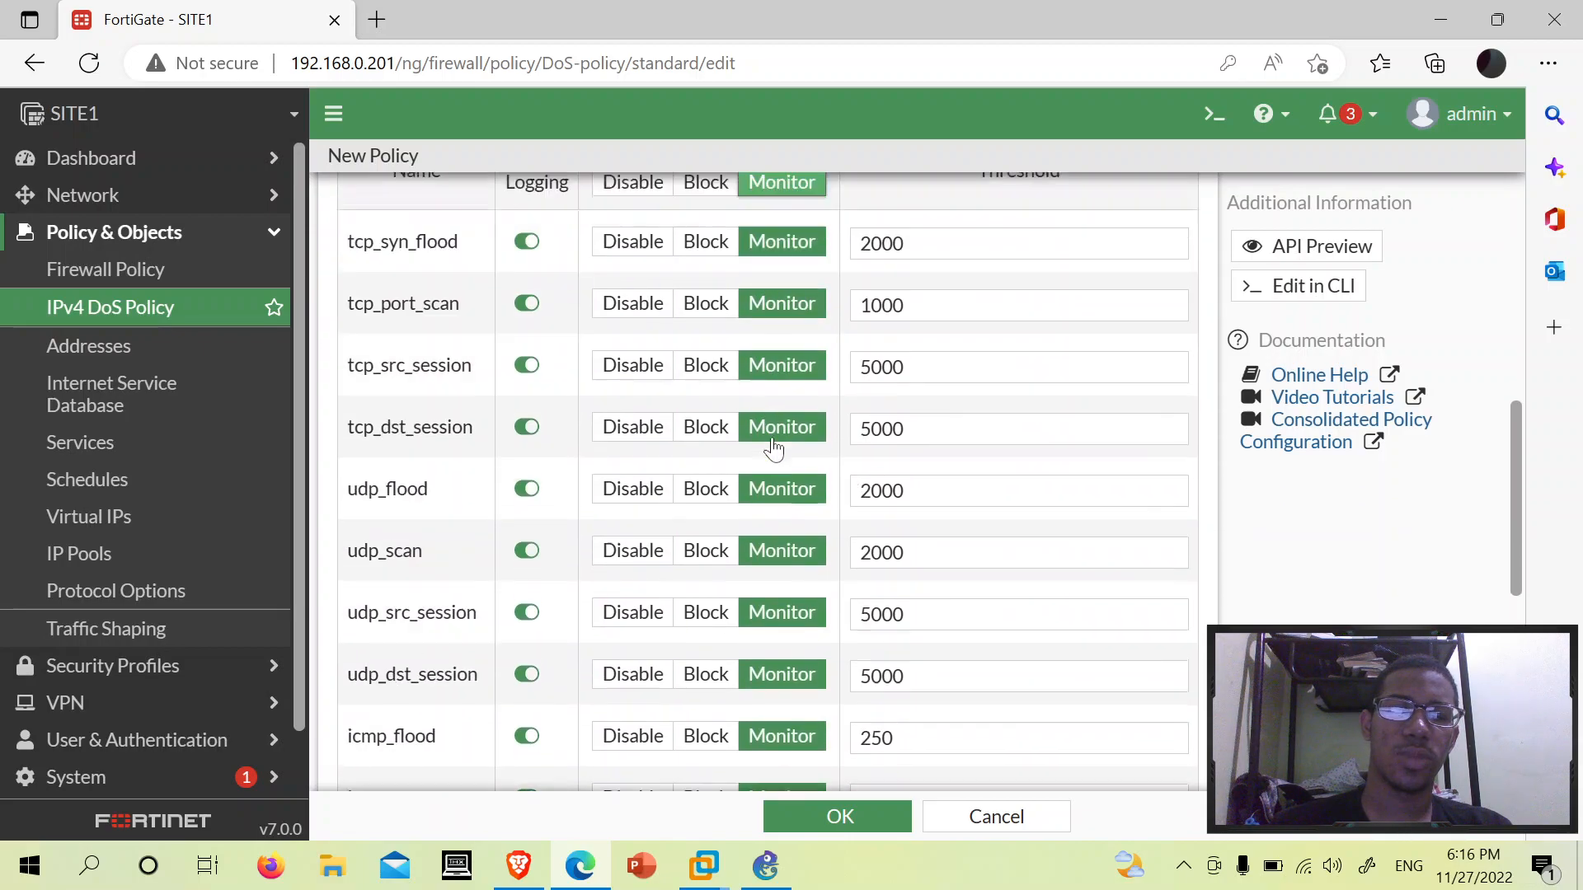
pyautogui.scroll(4, 777, 446)
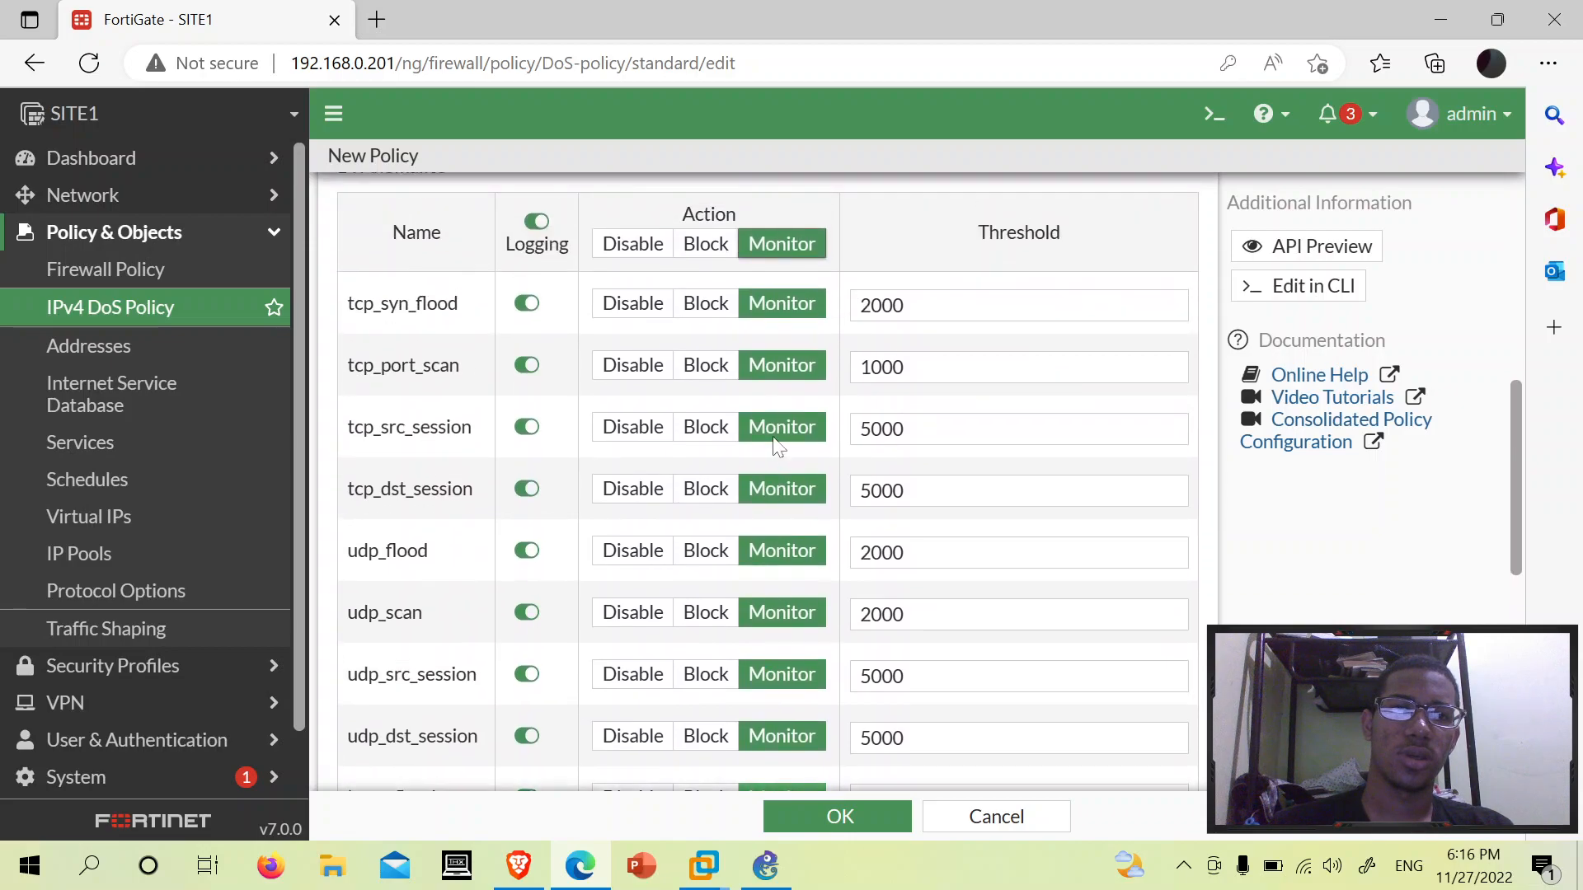
pyautogui.click(704, 304)
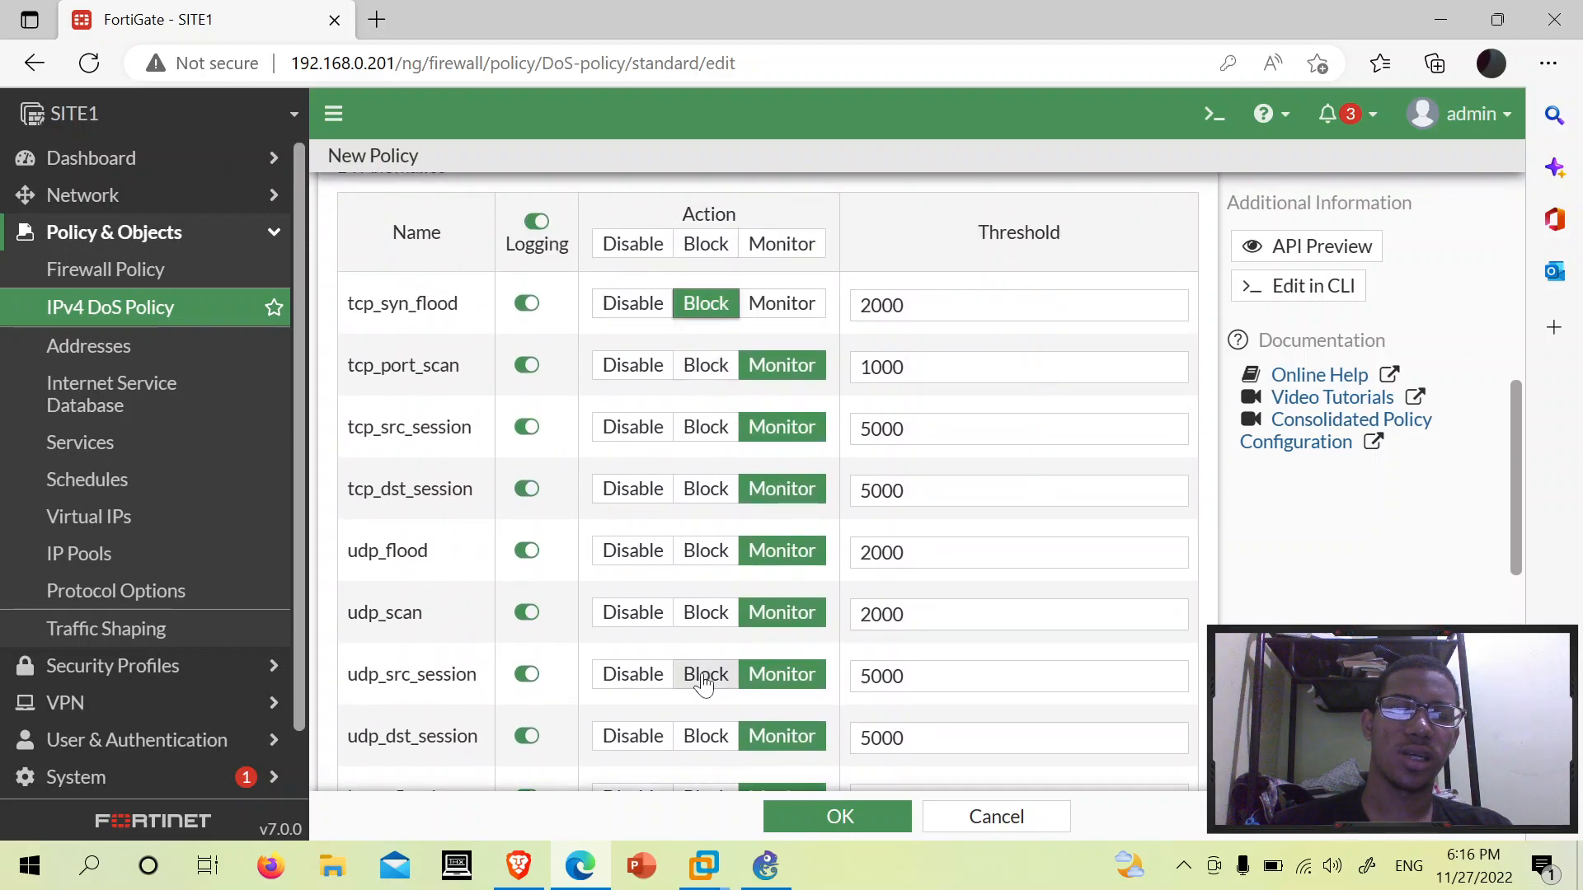
pyautogui.scroll(-3, 758, 501)
pyautogui.scroll(4, 759, 501)
pyautogui.click(1018, 522)
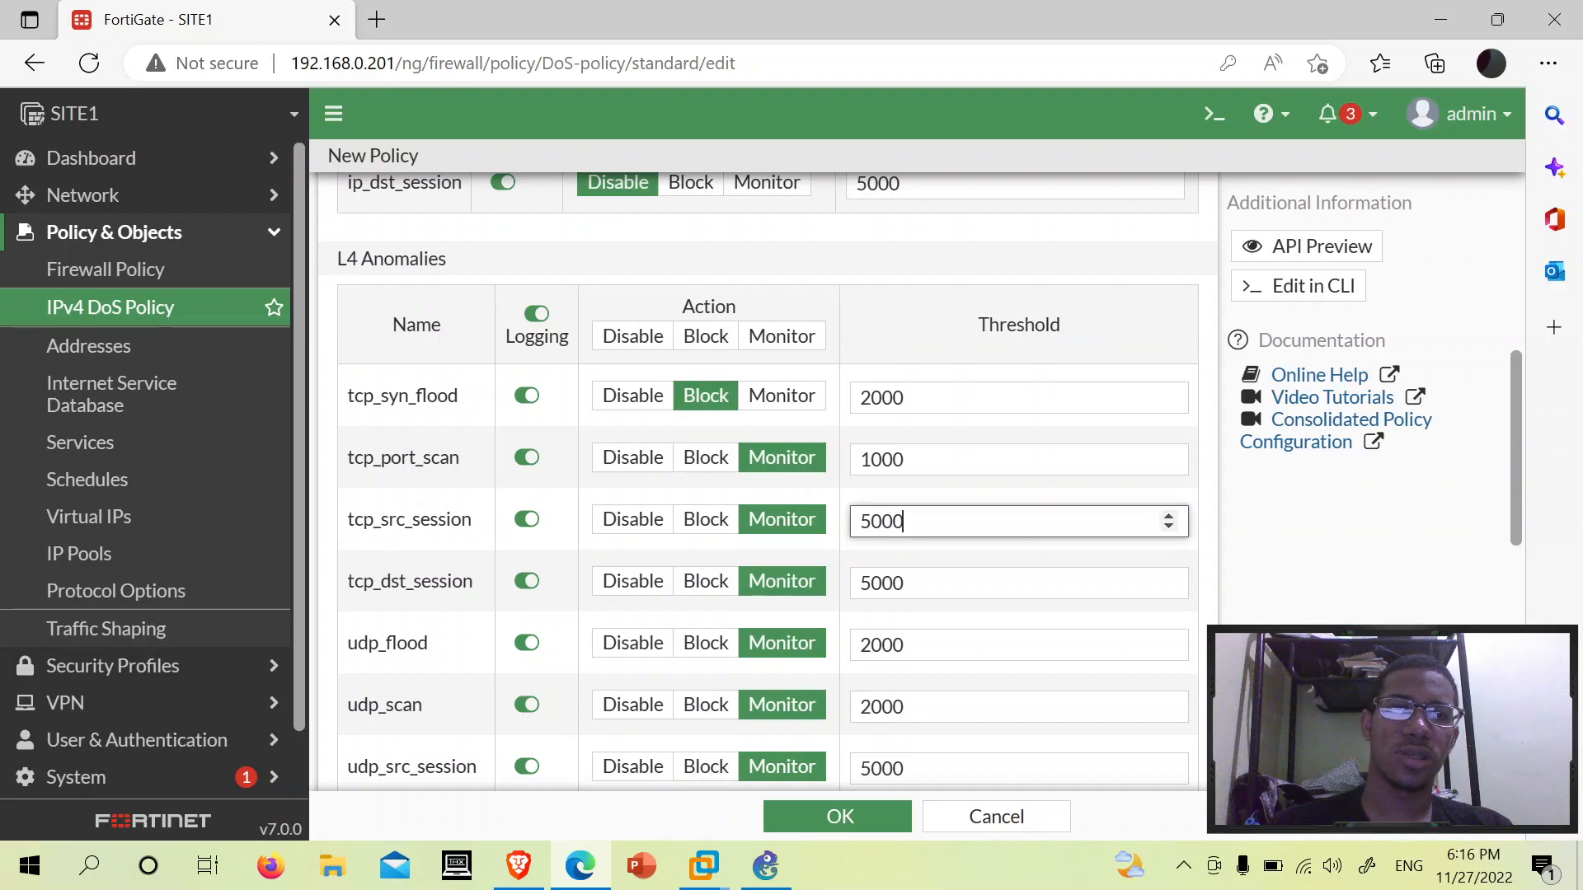
pyautogui.scroll(-9, 1018, 522)
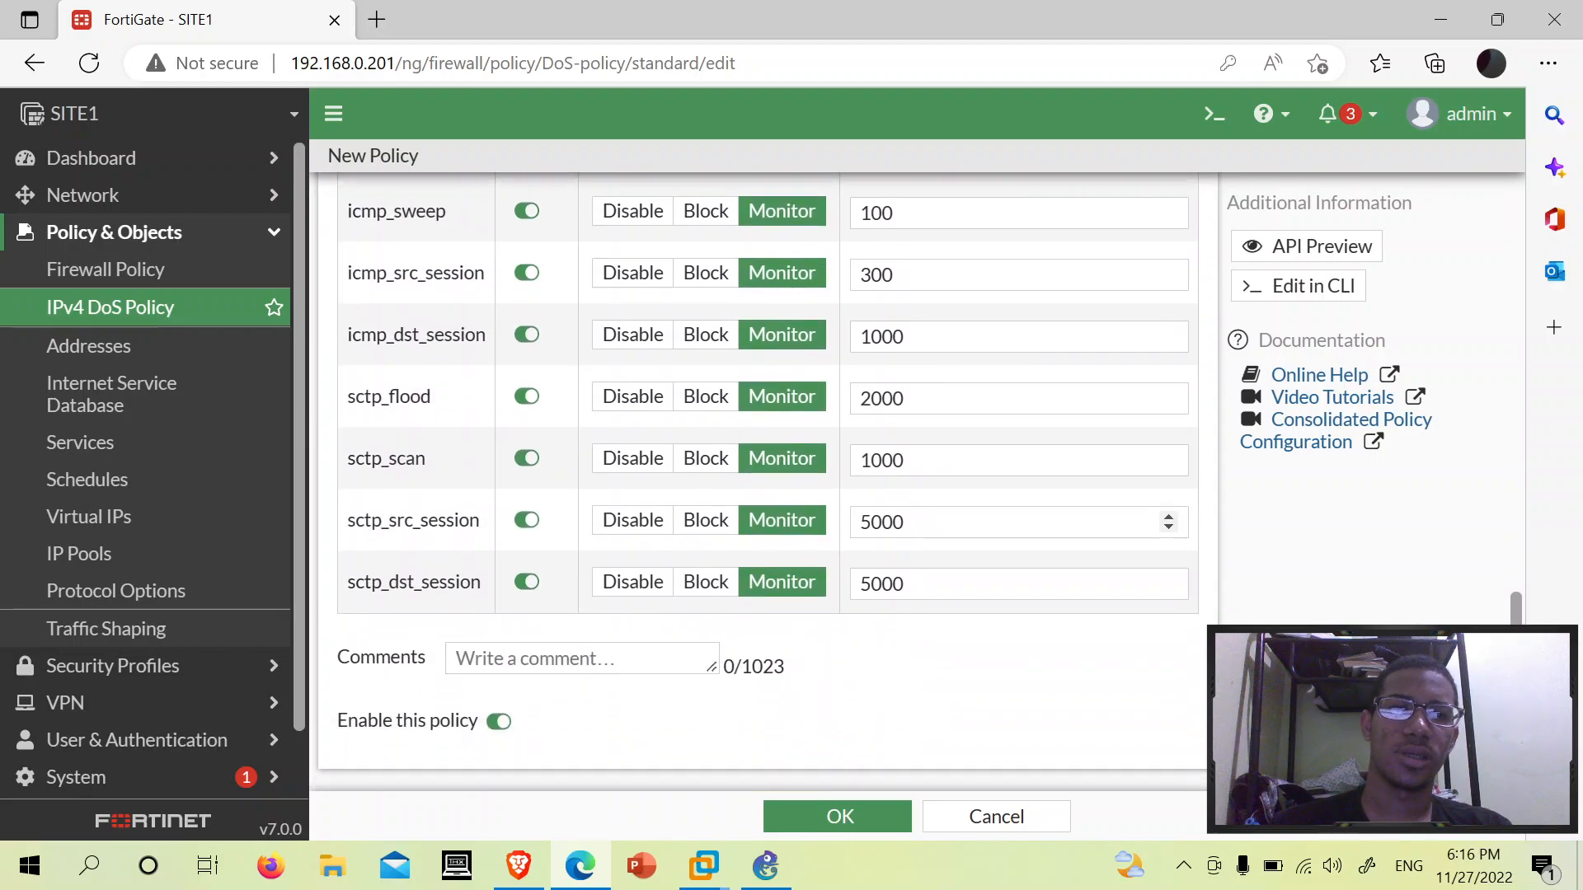
pyautogui.scroll(10, 1018, 523)
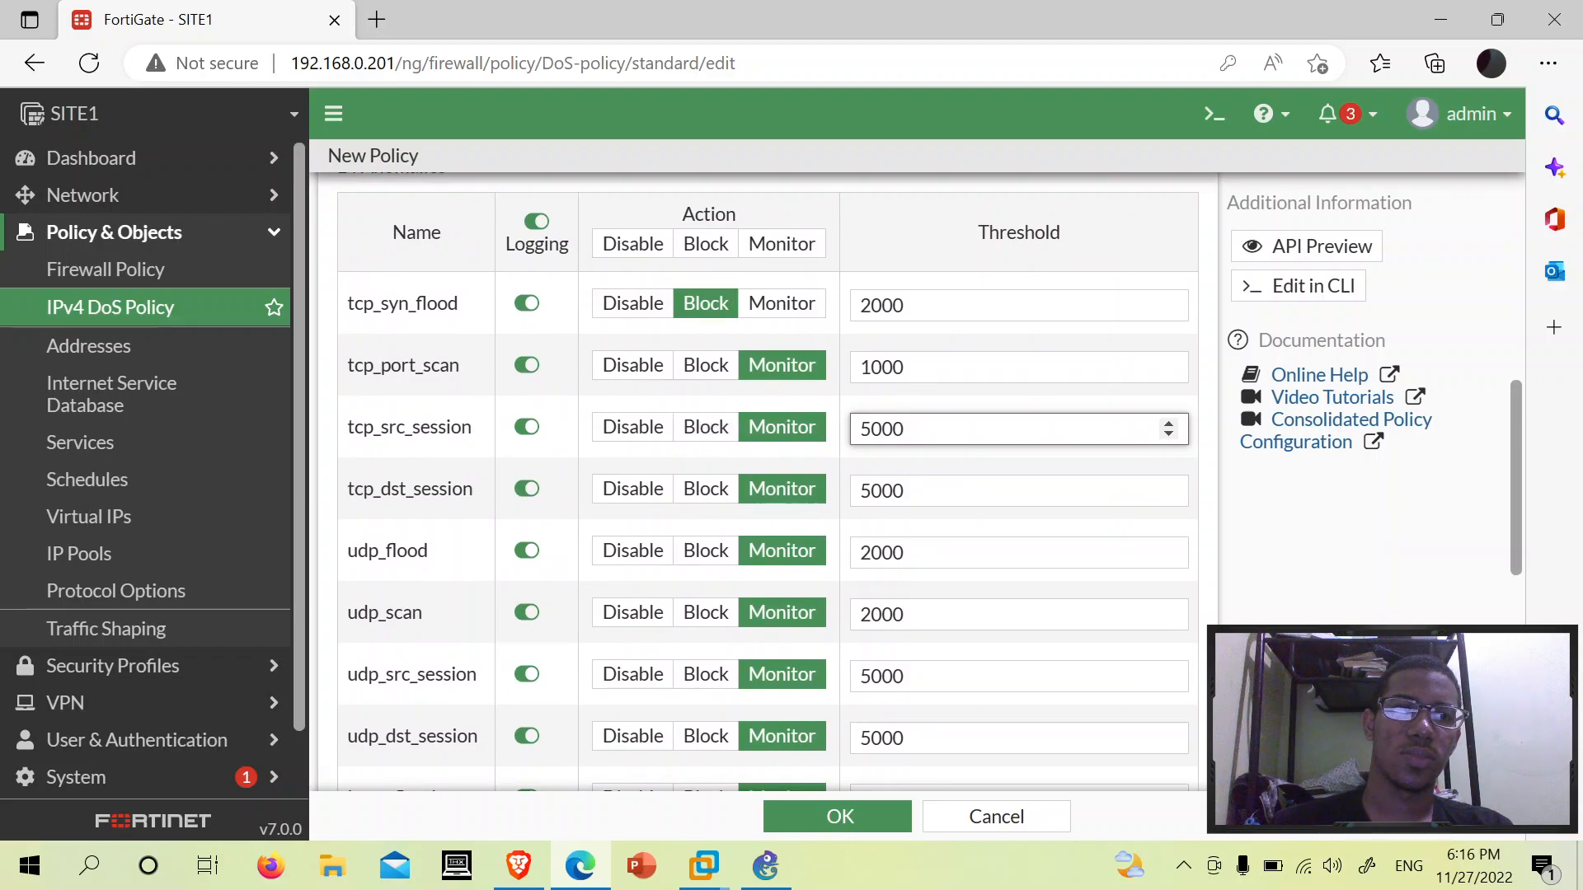
pyautogui.click(709, 367)
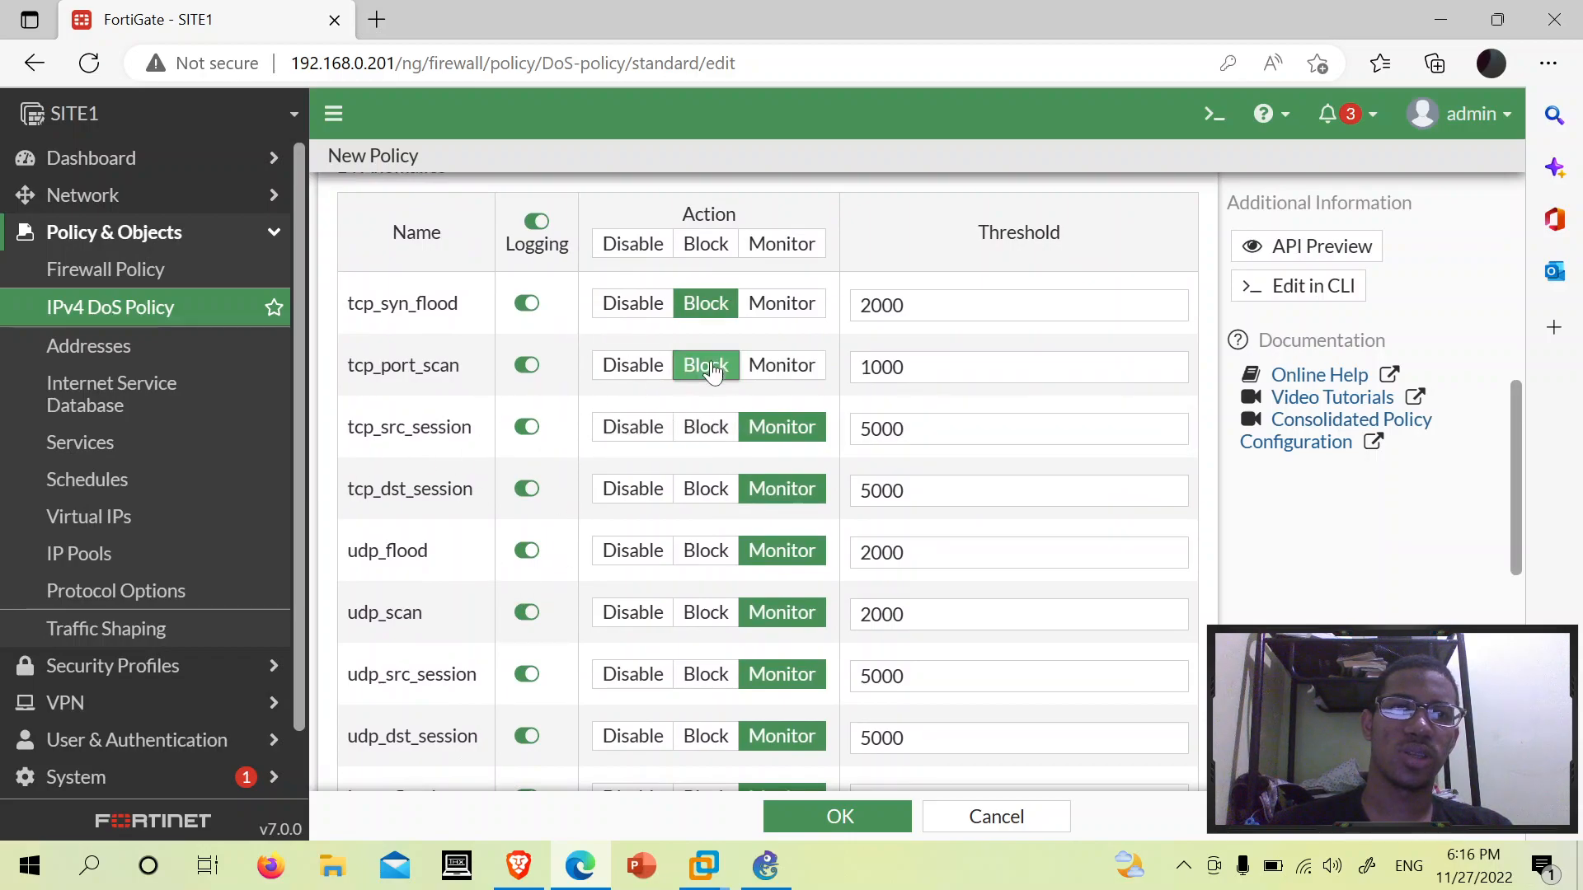
pyautogui.click(705, 427)
pyautogui.click(706, 489)
# - Block udp_scan, udp_src_session, udp_dst_session, icmp_flood, icmp_src_session and icmp_dst_session
pyautogui.scroll(-2, 798, 433)
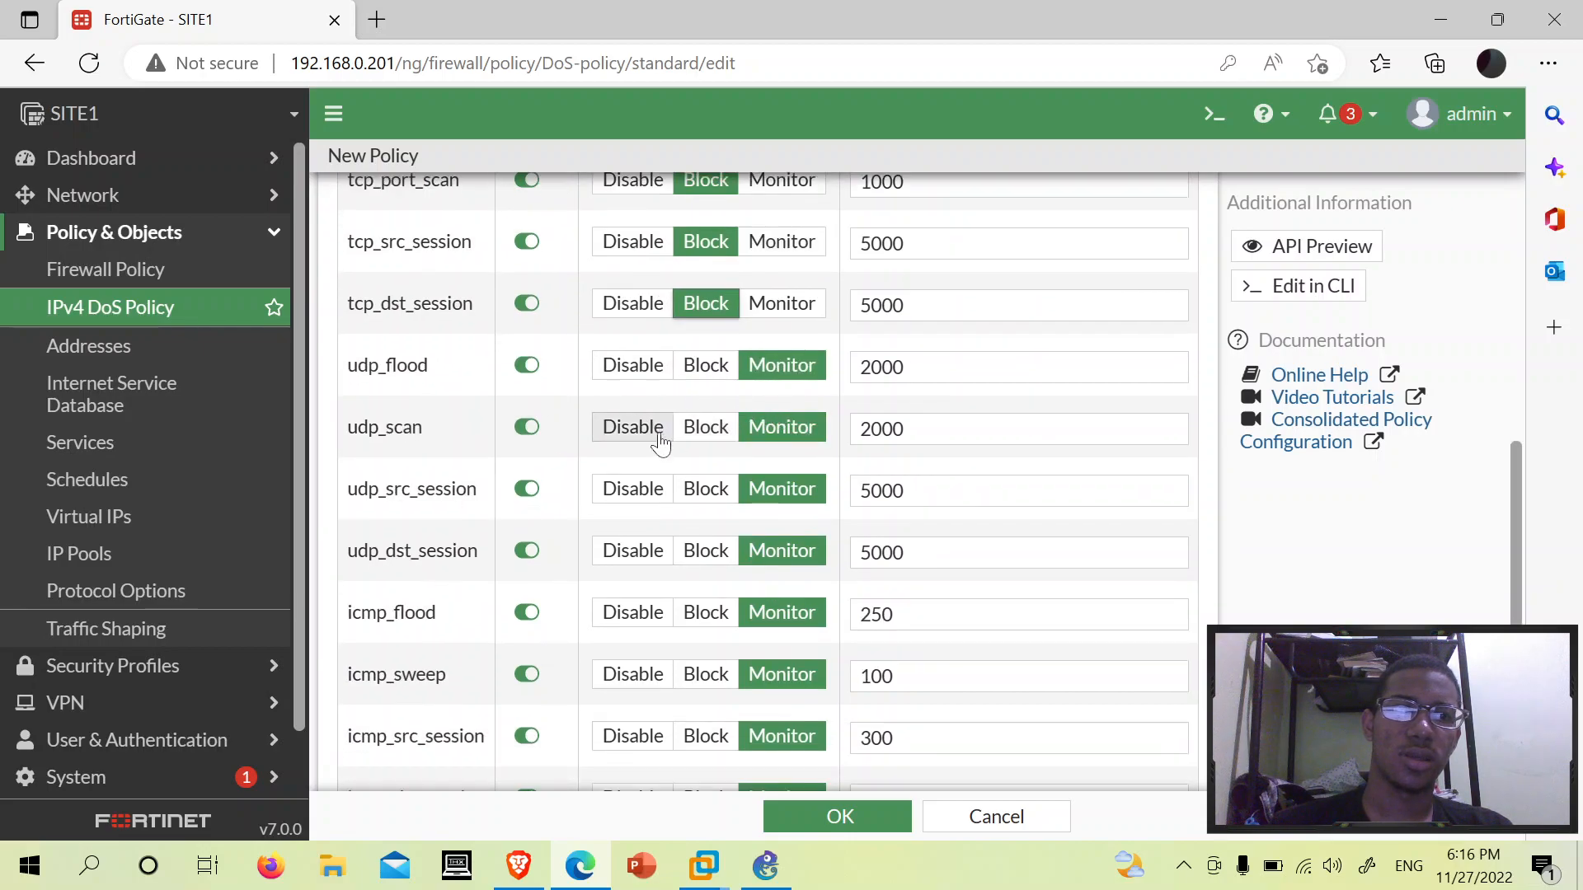
pyautogui.click(705, 429)
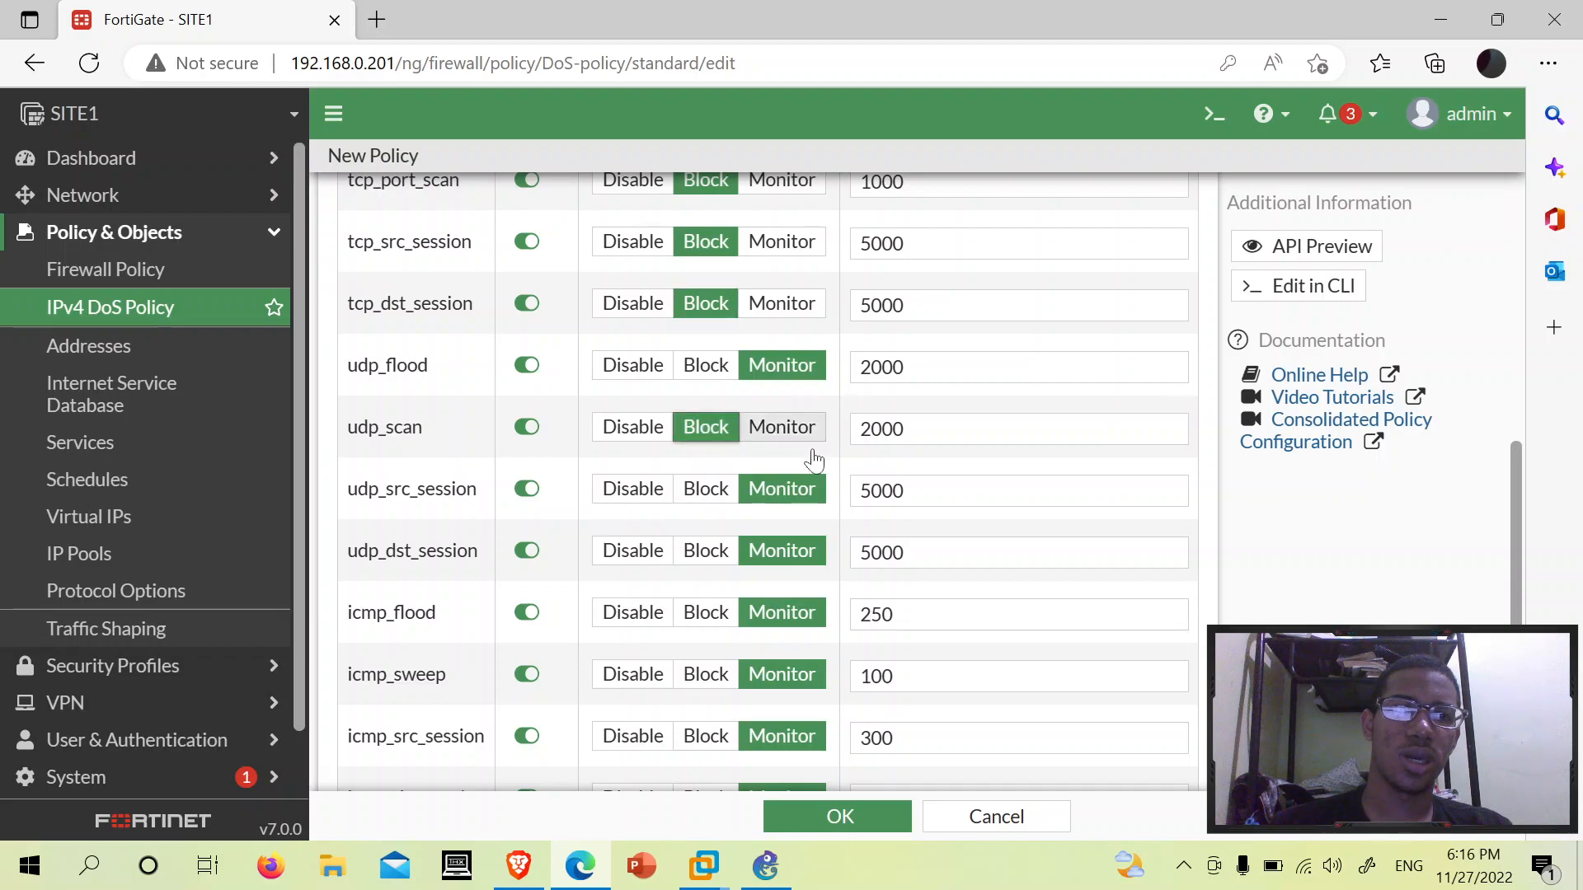
pyautogui.click(708, 490)
pyautogui.click(705, 550)
pyautogui.scroll(-1, 707, 544)
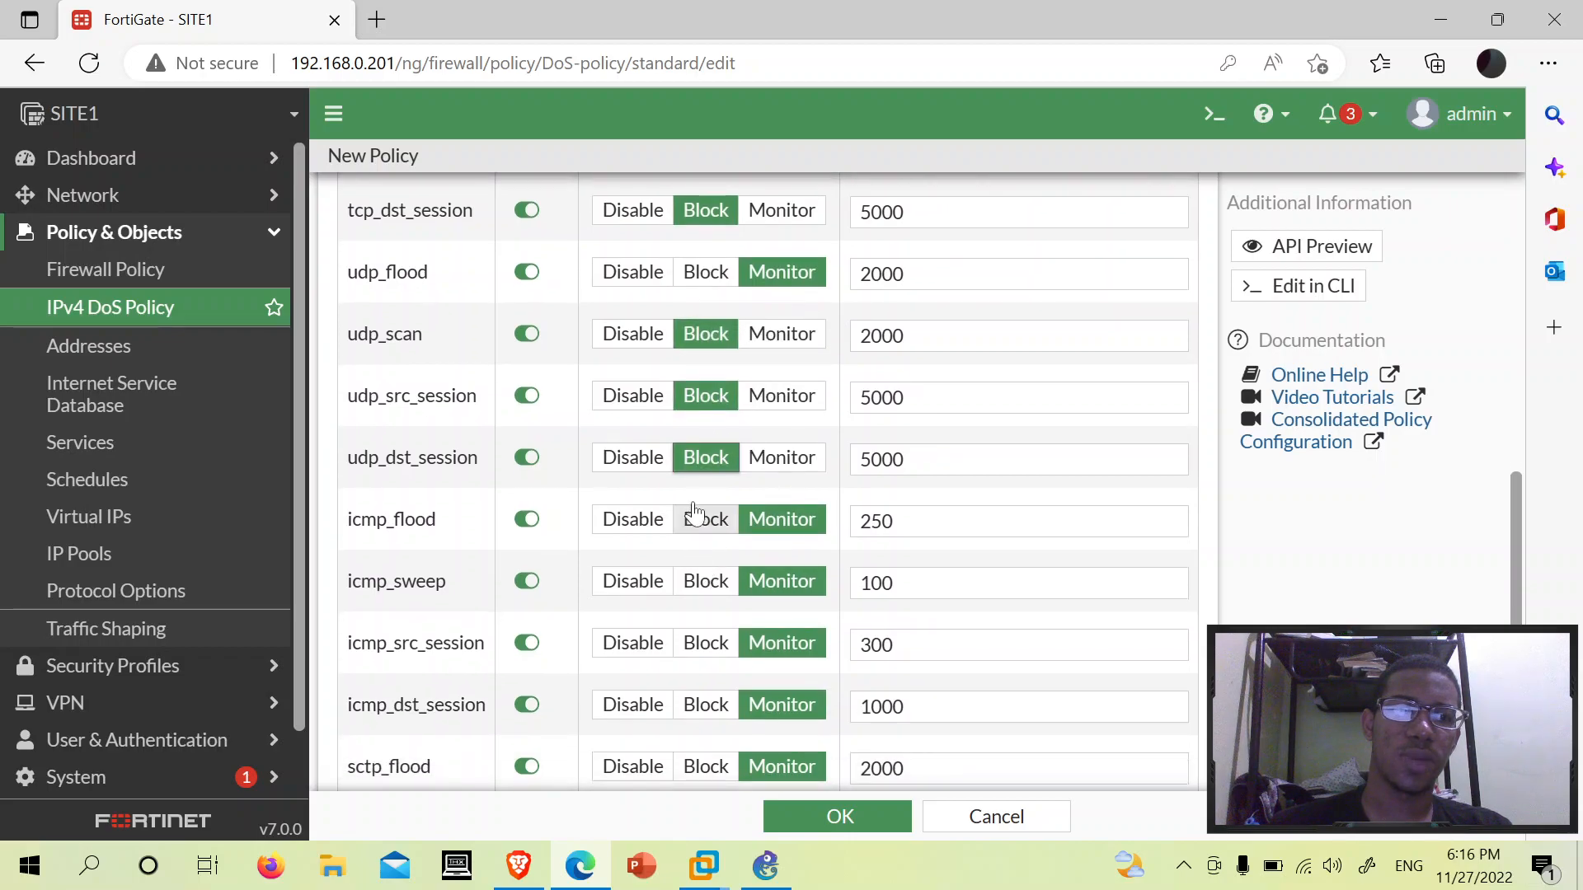
pyautogui.click(714, 524)
pyautogui.click(700, 645)
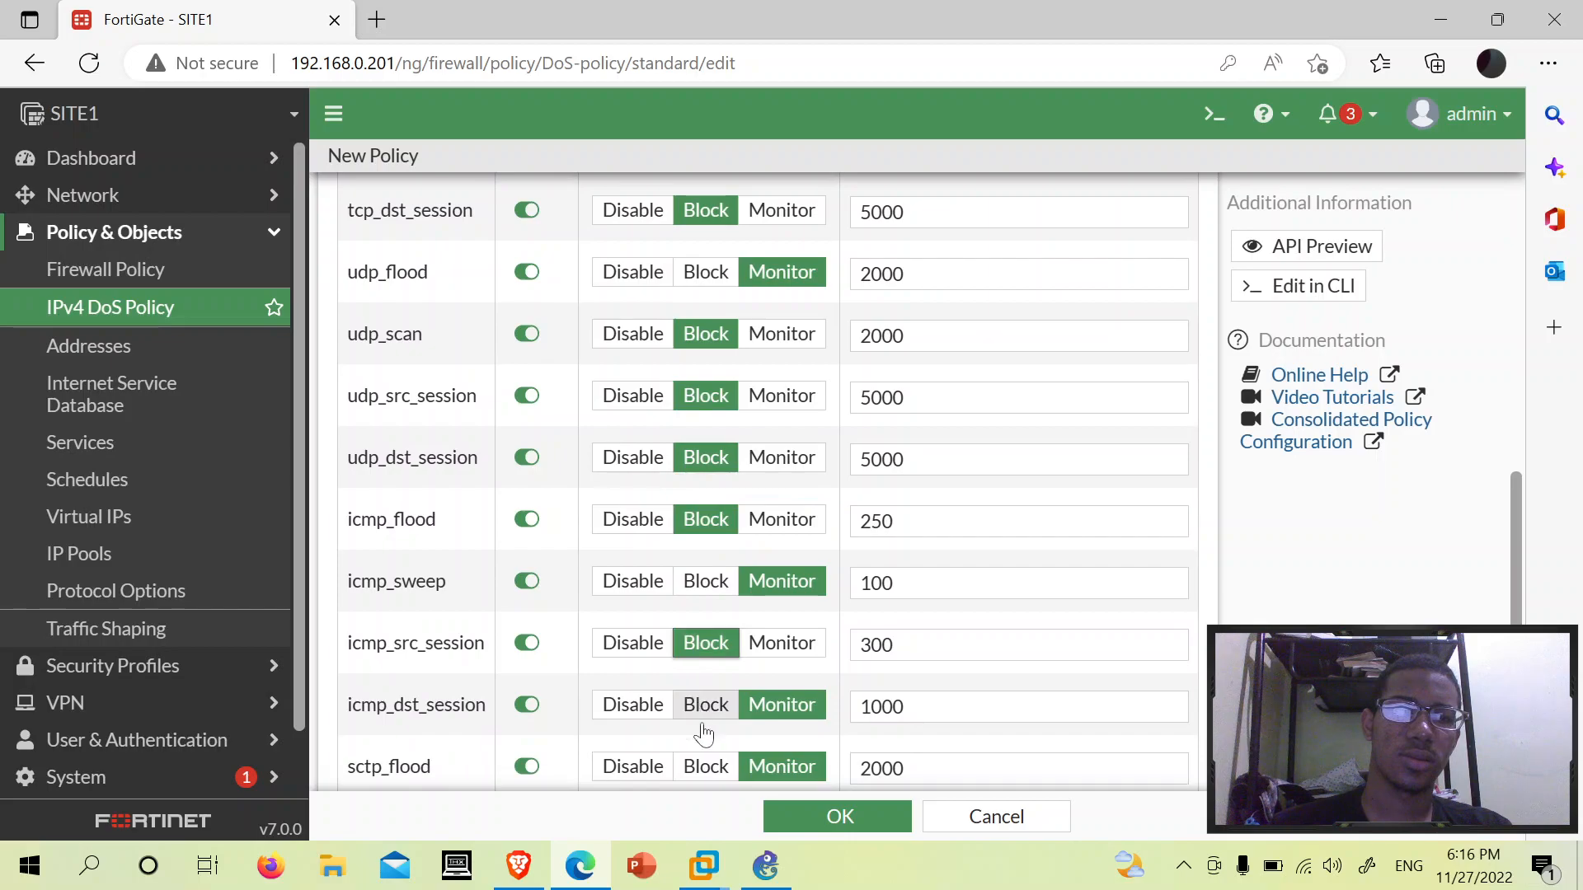
pyautogui.click(707, 709)
# - Save the policy so DoS pre appears as ID 1 in the IPv4 DoS Policy list
pyautogui.scroll(-4, 749, 710)
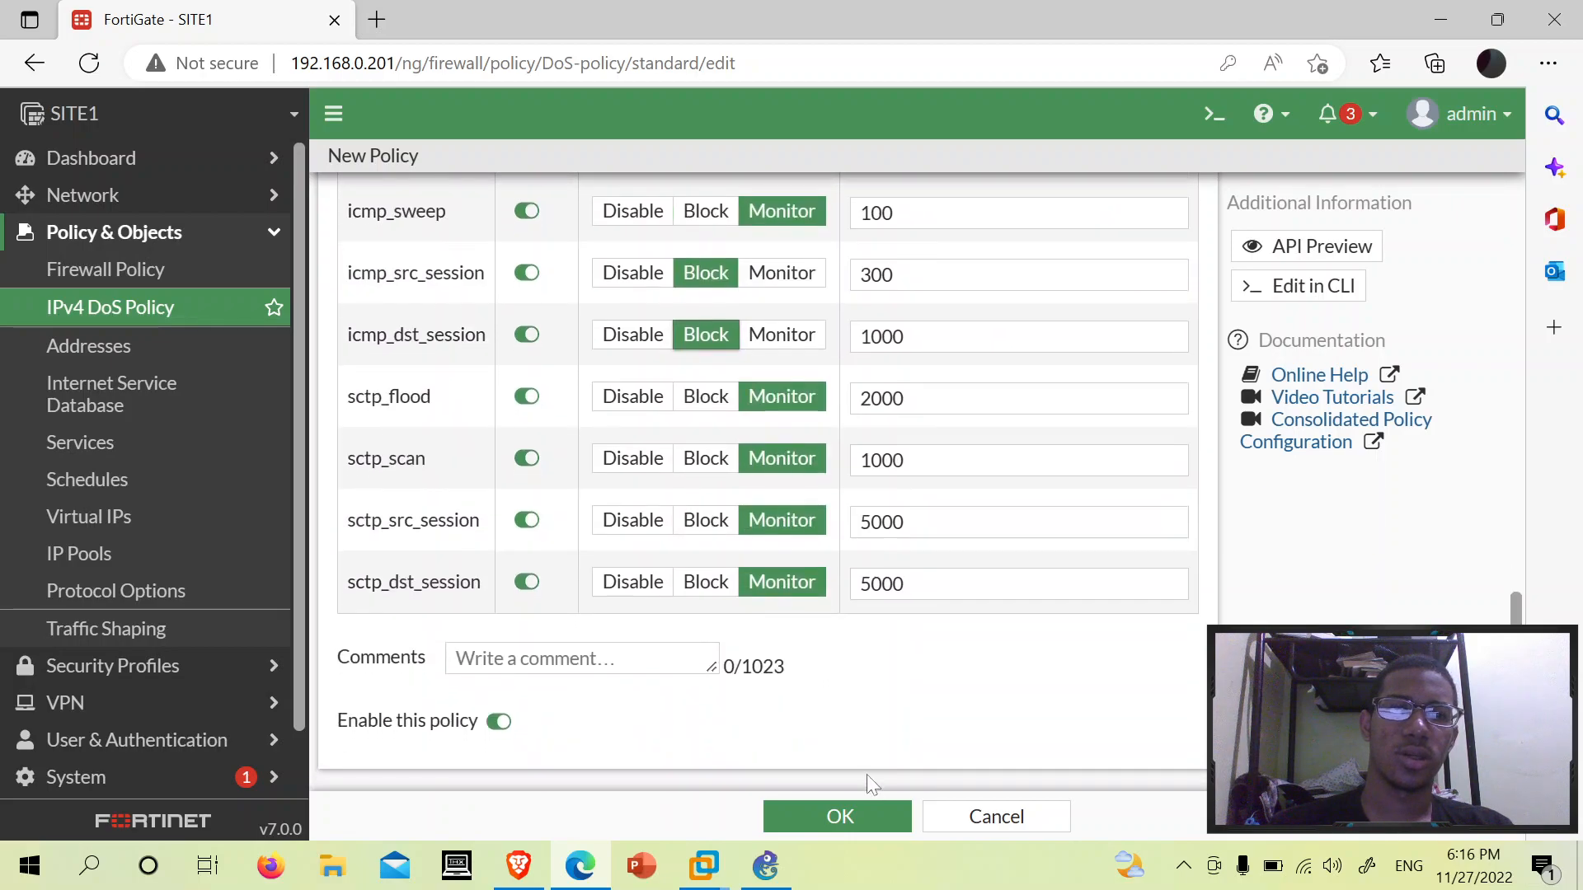
pyautogui.click(842, 810)
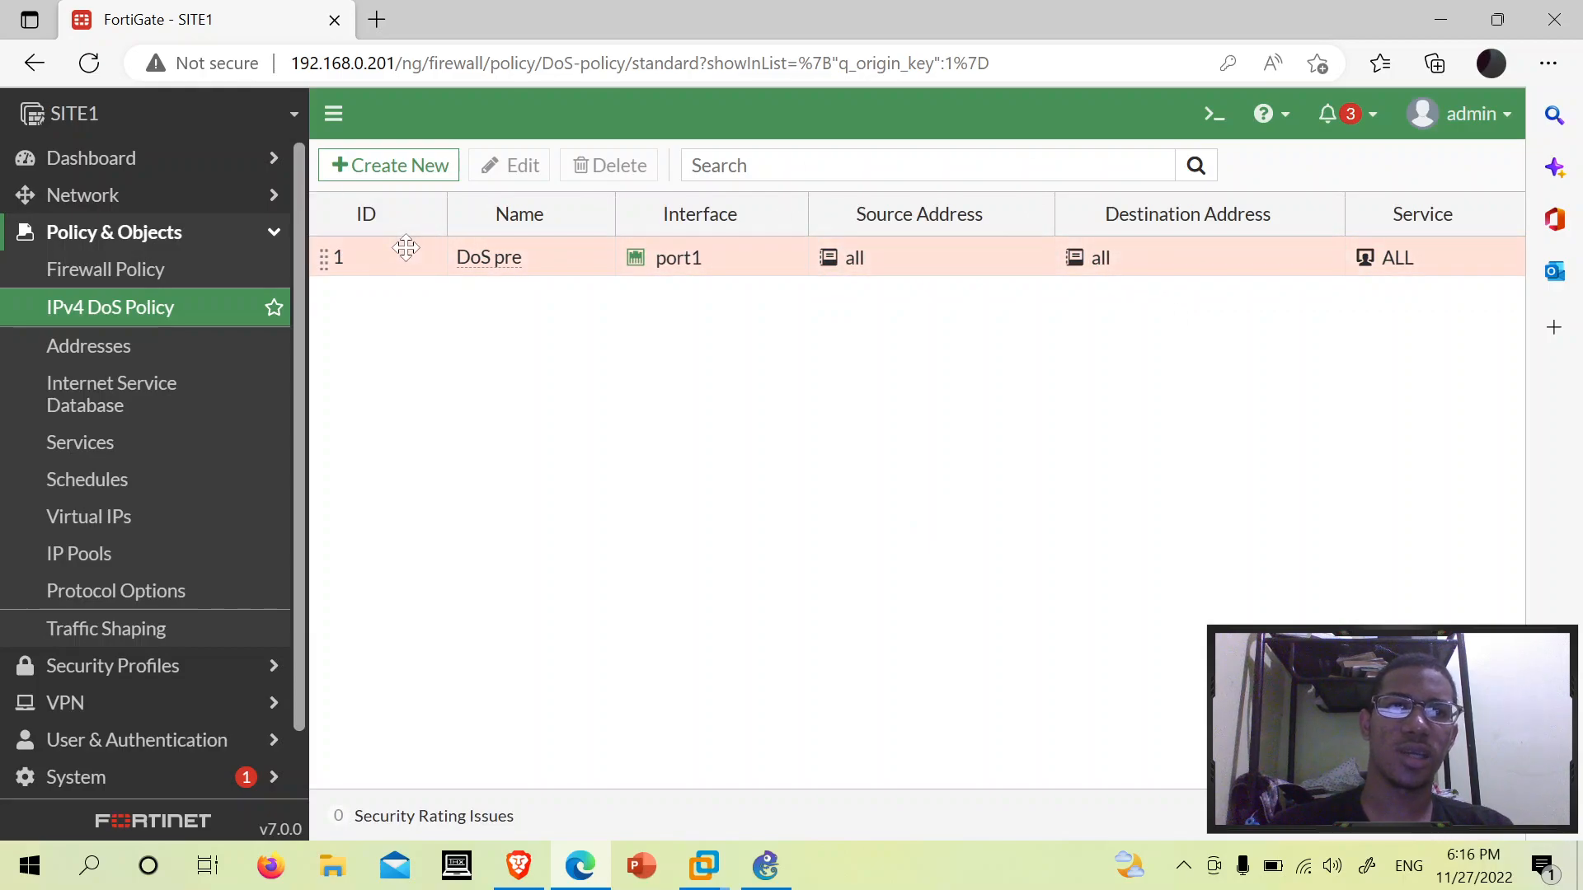
pyautogui.click(499, 268)
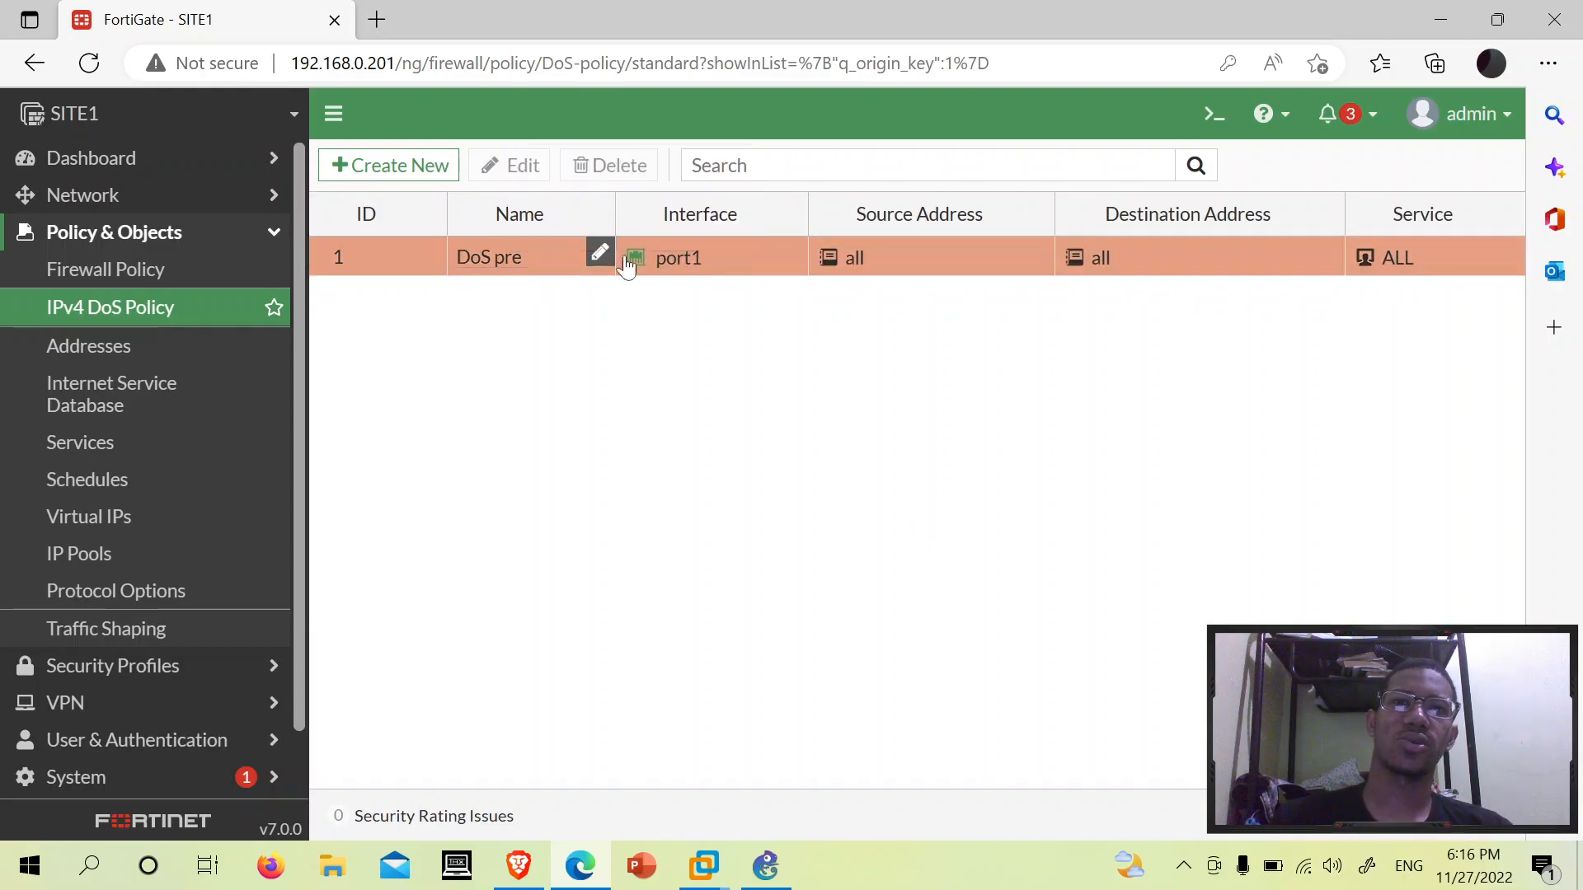